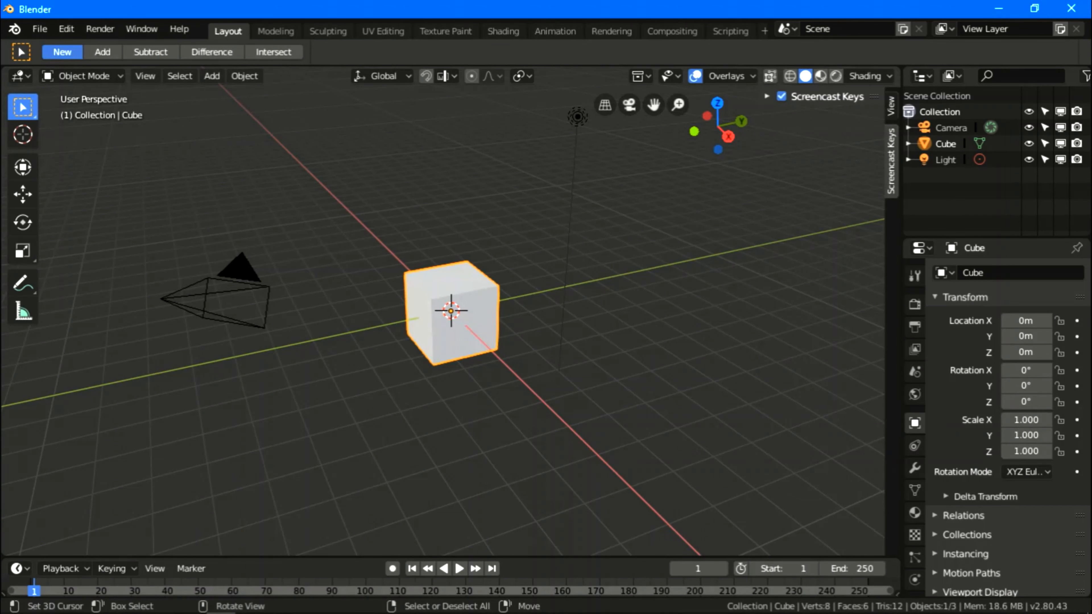
Delete the default cube and light from the scene, leaving only the camera
key("shift")
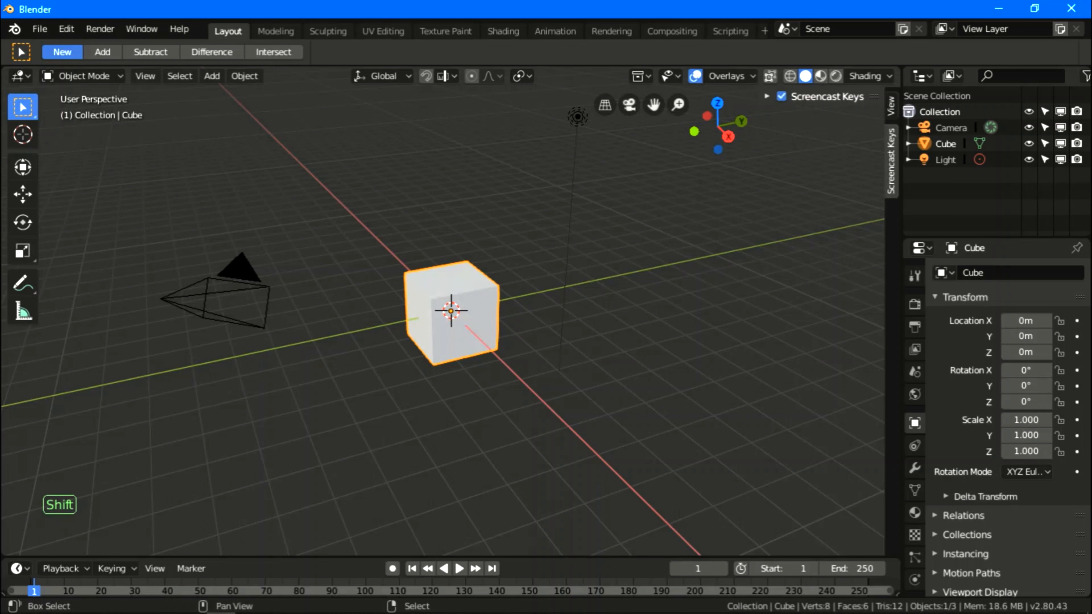
right_click(577, 117, "shift")
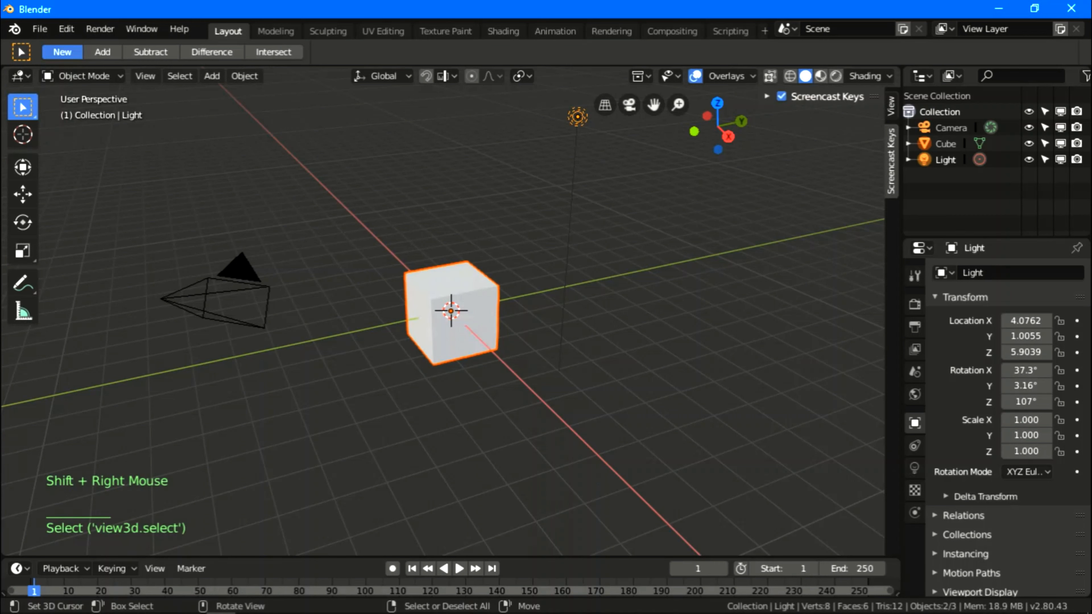
key("Delete")
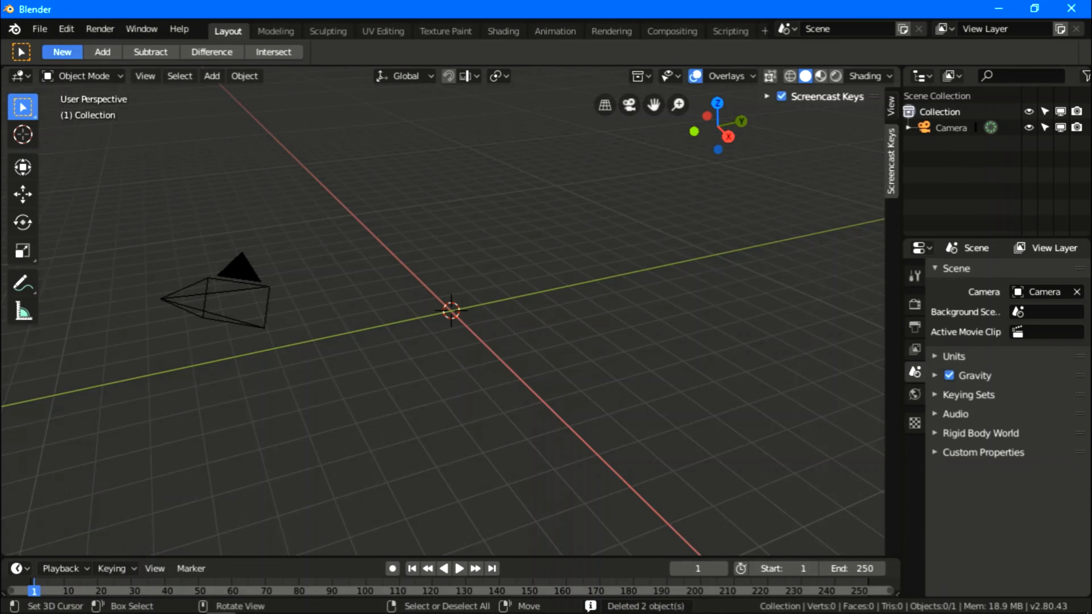
Add a mesh circle at the origin and scale it up uniformly to about 4.51
key("shift")
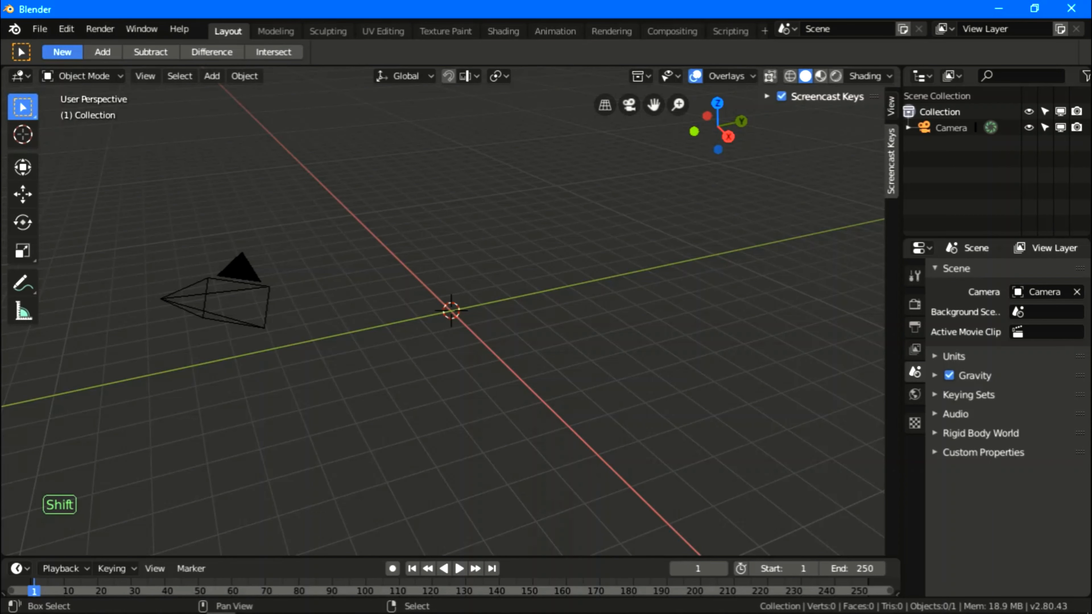
key("shift+a")
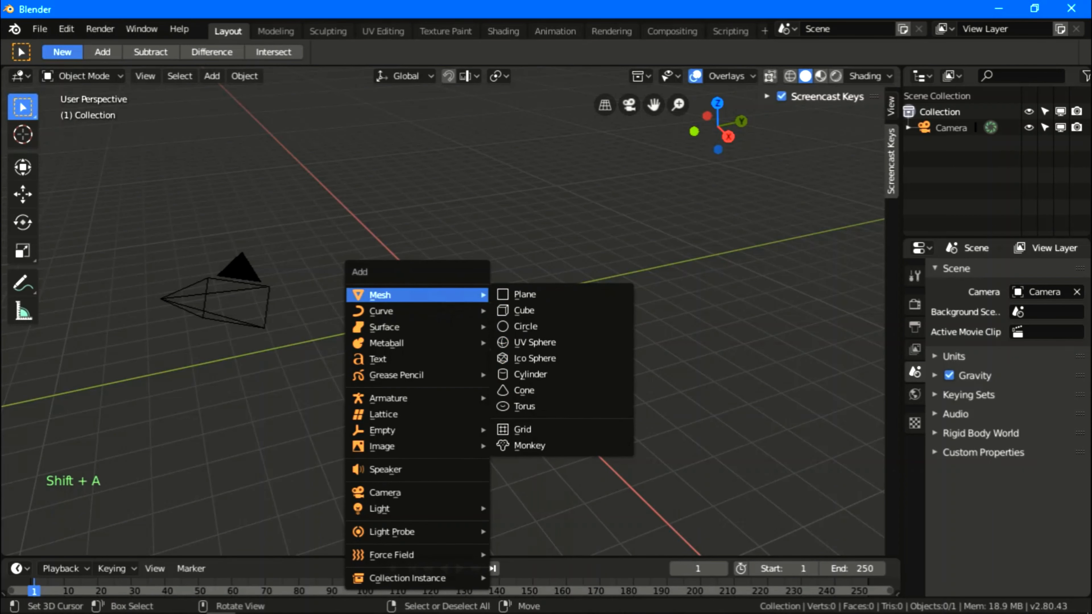
left_click(525, 327)
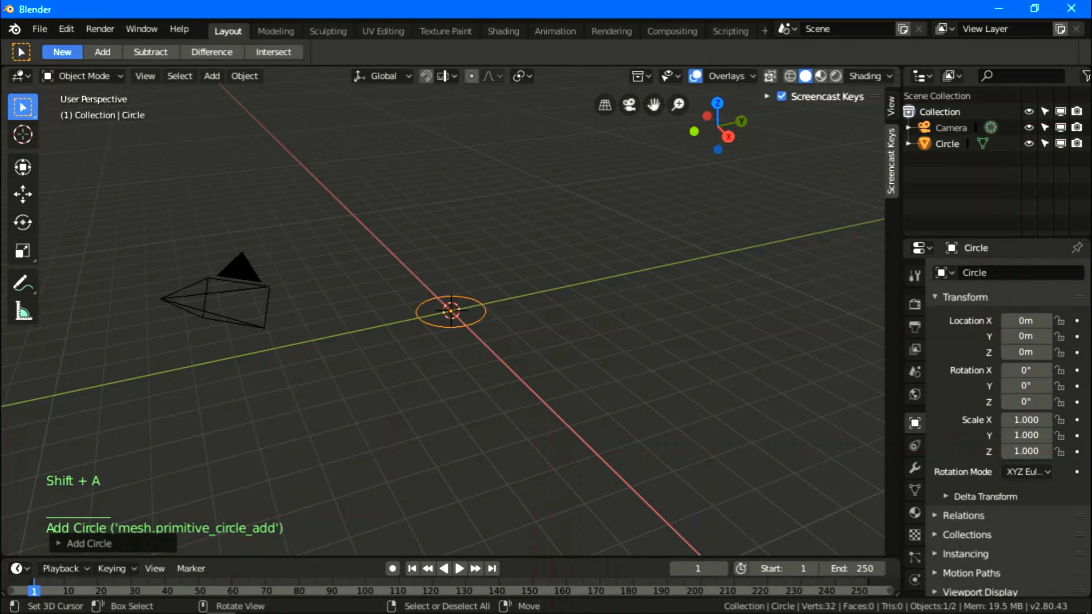
key("s")
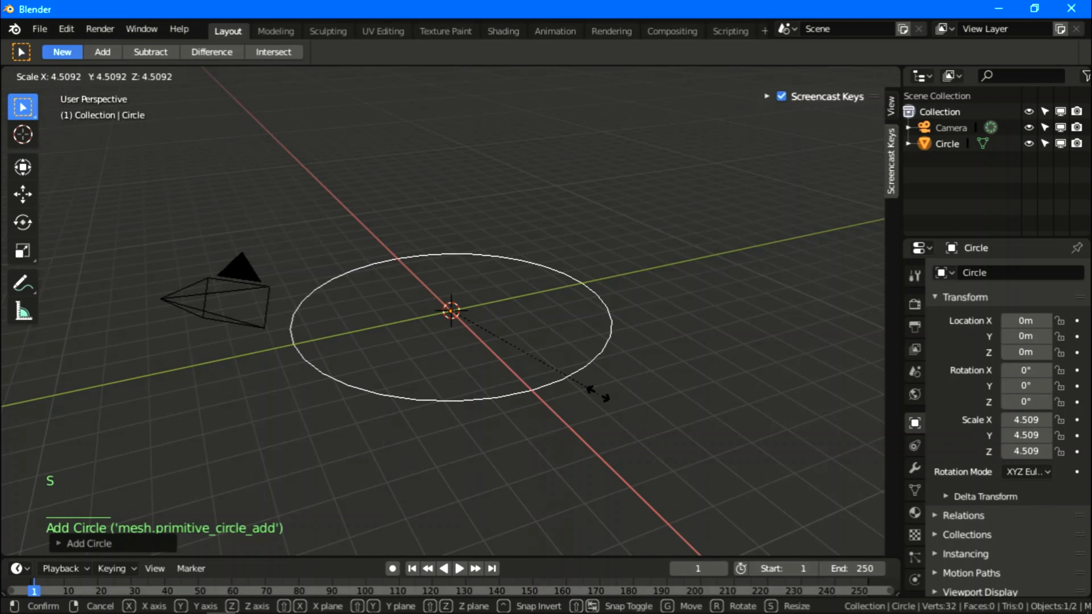
left_click(598, 393)
Fill the circle's outline with a single face in Edit Mode, then return to Object Mode
middle_click_drag(598, 393, 588, 420)
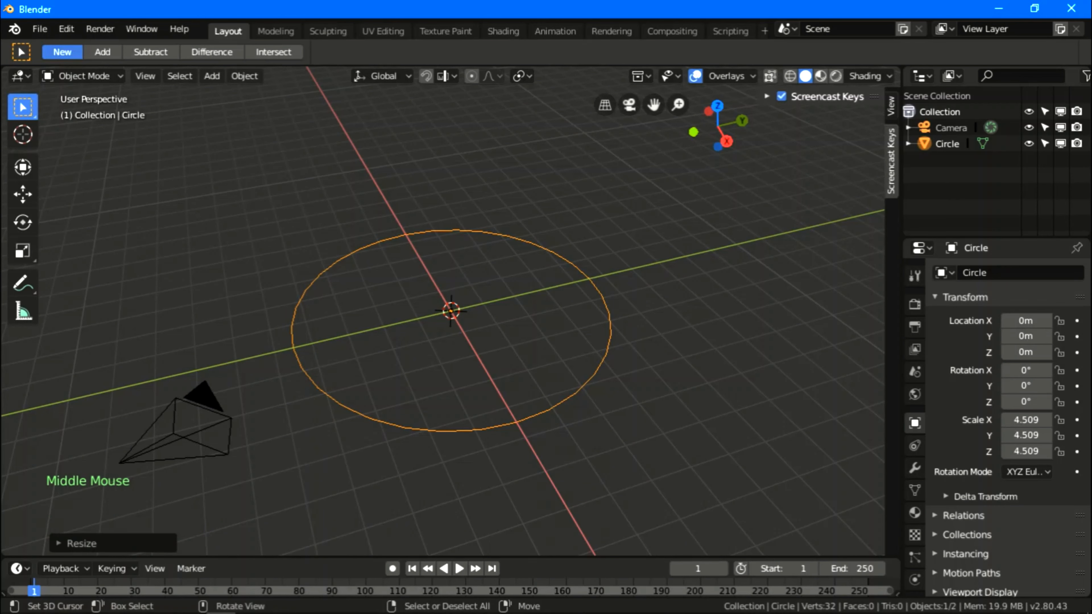
key("Tab")
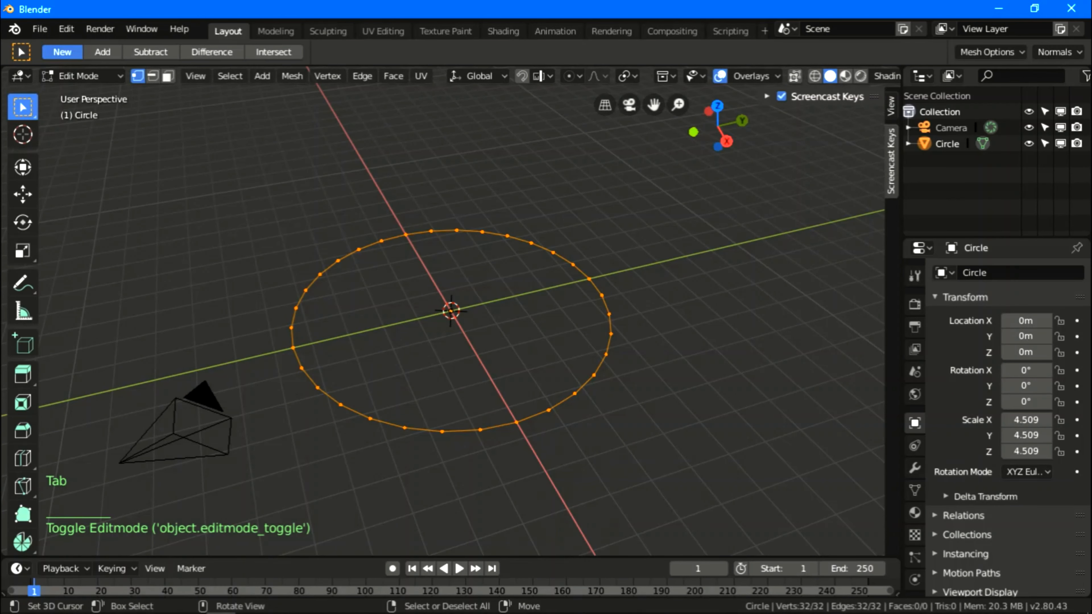
key("f")
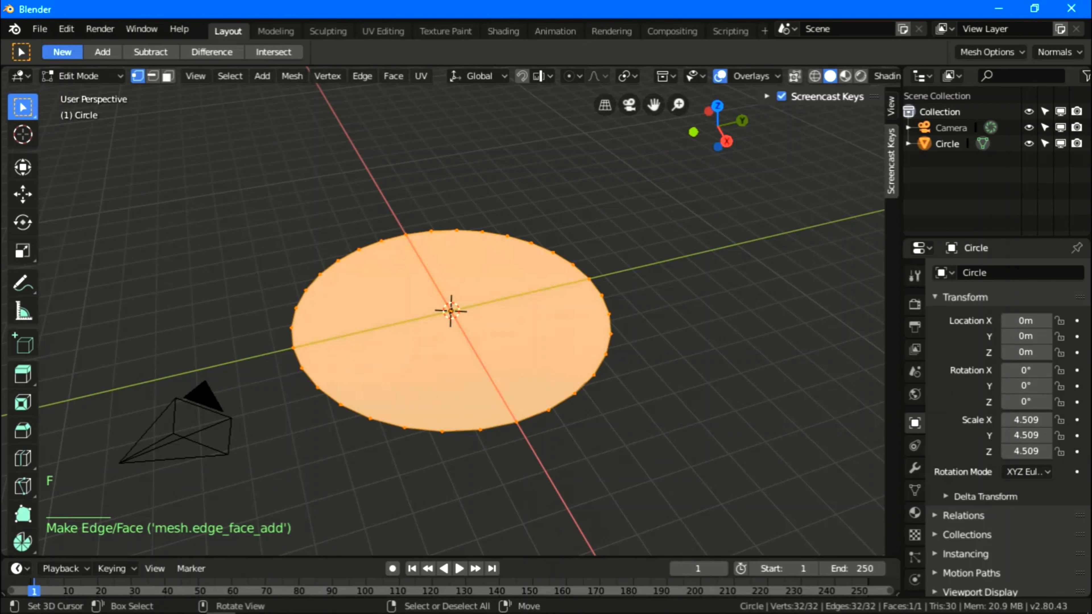
key("Tab")
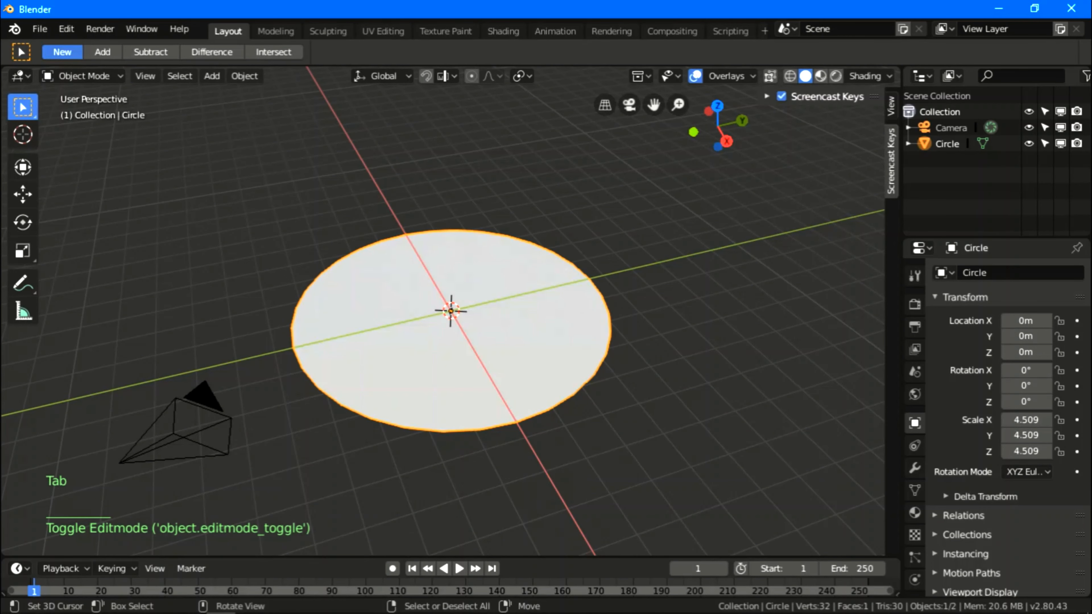
Raise the filled circle straight up along the global Z axis by about 15.24 m in the front view
scroll(448, 327, "up", 1)
middle_click_drag(447, 327, 443, 202)
scroll(447, 259, "down", 3)
scroll(443, 202, "down", 2)
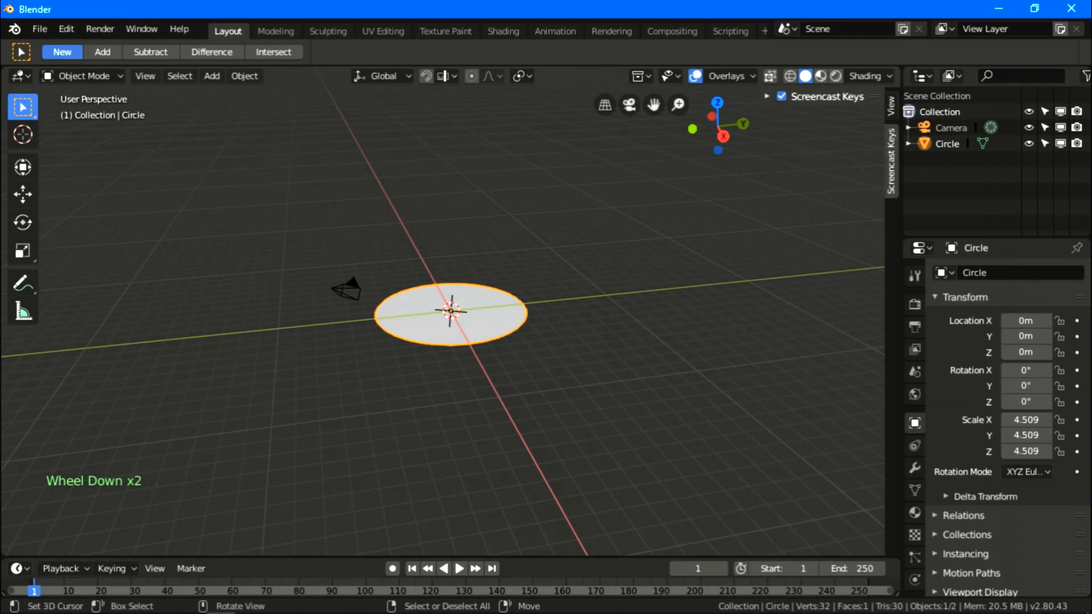
key("KP_1")
middle_click_drag(451, 258, 444, 361, "shift")
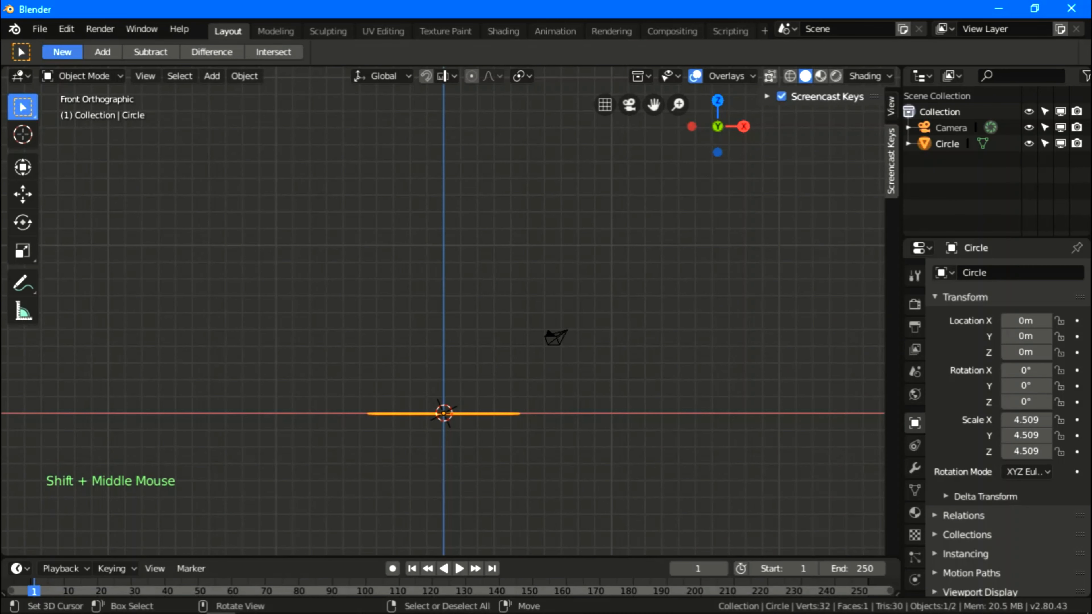
key("g")
key("z")
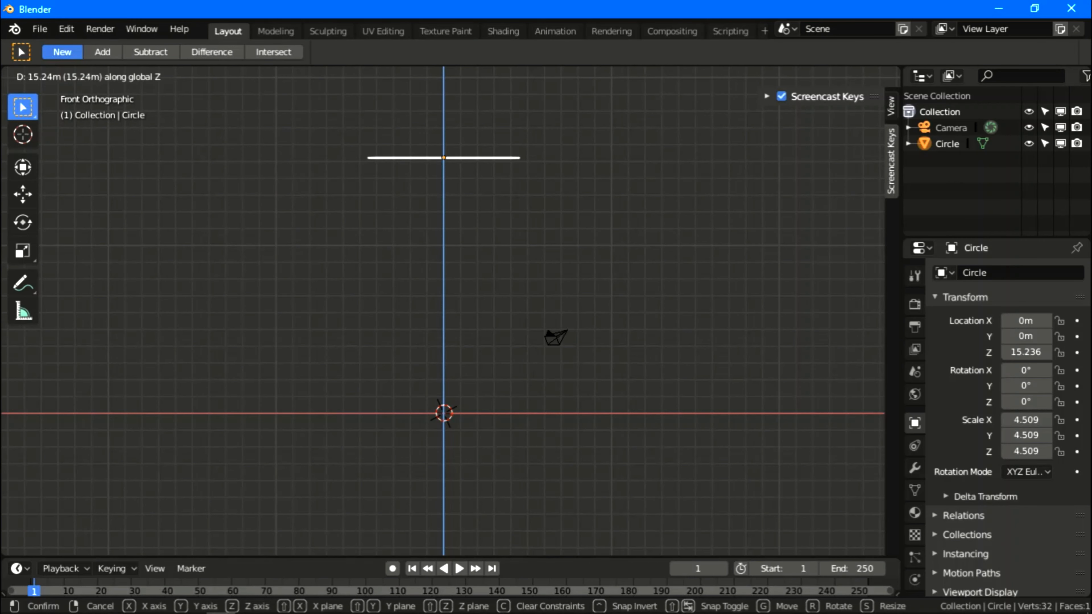
key("Return")
Add an emitter particle system to the circle and set its emission number to 10000
middle_click_drag(443, 301, 458, 369)
scroll(477, 357, "up", 1)
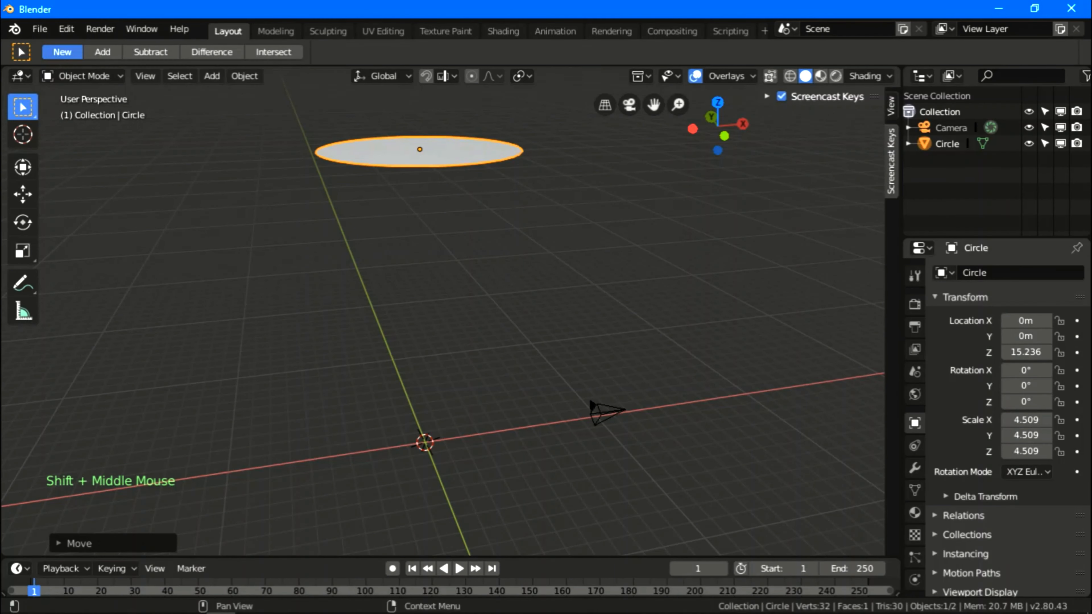
scroll(914, 446, "down", 4)
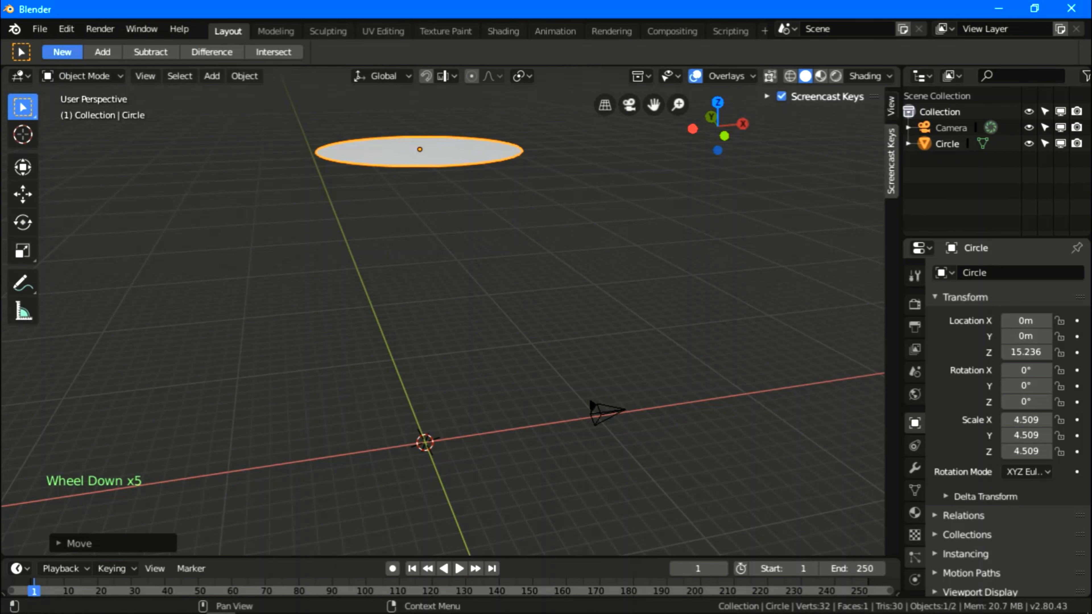
left_click(915, 557)
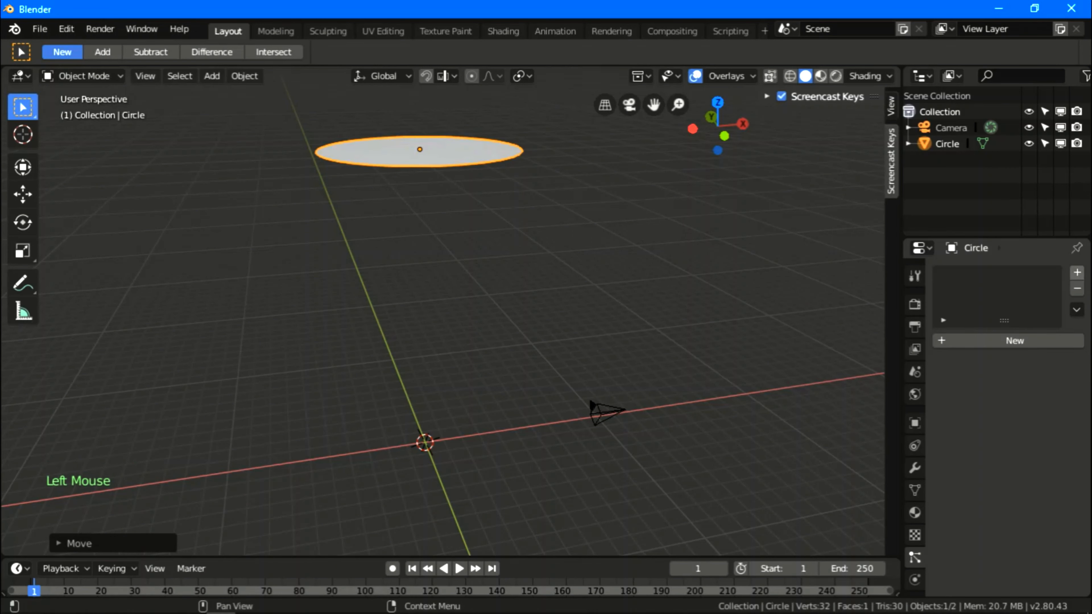
left_click(1077, 272)
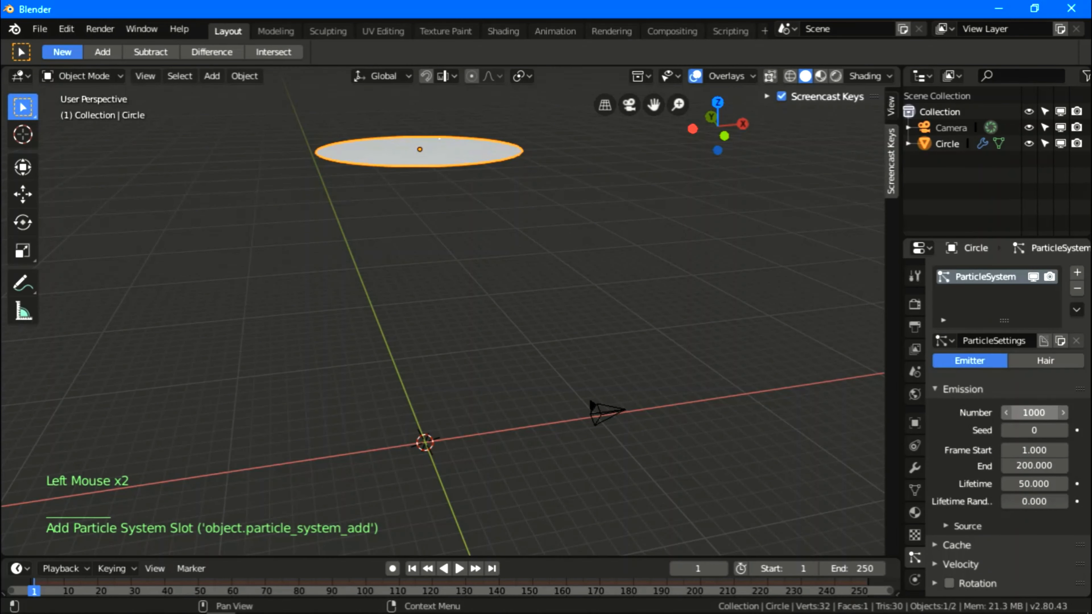
left_click(1034, 413)
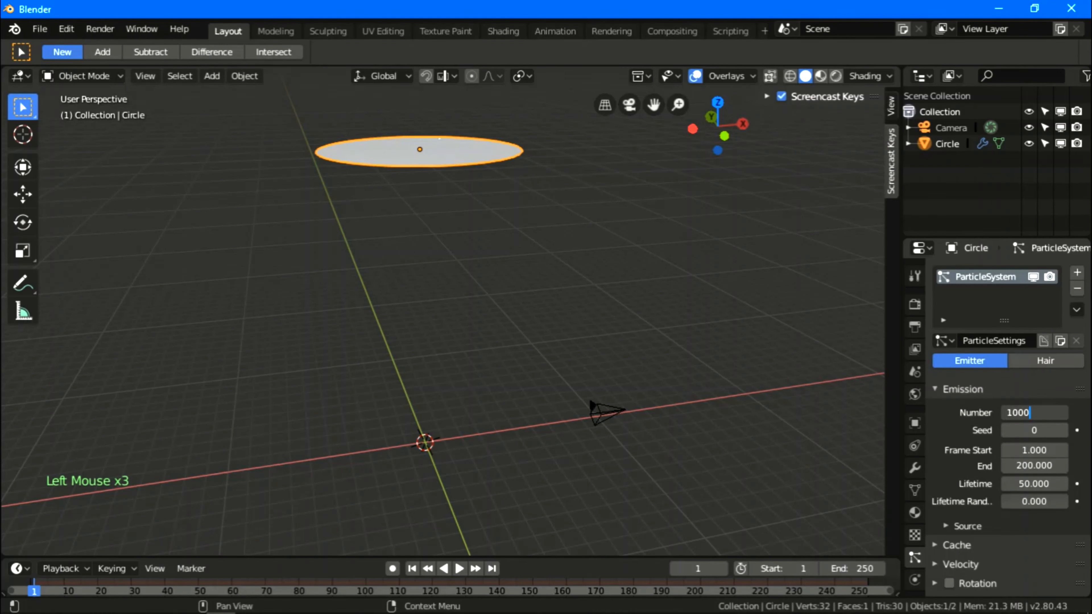
key("Return")
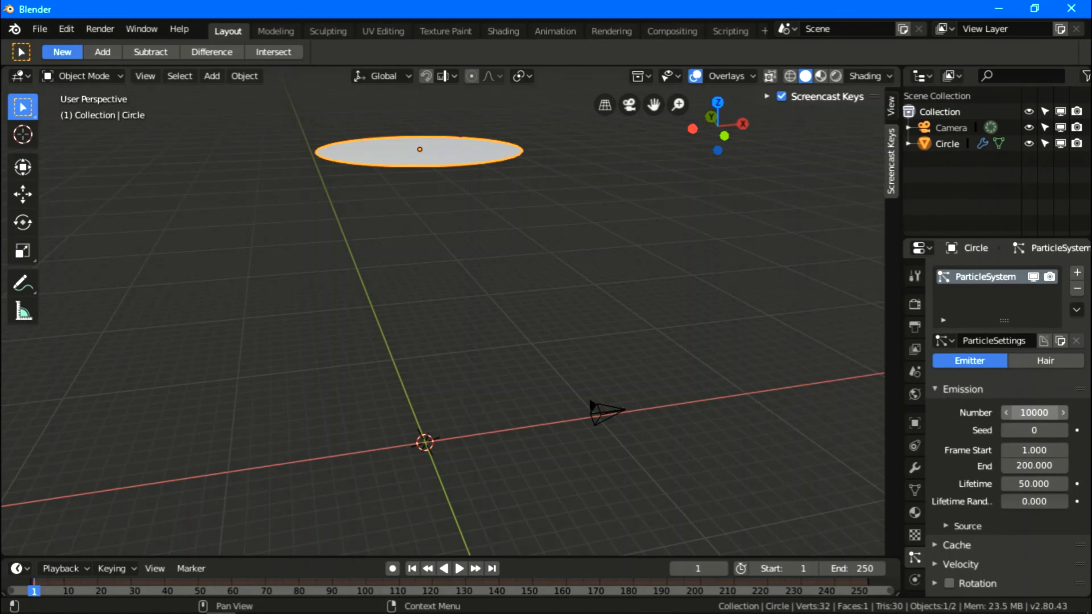
Play the animation to preview the circle's particle emission, then stop playback and return to frame 1
scroll(1034, 415, "down", 1)
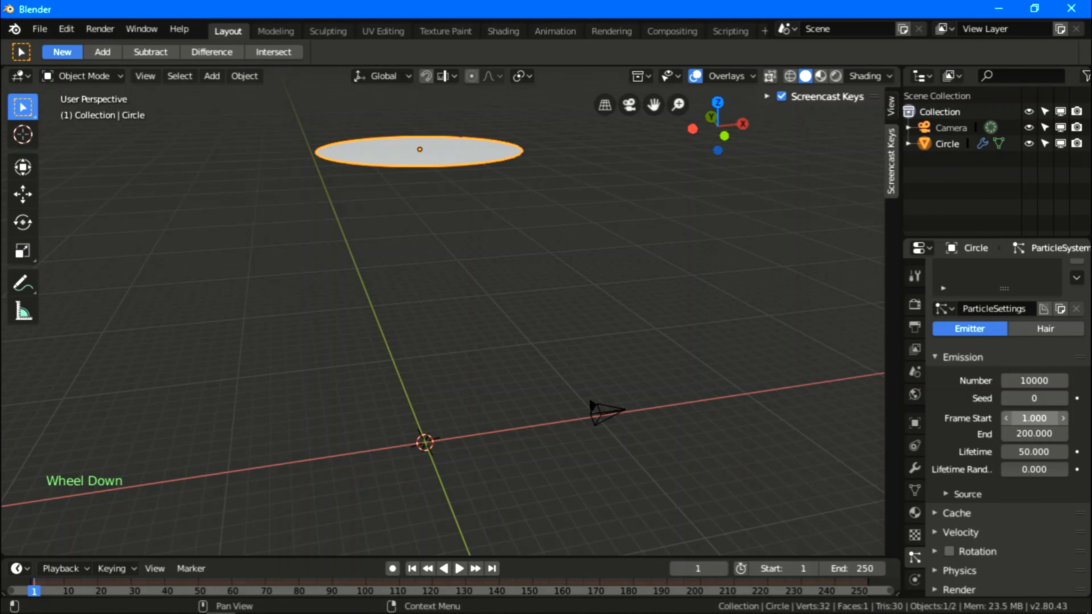
scroll(1034, 456, "down", 1)
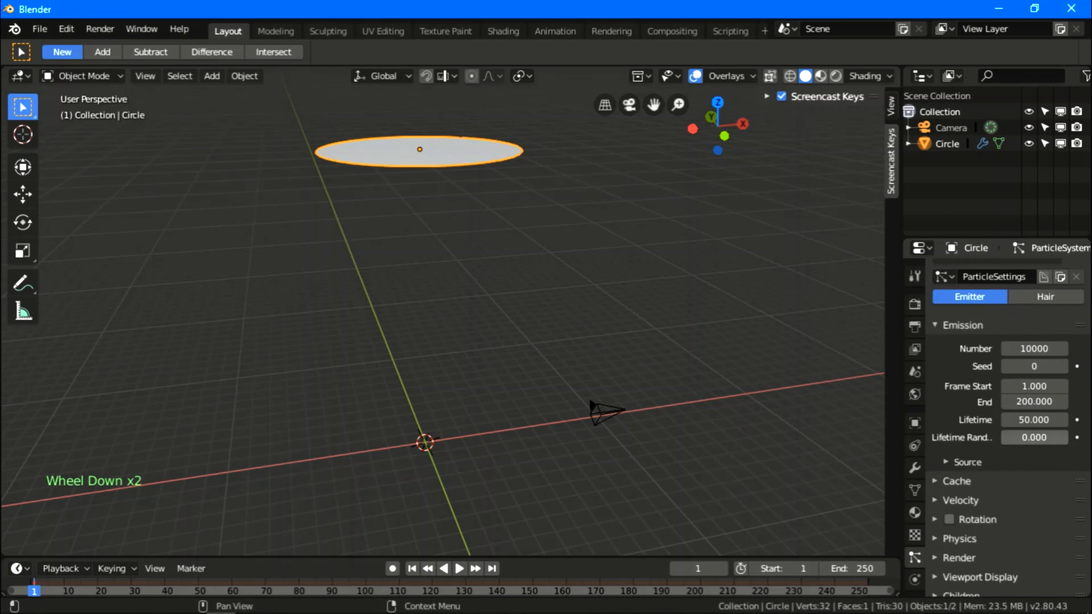
scroll(1007, 426, "down", 4)
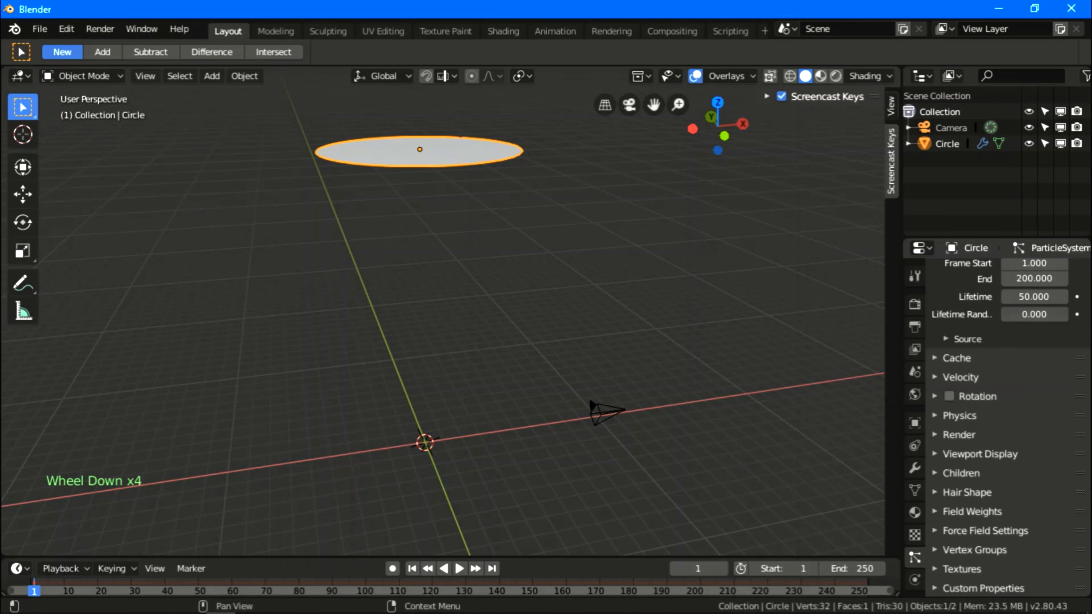
left_click(460, 569)
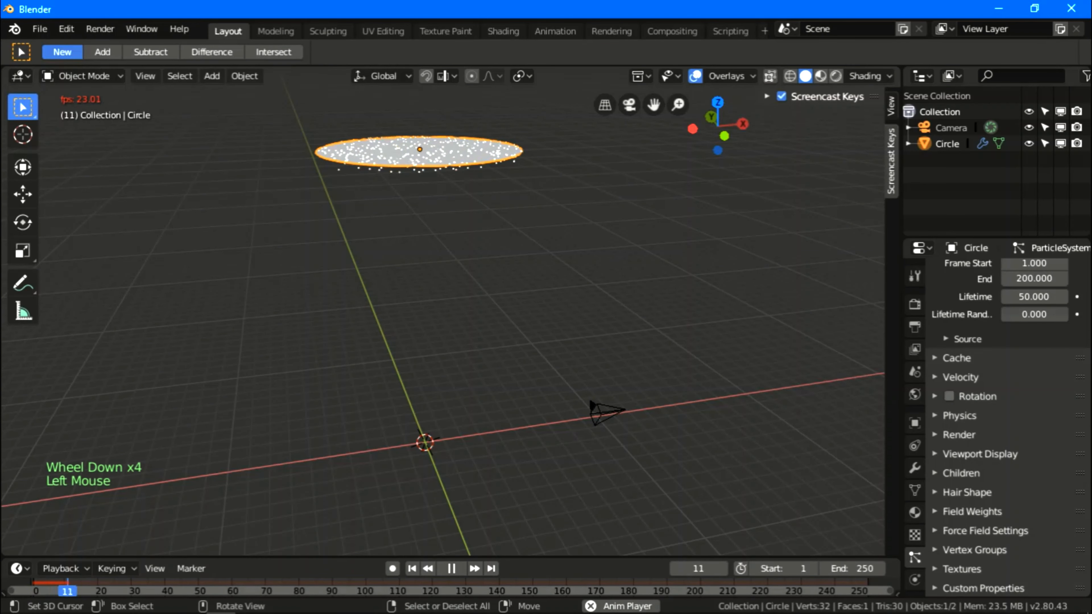
middle_click_drag(467, 378, 471, 344)
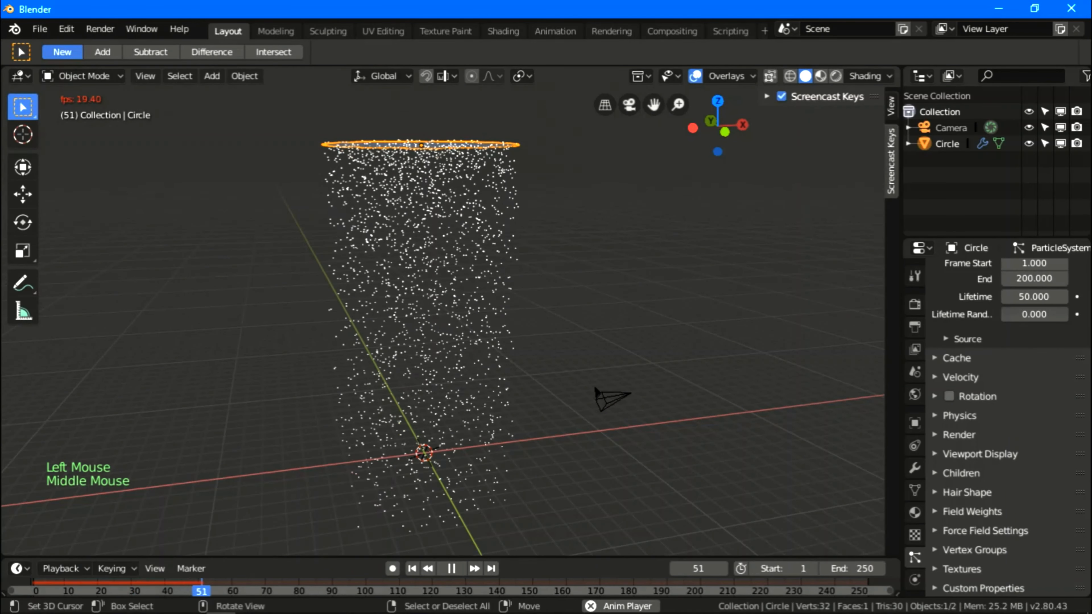
scroll(471, 344, "down", 1)
scroll(471, 344, "up", 1)
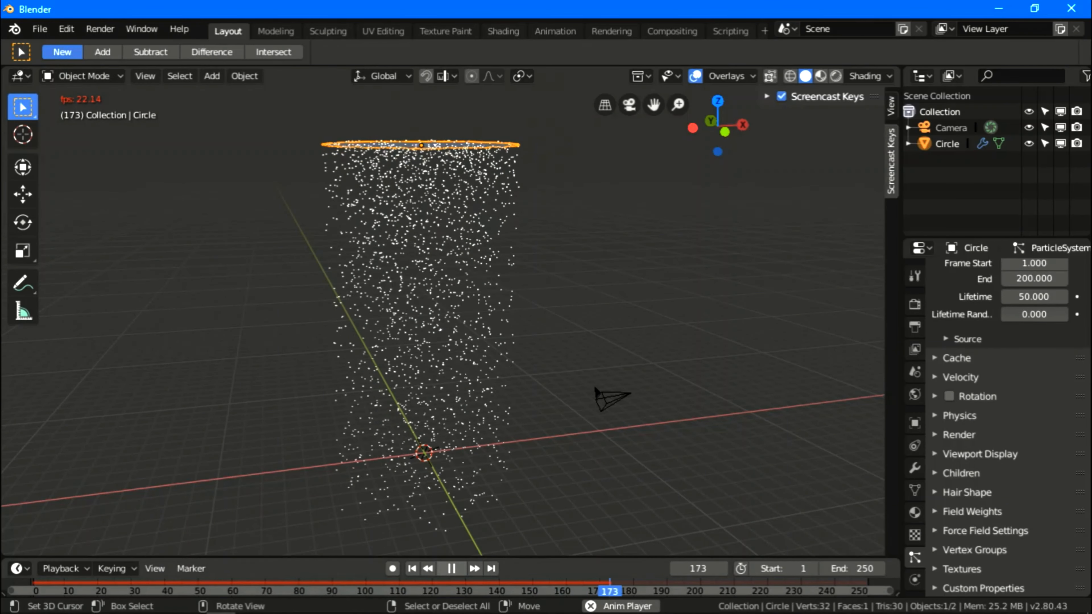
left_click(451, 568)
left_click(412, 569)
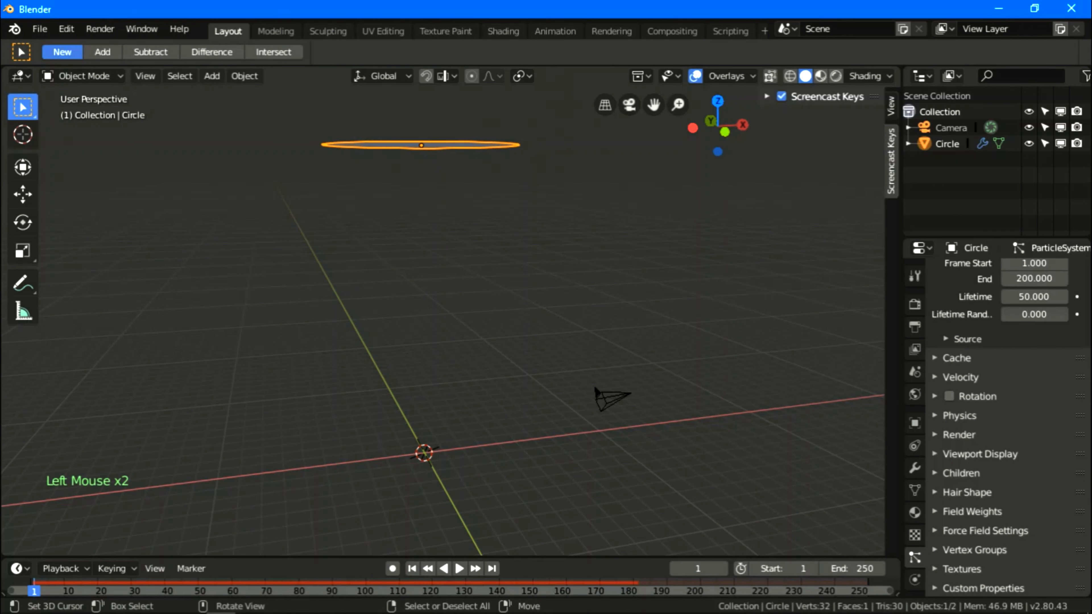
Add a Vortex force field at the world origin below the circle
mouse_move(452, 327)
middle_mouse_down()
mouse_move(478, 336)
mouse_move(447, 336)
middle_mouse_up()
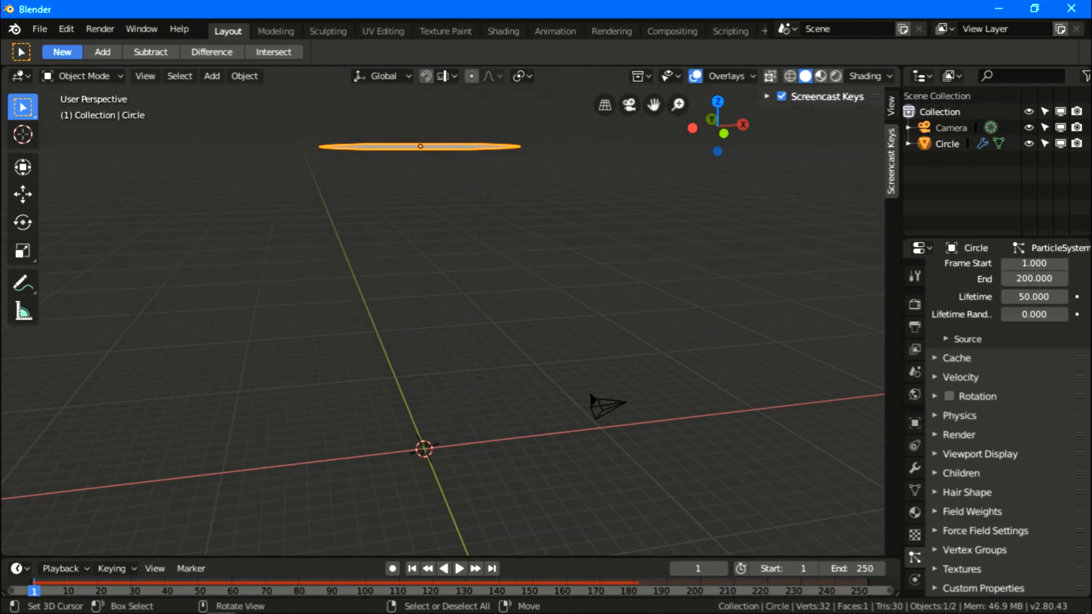
middle_click_drag(443, 319, 458, 308)
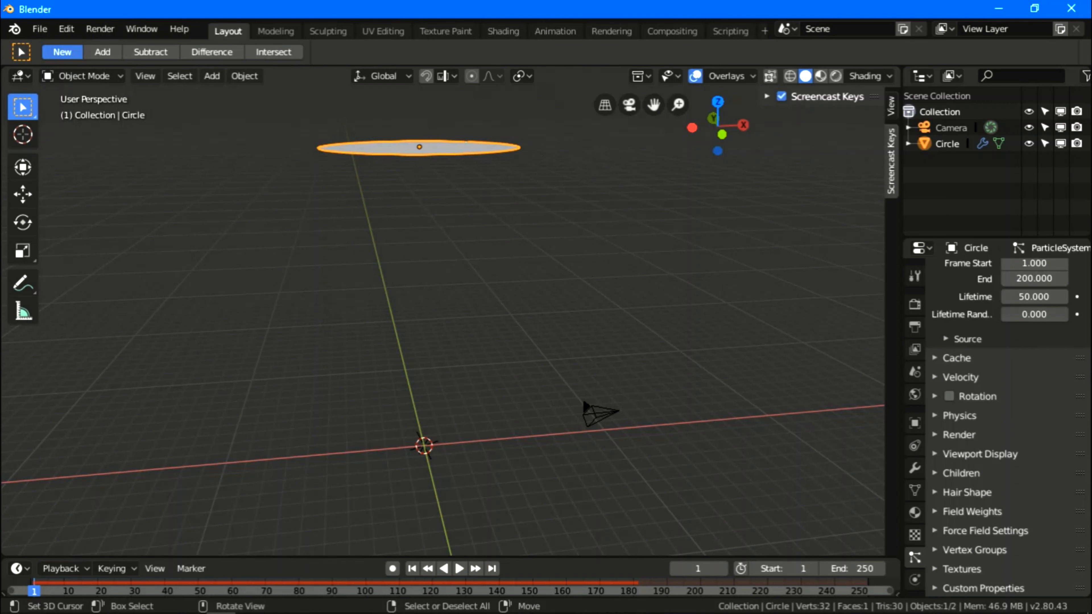
key("shift")
key("shift+a")
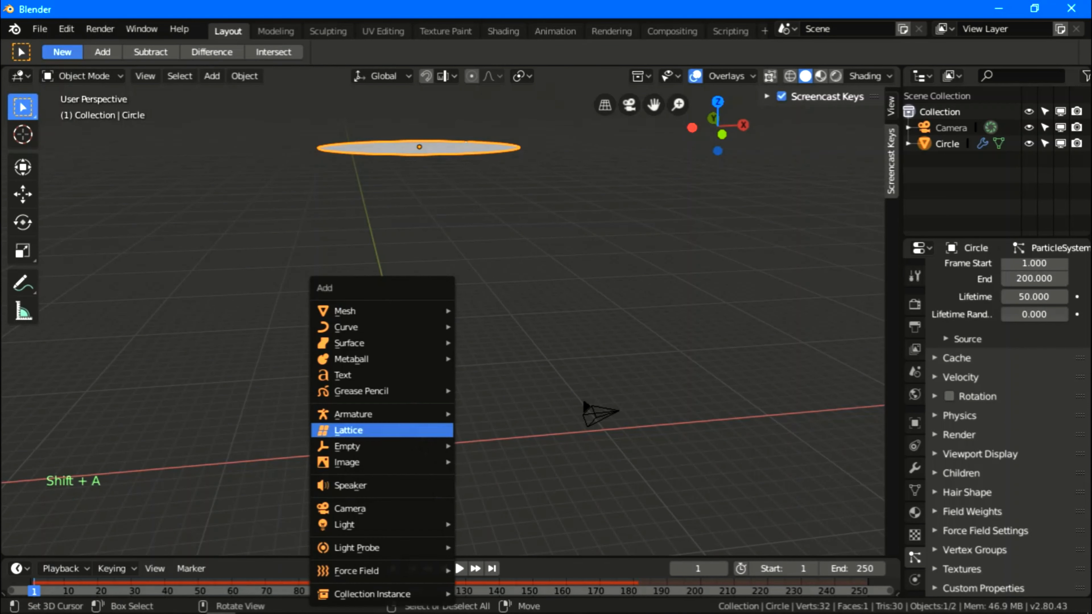
mouse_move(387, 571)
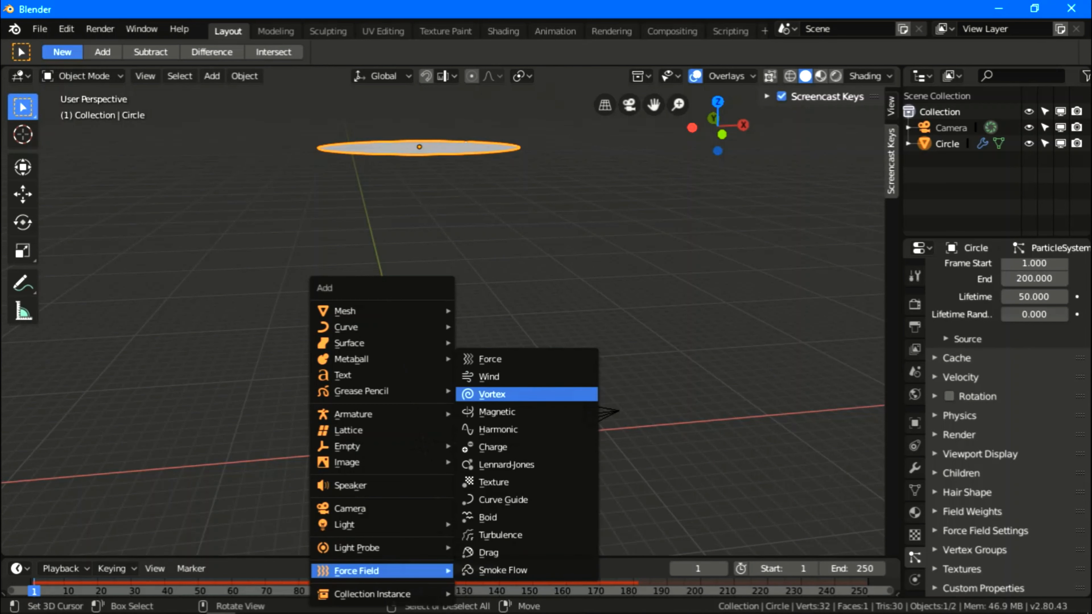
left_click(492, 395)
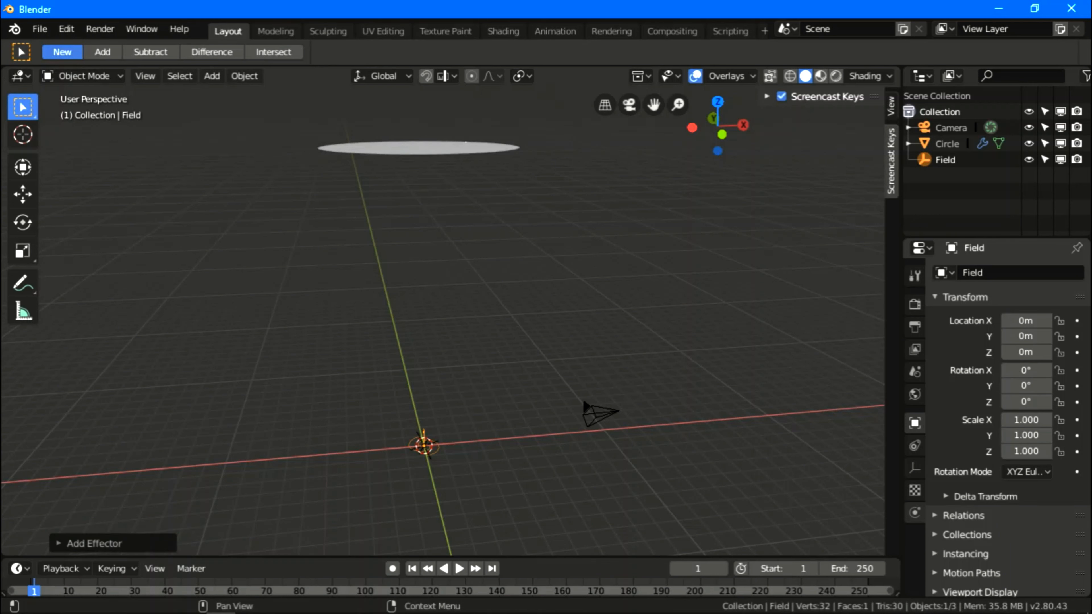
Set the vortex force field's strength to 10 in its physics settings
left_click(915, 513)
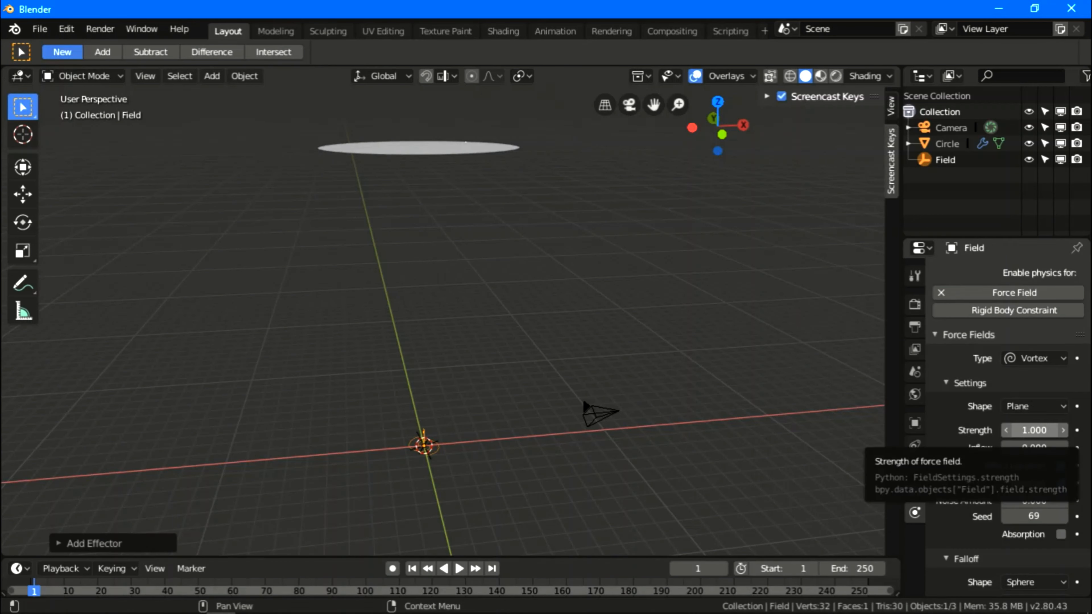
left_click(1034, 430)
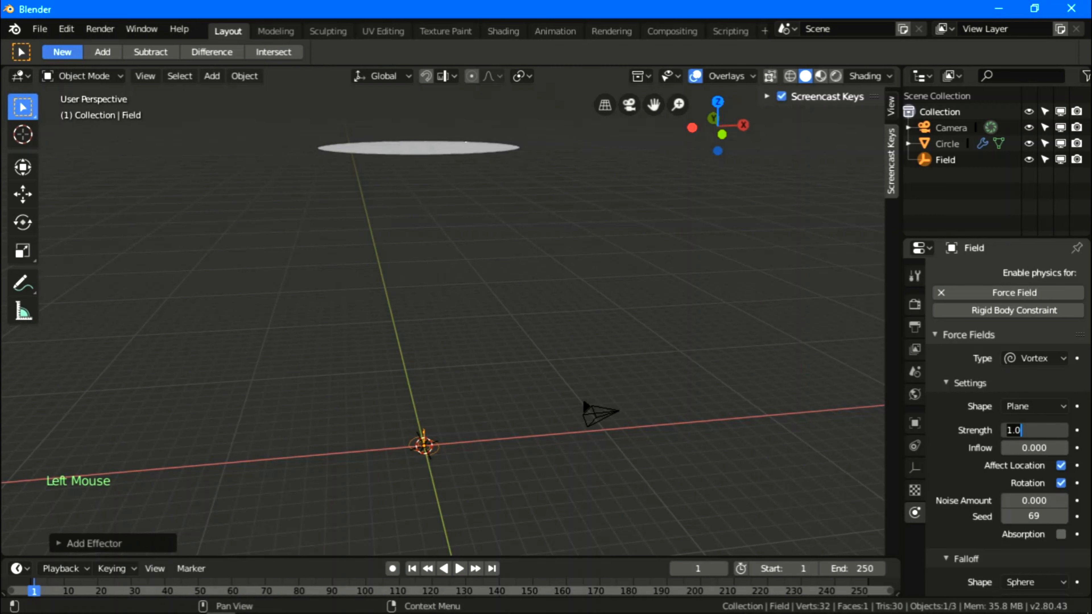
key("Return")
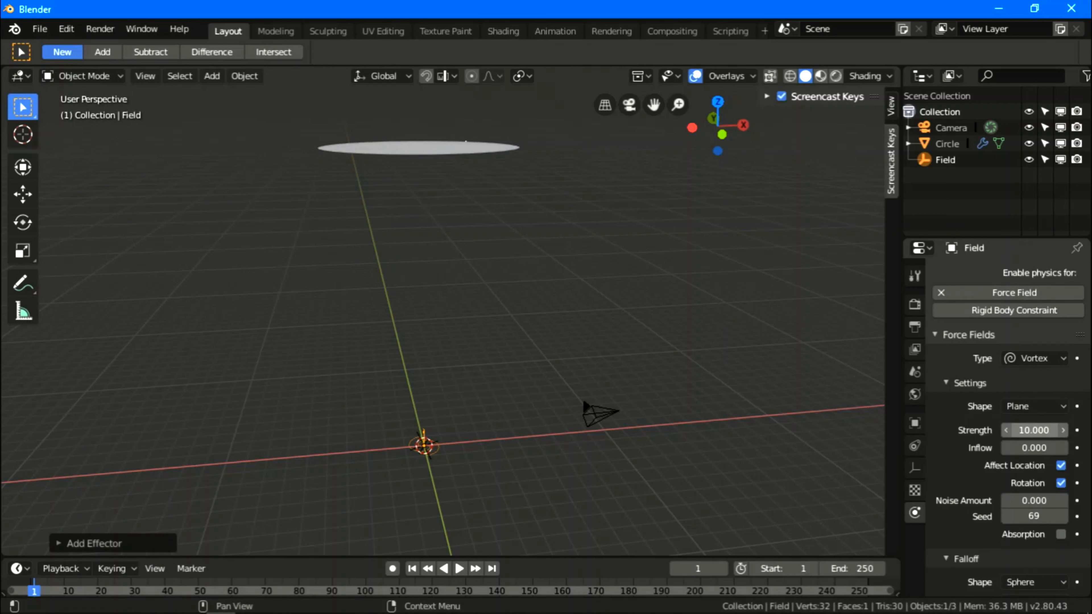
Set the vortex force field's inflow to 1.5 and its noise amount to 2
left_click(1034, 448)
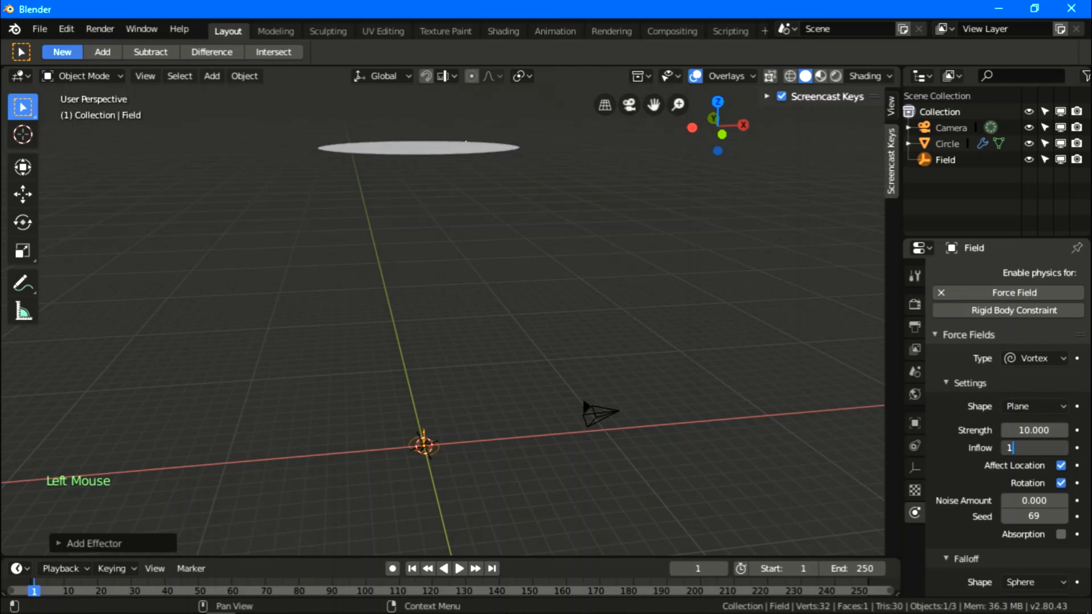
type("1.5")
key("Return")
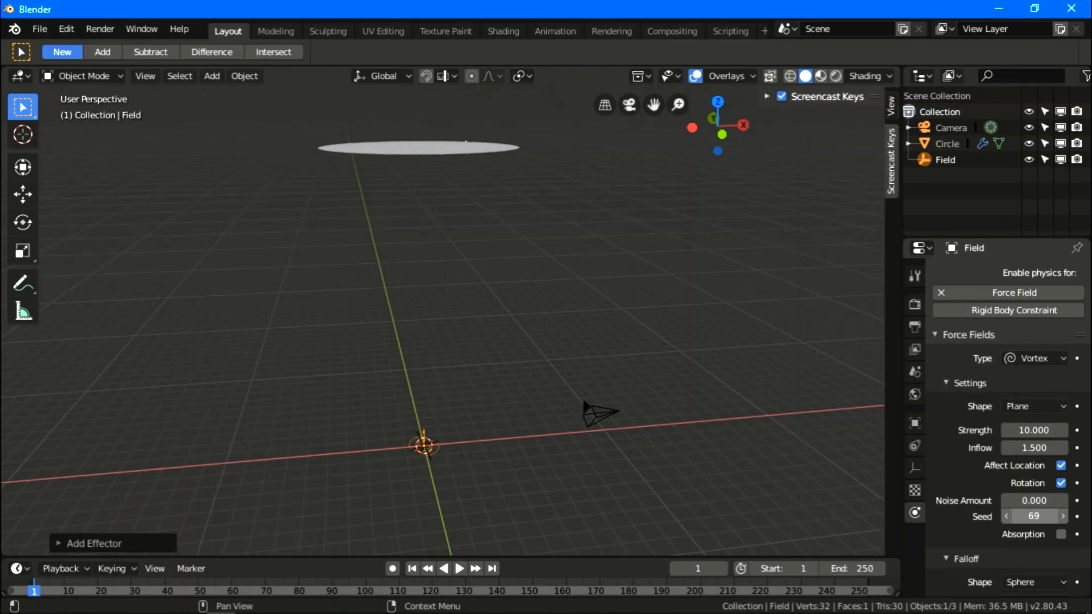
left_click(1035, 501)
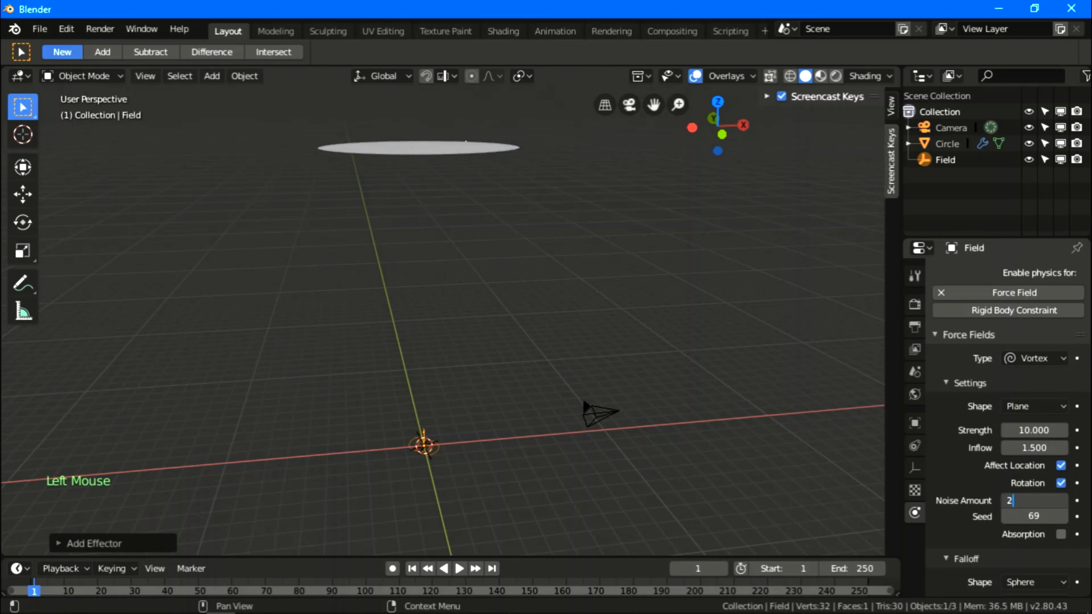
type("2")
key("Return")
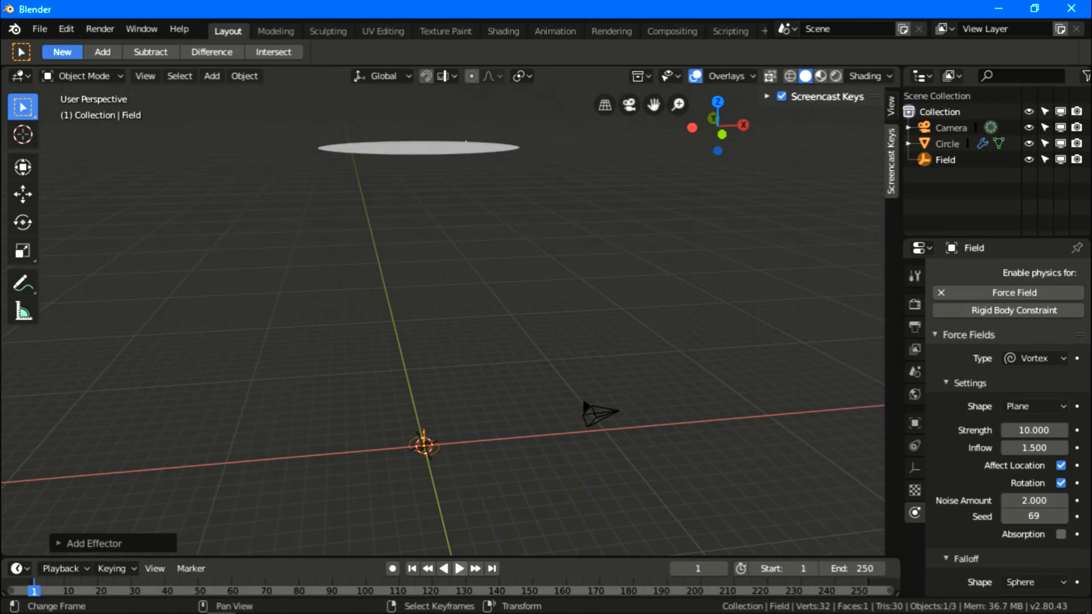
Play the animation to preview the vortex's effect on the particles, then stop playback and return to frame 1
left_click(459, 568)
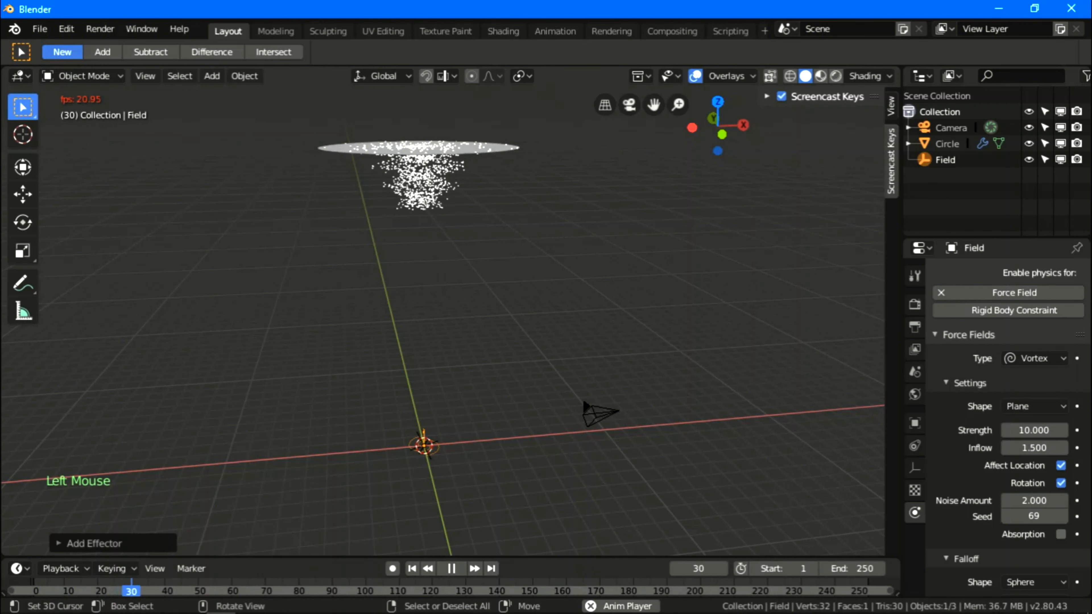
middle_click_drag(468, 387, 480, 374)
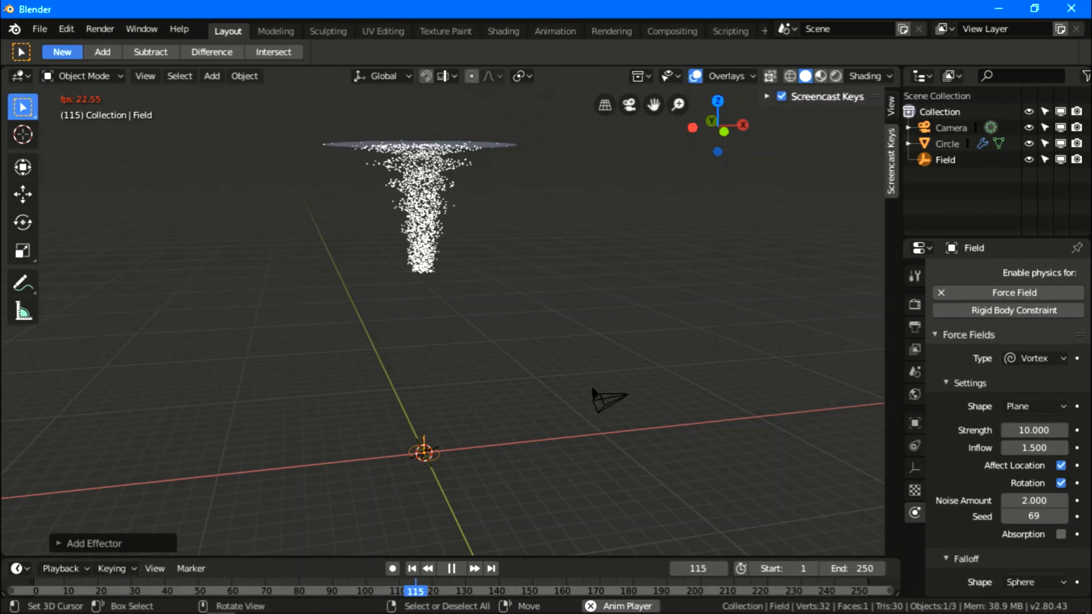
left_click(452, 568)
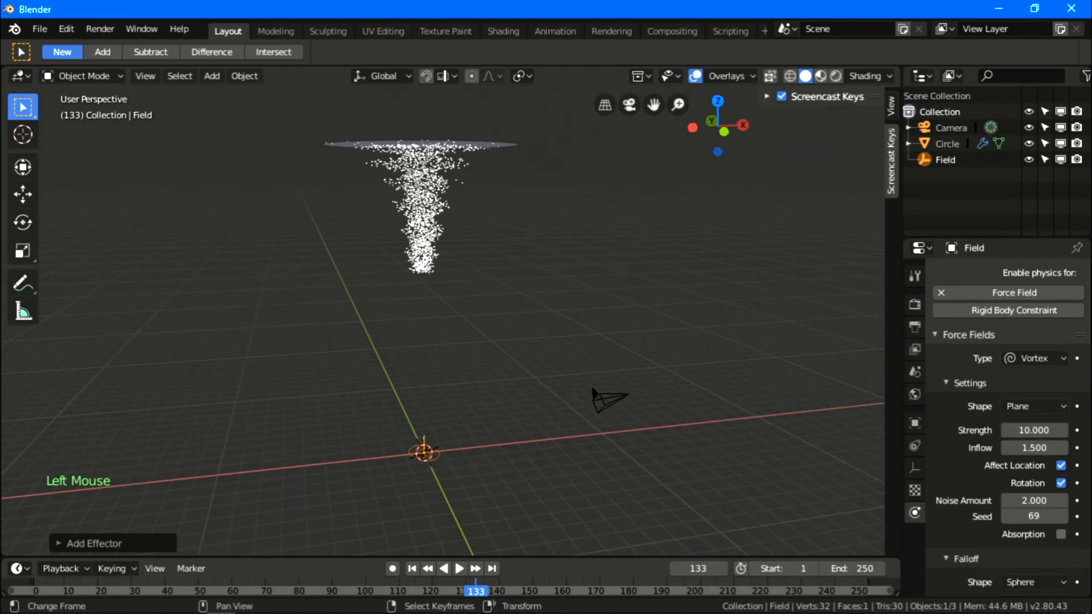
left_click(412, 569)
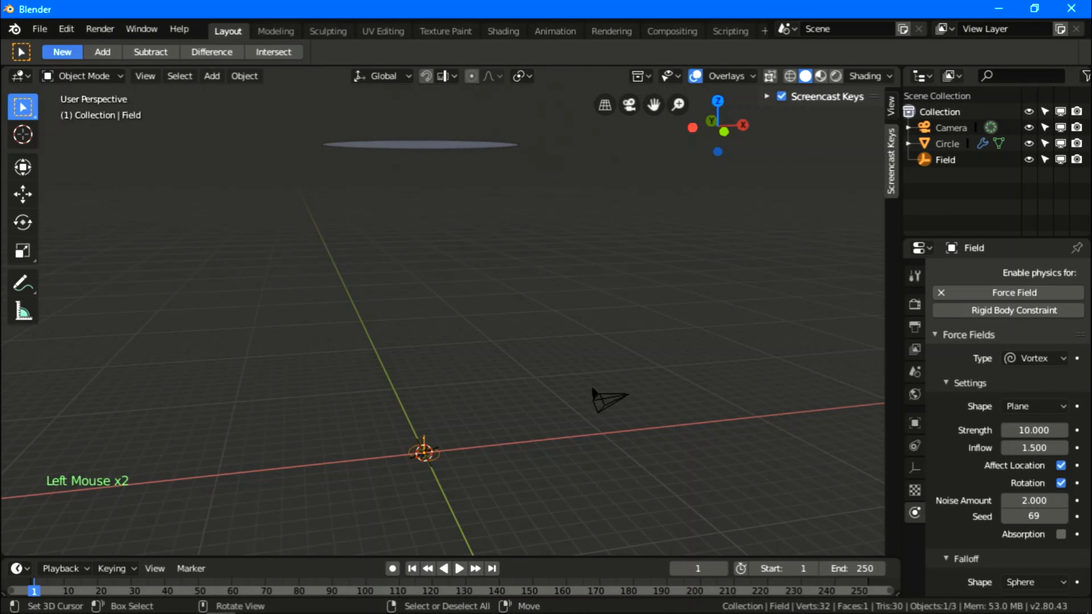
Select the circle and set its particle lifetime first to 150, then to 100
right_click(447, 146)
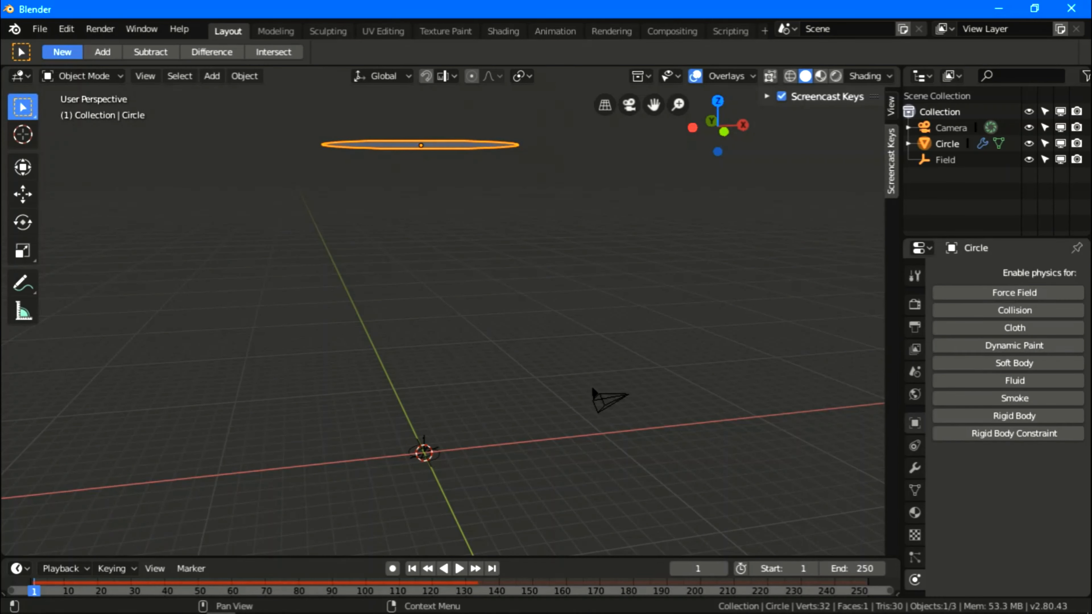
left_click(916, 557)
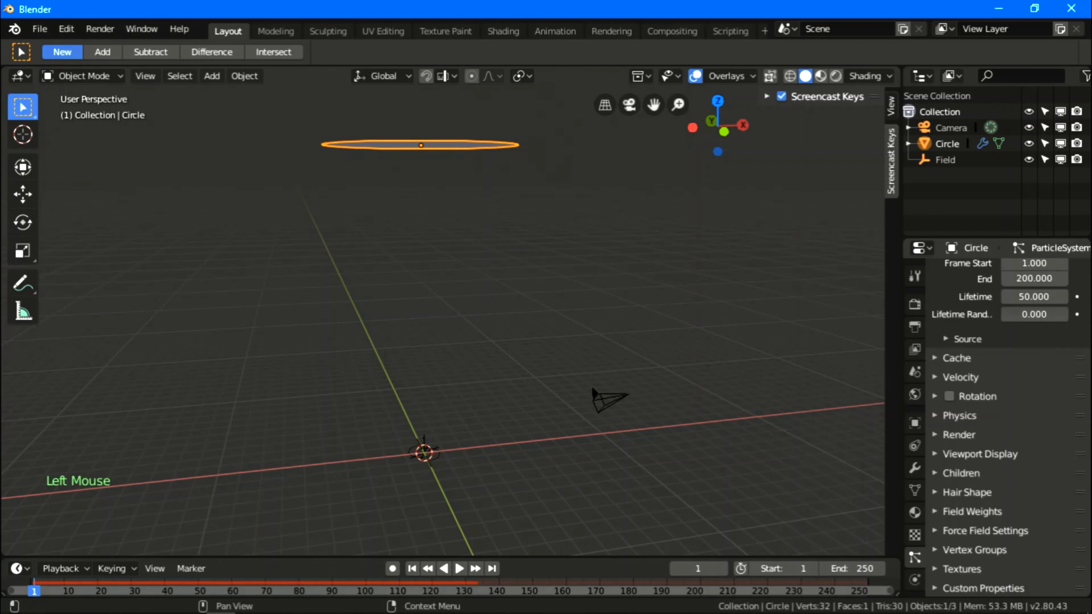
scroll(1034, 484, "up", 10)
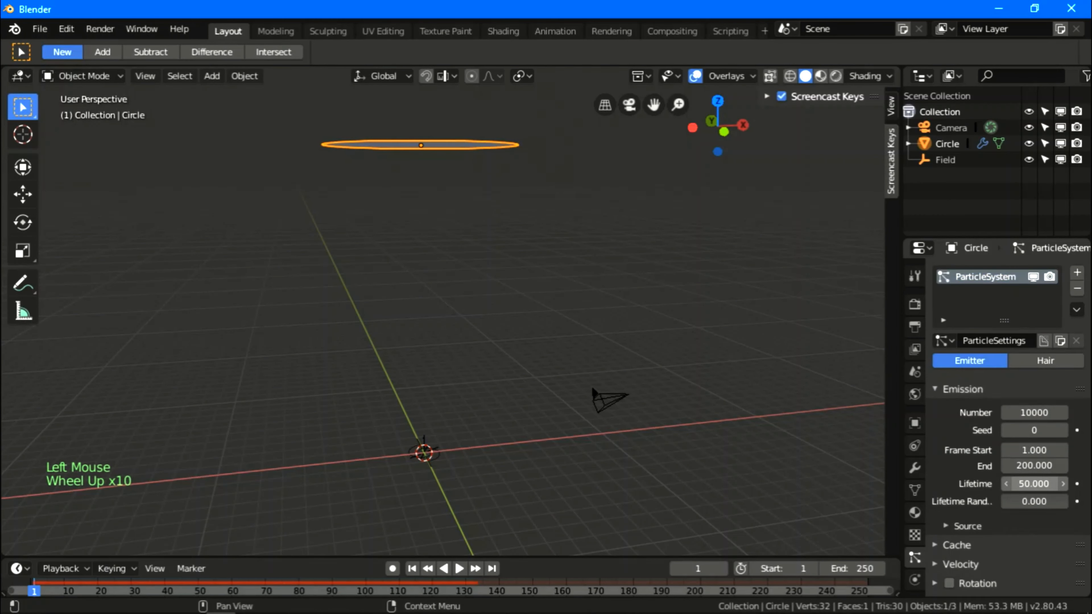
left_click(1035, 484)
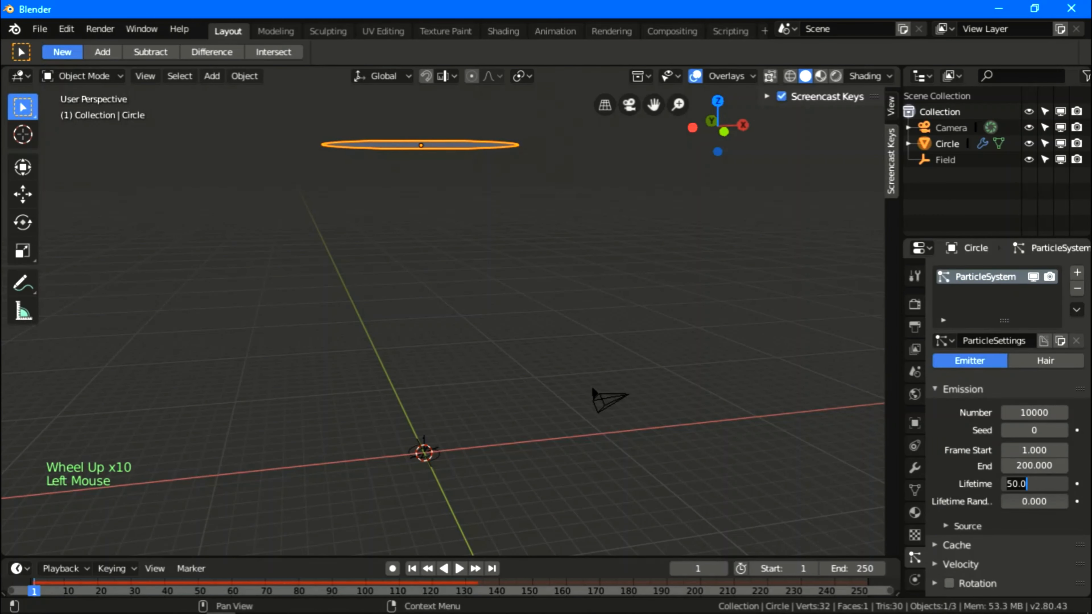
type("15")
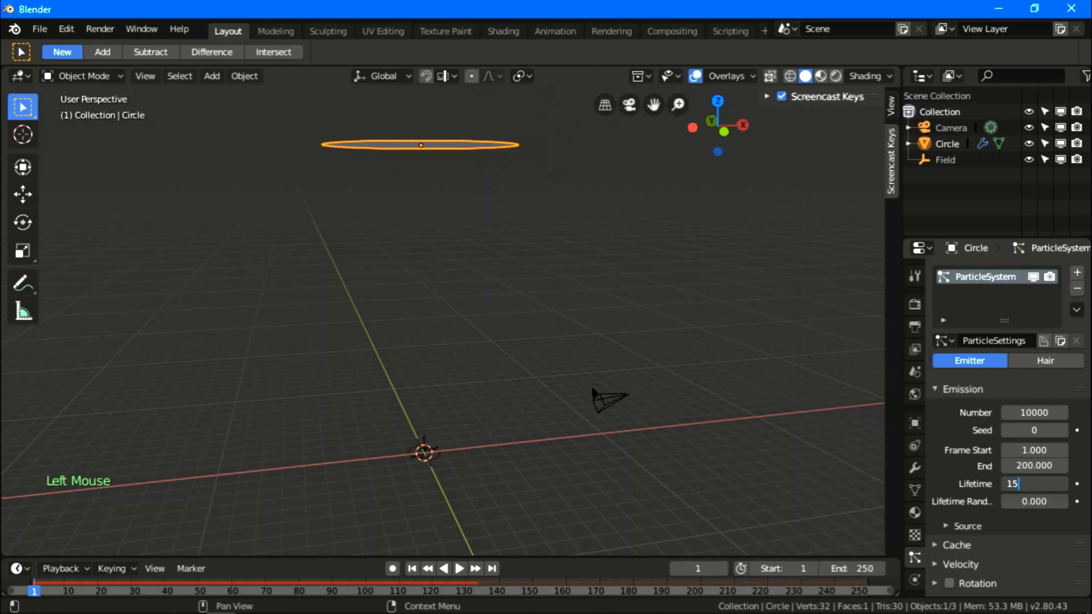
type("0")
key("Return")
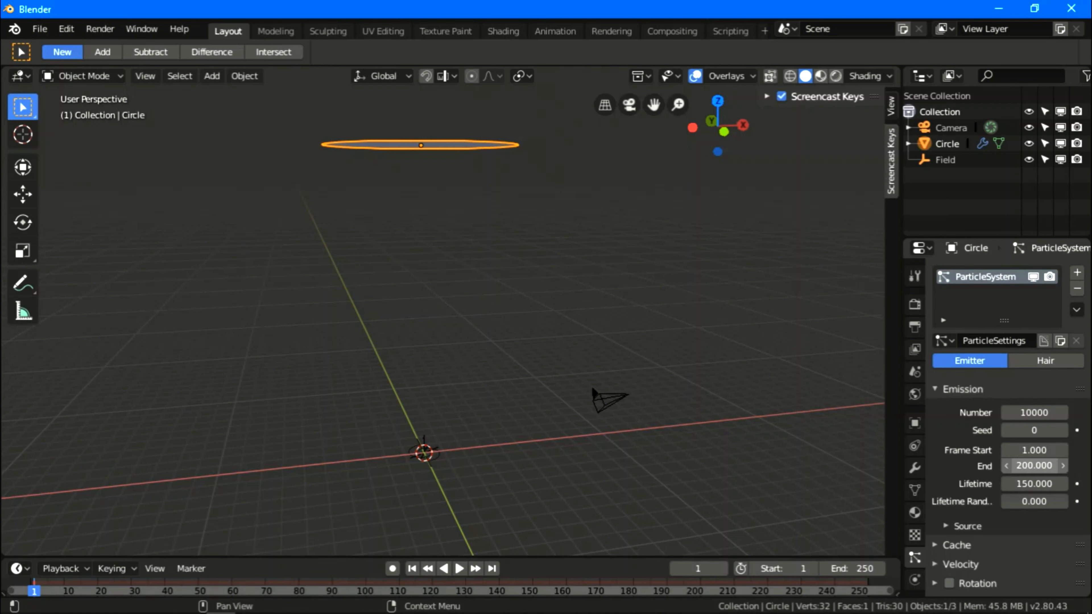
left_click(1032, 483)
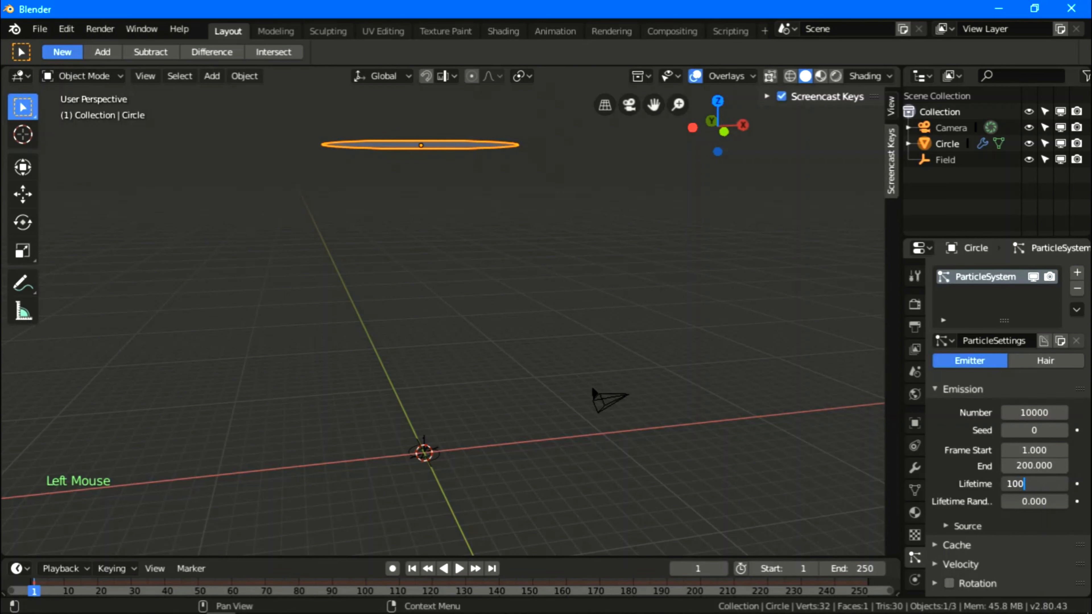
key("Return")
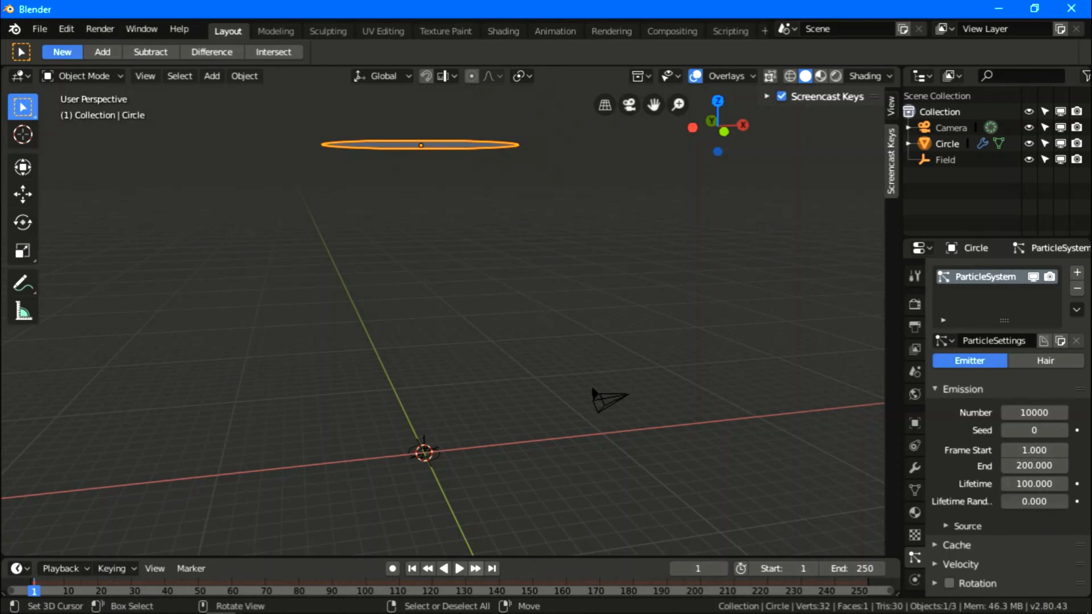
Preview the particle animation, stop it, and set the circle's particle lifetime to 110
left_click(459, 568)
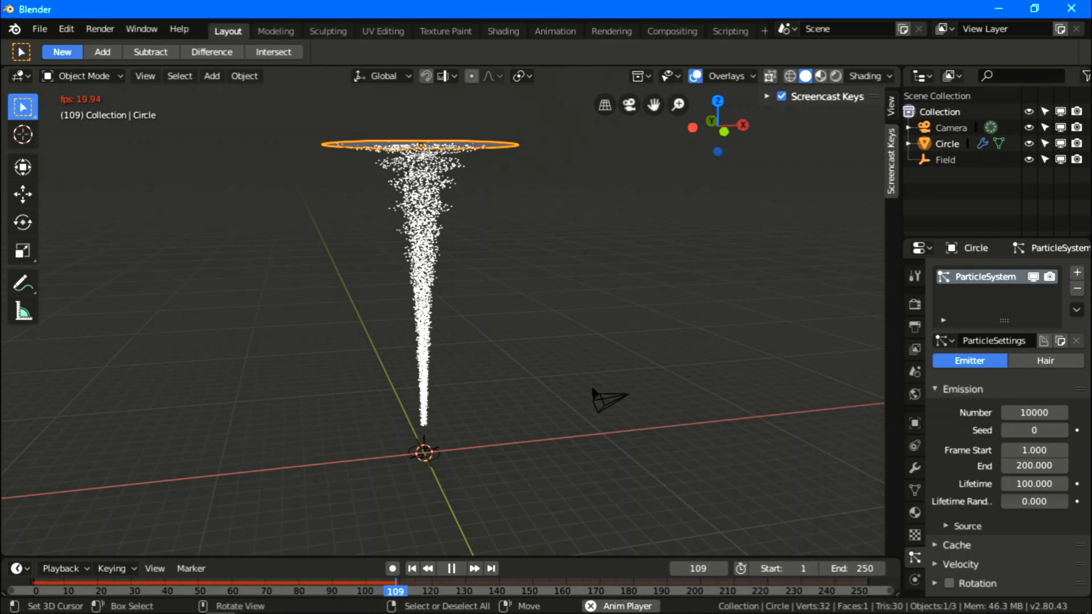
left_click(451, 569)
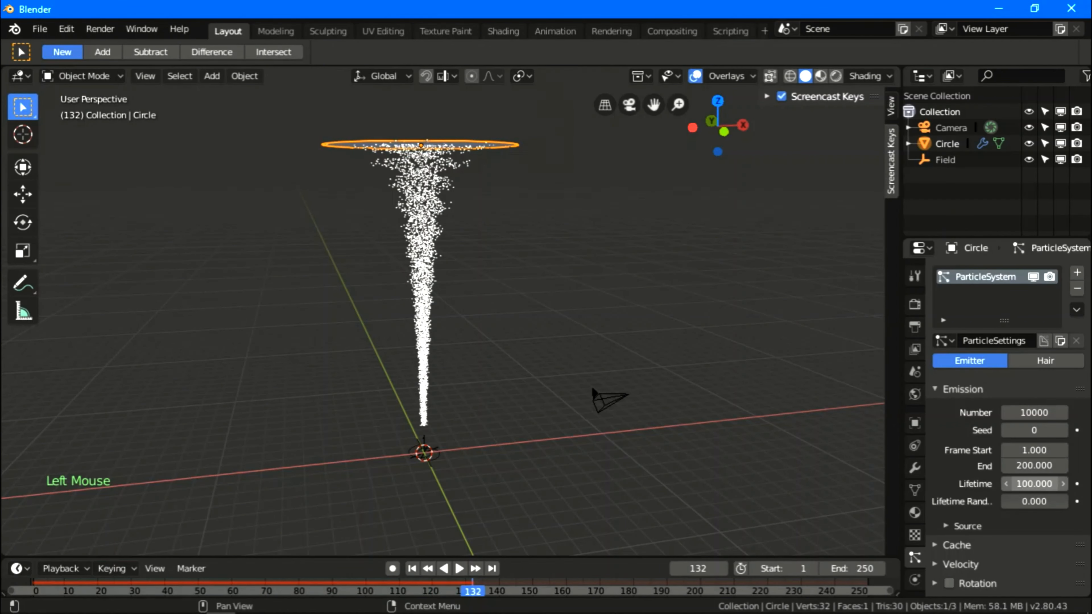
double_click(1035, 483)
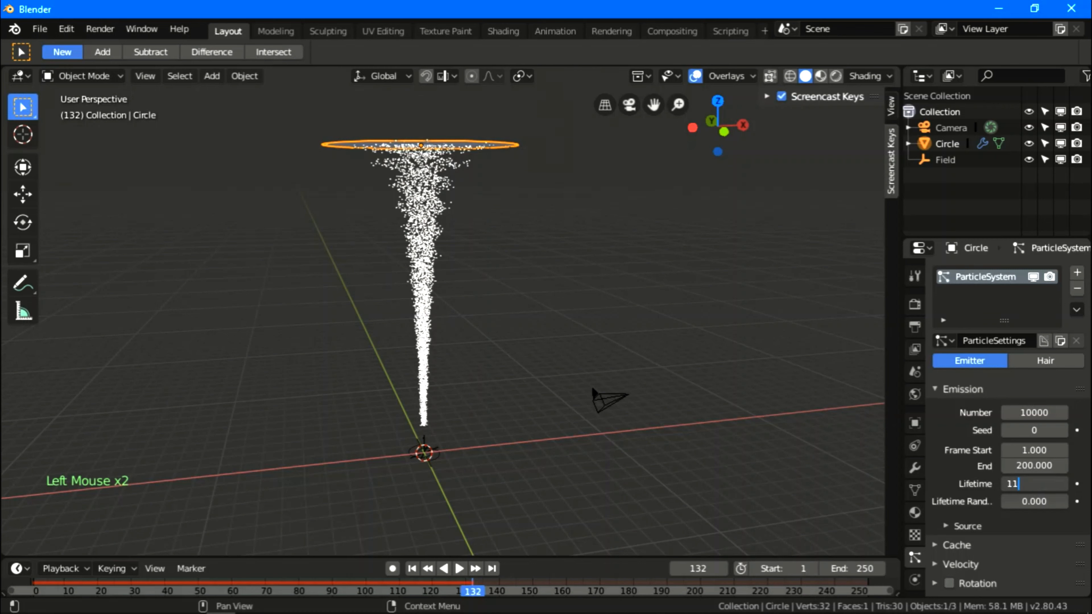
type("110")
key("Return")
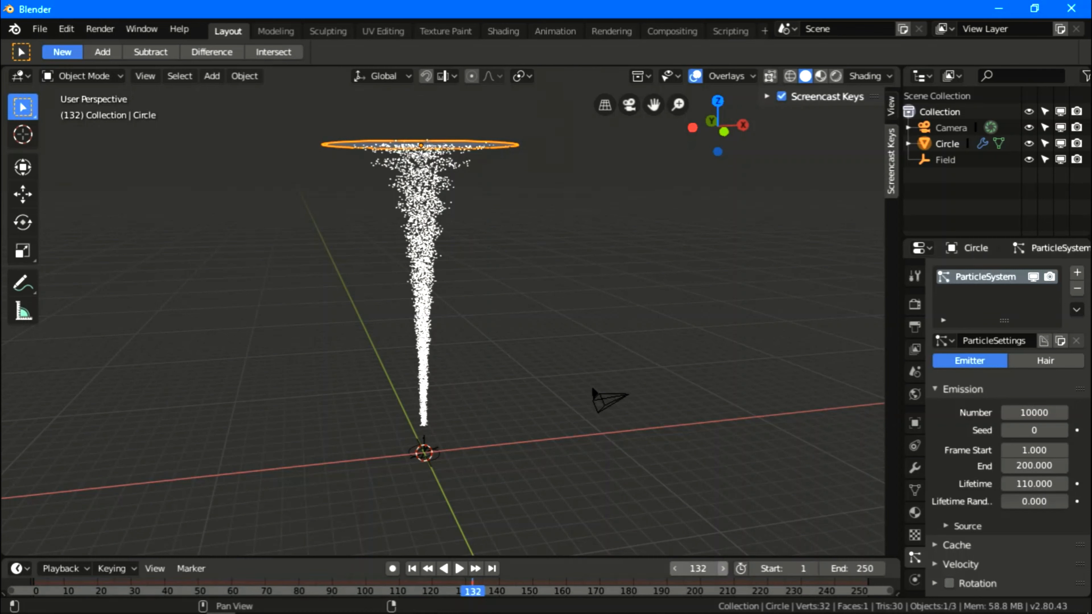
Replay the animation from the start and examine the particle funnel down to the force field, including from the front, then return to frame 1
left_click(460, 568)
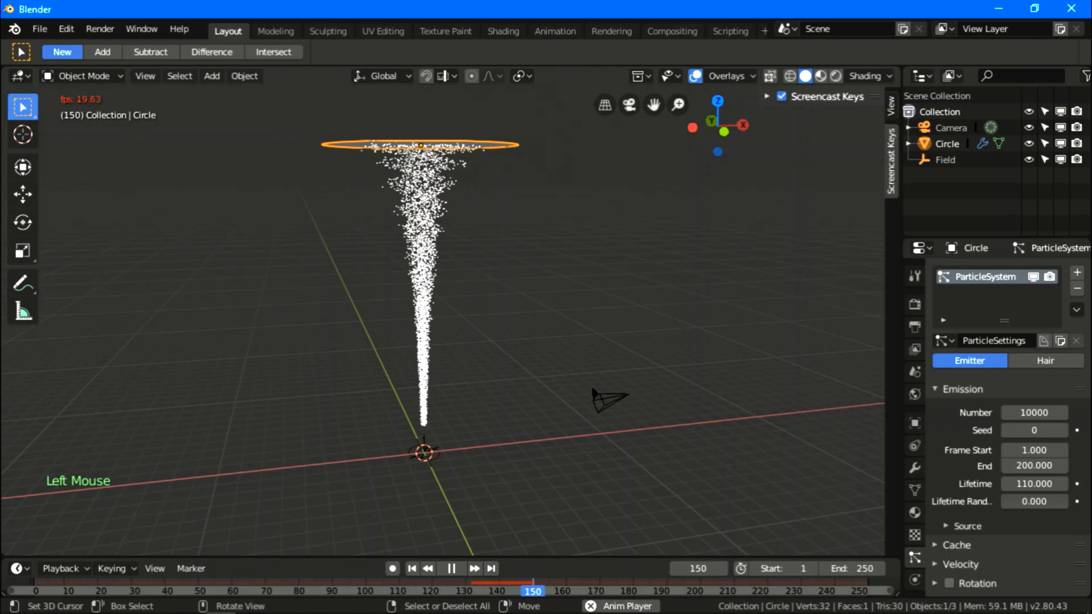
left_click(411, 568)
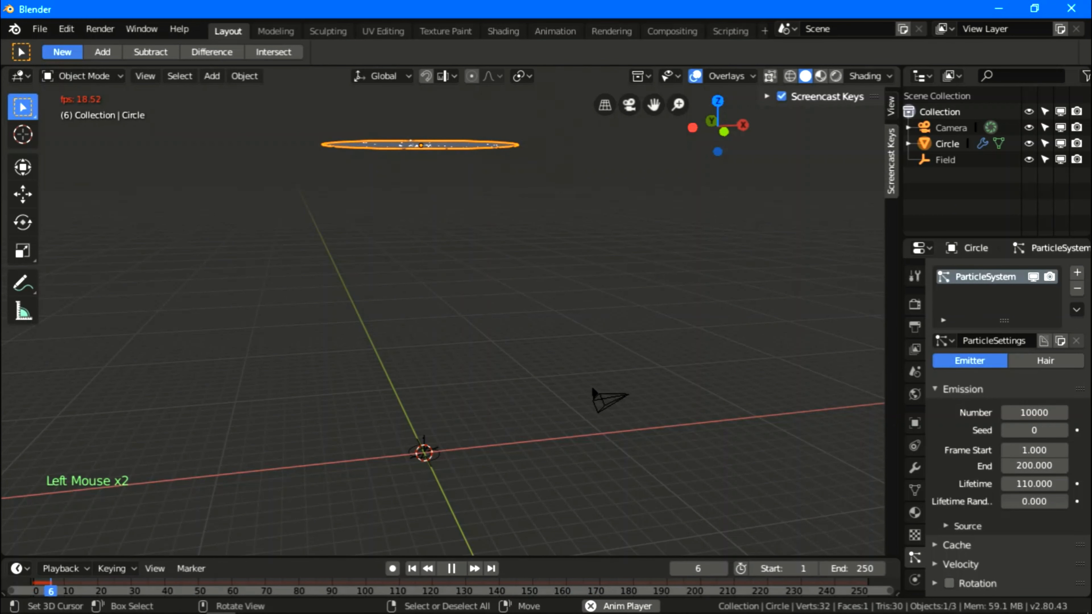
middle_click_drag(435, 344, 428, 316)
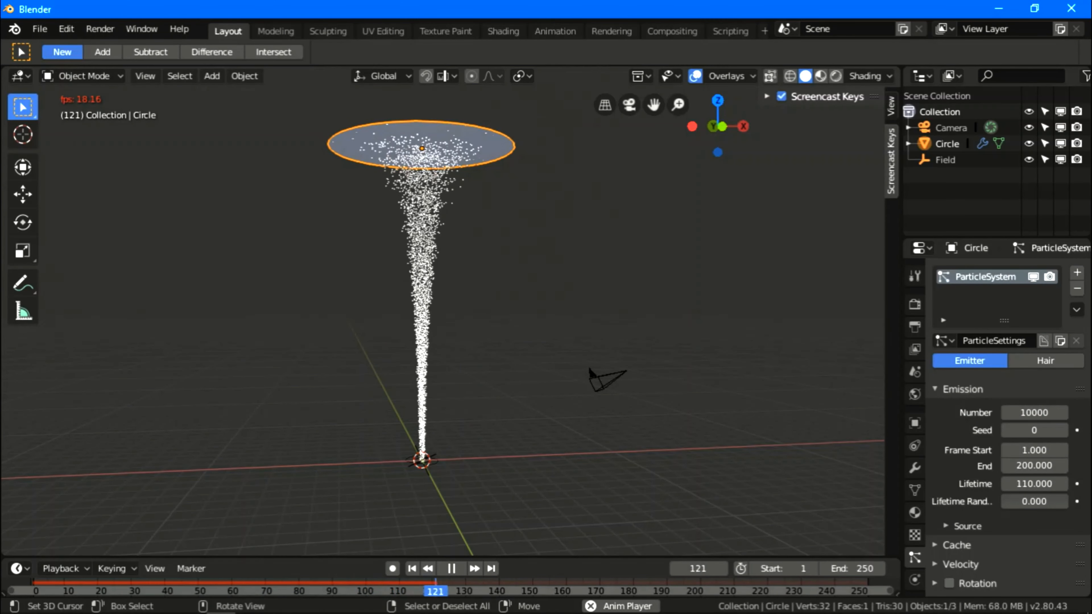
scroll(441, 306, "up", 3)
scroll(440, 306, "up", 1)
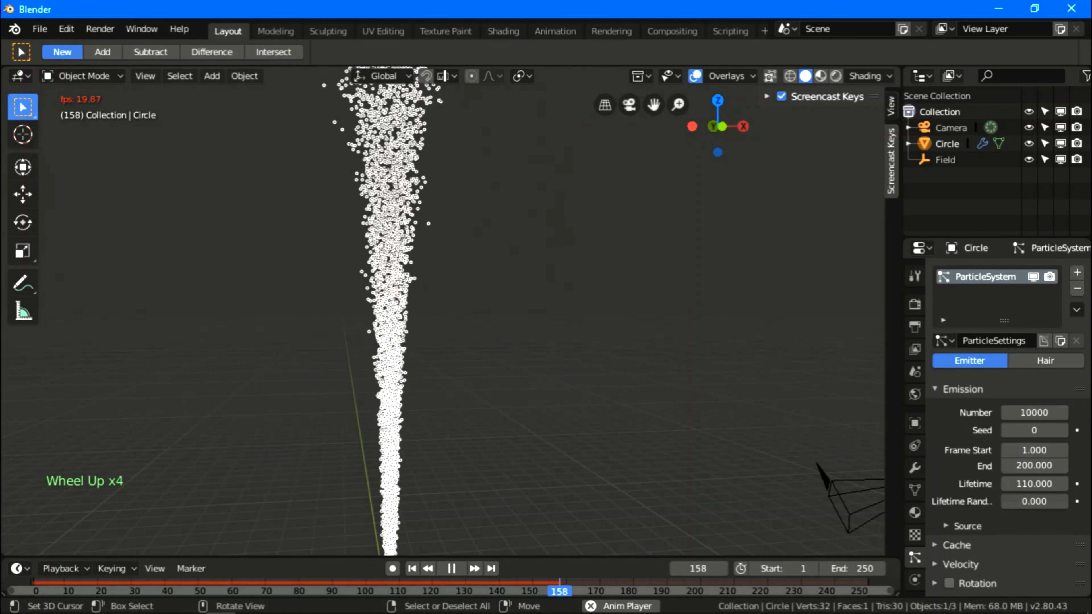
key("KP_1")
scroll(441, 305, "down", 3)
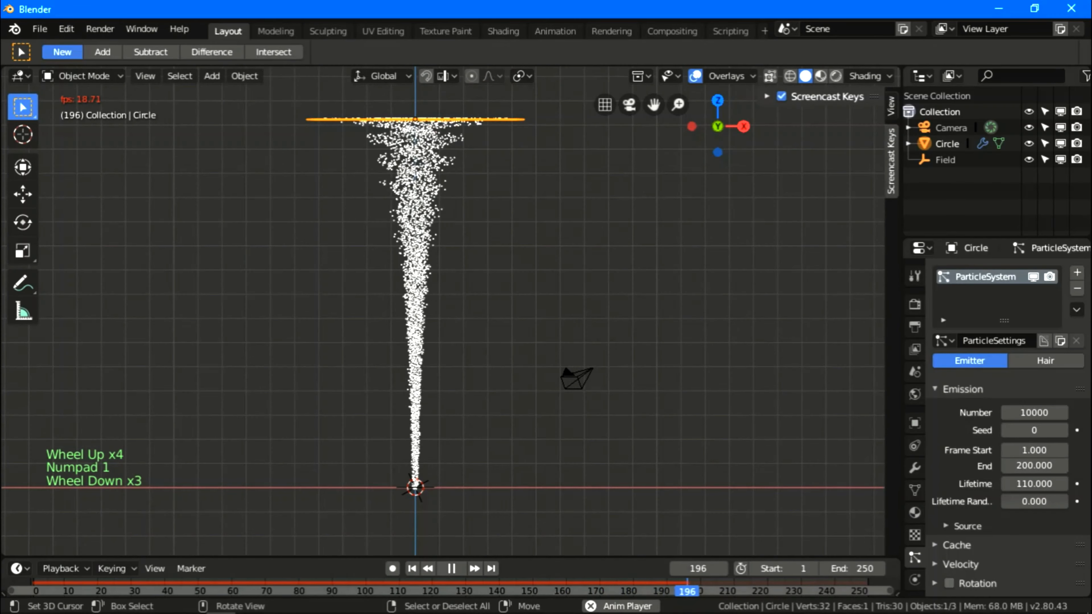
middle_click_drag(441, 306, 467, 225, "shift")
scroll(442, 310, "up", 4)
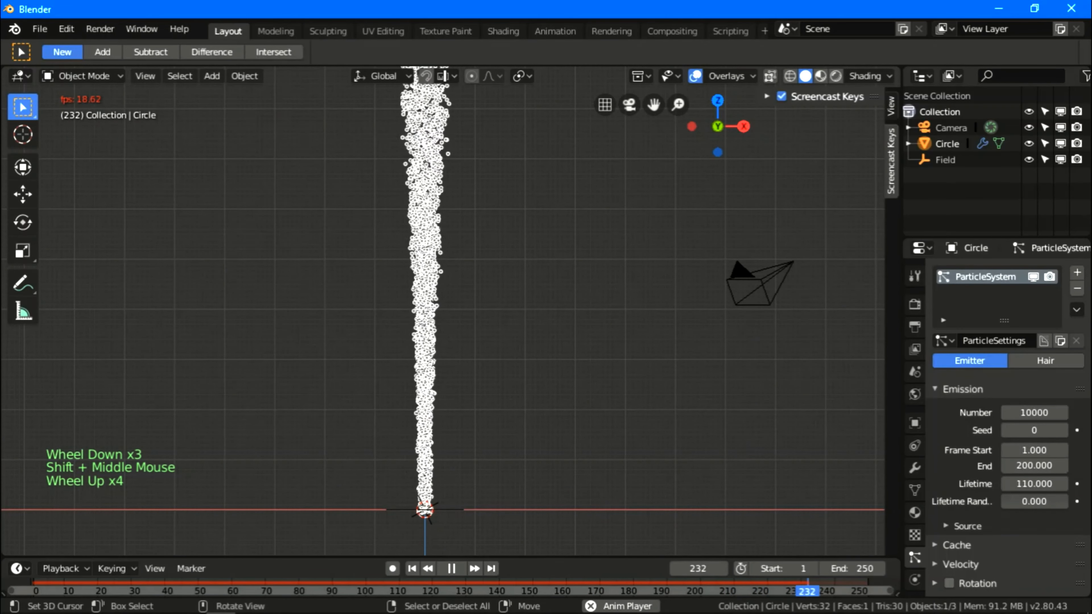
scroll(443, 309, "down", 4)
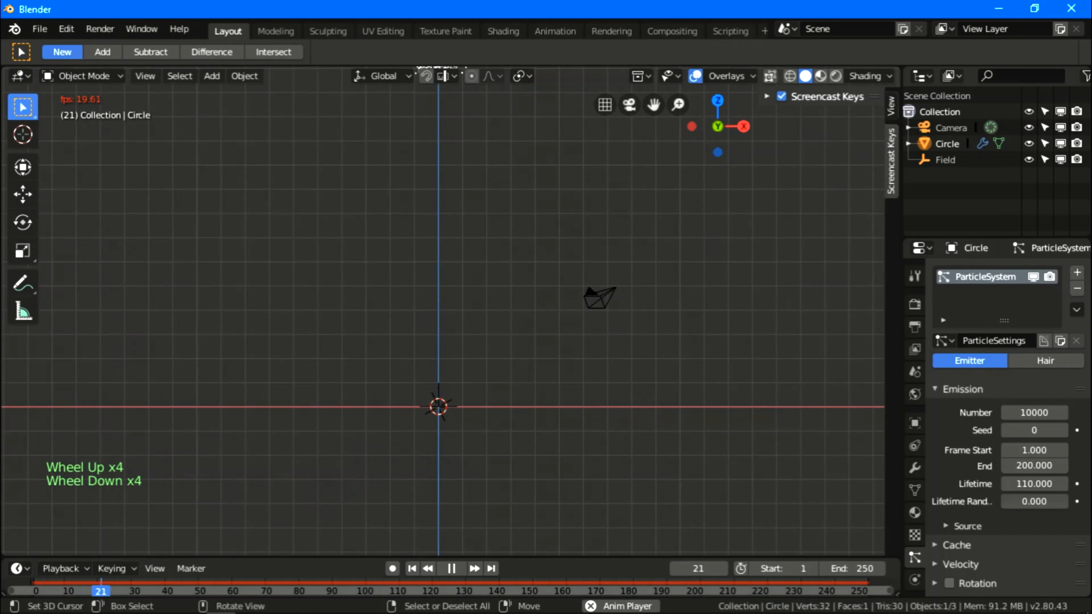
left_click(451, 568)
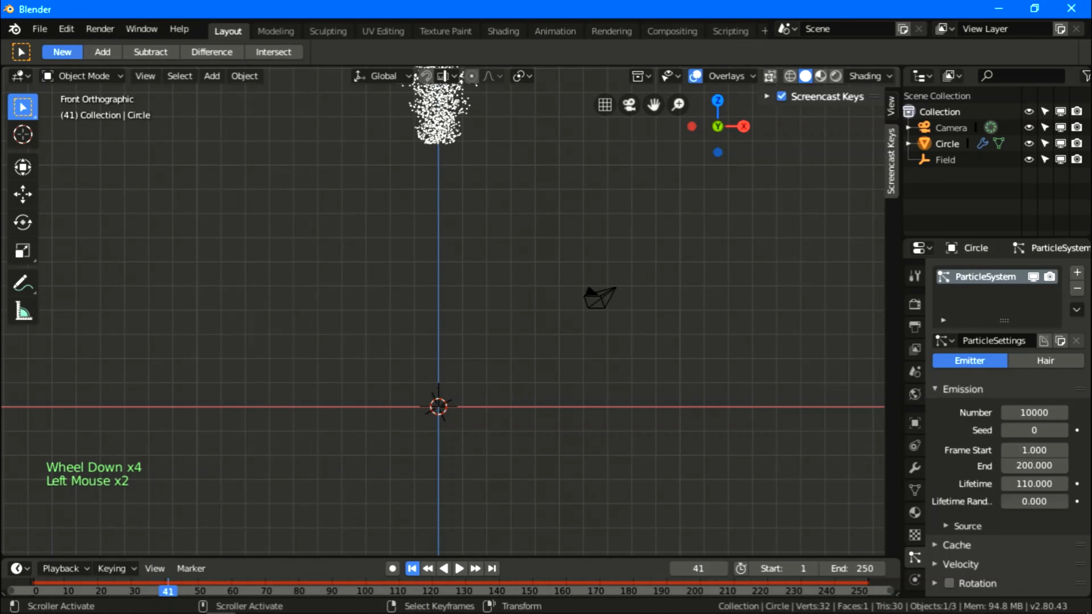
scroll(443, 318, "down", 1)
middle_click_drag(442, 318, 447, 280)
scroll(447, 280, "down", 2)
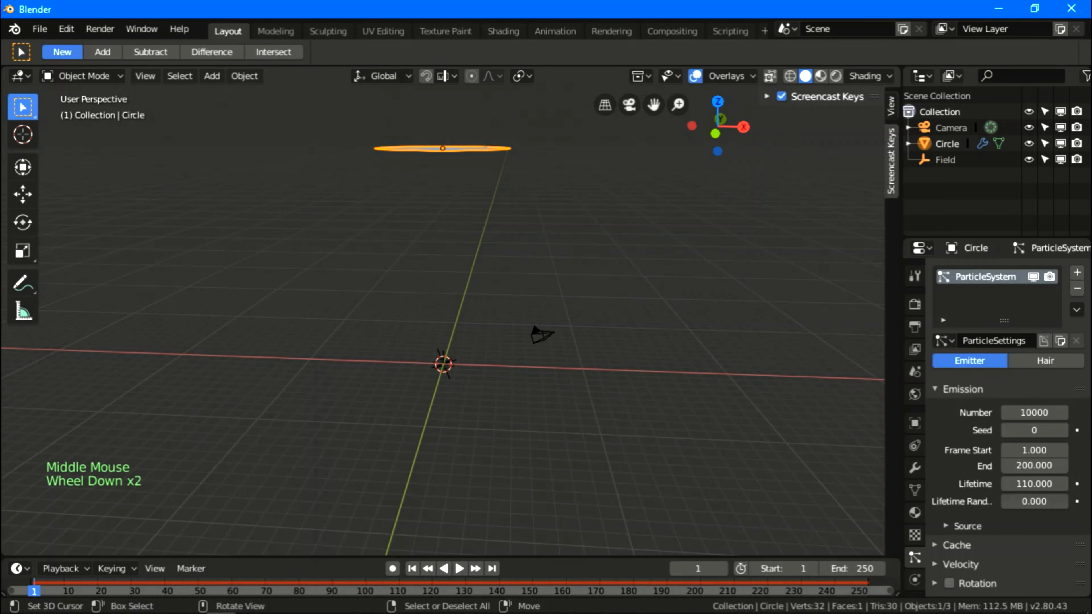
Set the end frame of the scene's timeline to 150
left_click(852, 569)
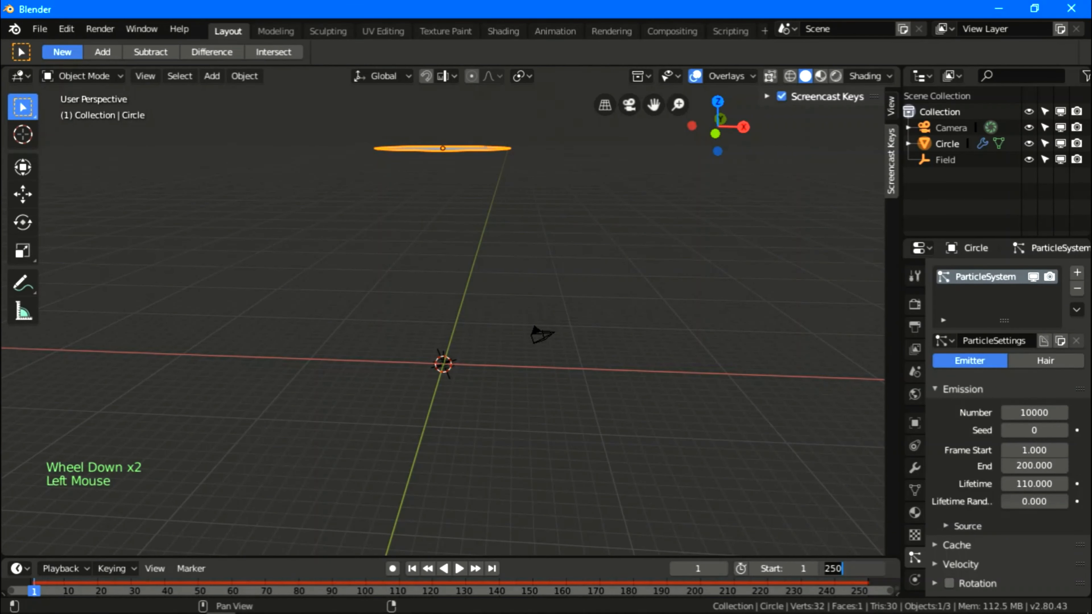
type("15")
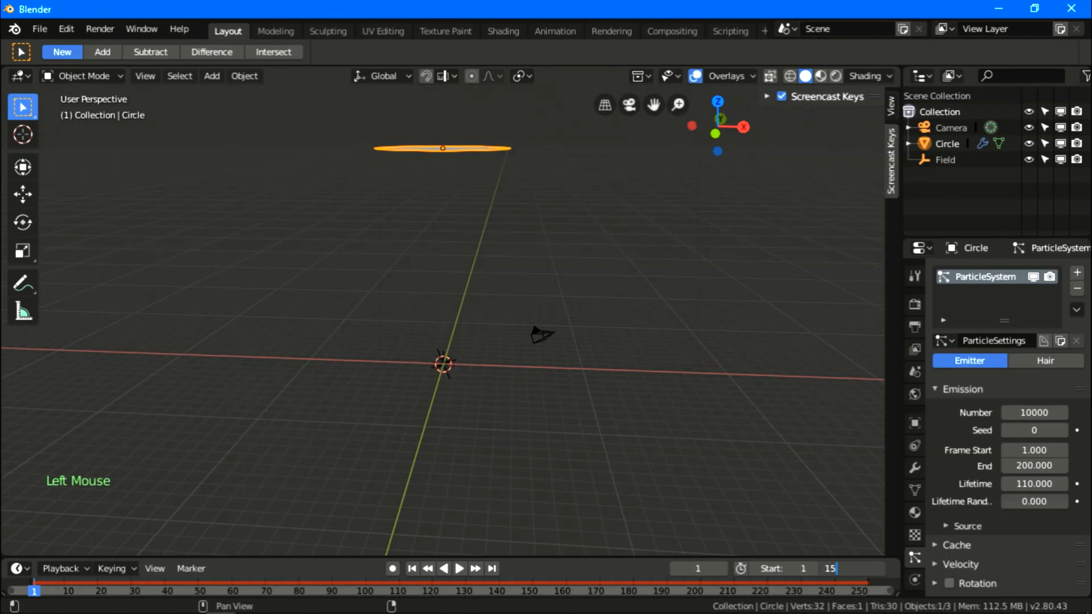
type("0")
key("Return")
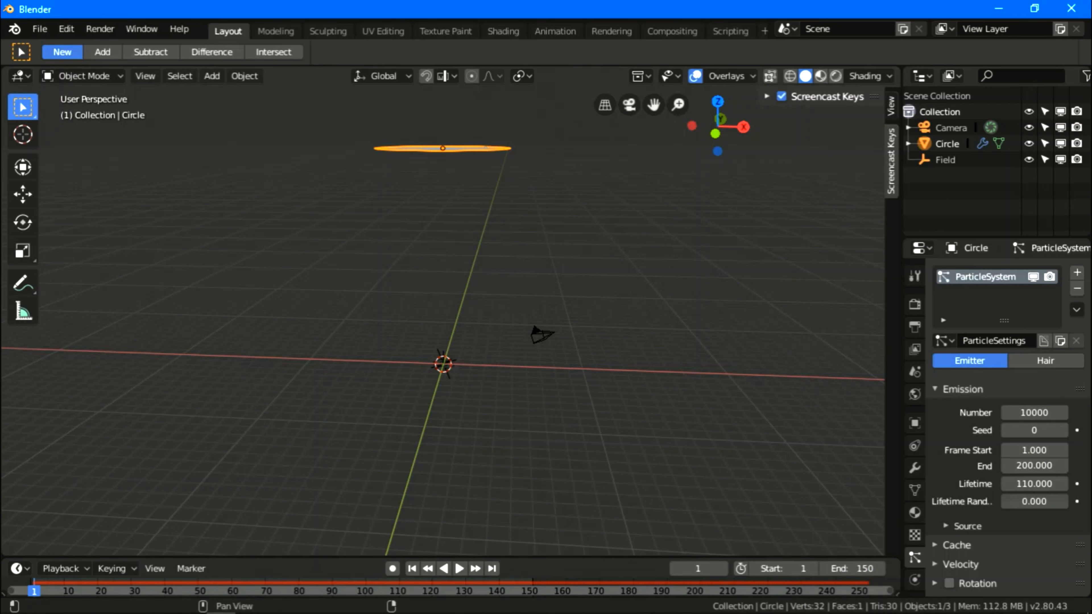
Set the end frame of the circle's particle emission to 150
scroll(1034, 431, "up", 3)
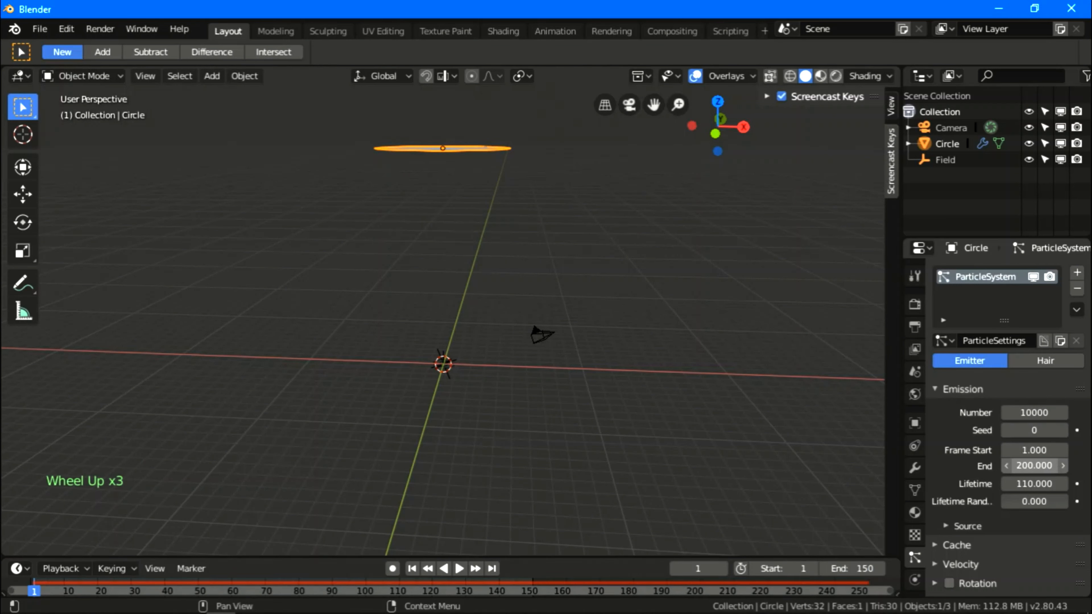
left_click(1035, 466)
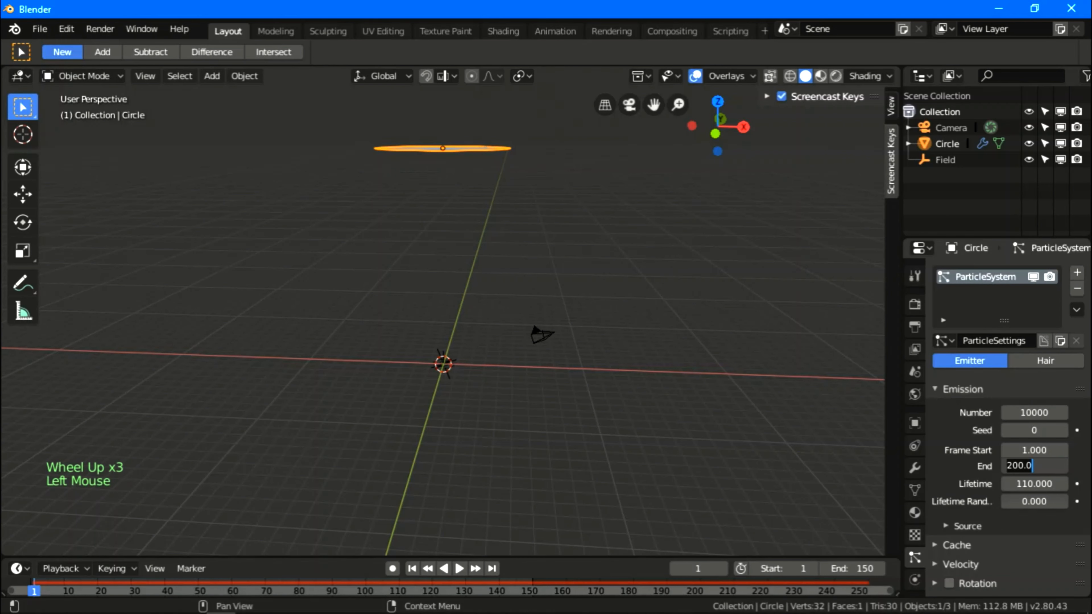
type("150")
key("Return")
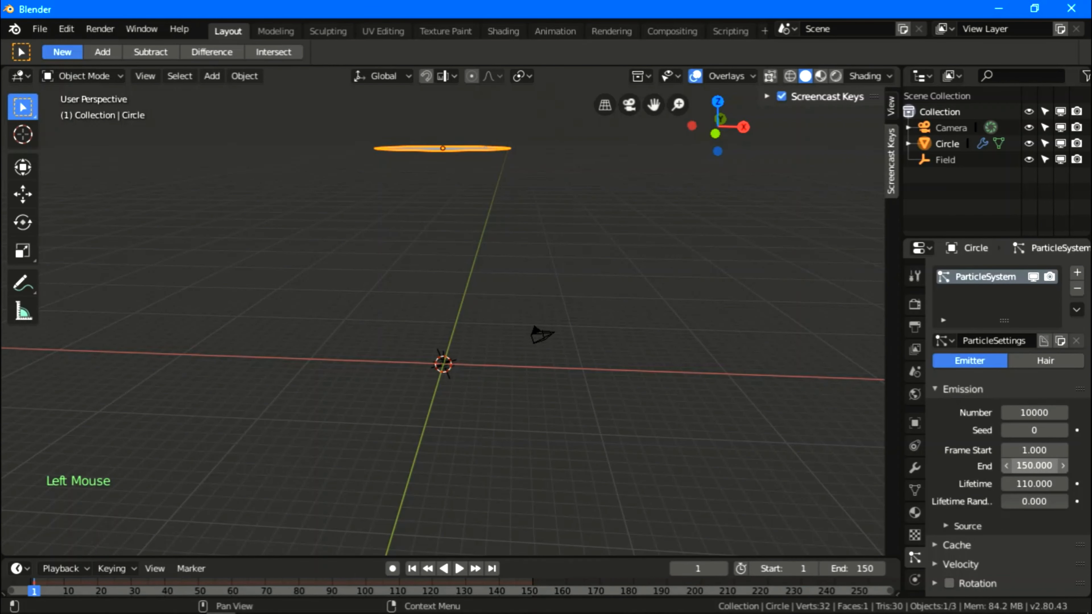
Add a Force type force field at the origin, beneath the raised circle
scroll(1034, 466, "down", 1)
scroll(1034, 466, "up", 2)
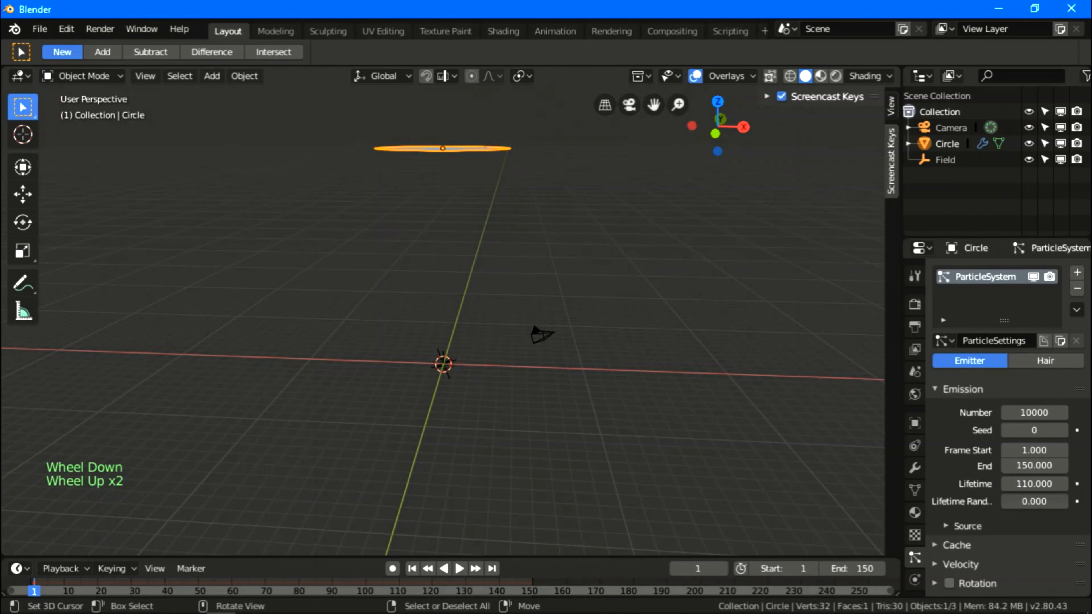
mouse_move(646, 366)
middle_mouse_down()
mouse_move(680, 371)
mouse_move(661, 367)
middle_mouse_up()
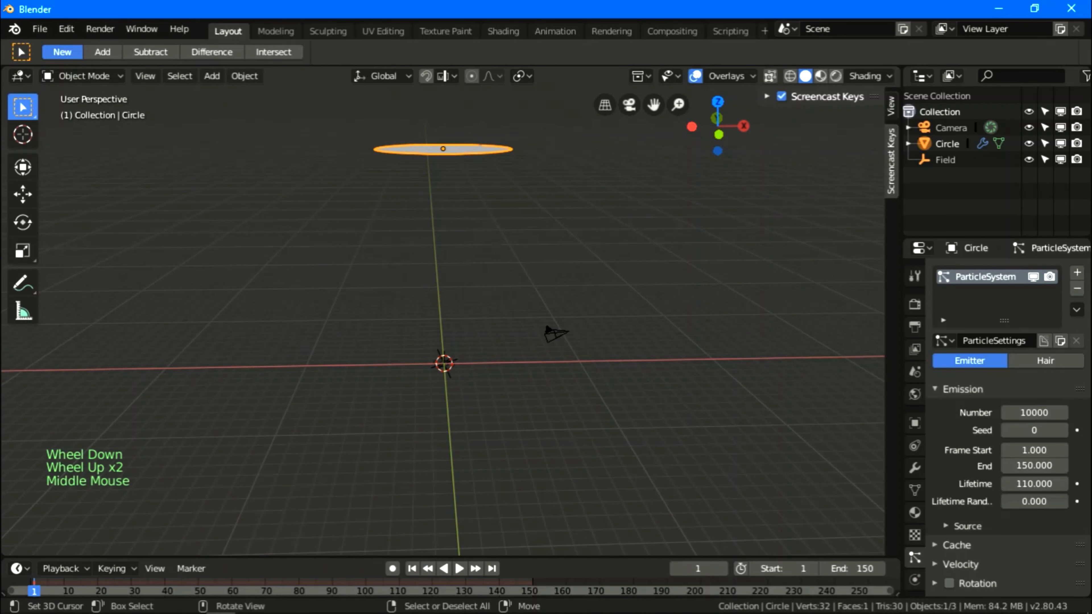
scroll(661, 367, "up", 1)
scroll(443, 322, "up", 1)
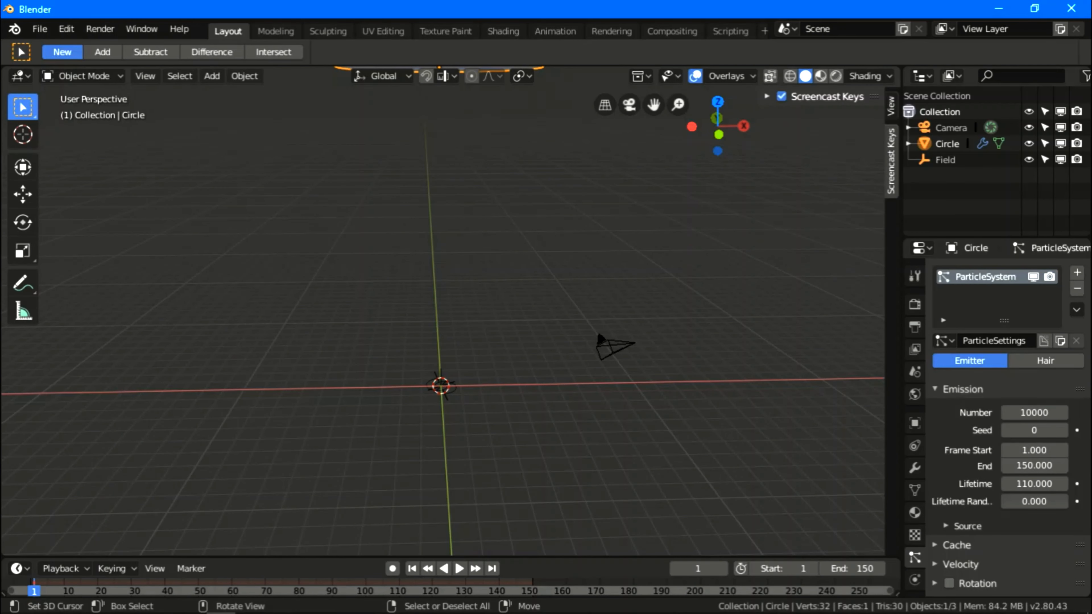
key("shift+a")
mouse_move(430, 328)
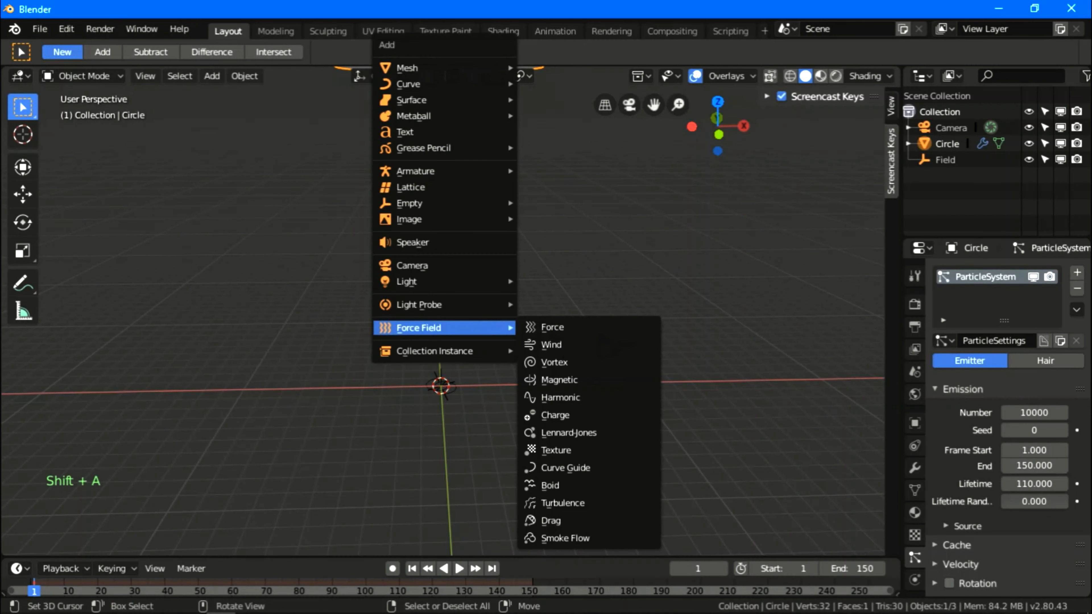
left_click(553, 327)
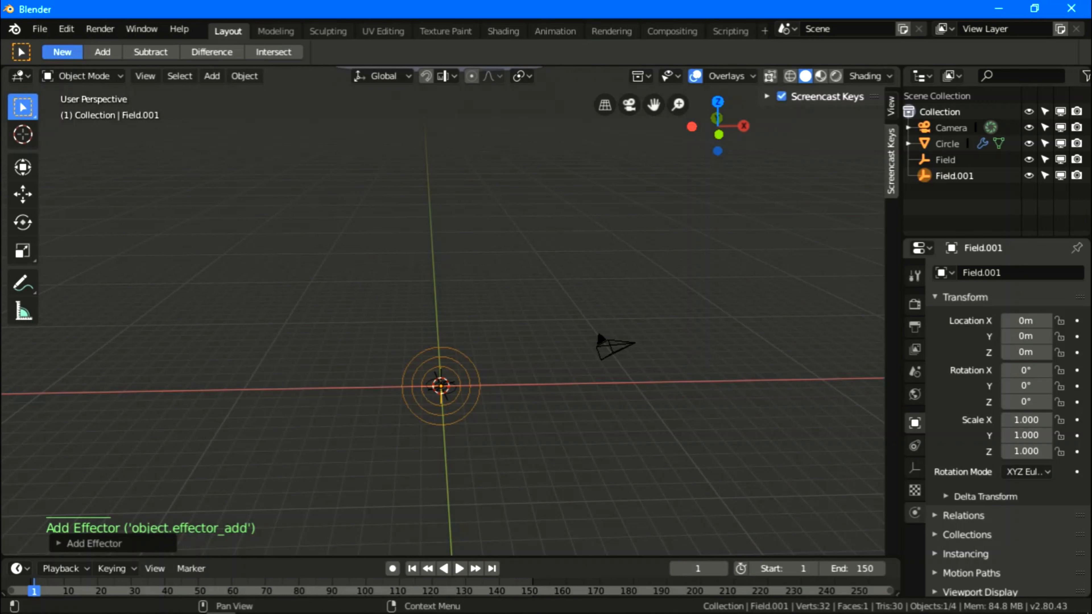
In the new force field's physics settings, set the strength to 15, the flow to 1 and the noise amount to 2
left_click(915, 513)
scroll(1034, 387, "down", 2)
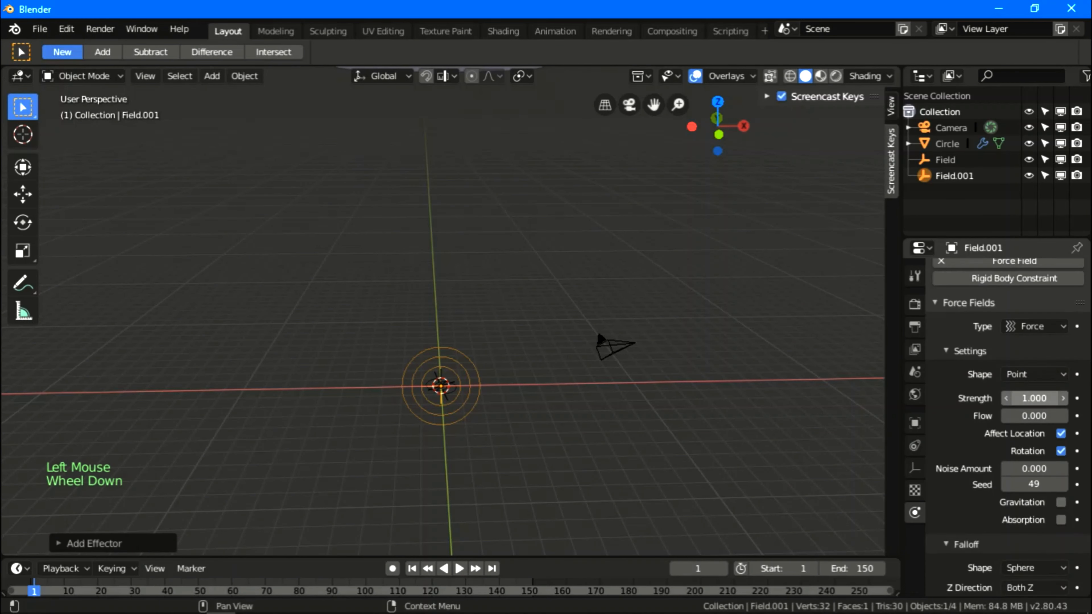
left_click(1034, 366)
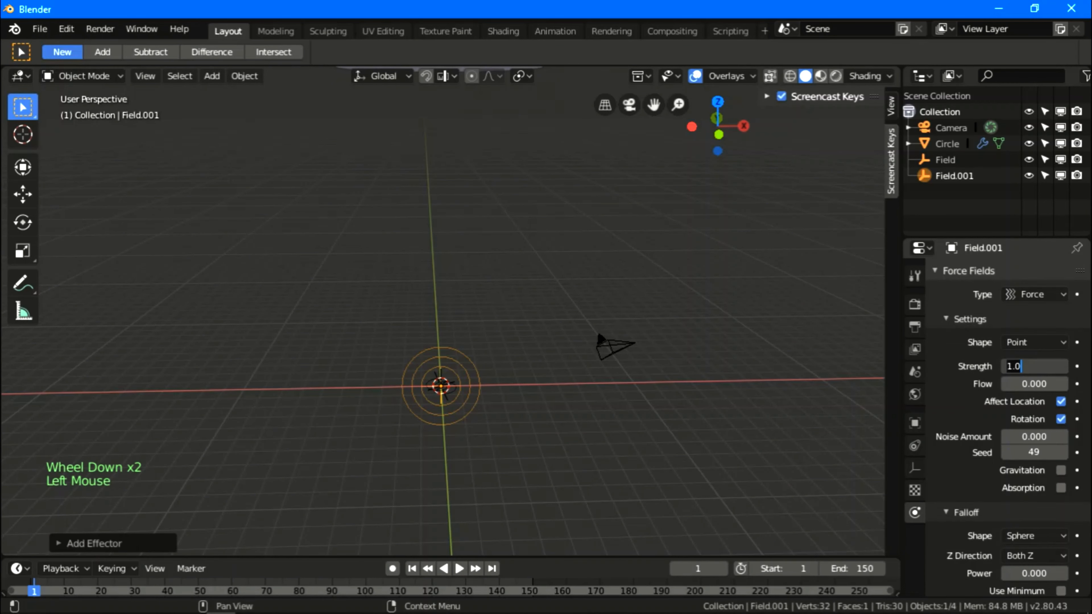
type("15")
key("Return")
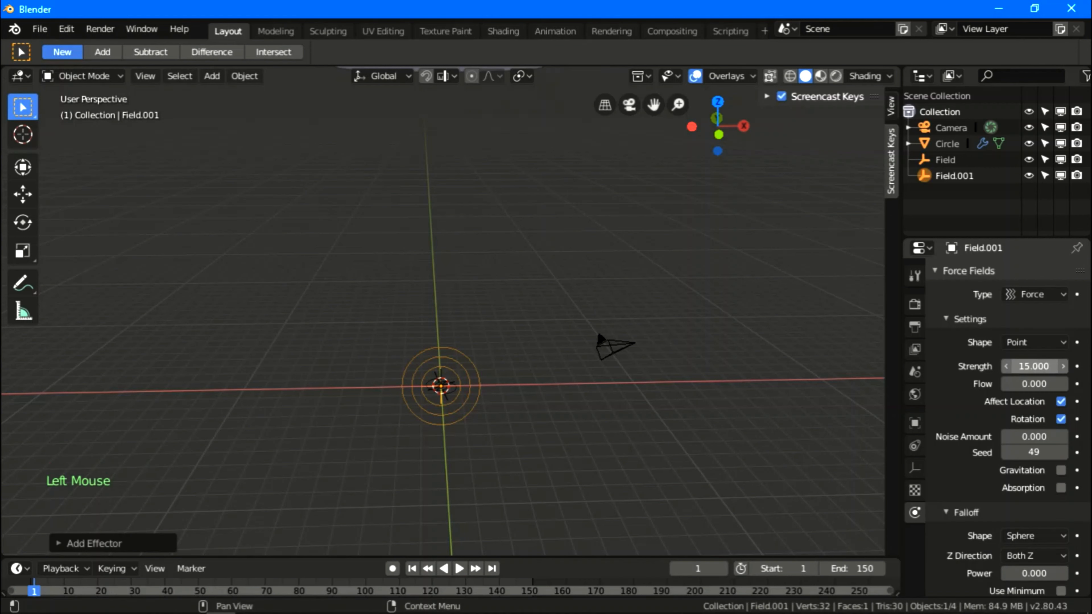
left_click(1035, 384)
type("1")
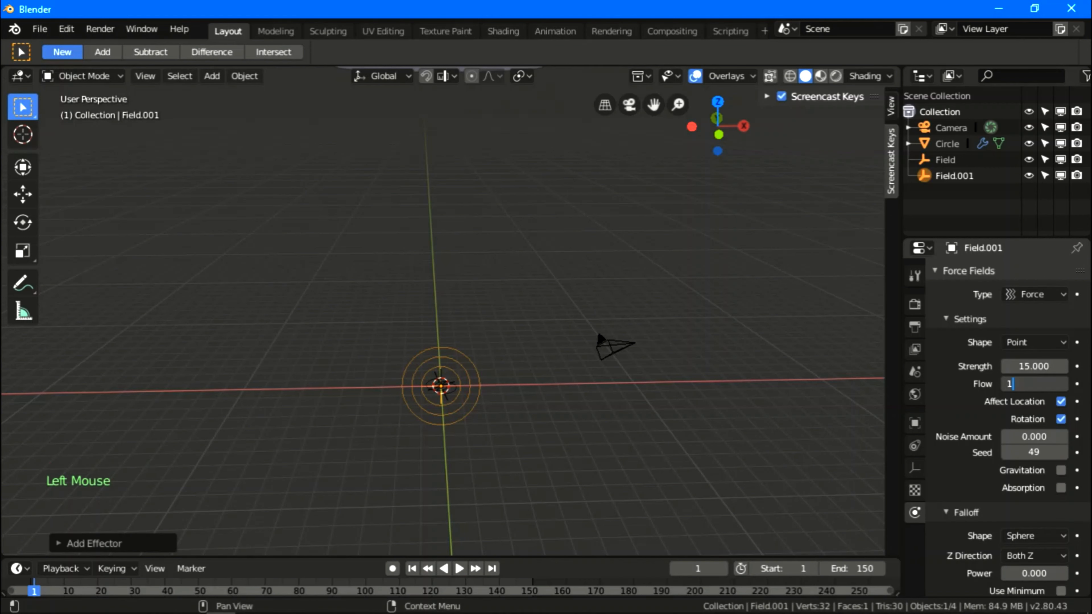
key("Return")
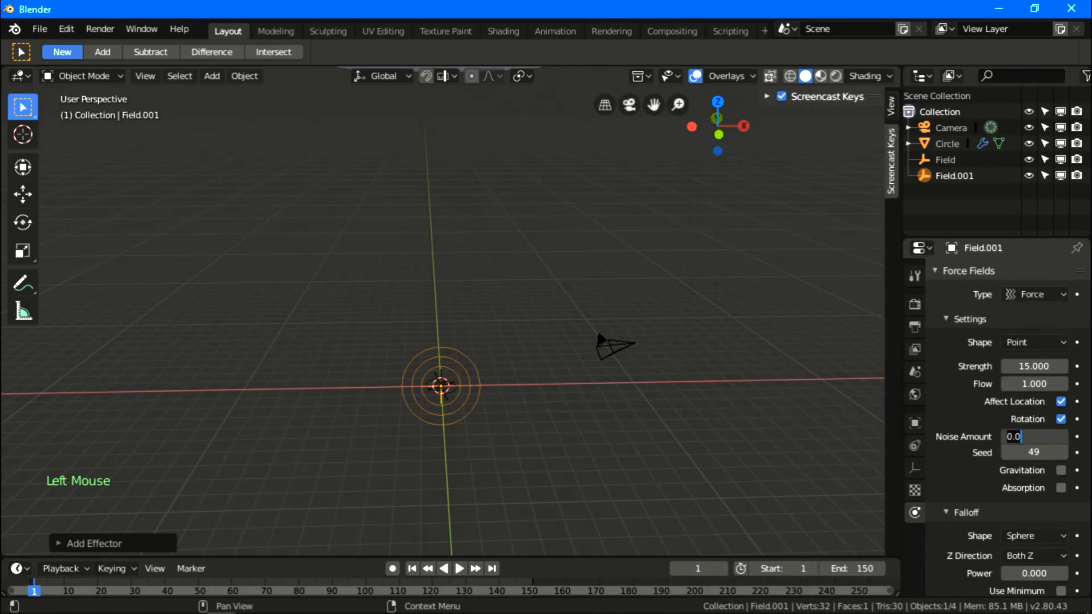
left_click_drag(1034, 437, 1049, 437)
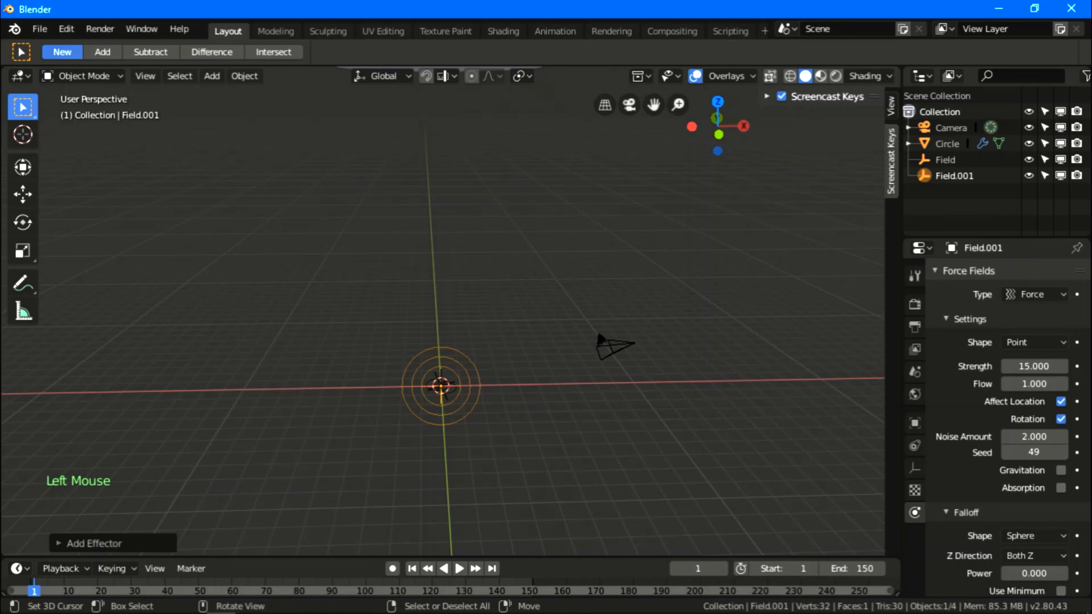
Play the animation to check how the force field moves the particles, then stop it and return to frame 1
left_click(459, 569)
scroll(443, 344, "down", 3)
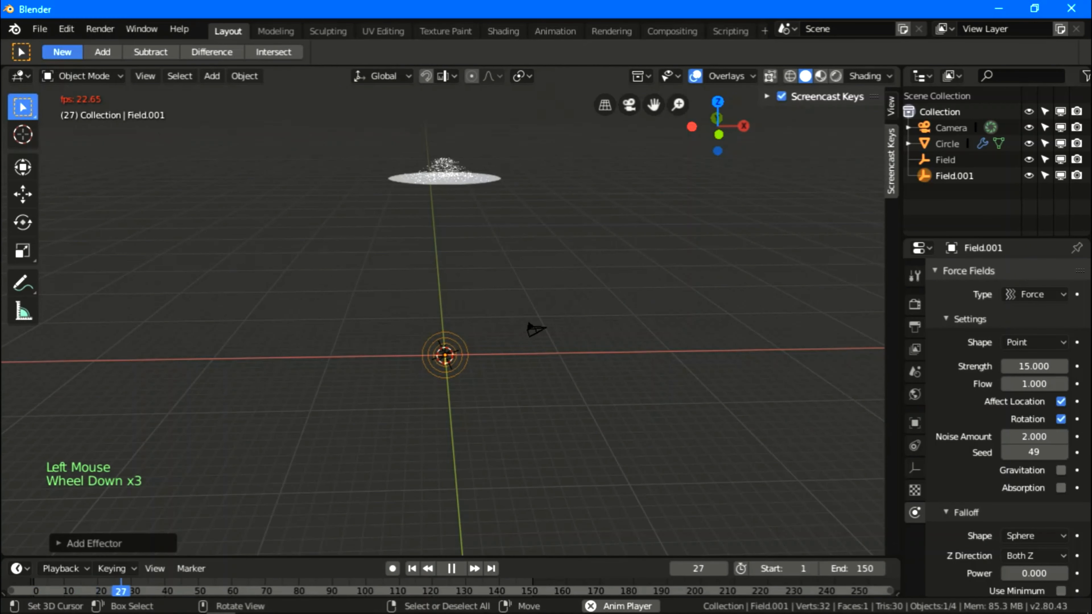
scroll(443, 345, "up", 2)
scroll(443, 345, "down", 2)
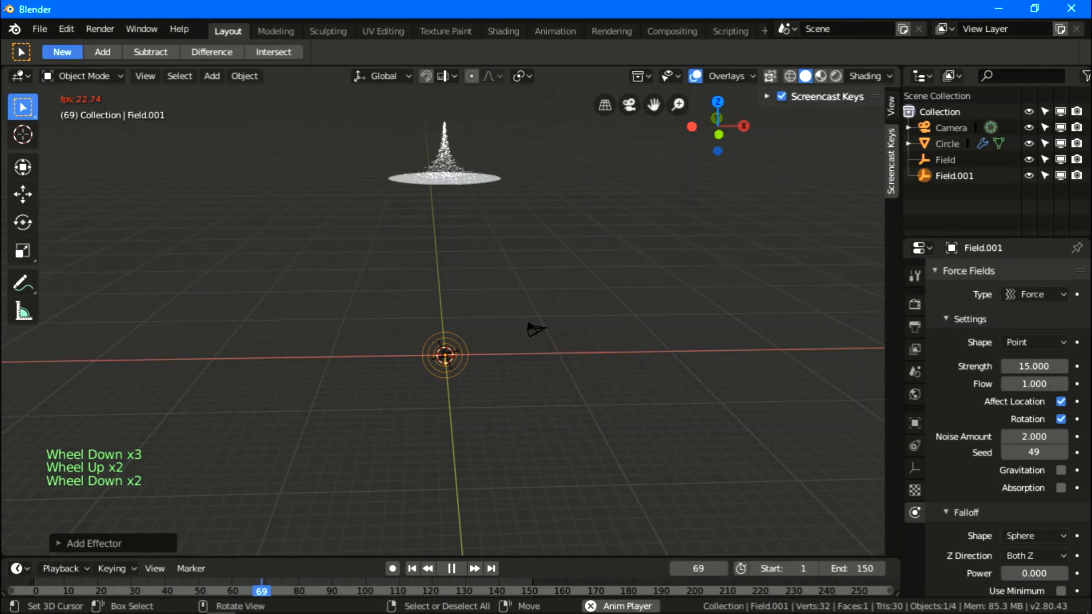
left_click(451, 568)
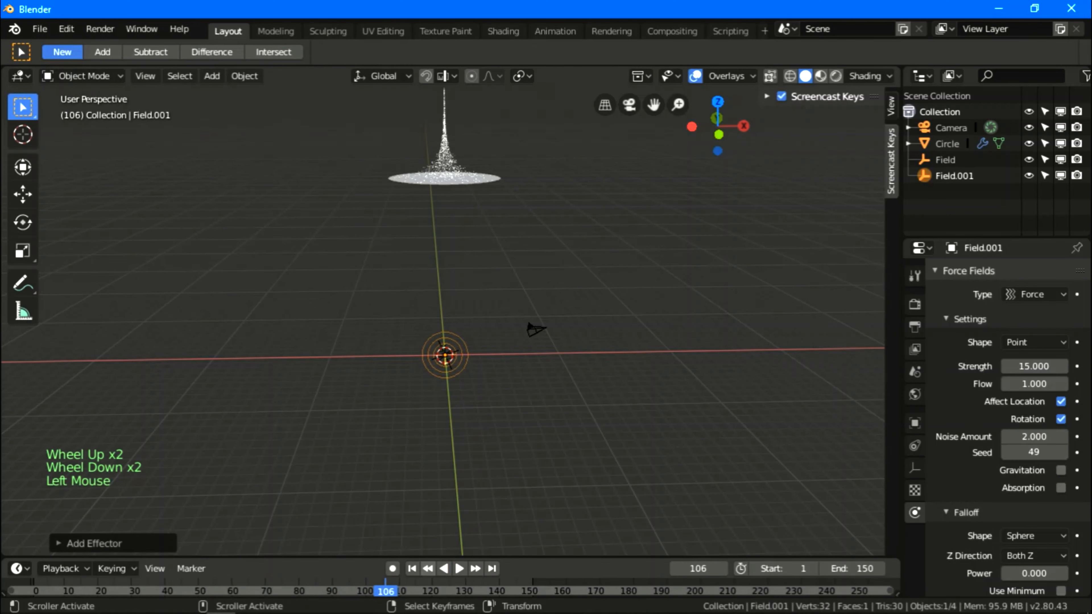
left_click(411, 568)
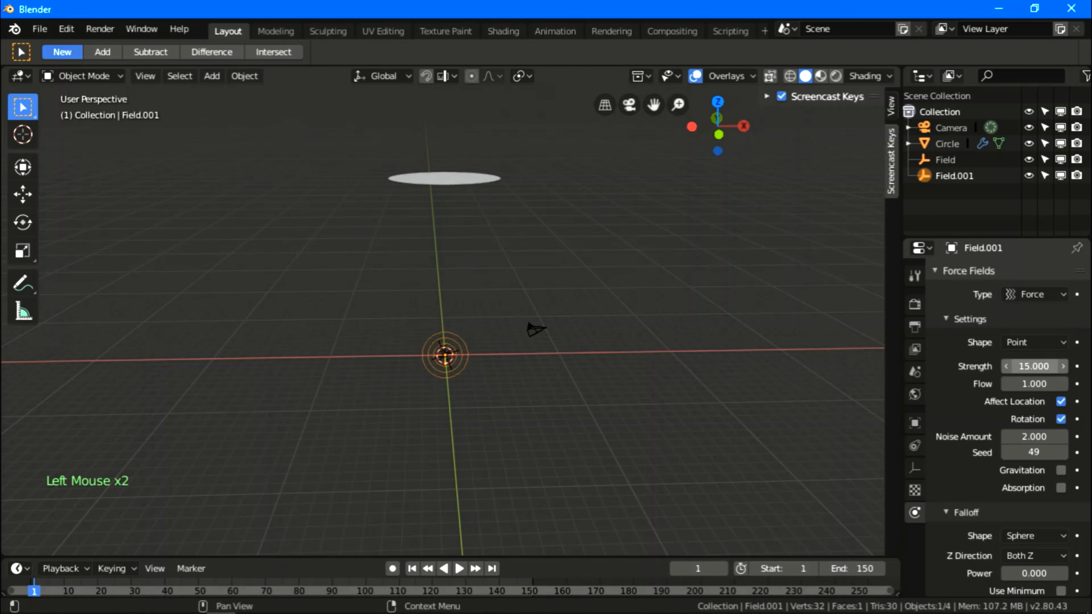
Set the force field's strength to -15 and replay the animation to check the particle funnel, ending back at frame 1
left_click(1035, 366)
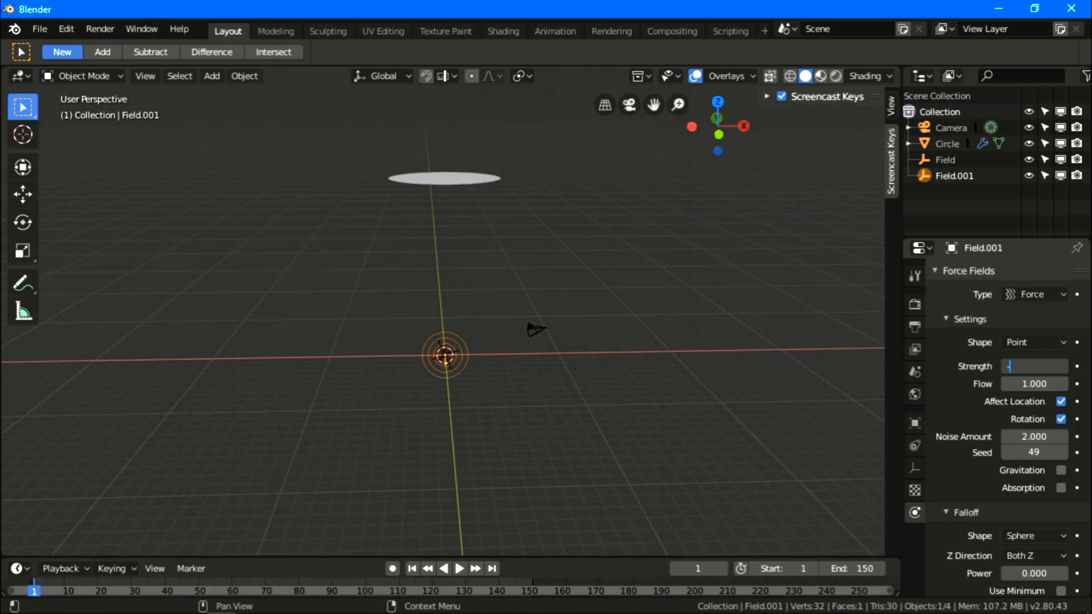
key("Return")
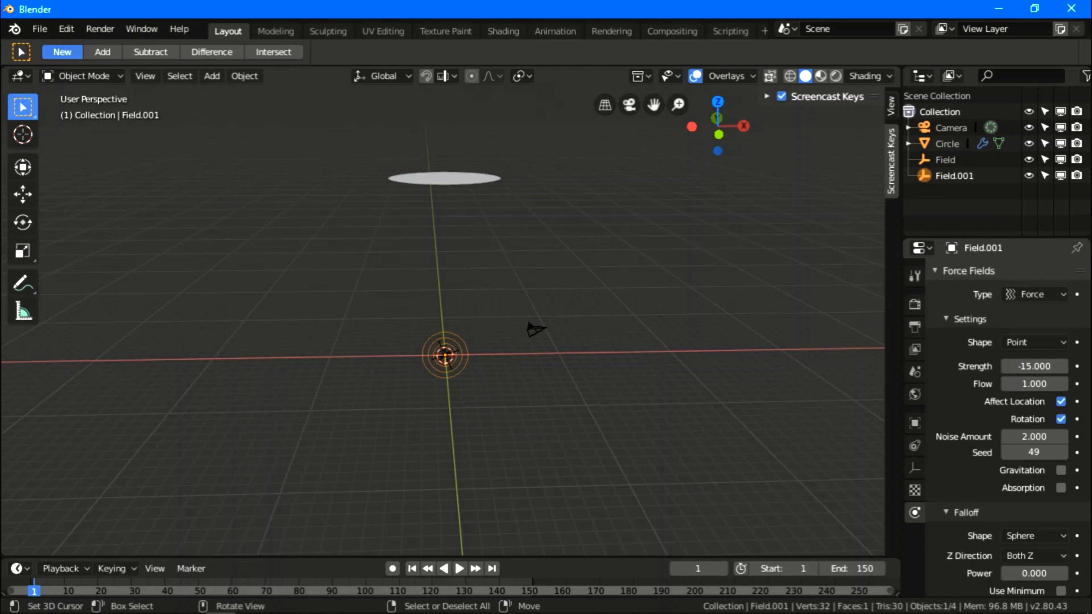
left_click(459, 569)
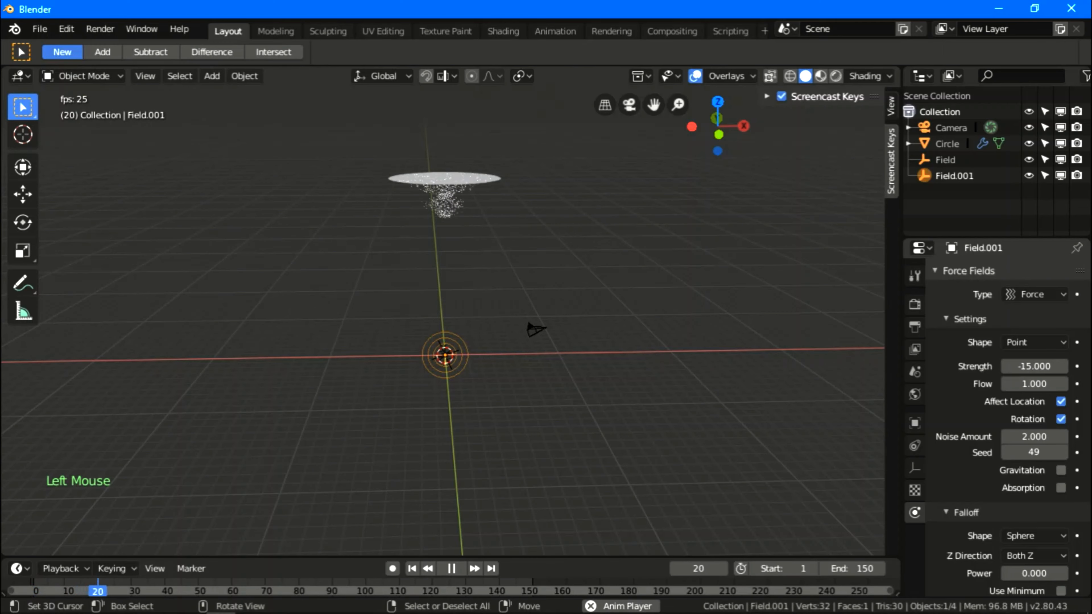
scroll(443, 320, "up", 2)
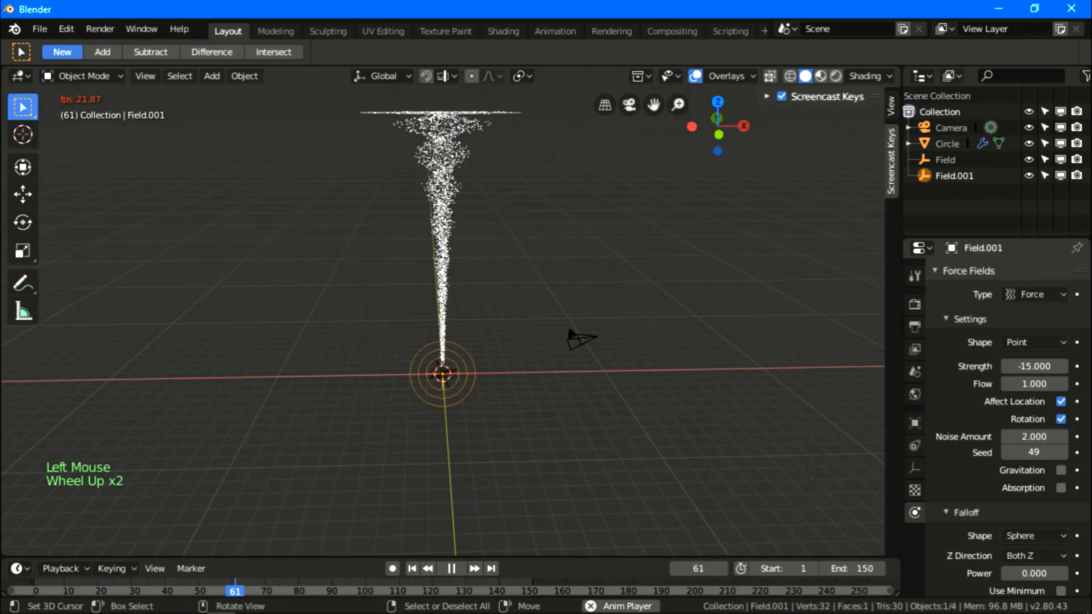
middle_click_drag(443, 321, 443, 297)
scroll(443, 297, "up", 4)
scroll(442, 297, "up", 2)
scroll(443, 297, "down", 3)
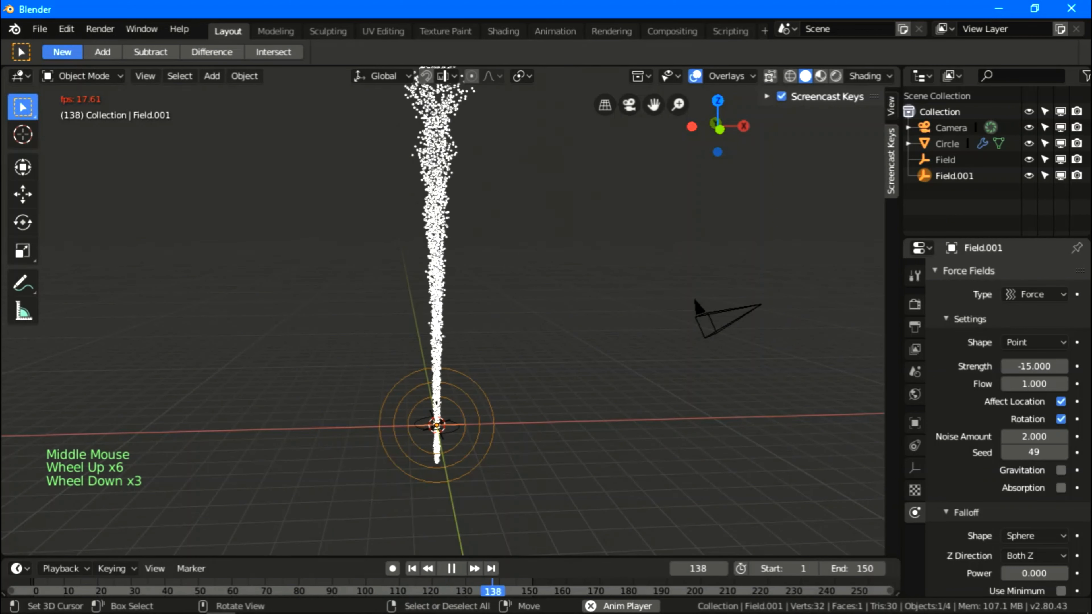
left_click(451, 569)
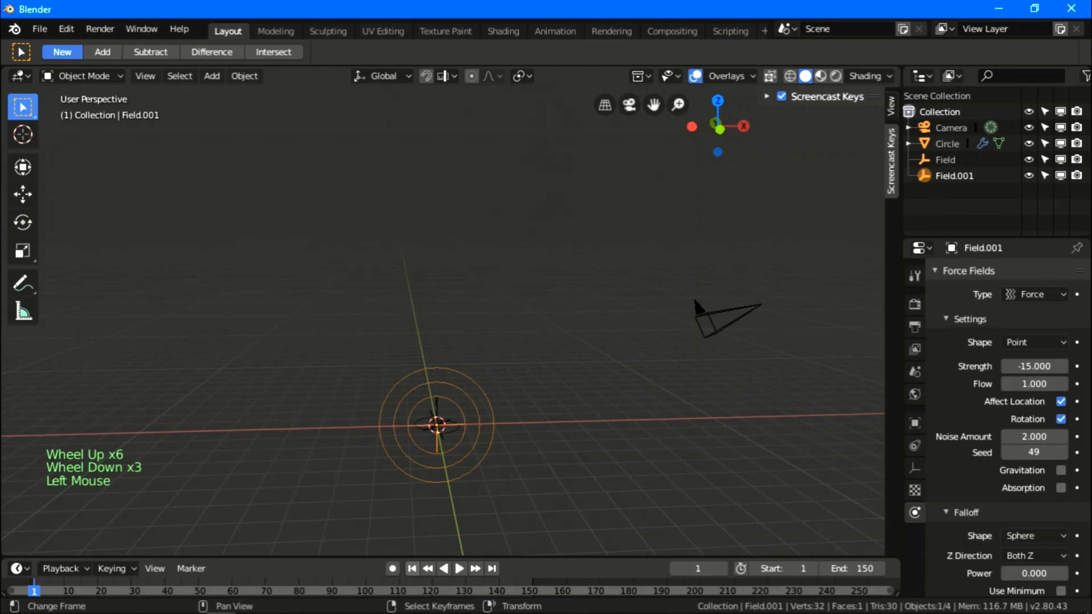
left_click(412, 568)
From the front view, place the 3D cursor on the vertical axis about midway between the origin and the raised circle
scroll(443, 321, "down", 1)
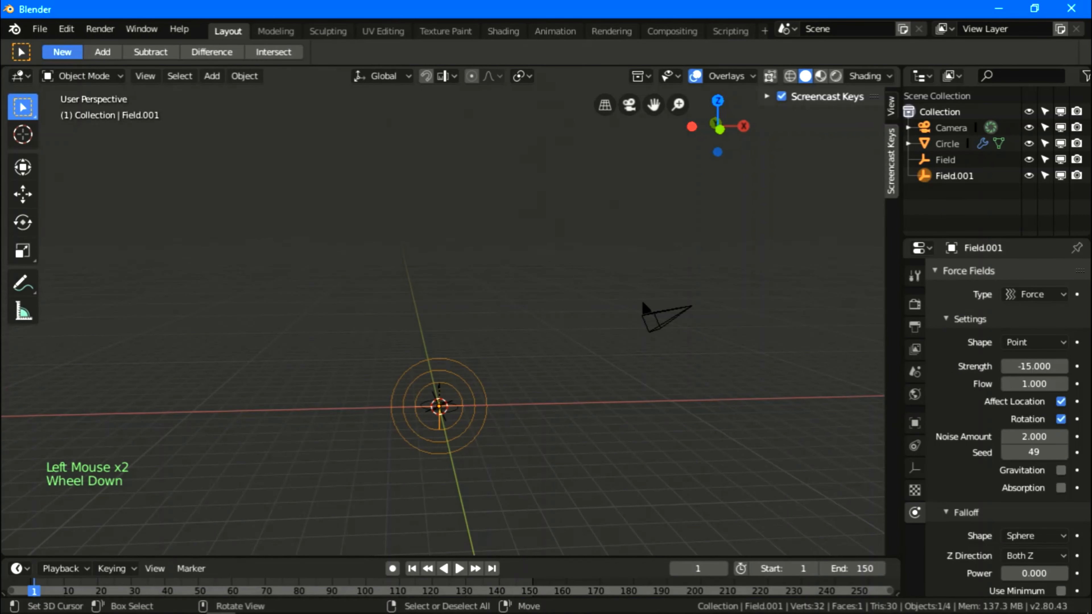
scroll(443, 321, "down", 1)
scroll(443, 321, "down", 1)
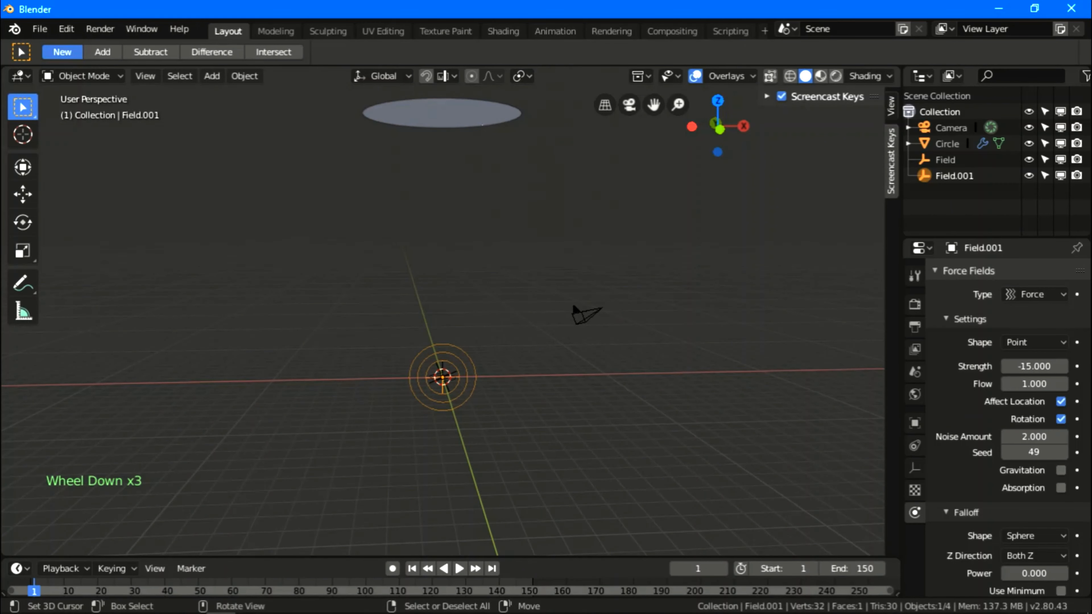
key("KP_1")
scroll(449, 316, "down", 4)
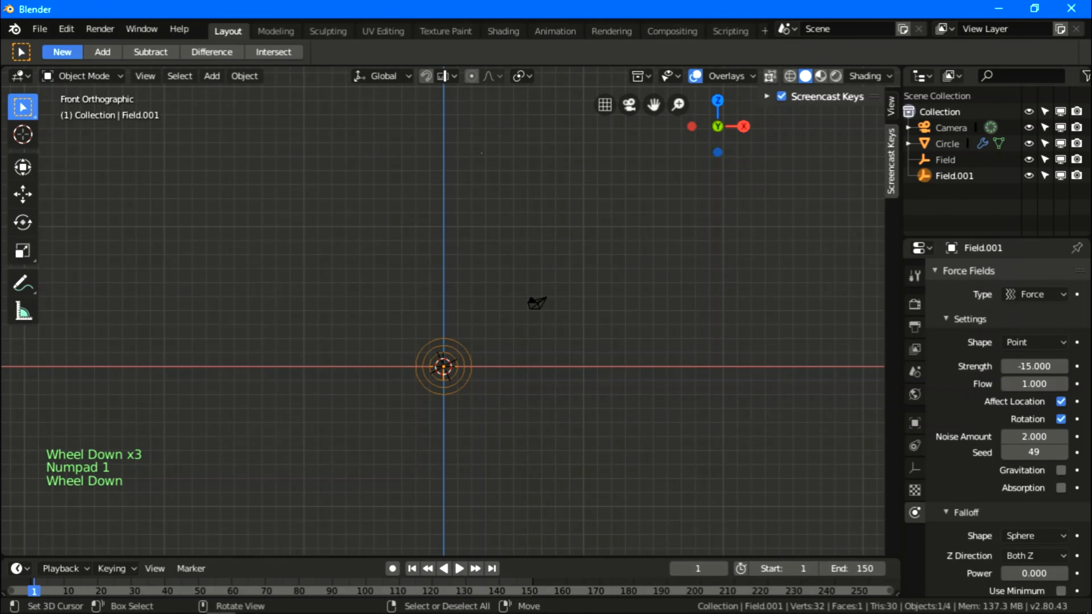
scroll(511, 305, "up", 1)
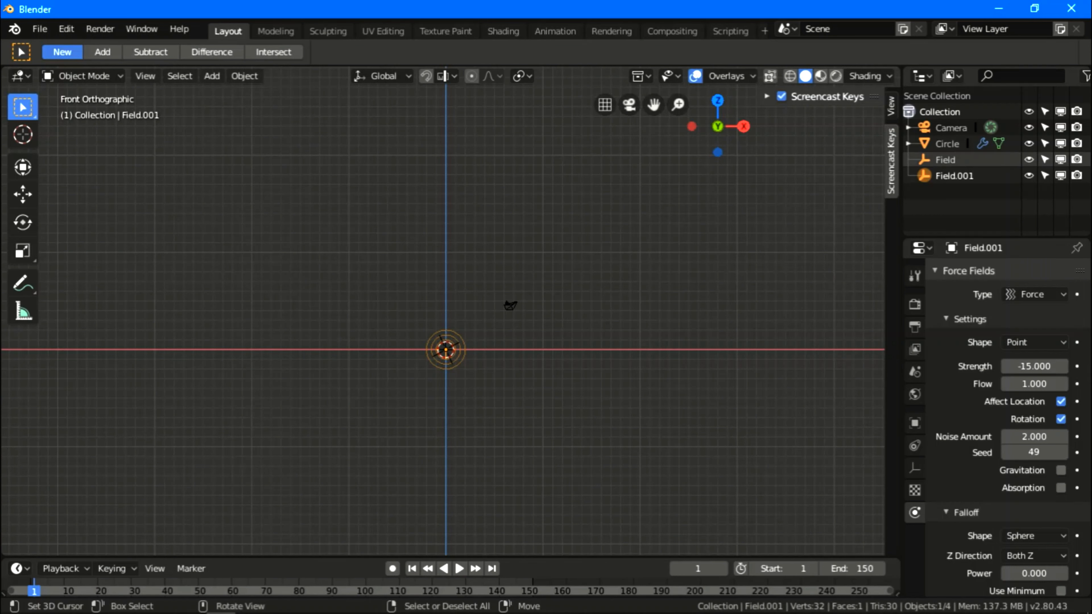
left_click(447, 222)
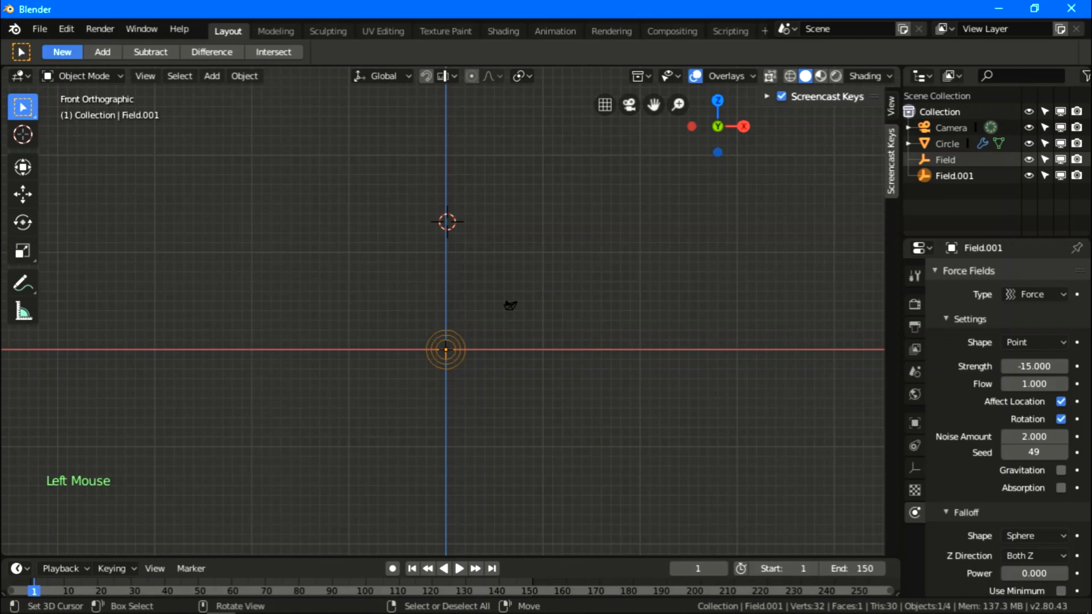
left_click(446, 219)
middle_click_drag(511, 306, 525, 318)
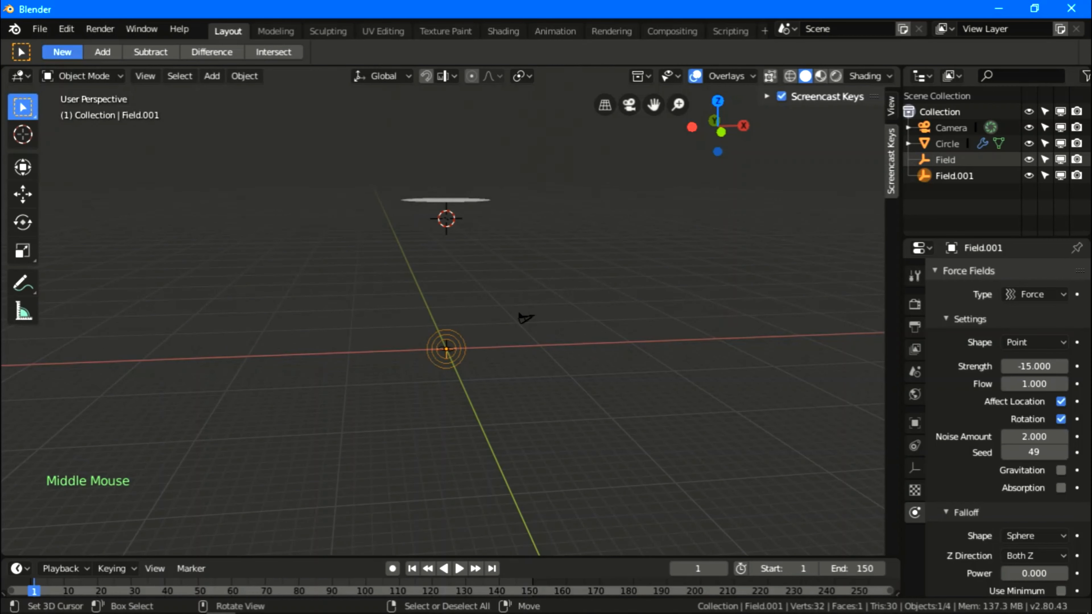
key("KP_1")
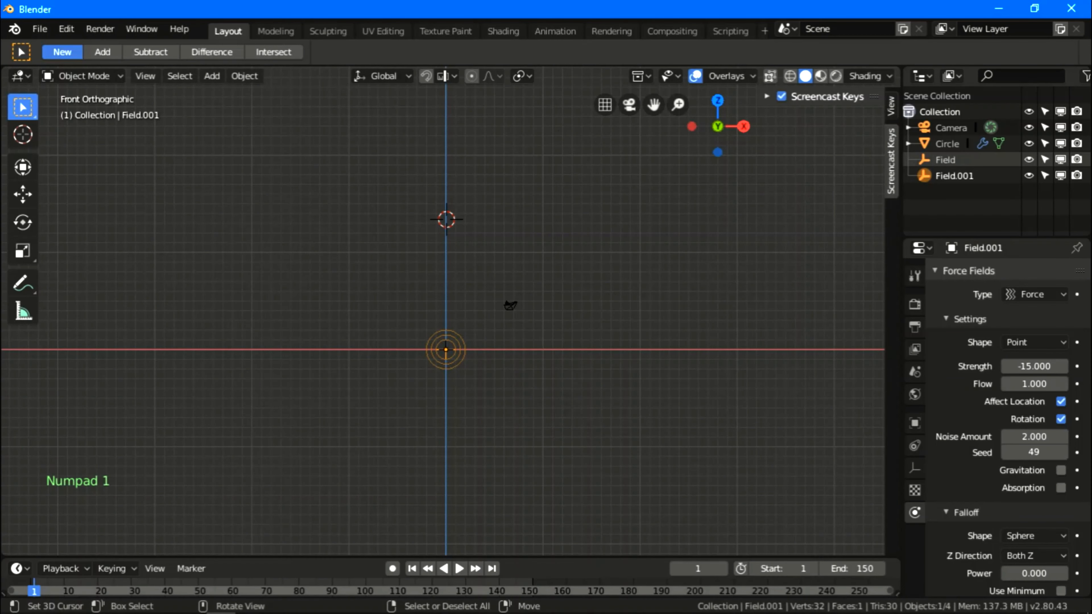
left_click(446, 273)
mouse_move(510, 305)
middle_mouse_down()
mouse_move(500, 317)
mouse_move(520, 320)
middle_mouse_up()
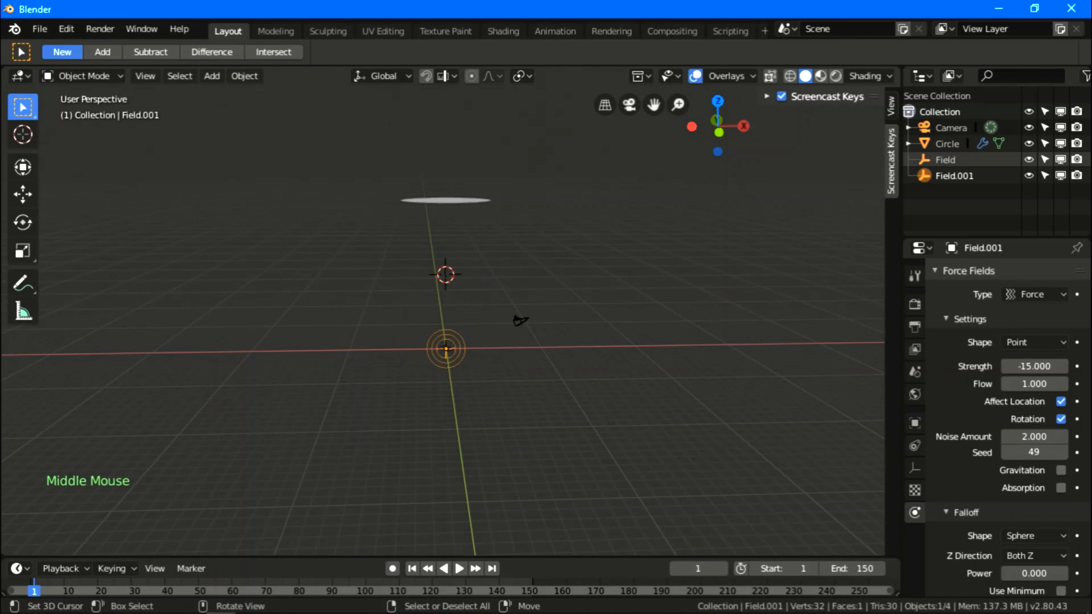
Add a Magnetic force field at the 3D cursor, between the origin and the raised circle
scroll(520, 321, "up", 1)
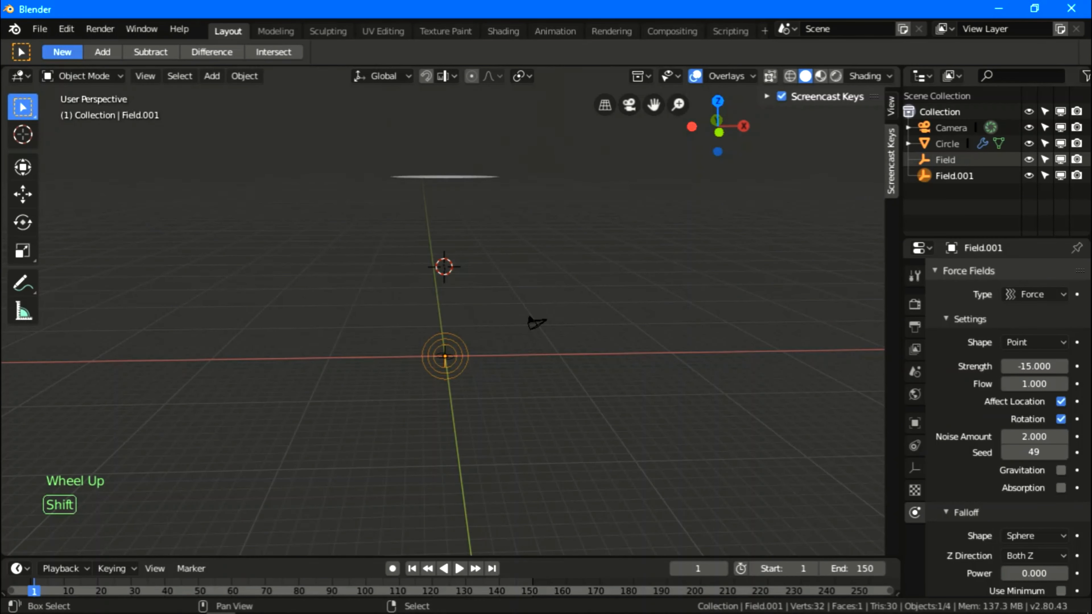
key("shift+a")
mouse_move(494, 320)
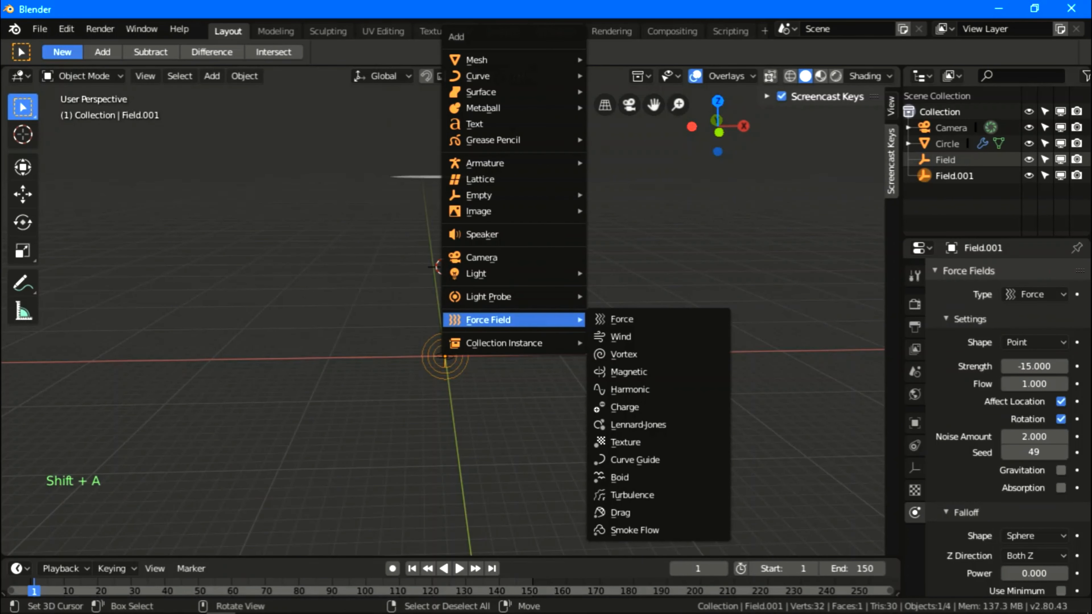
left_click(629, 372)
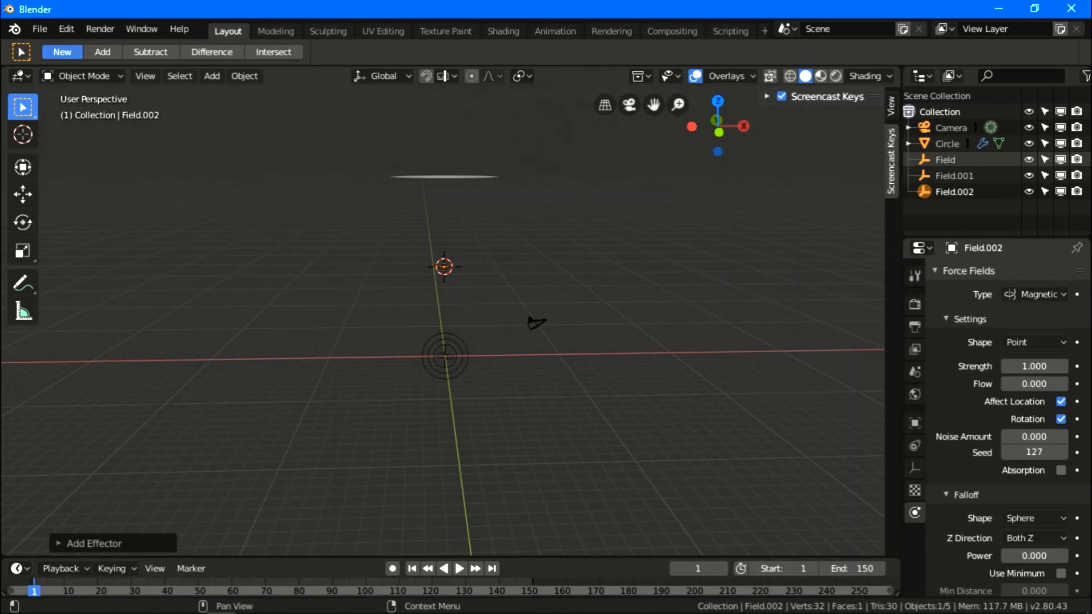
Set the magnetic field's shape to Plane and its strength to 15
left_click(1034, 342)
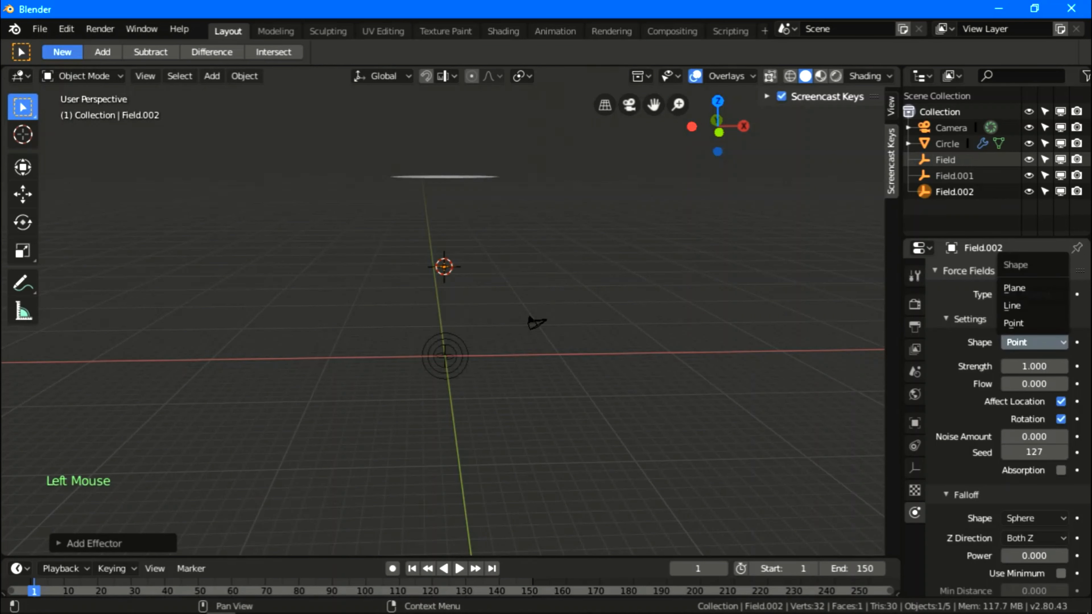
left_click(1033, 324)
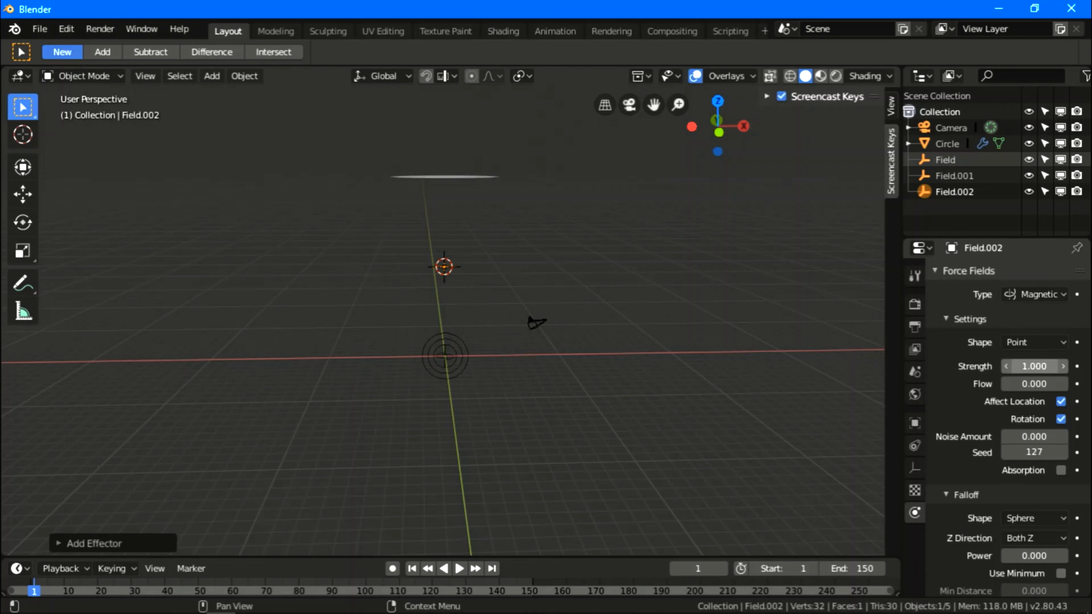
left_click(1034, 343)
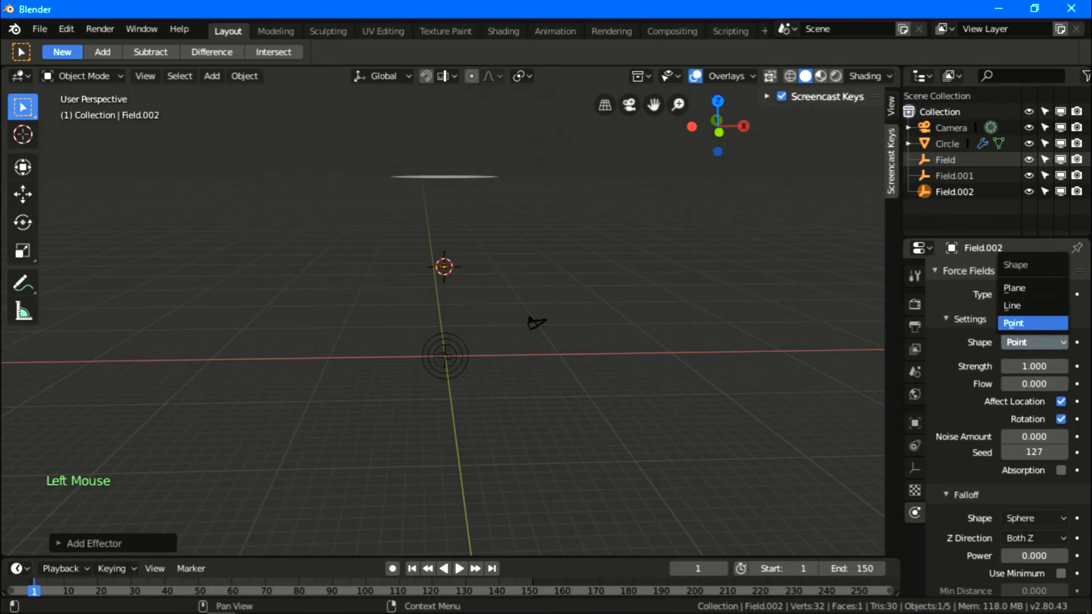
left_click(1032, 288)
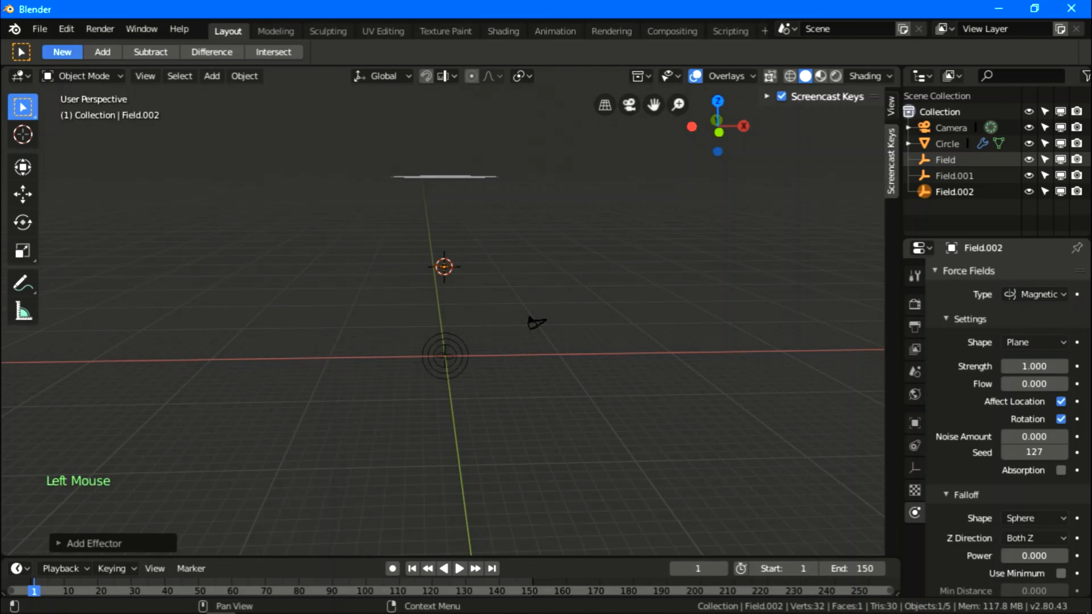
left_click(1035, 366)
type("15")
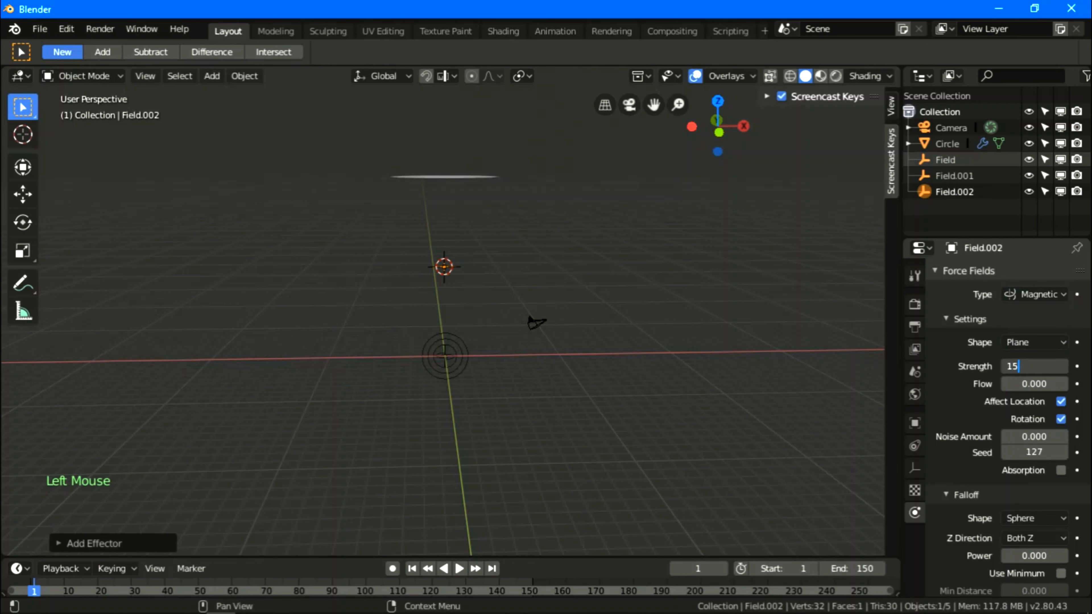
key("Return")
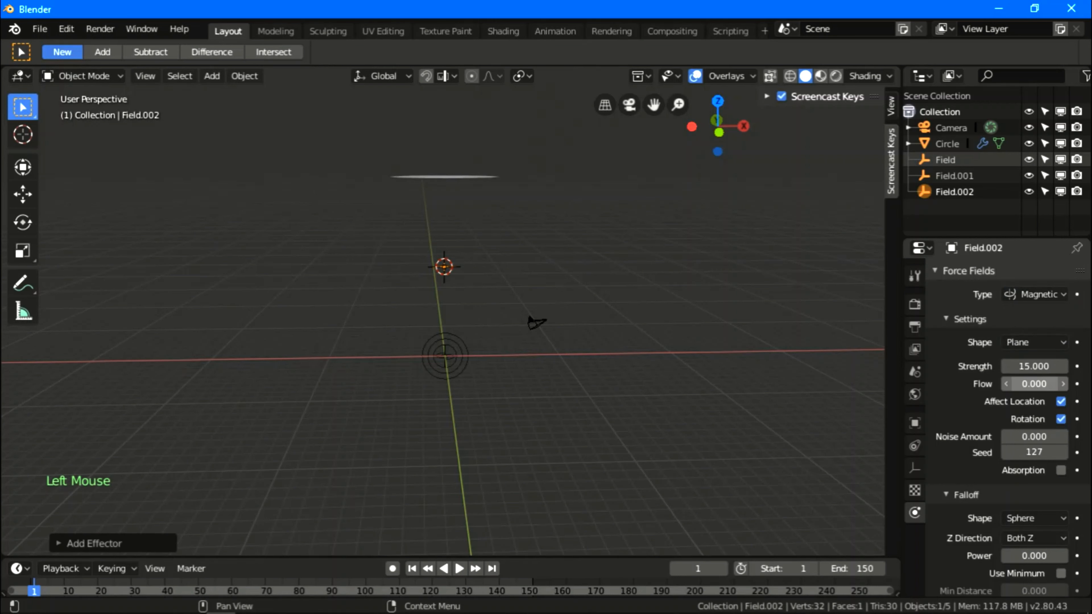
Set the magnetic field's flow to 1 and its noise amount to 3
left_click(1035, 384)
type("1")
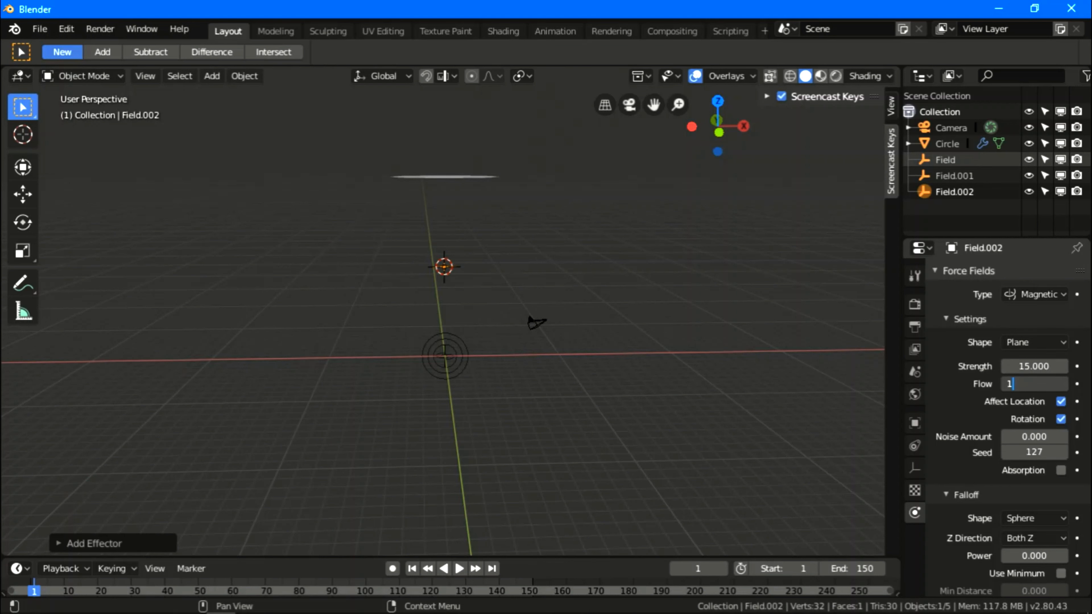
key("Return")
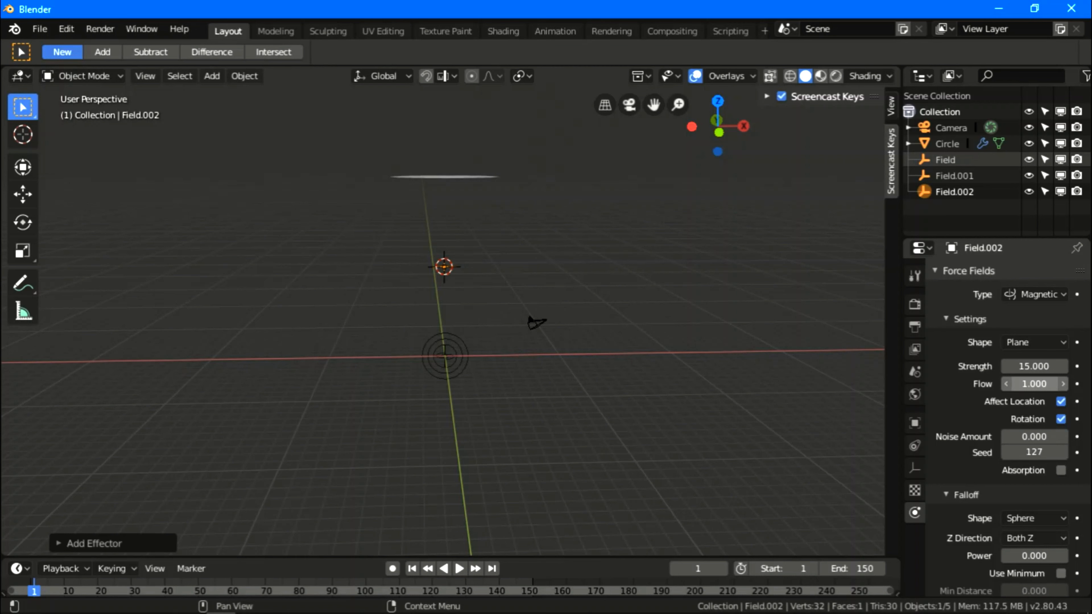
left_click(1034, 437)
type("3")
key("Return")
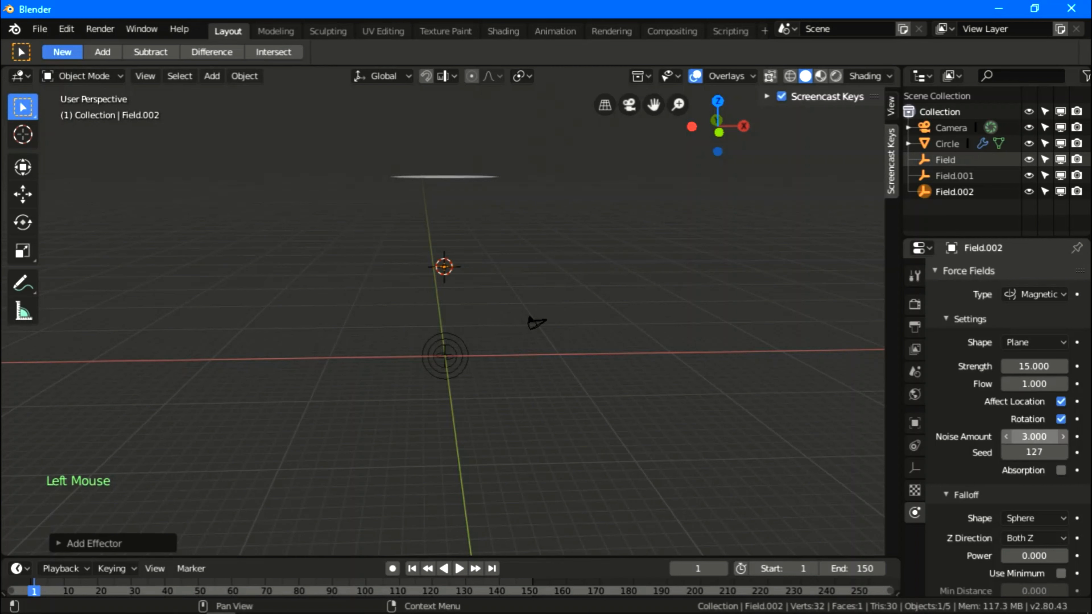
Play the animation to check how the magnetic field affects the particle funnel, then stop it and return to frame 1
left_click(459, 568)
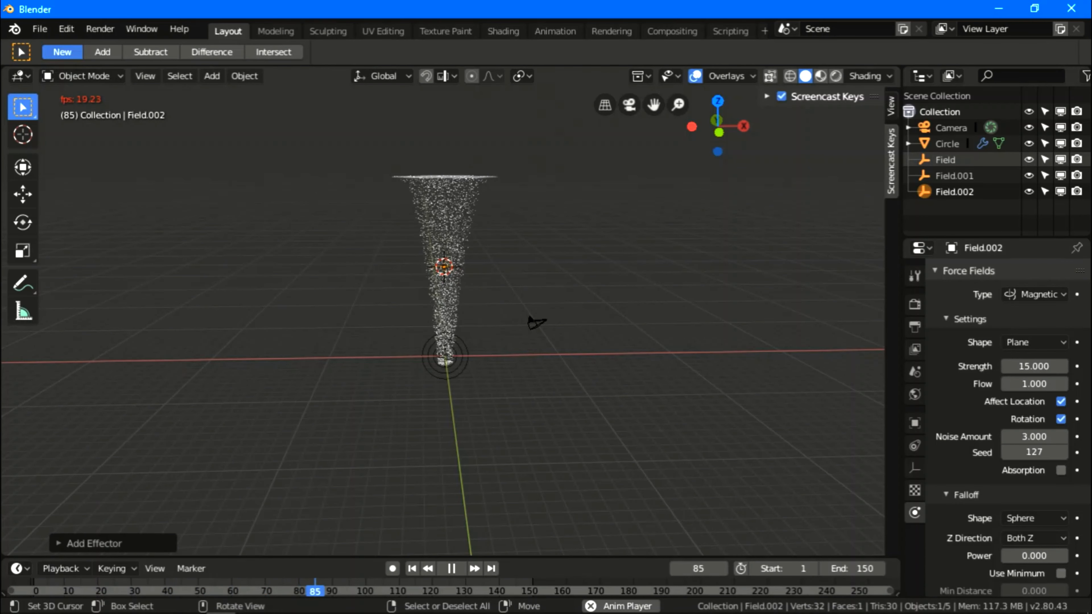
scroll(443, 318, "up", 2)
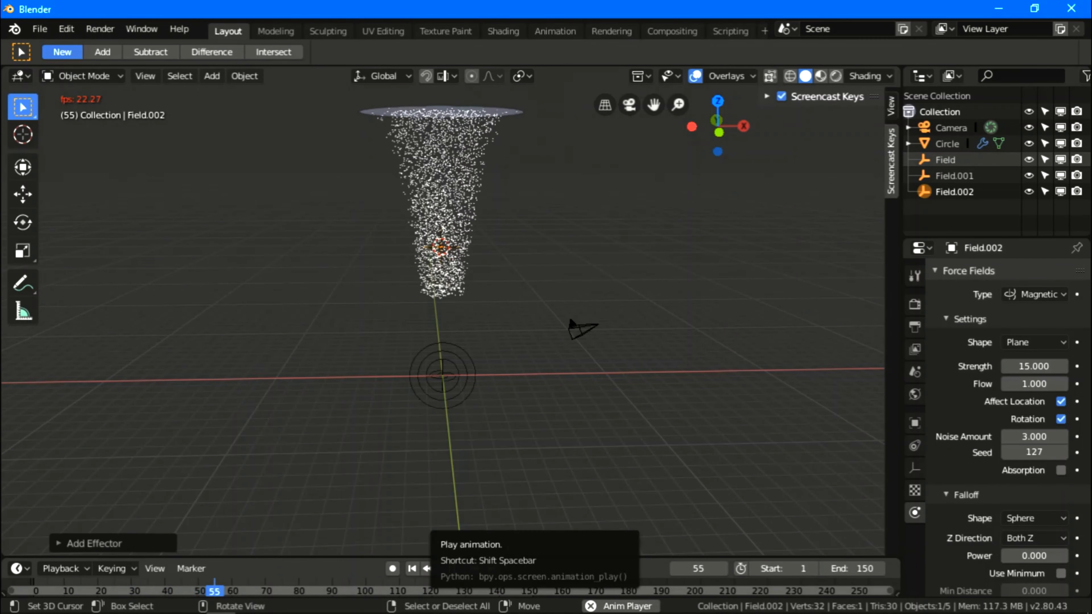
left_click(451, 569)
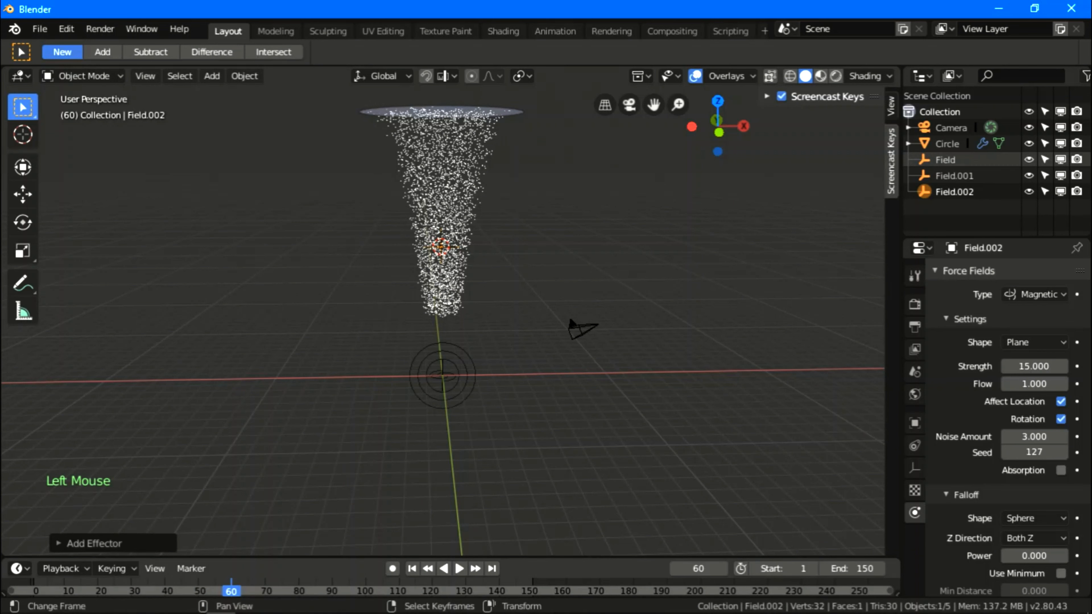
left_click(412, 569)
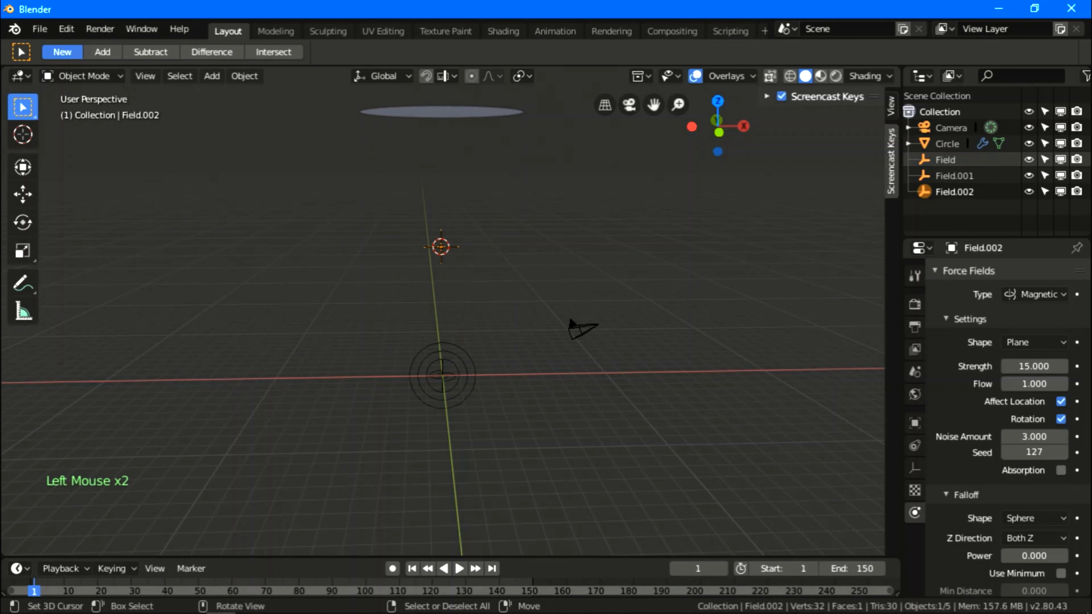
Replay the animation, pause it after frame 120, examine the funnel's lower end from the front view, and return to frame 1
left_click(460, 568)
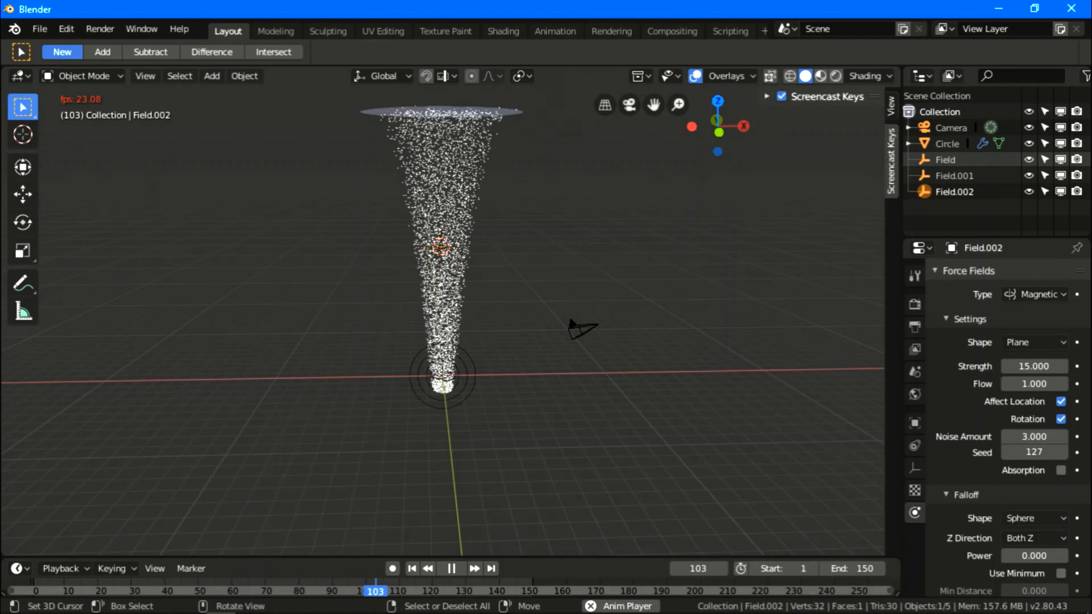
left_click(452, 568)
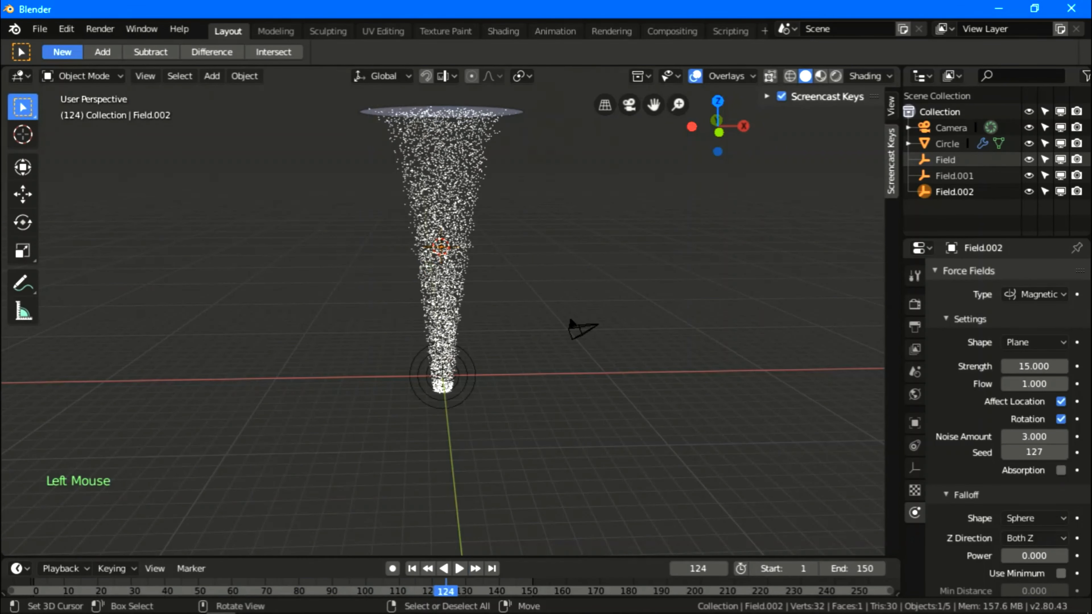
middle_click_drag(473, 370, 478, 366)
scroll(443, 310, "up", 4)
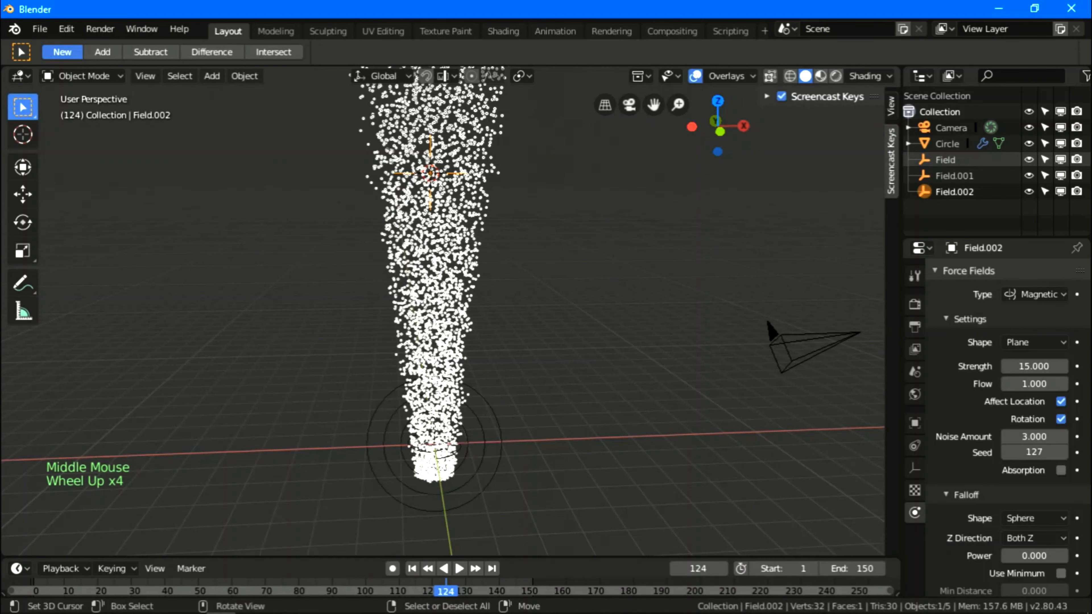
key("KP_1")
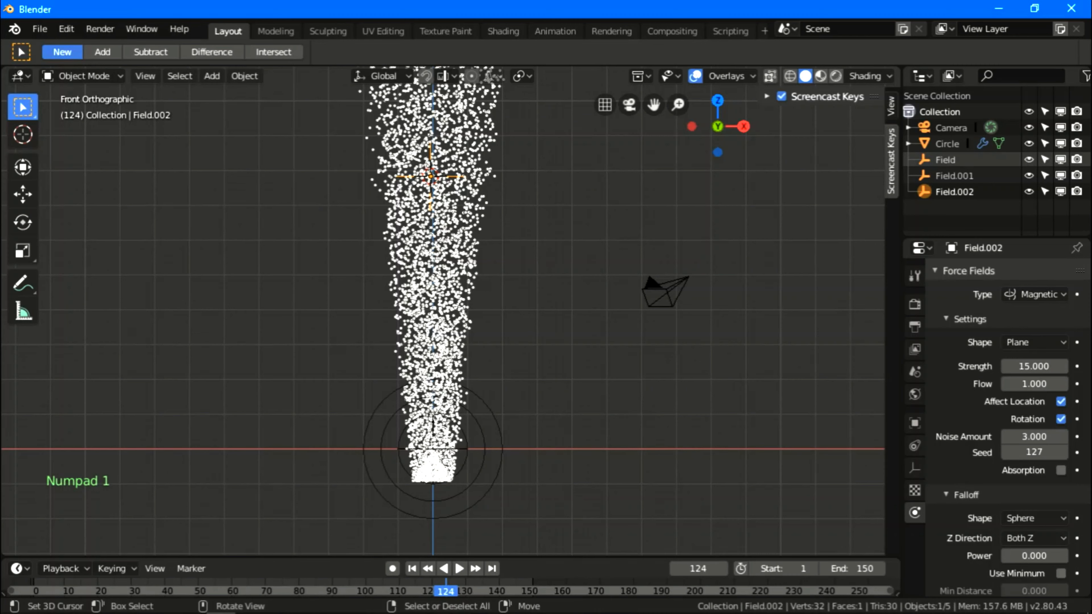
scroll(451, 310, "down", 5)
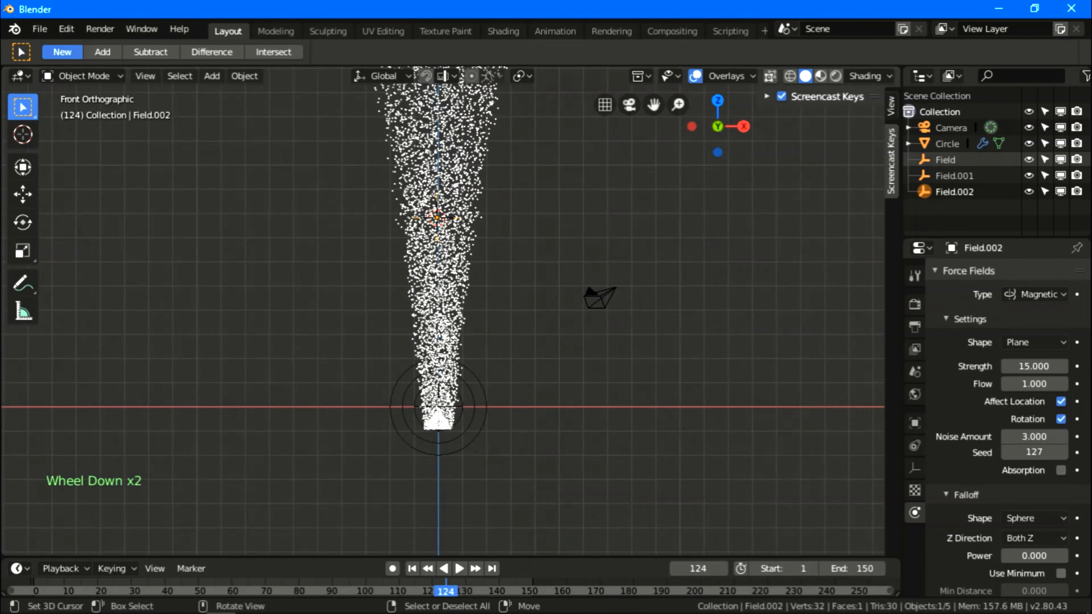
scroll(451, 310, "up", 1)
scroll(453, 313, "up", 1)
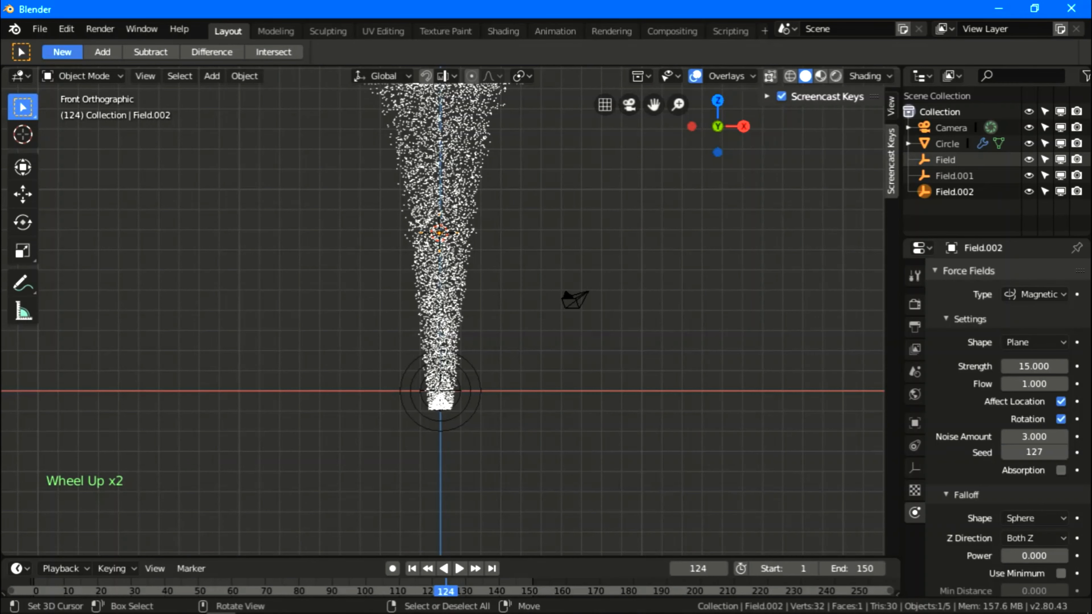
left_click(412, 569)
Set the raised circle's particle lifetime to 100, then play the animation to check the funnel's lower end and stop it
scroll(1032, 382, "up", 5)
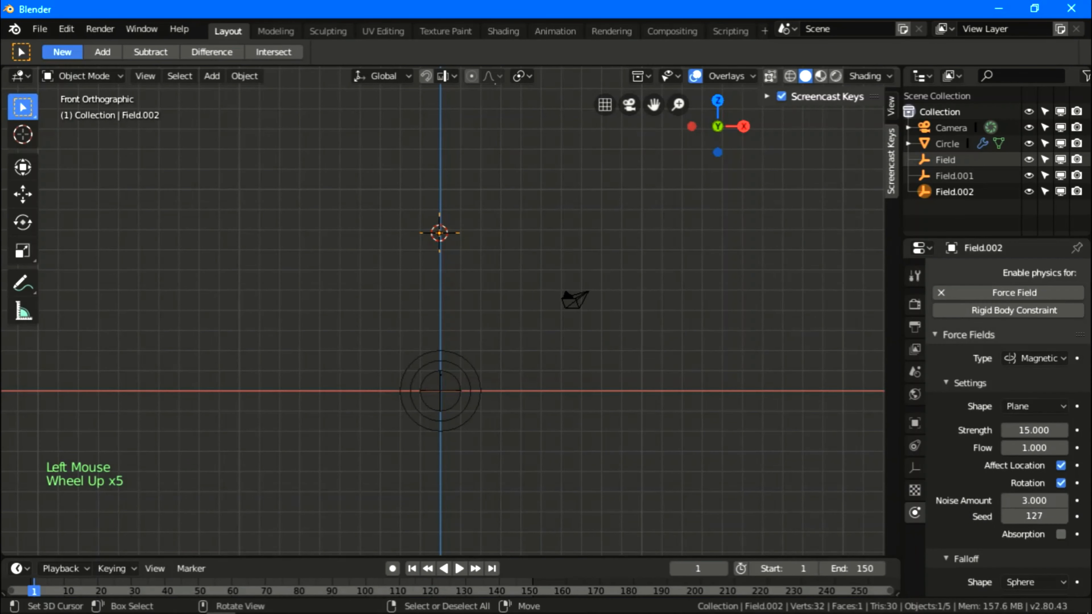
scroll(442, 318, "up", 2)
scroll(443, 318, "down", 4)
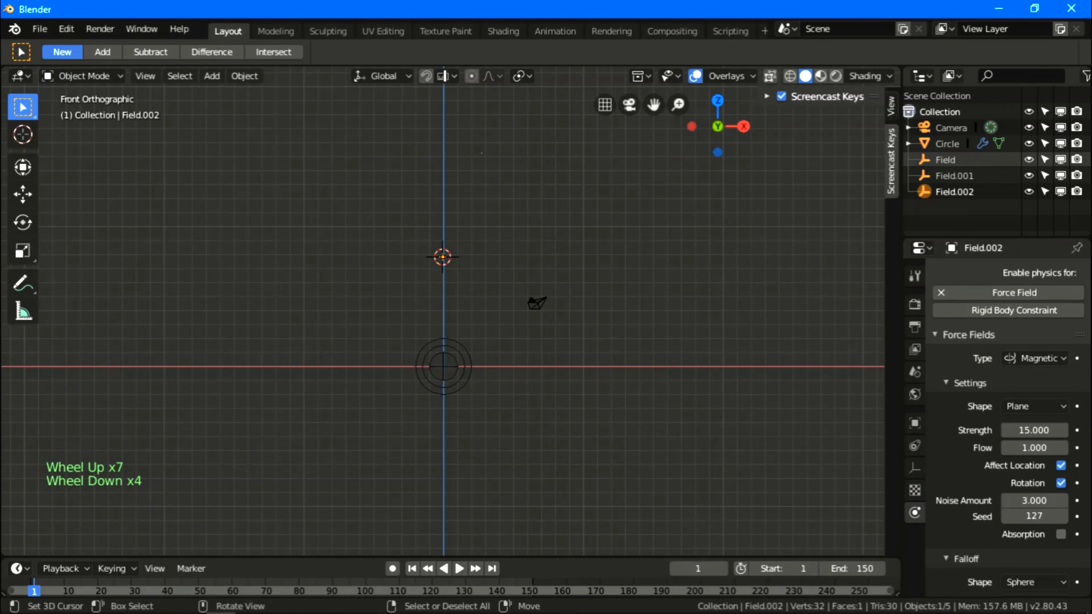
right_click(473, 152)
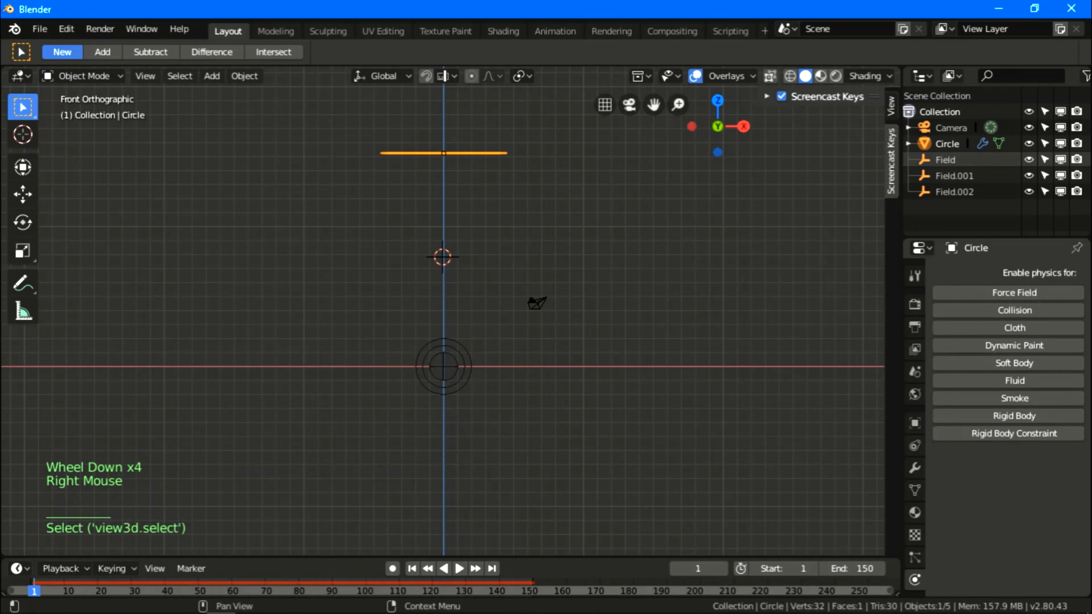
left_click(915, 558)
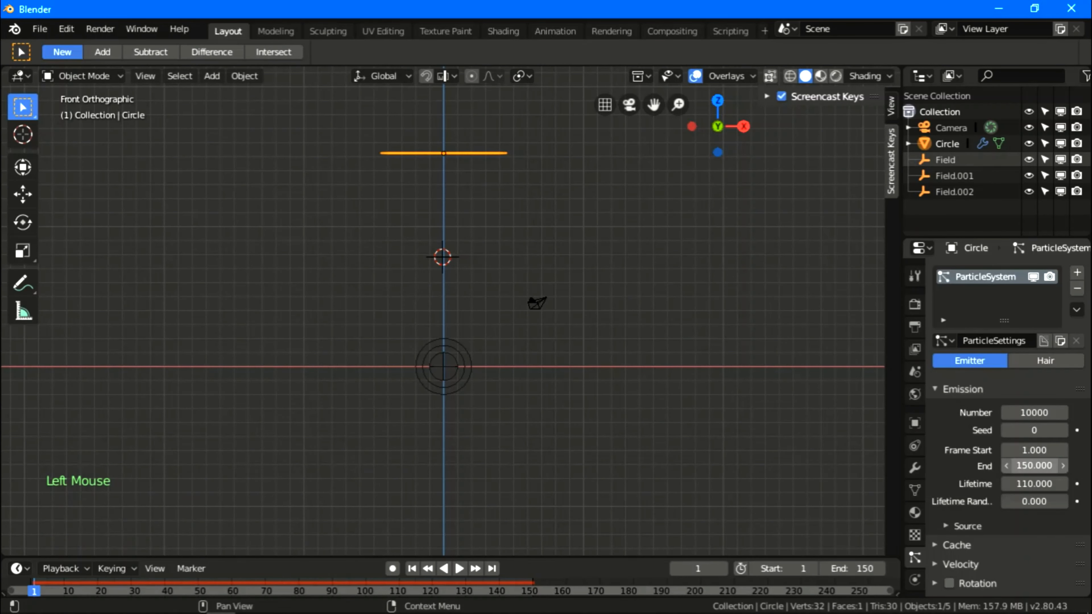
double_click(1034, 484)
type("1")
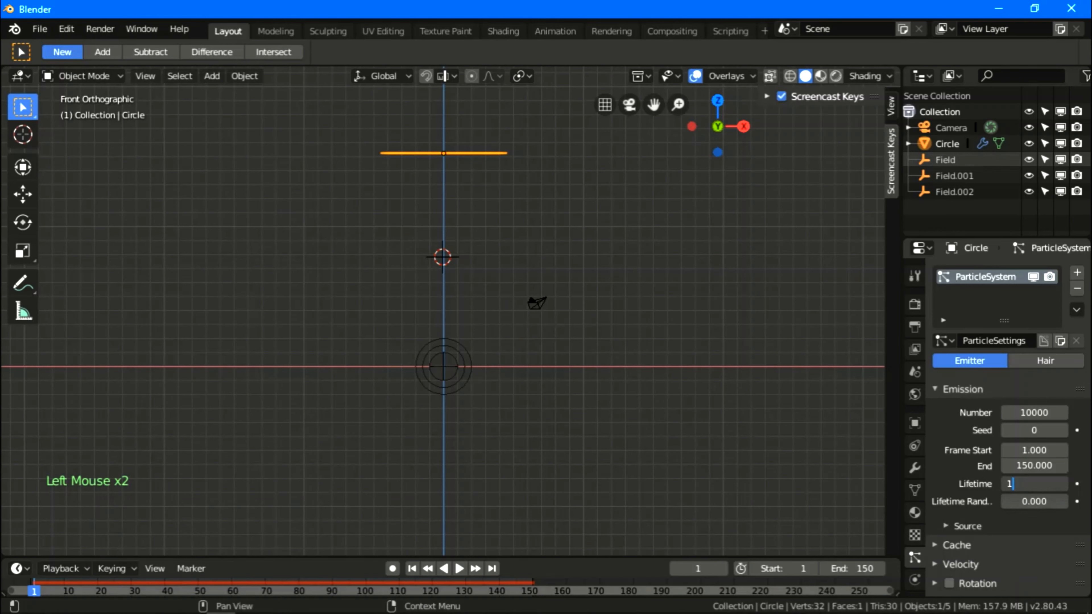
type("00")
key("Return")
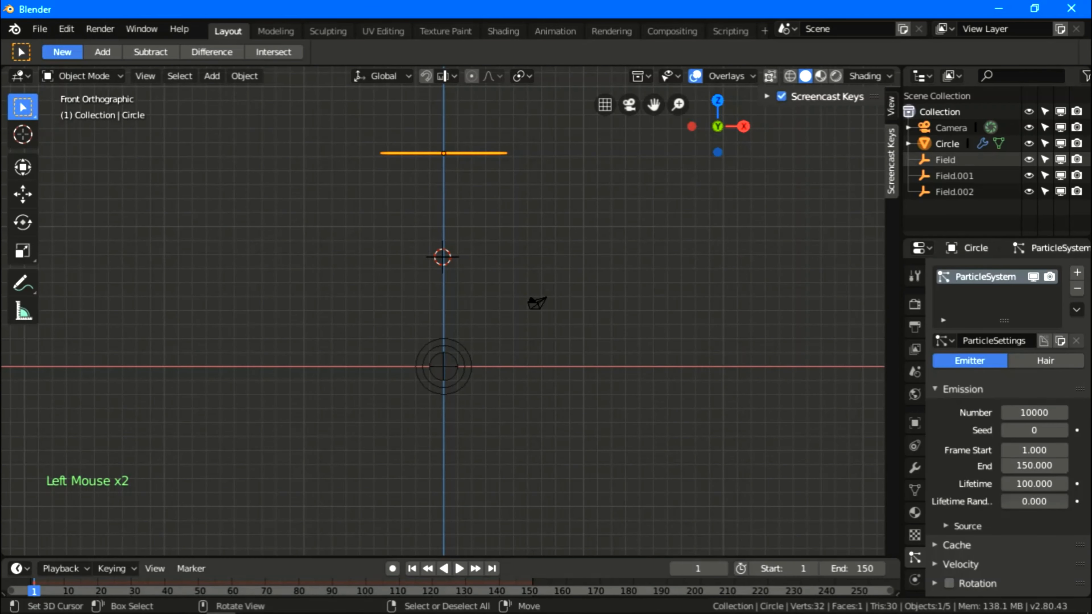
left_click(459, 569)
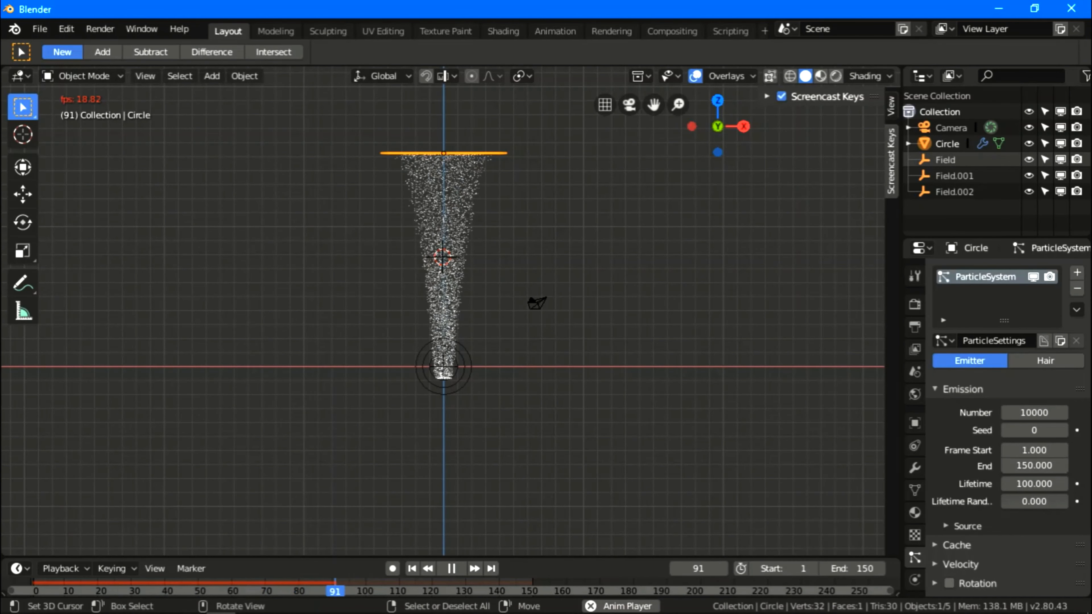
left_click(451, 568)
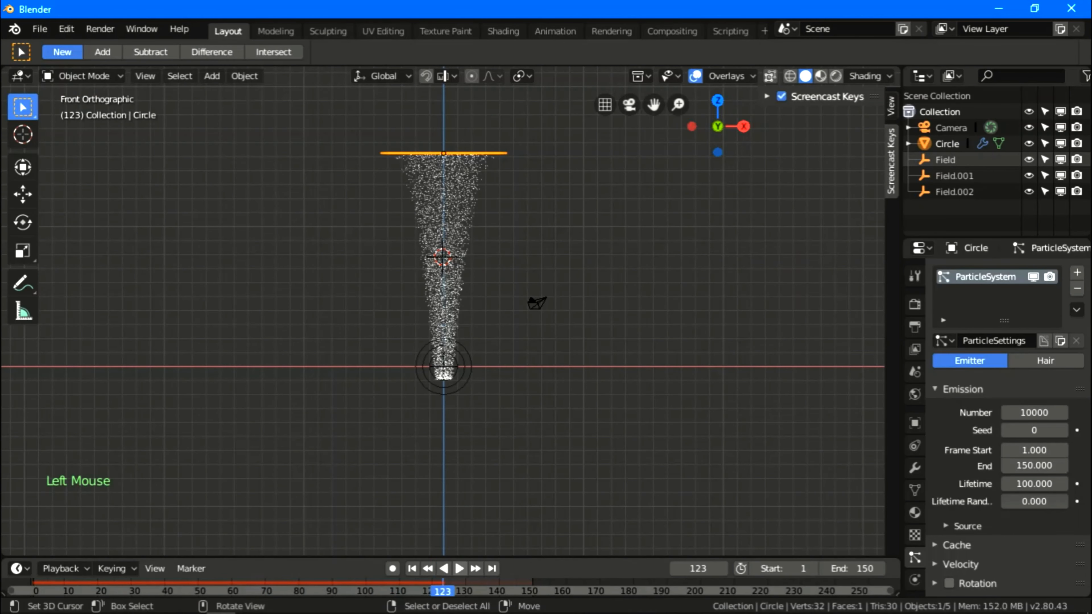
Set the circle's particle lifetime to 90 and replay the animation from the start, ending back at frame 1
double_click(1034, 484)
type("9")
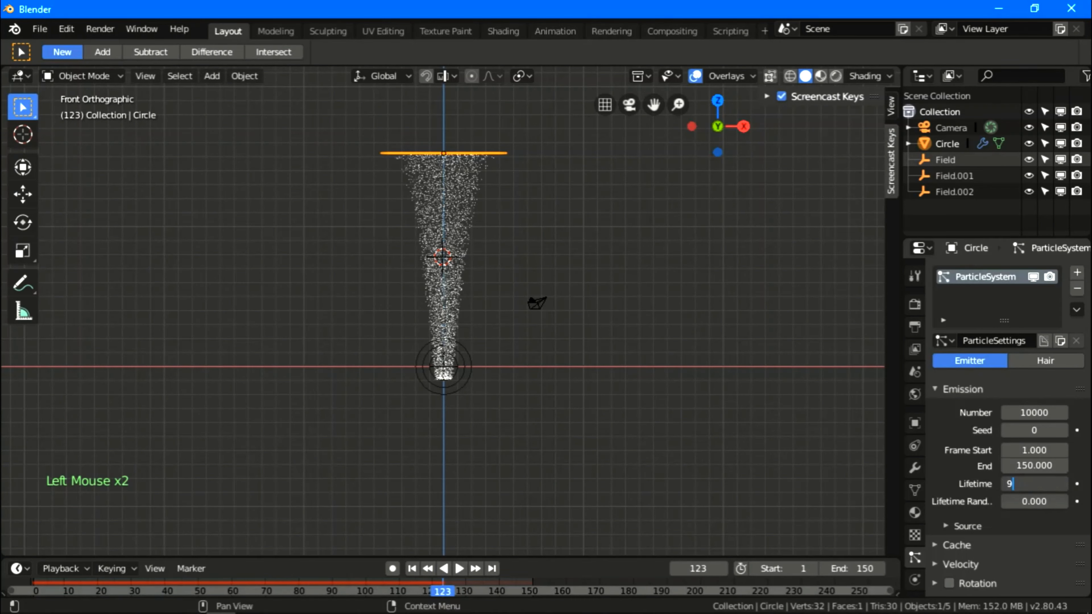
type("0")
key("Return")
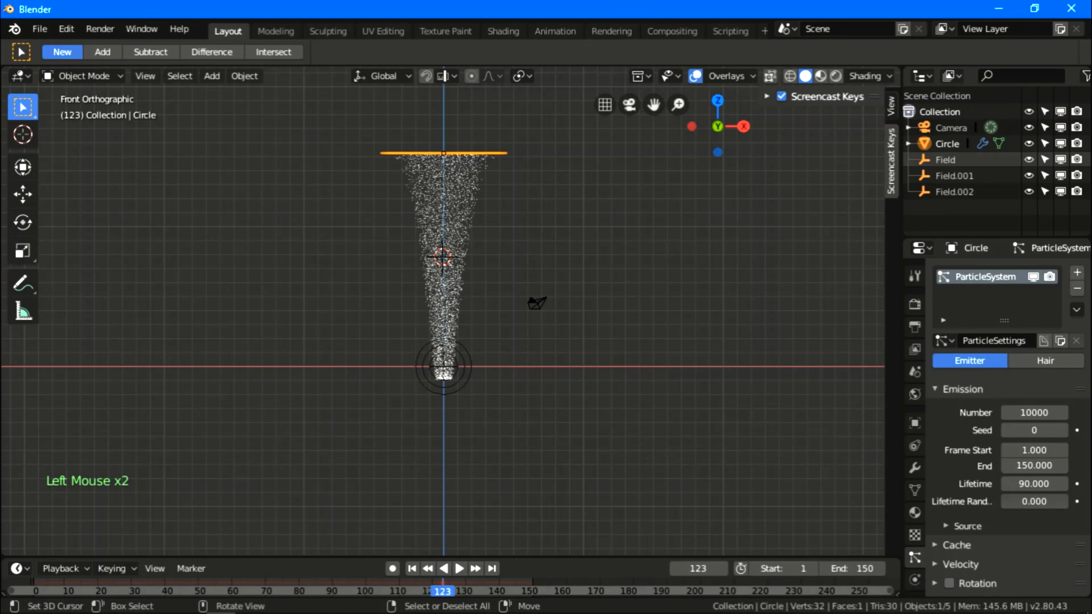
left_click(412, 569)
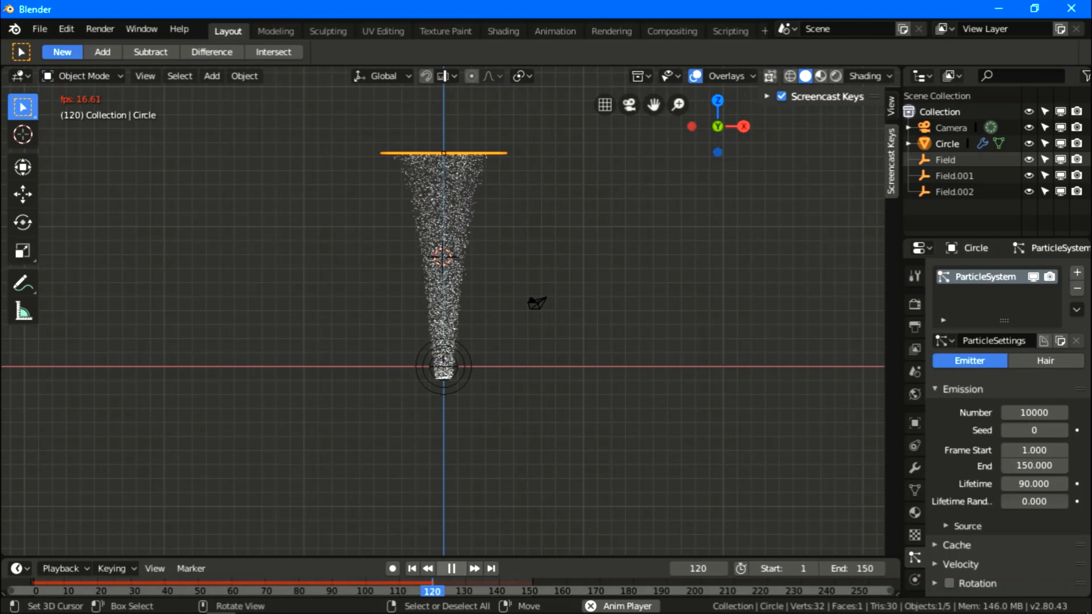
left_click(451, 568)
left_click(412, 569)
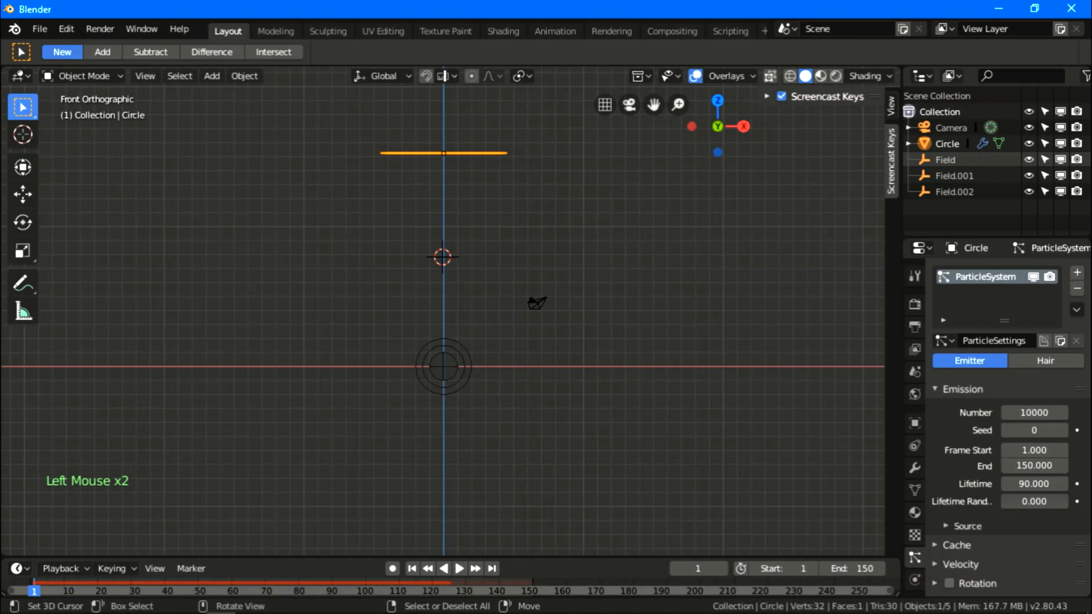
Raise the circle about 1.5 m along the Z axis and scale it up to about 1.4 times its size
key("g")
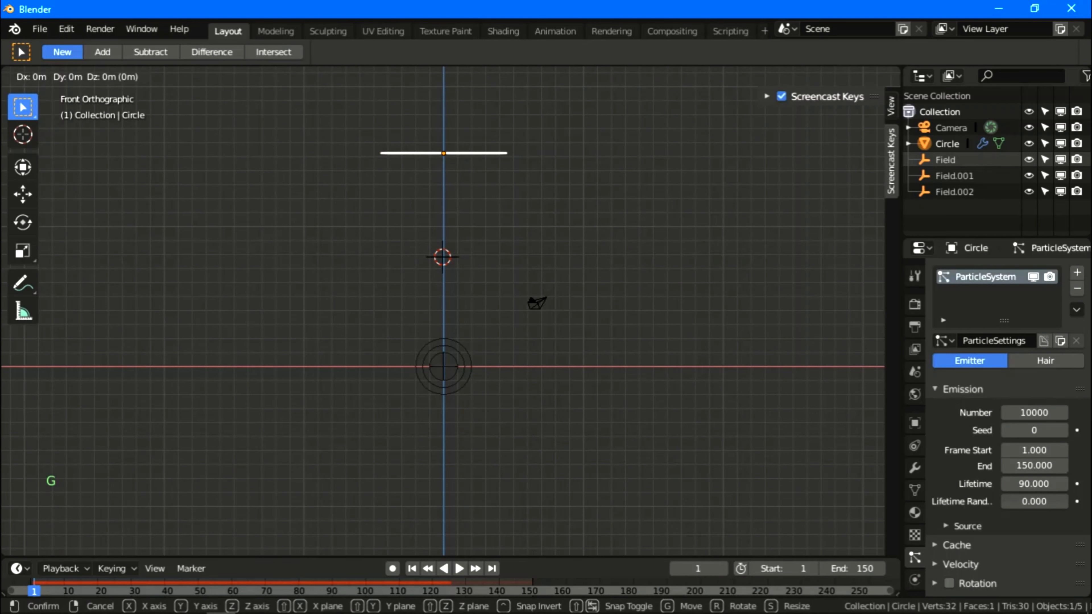
key("z")
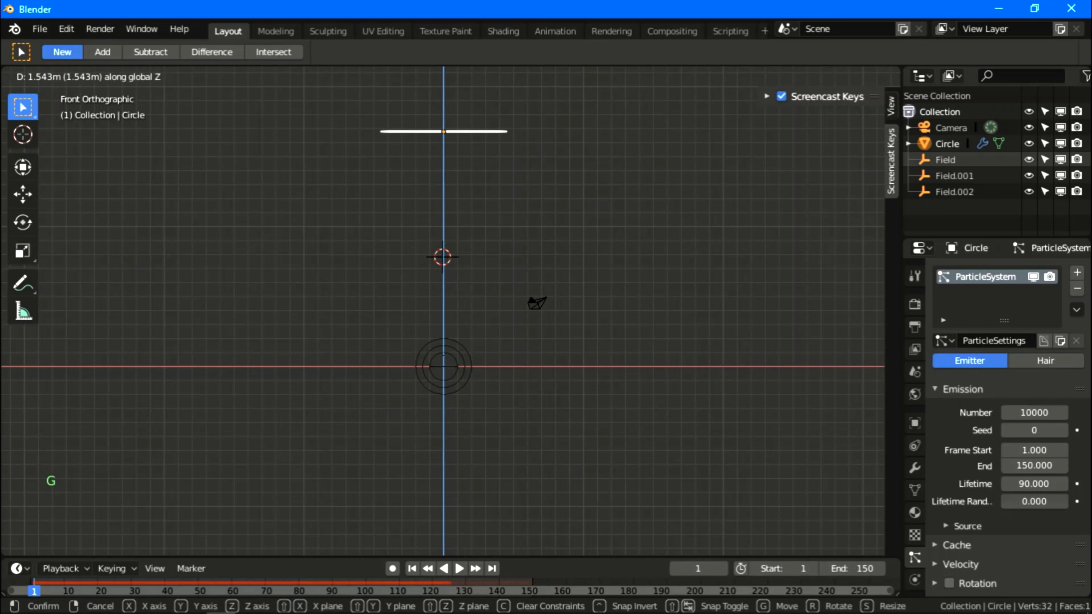
left_click(463, 135)
key("s")
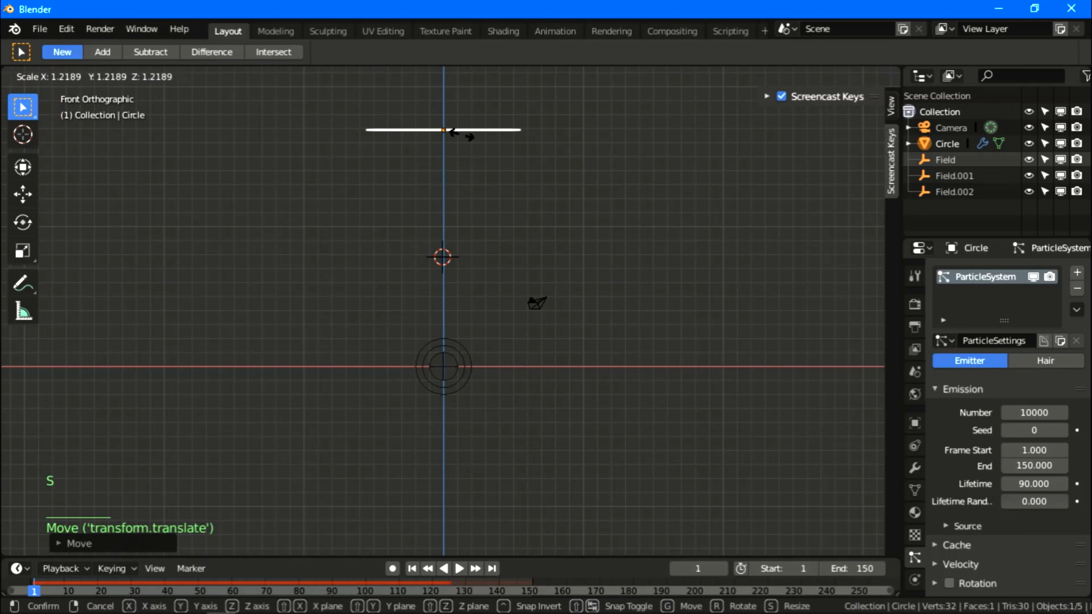
left_click(463, 134)
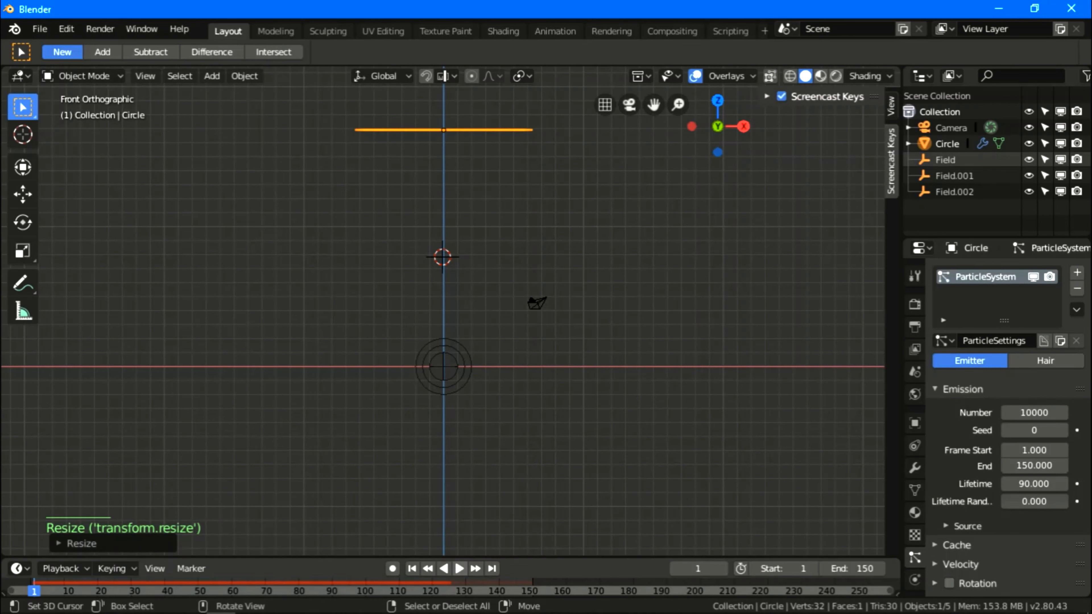
Play the animation to check where the funnel's lower end meets the lowest force field, stop it, and return to frame 1
left_click(460, 569)
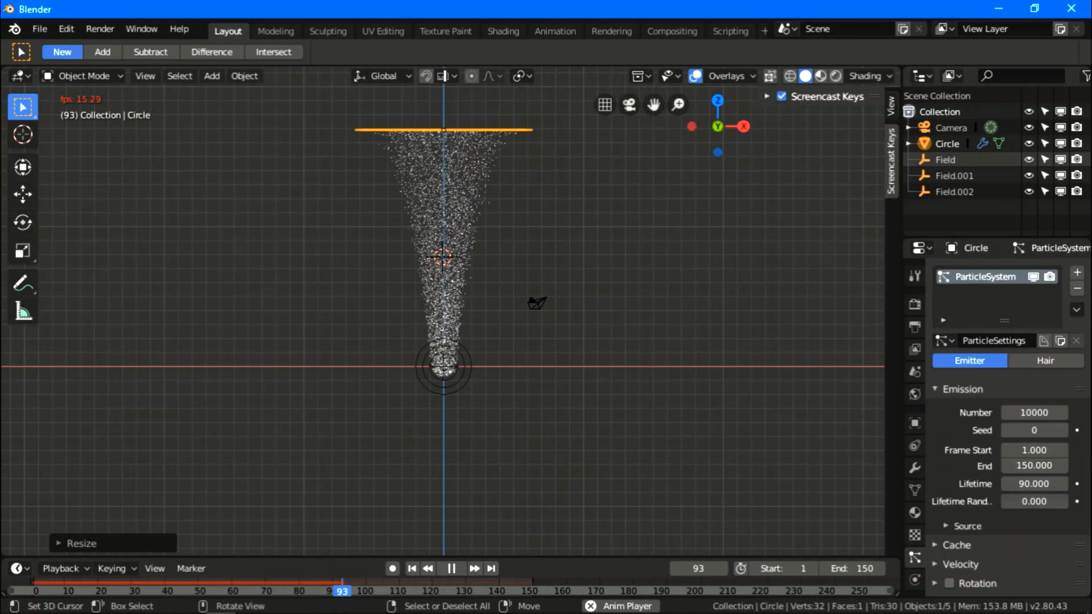
scroll(443, 309, "up", 1)
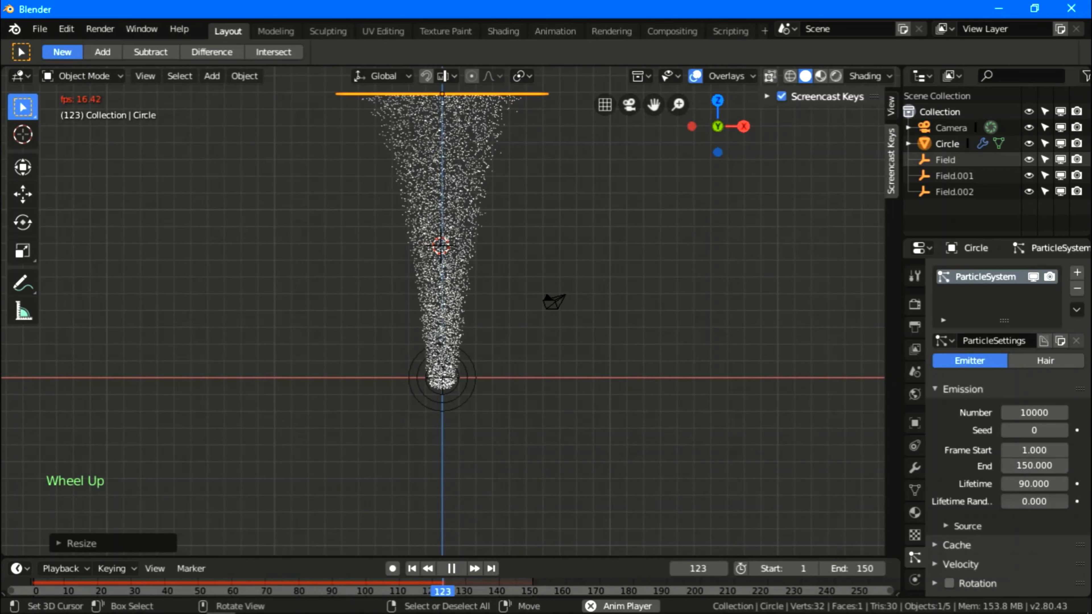
left_click(452, 568)
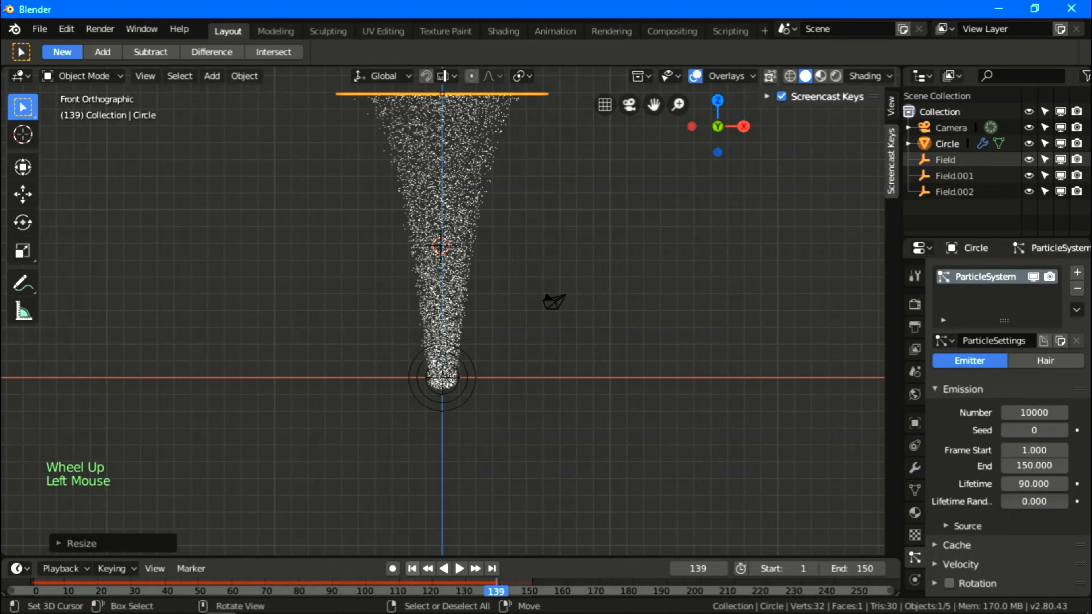
left_click(411, 568)
scroll(443, 318, "down", 1)
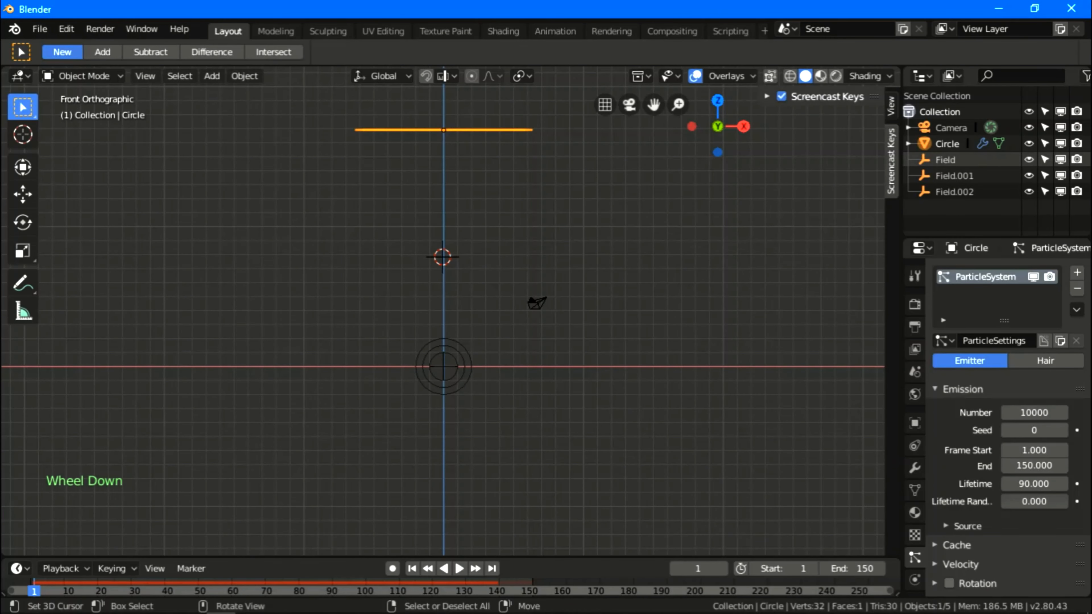
Raise the emitter circle slightly along the Z axis and replay the animation to check the funnel, ending back at frame 1
key("g")
key("z")
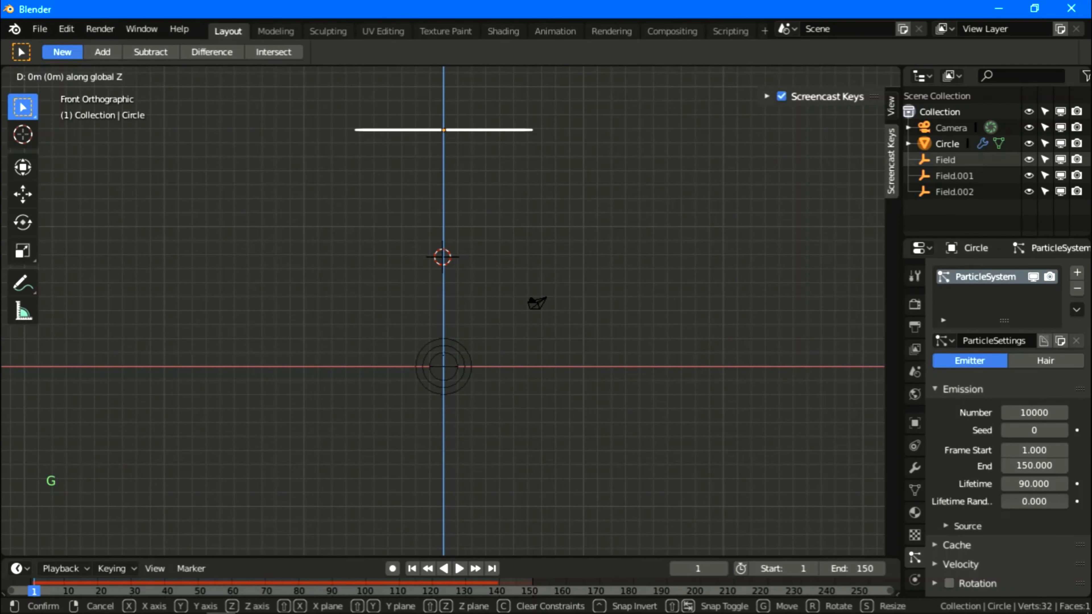
left_click(443, 172)
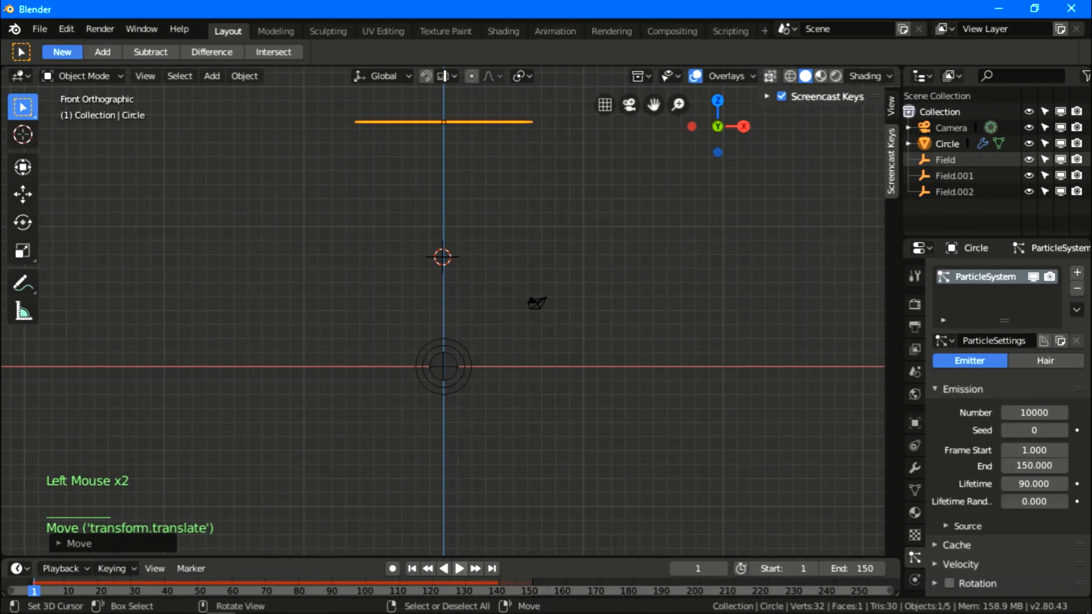
left_click(459, 568)
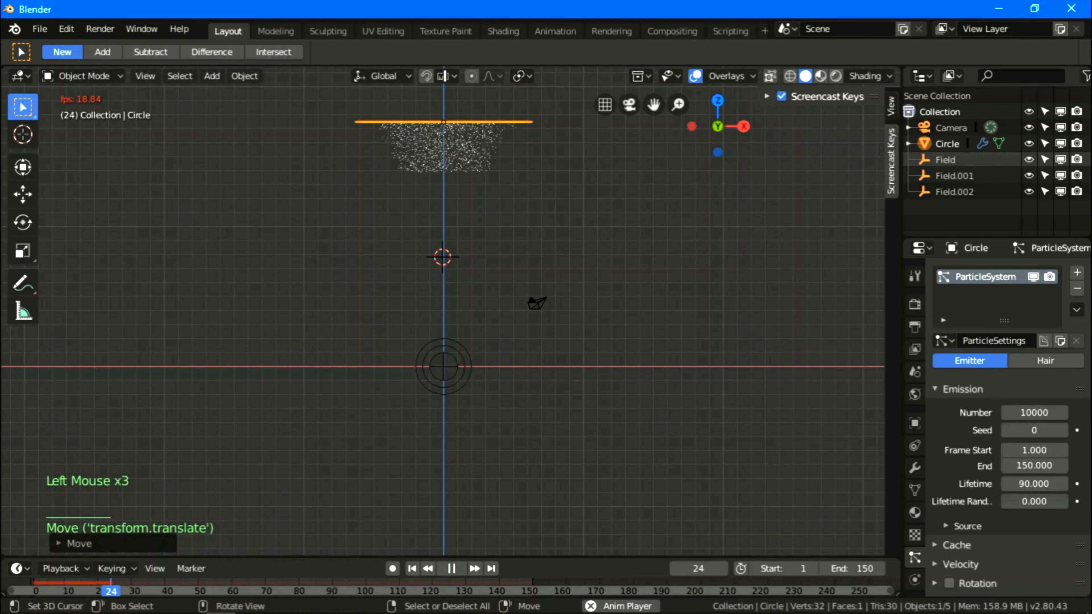
scroll(516, 280, "up", 2)
middle_click_drag(516, 279, 516, 374, "shift")
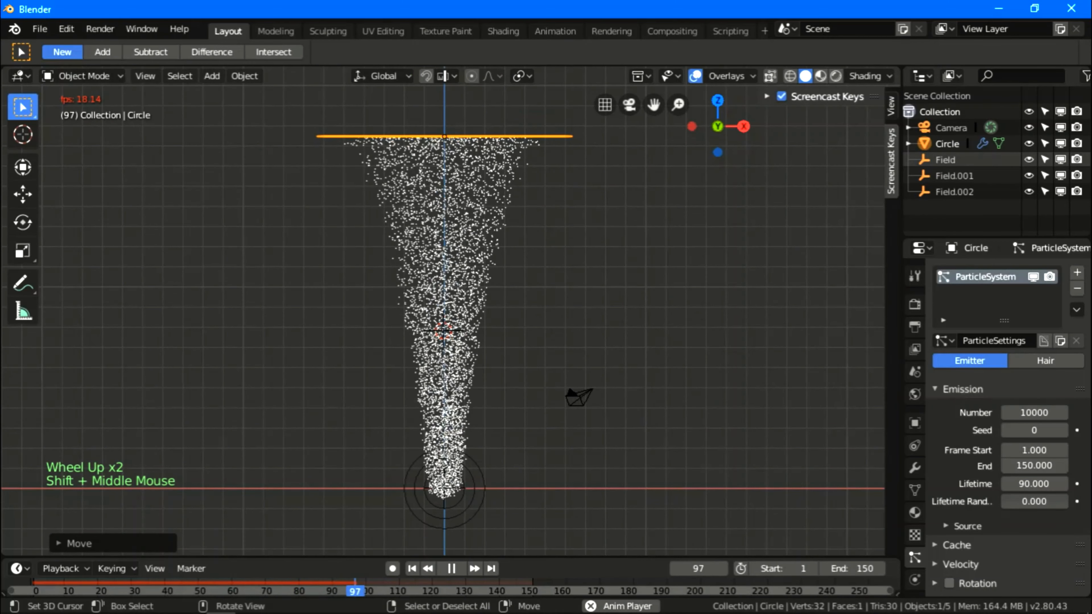
left_click(451, 568)
left_click(412, 568)
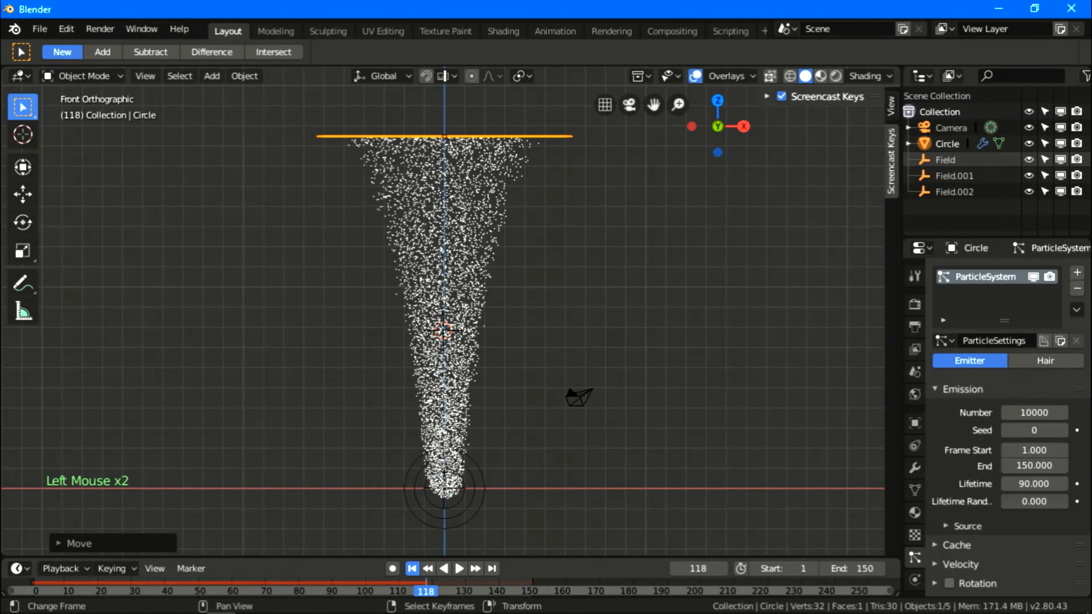
scroll(443, 321, "down", 2)
Place the 3D cursor at the centre of the raised circle, working from the front orthographic view
mouse_move(516, 301)
middle_mouse_down()
mouse_move(520, 254)
mouse_move(524, 284)
middle_mouse_up()
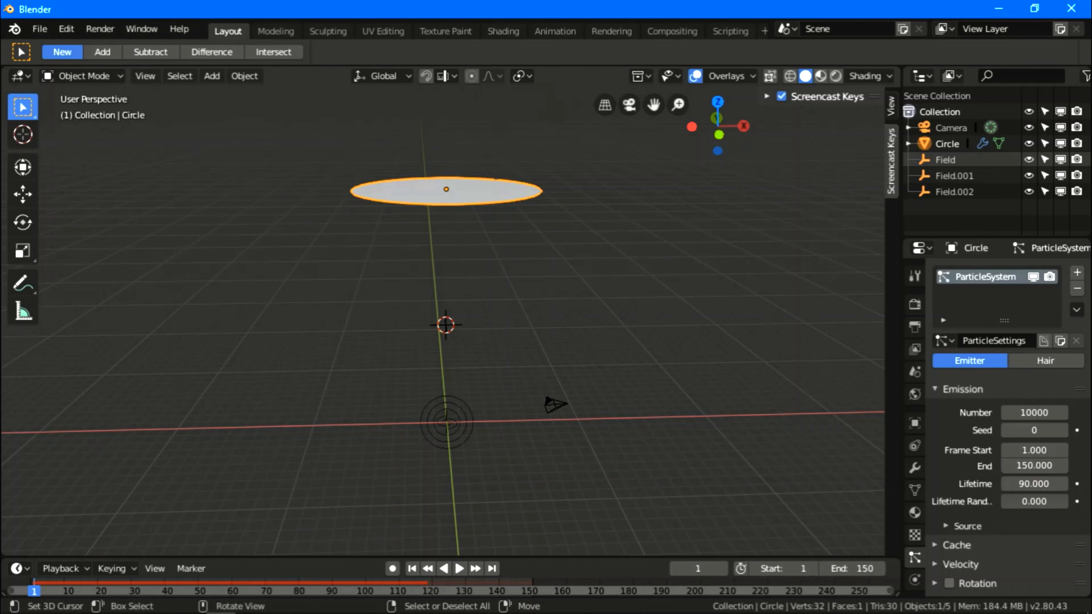
scroll(443, 310, "up", 2)
scroll(443, 309, "down", 1)
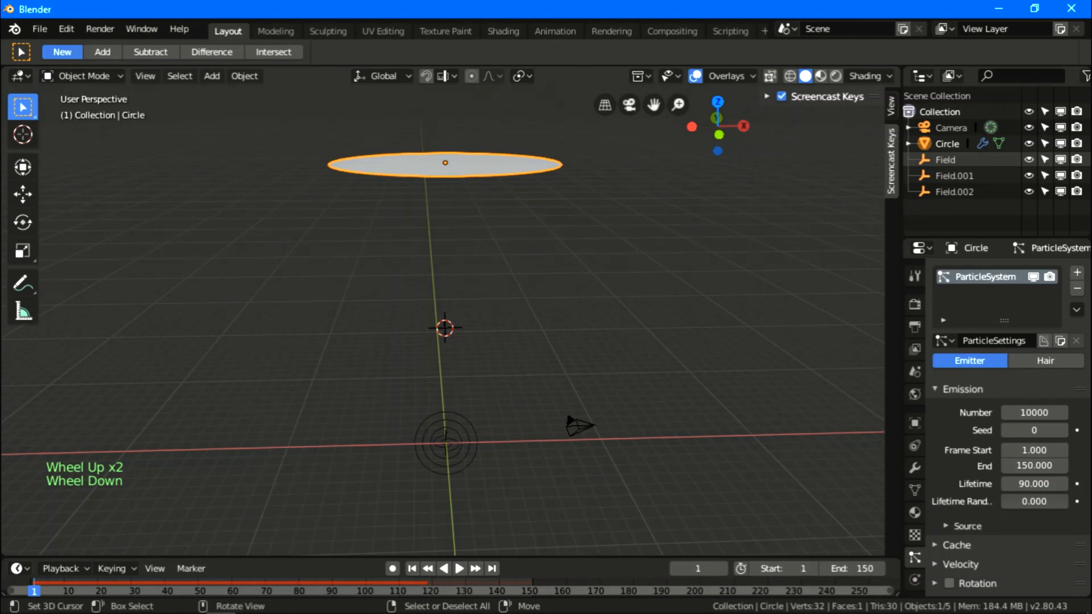
middle_click_drag(443, 310, 470, 305)
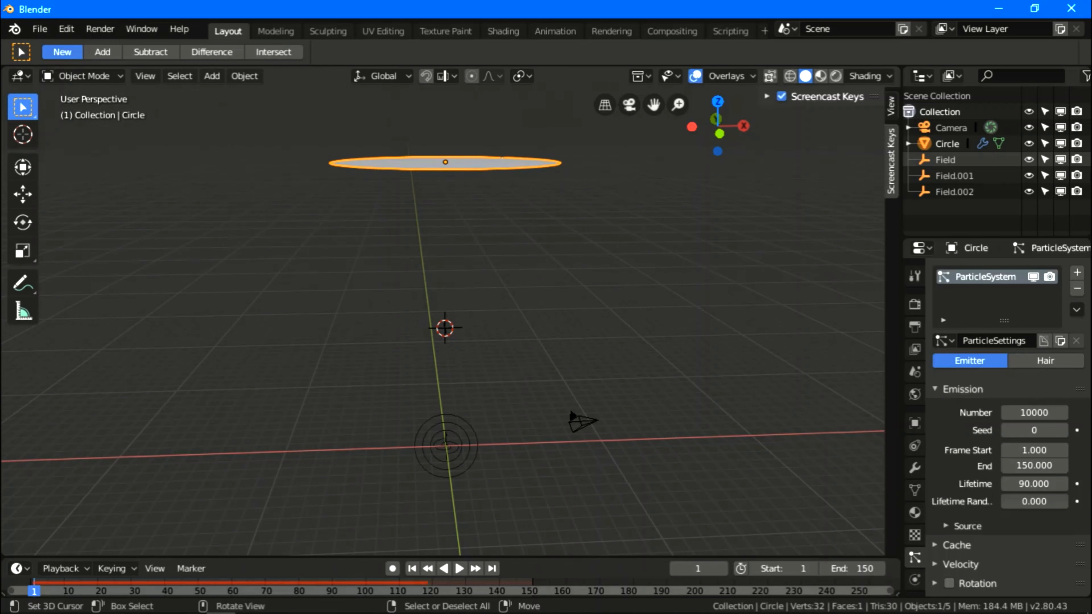
key("KP_1")
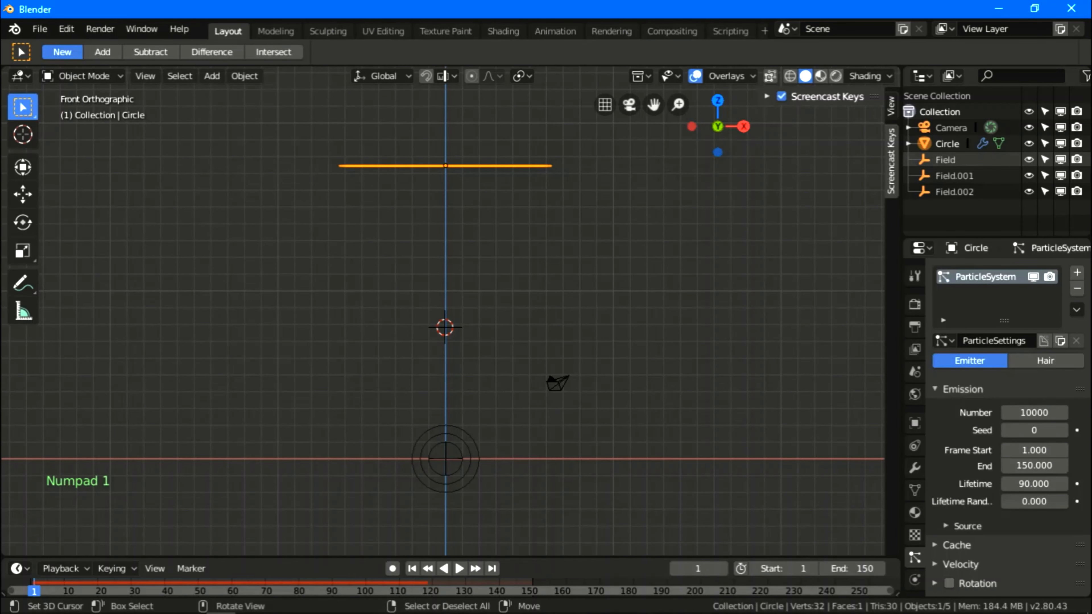
right_click(444, 163)
left_click(445, 162)
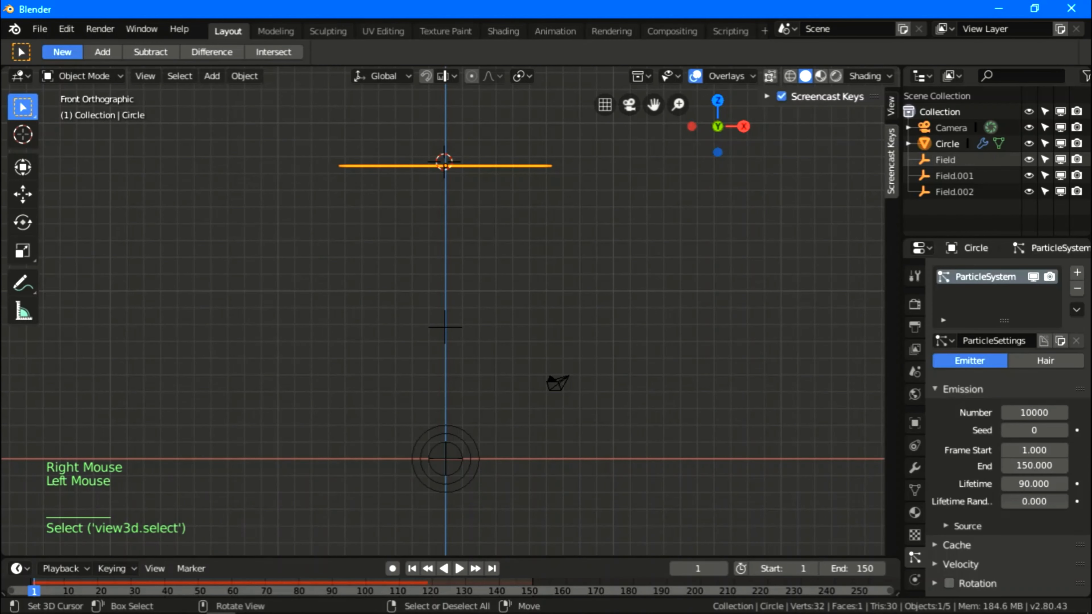
Add a Plain Axes empty at the 3D cursor on the circle's centre
middle_click_drag(445, 327, 445, 327)
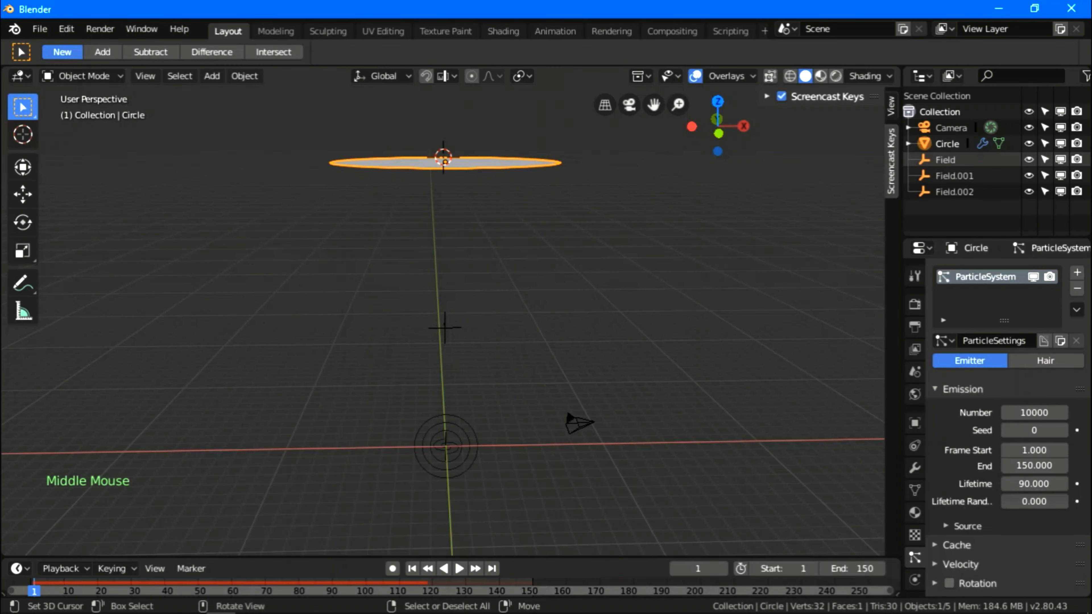
key("shift+a")
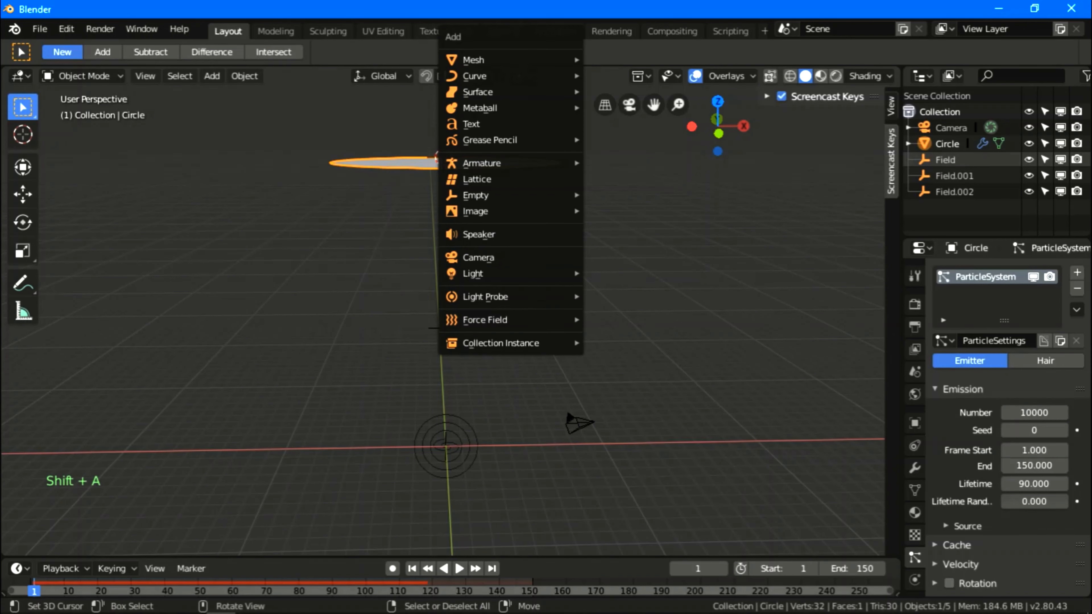
mouse_move(495, 195)
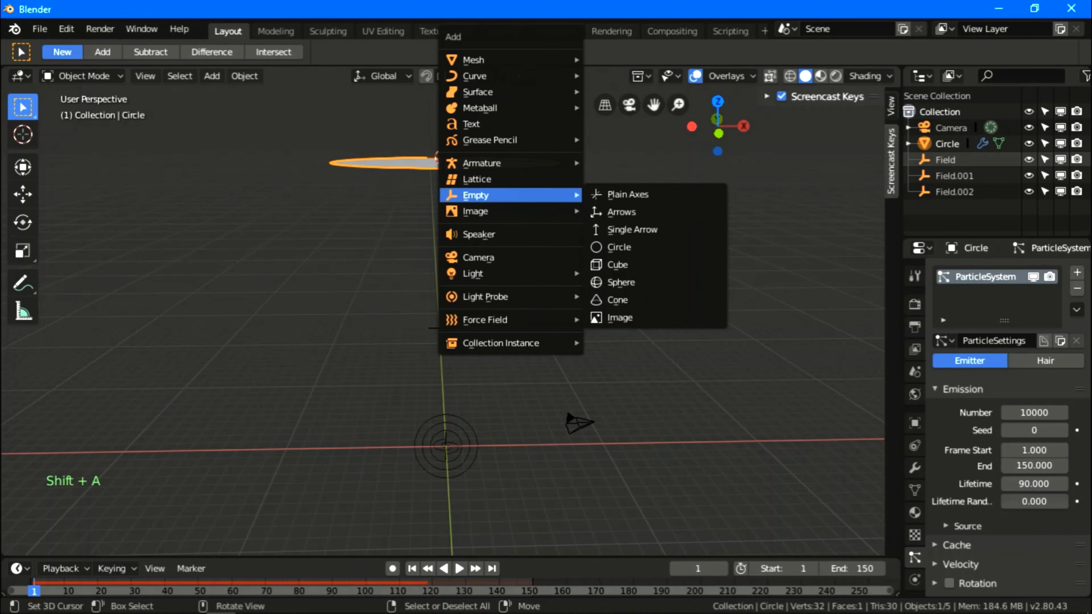
left_click(628, 194)
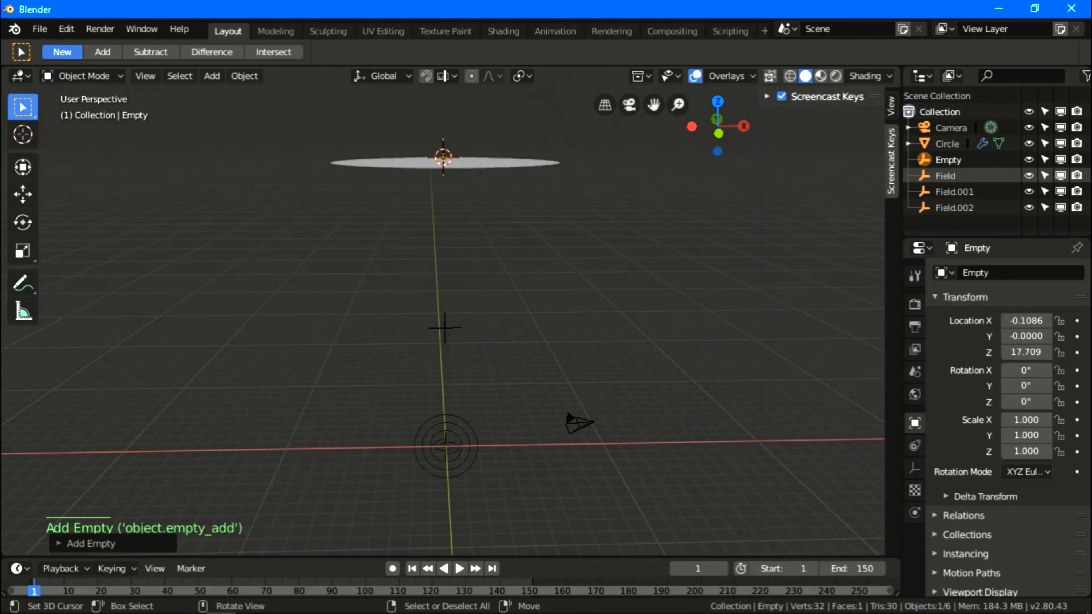
Select the three force fields plus the empty as active object, and parent the fields to the empty using the Object option
key("a")
key("a")
key("a")
key("a")
key("a")
key("a")
key("a")
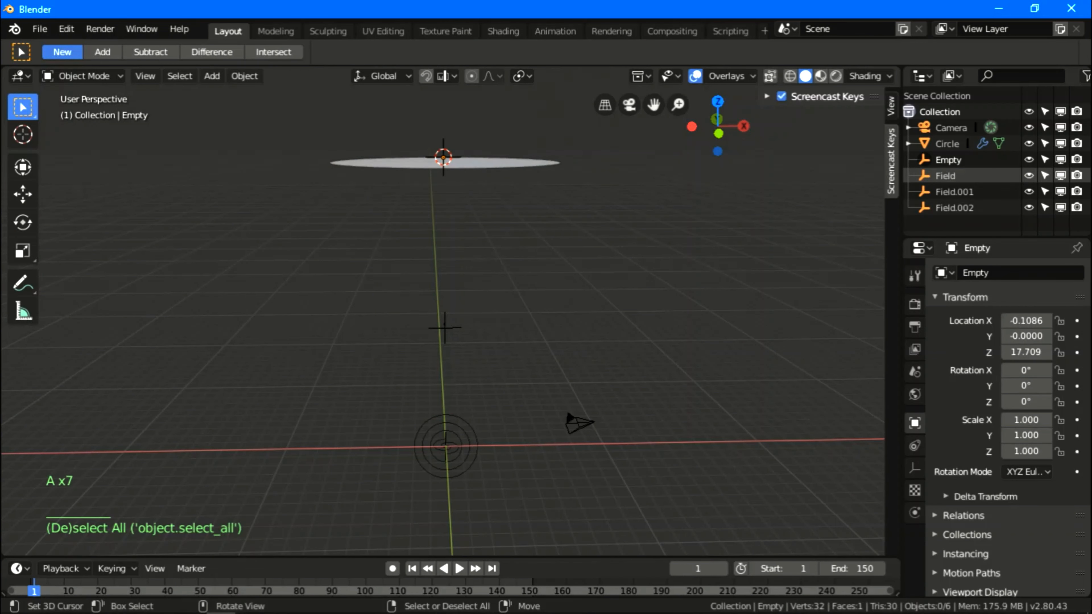
key("b")
left_click_drag(355, 285, 498, 500)
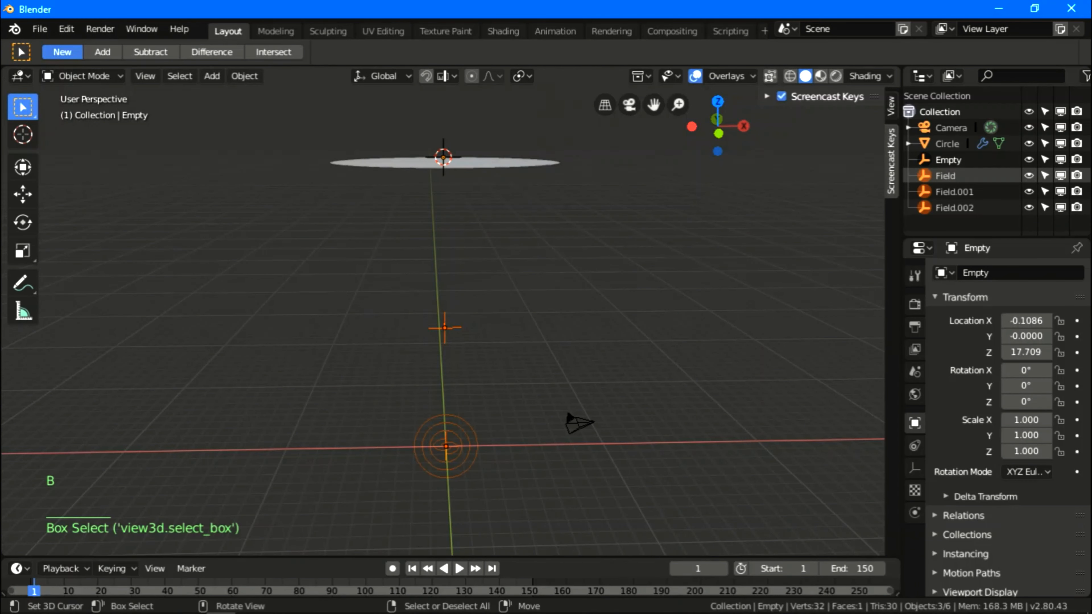
key("shift")
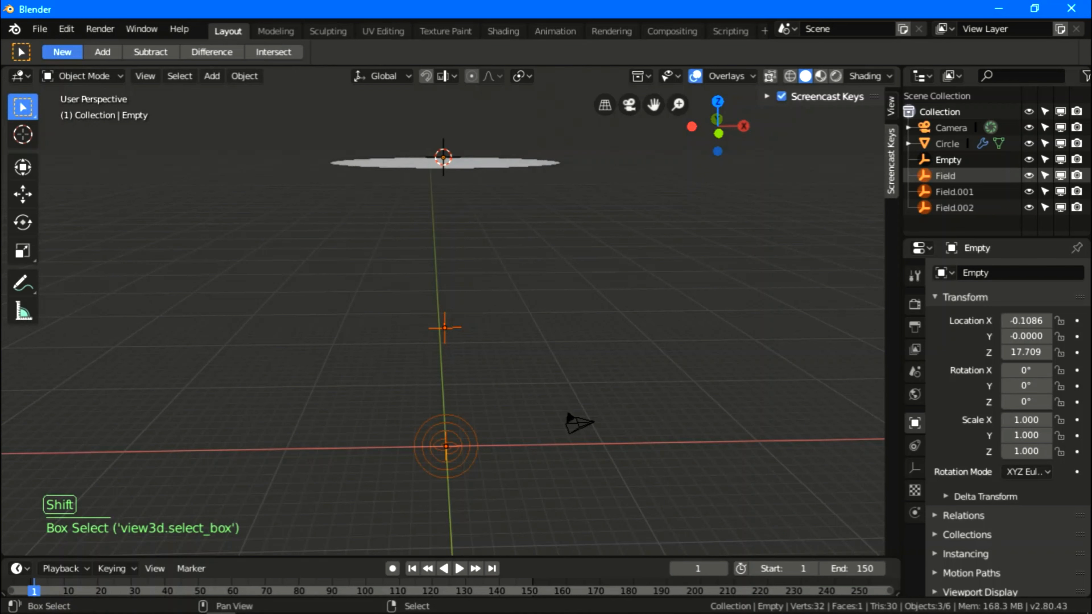
right_click(443, 158, "shift")
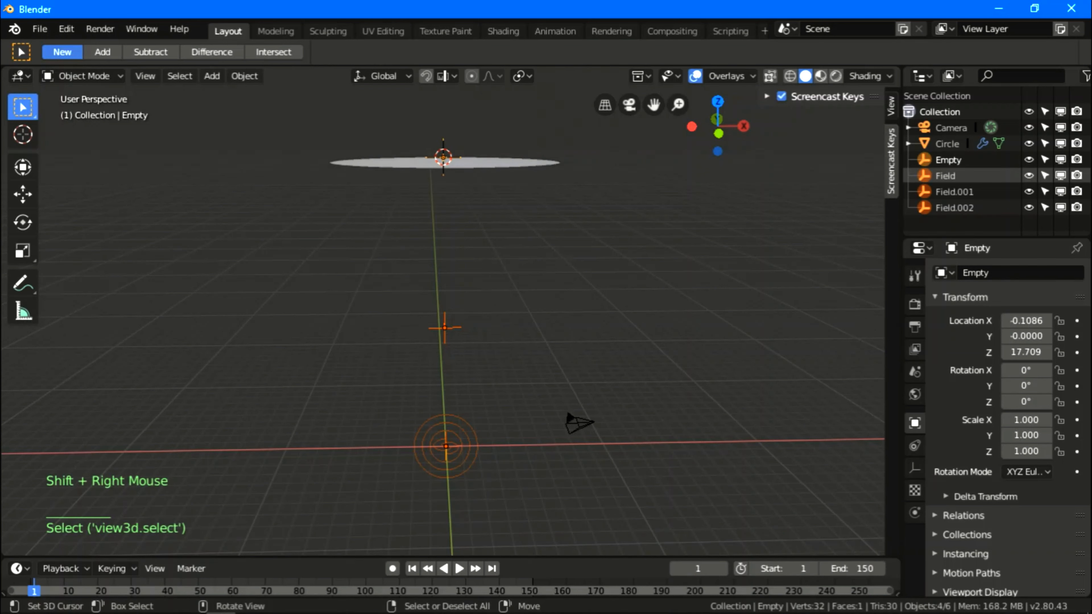
key("ctrl+p")
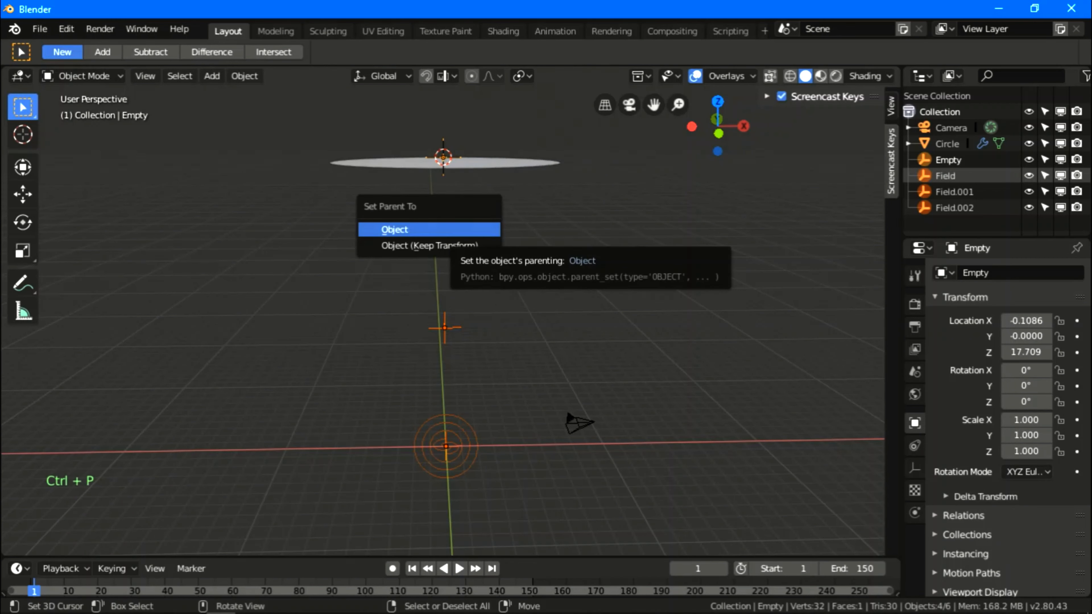
left_click(394, 230)
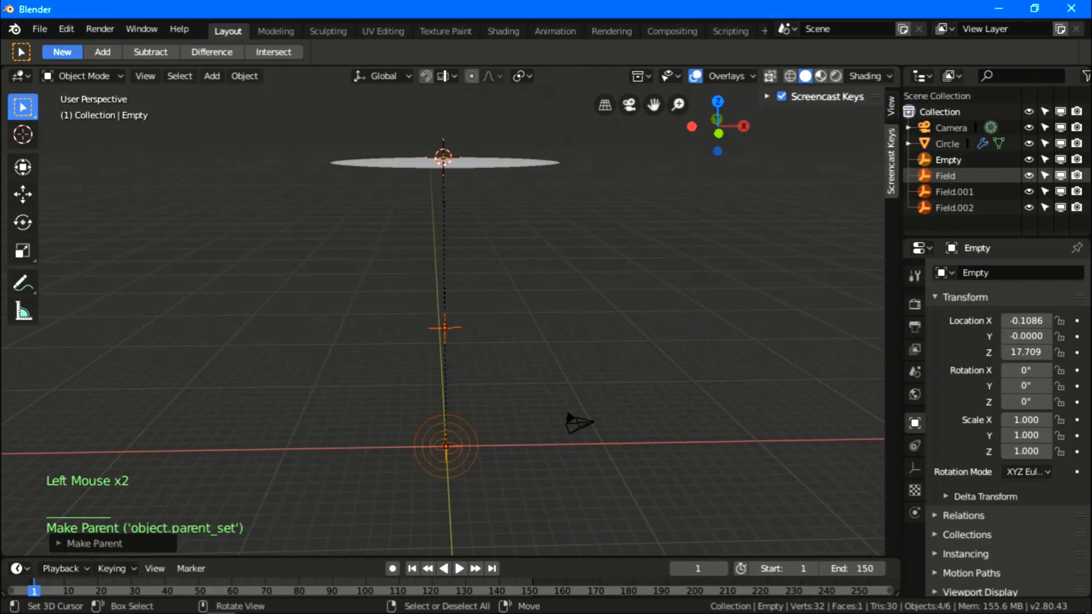
Test-move the empty together with the parented force fields, and cancel the move
middle_click_drag(443, 302, 478, 327)
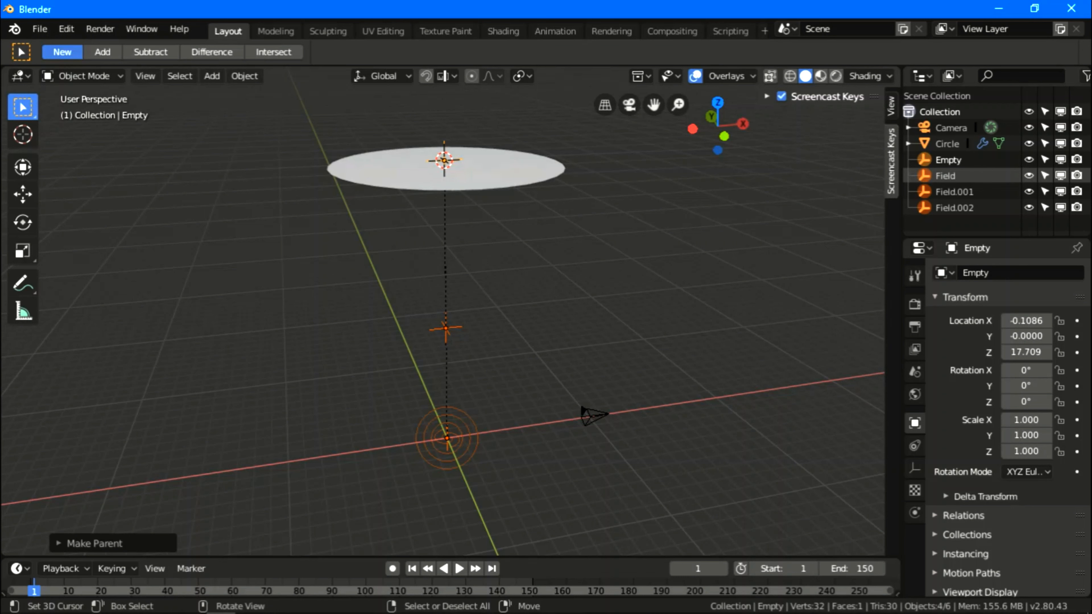
key("g")
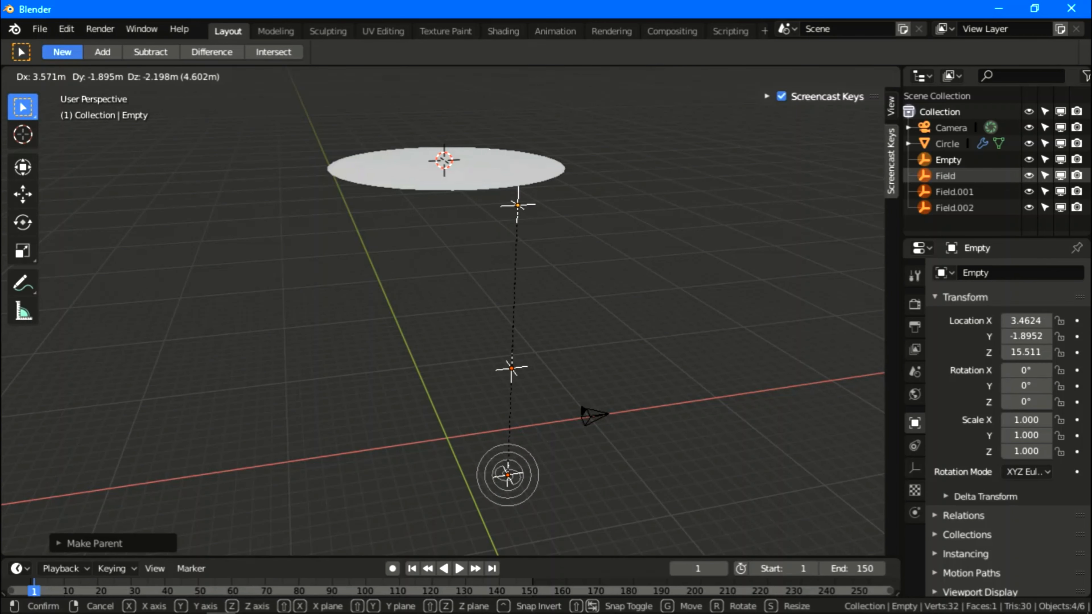
key("Escape")
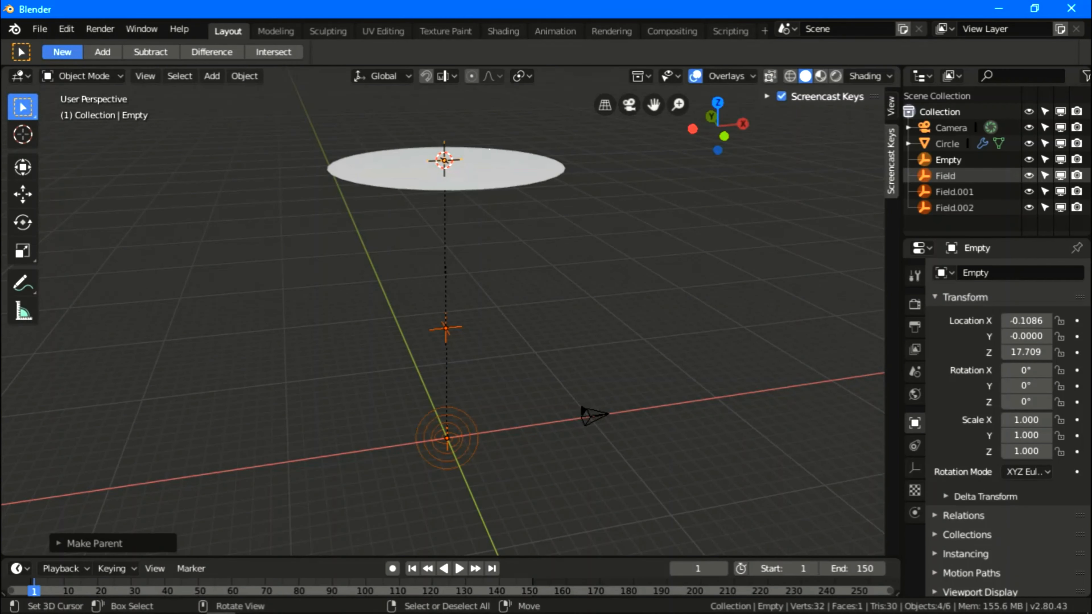
Insert a Location keyframe at frame 1 for the selected empty and the three force fields
scroll(443, 311, "up", 1)
middle_click_drag(443, 312, 443, 297)
scroll(443, 297, "down", 2)
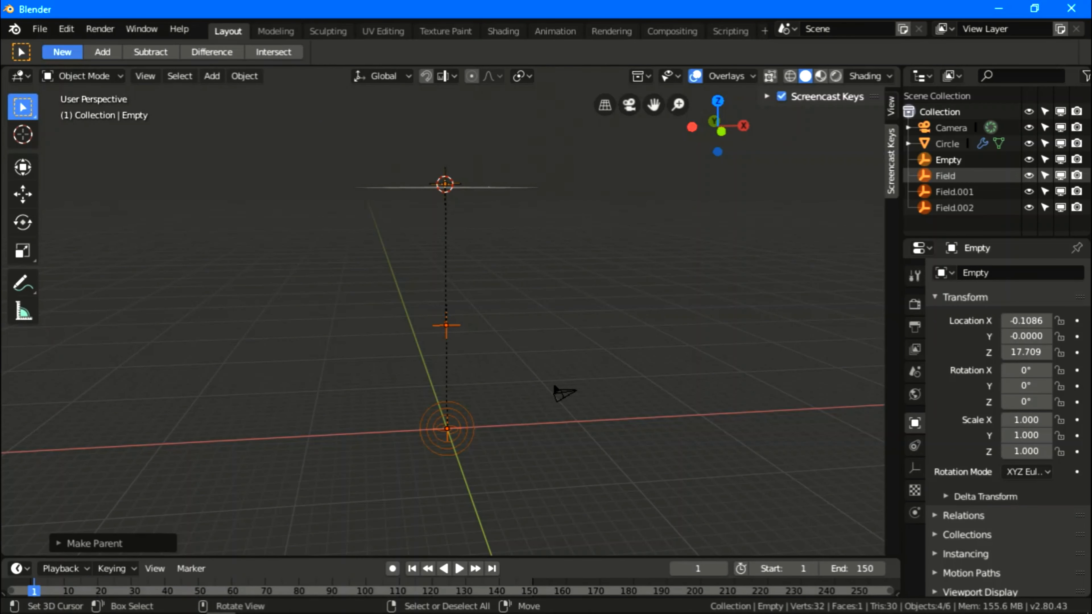
left_click_drag(443, 557, 443, 544)
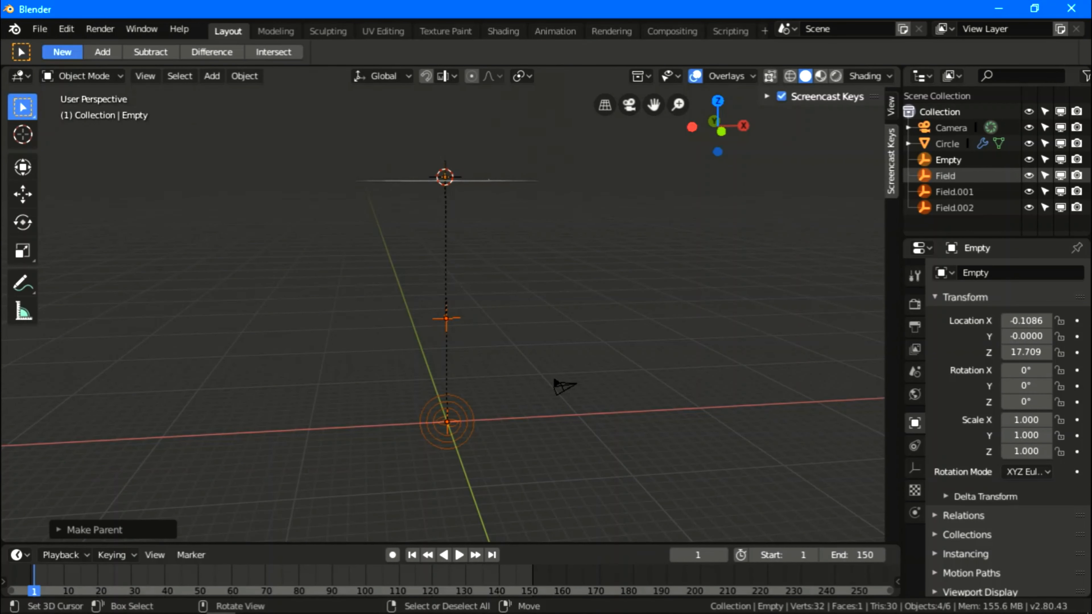
key("i")
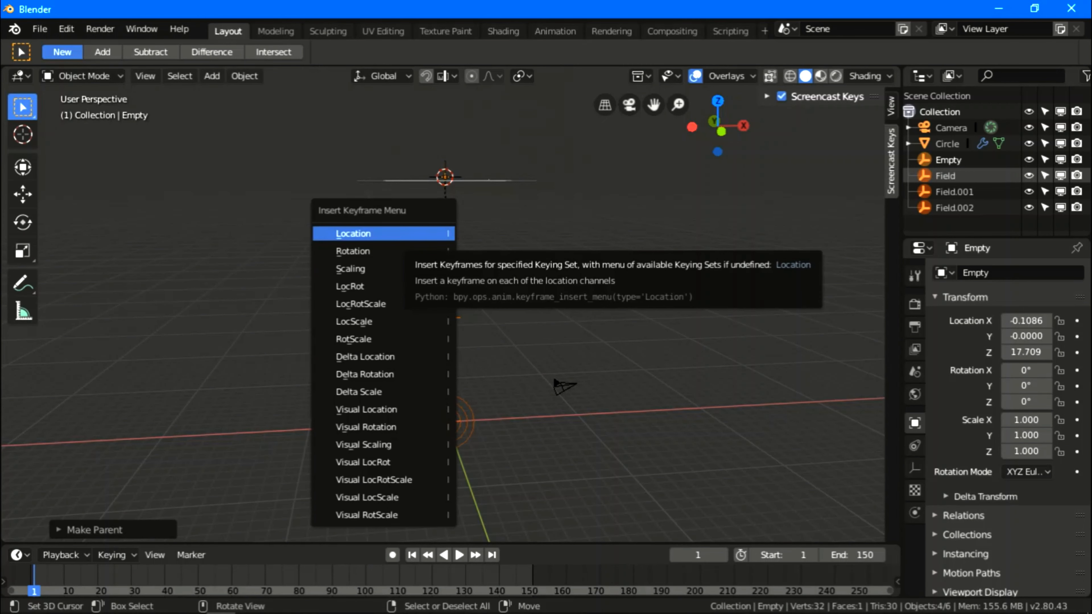
key("Return")
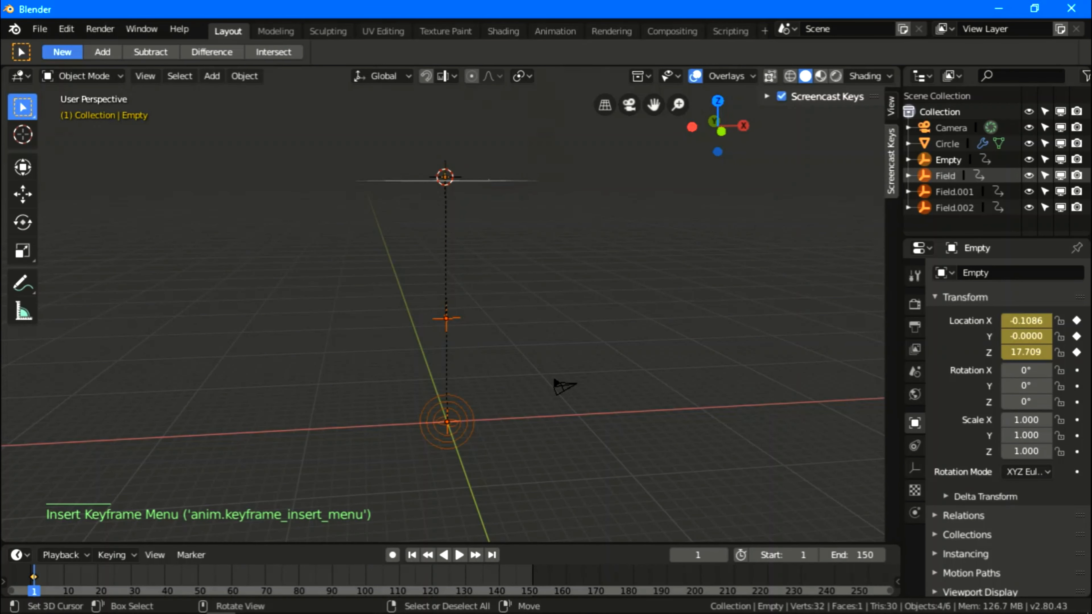
left_click(34, 591)
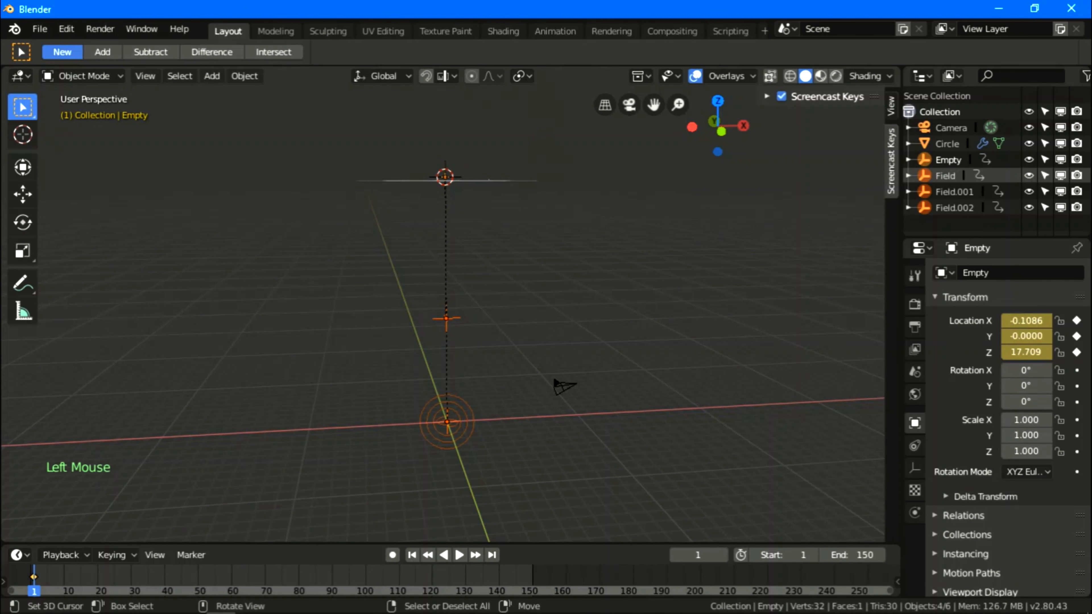
Split the 3D viewport into two side-by-side areas and turn one of them into a Graph Editor
left_click_drag(3, 541, 535, 520)
key("n")
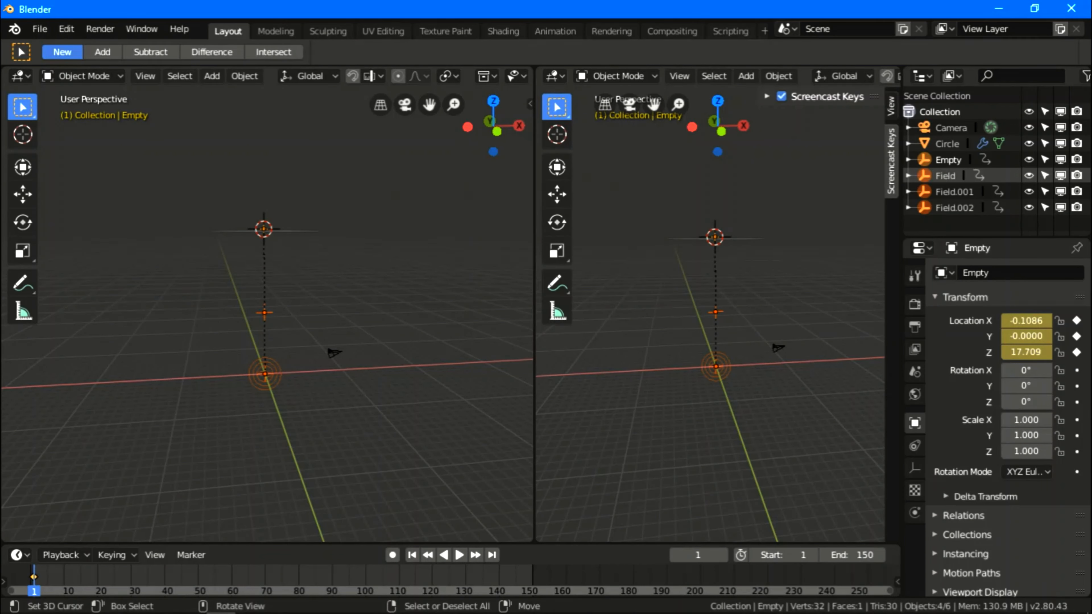
left_click(19, 75)
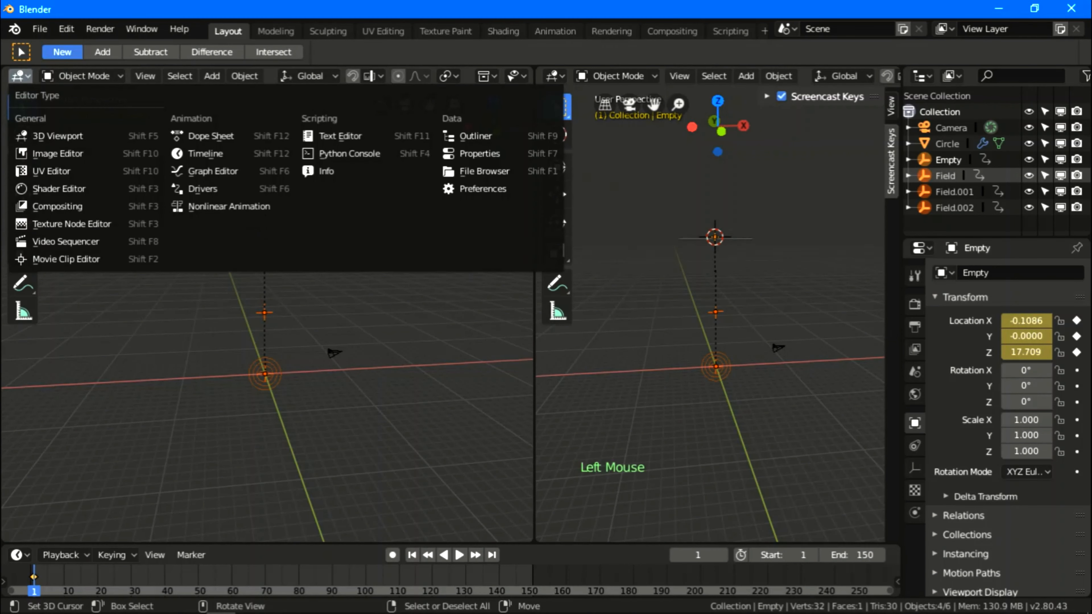
left_click(213, 171)
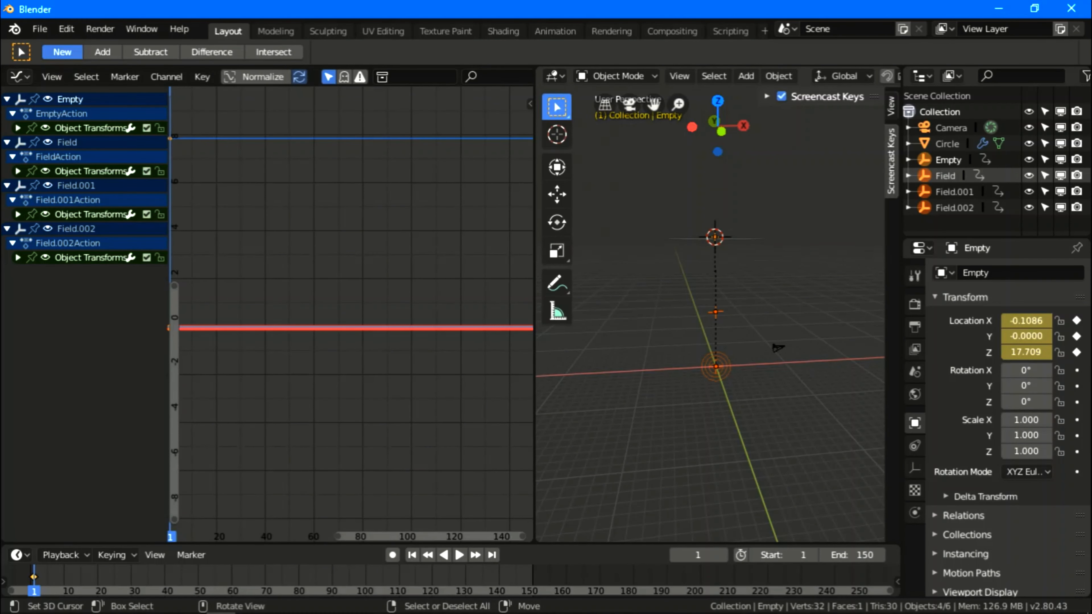
Select only the empty, expand its Object Transforms channels, and lock the Z Location channel
right_click(738, 238)
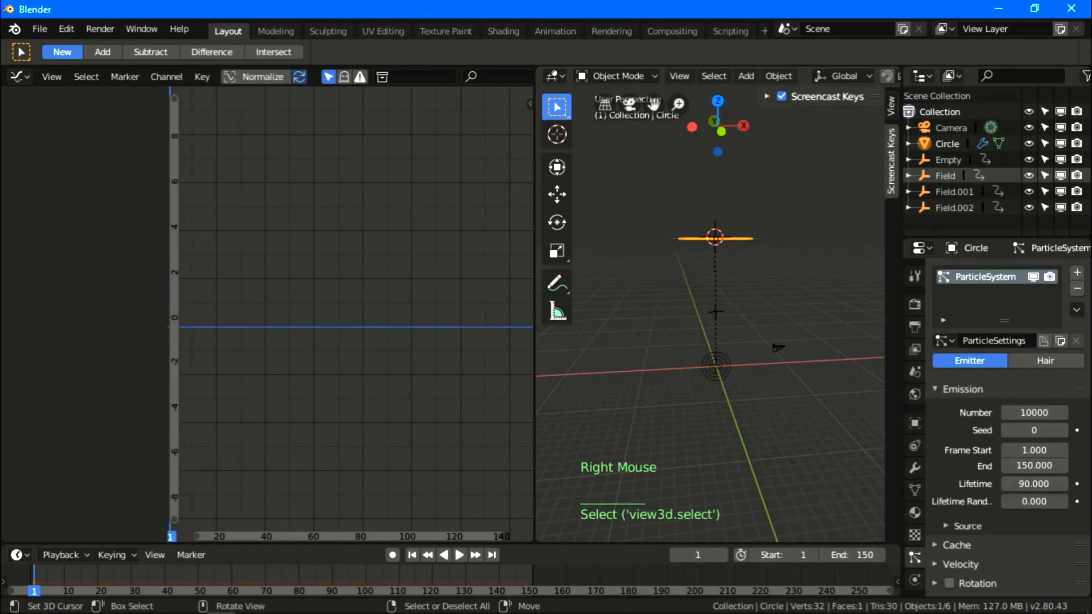
right_click(778, 348)
right_click(779, 348)
right_click(778, 348)
right_click(779, 347)
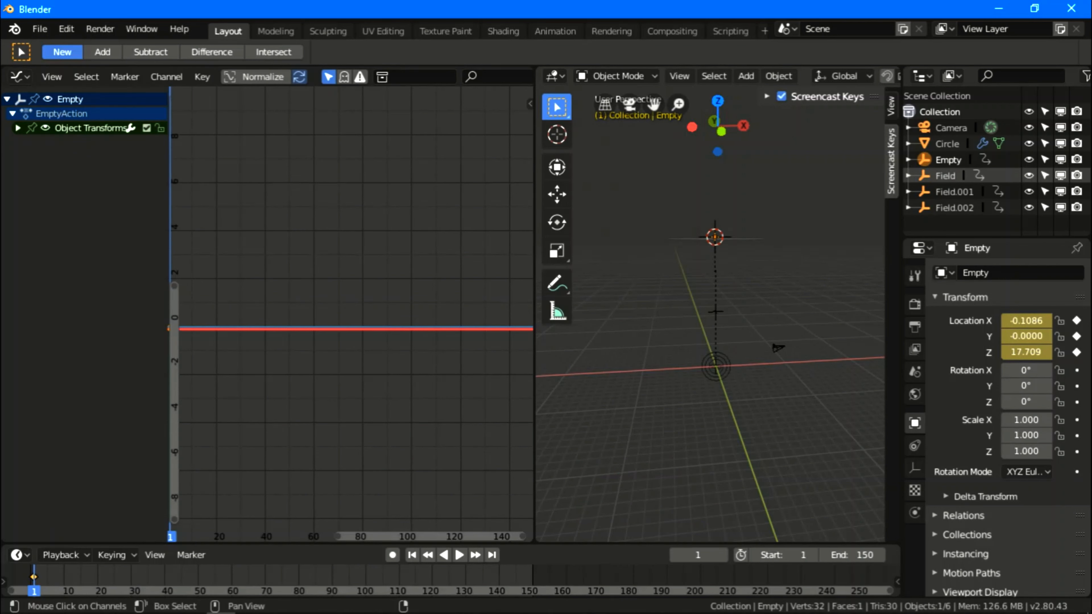
left_click(18, 128)
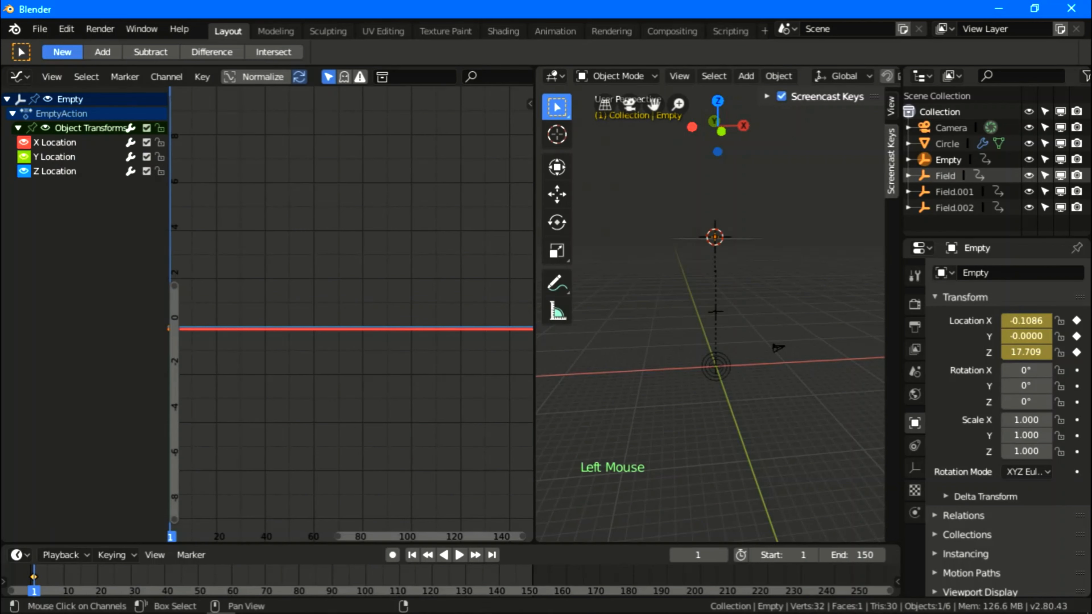
left_click(160, 171)
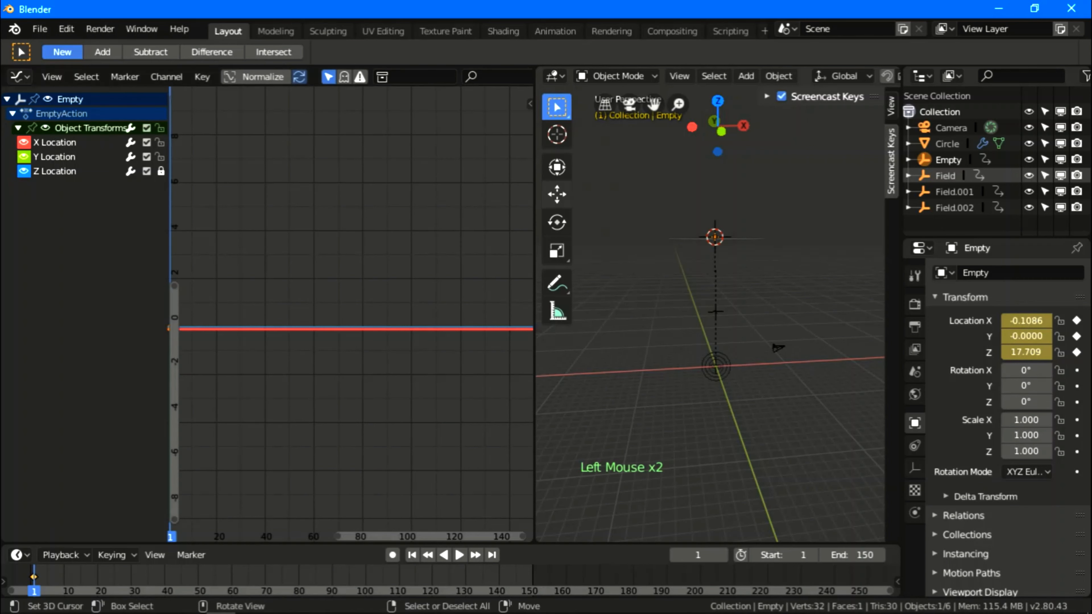
scroll(709, 314, "up", 2)
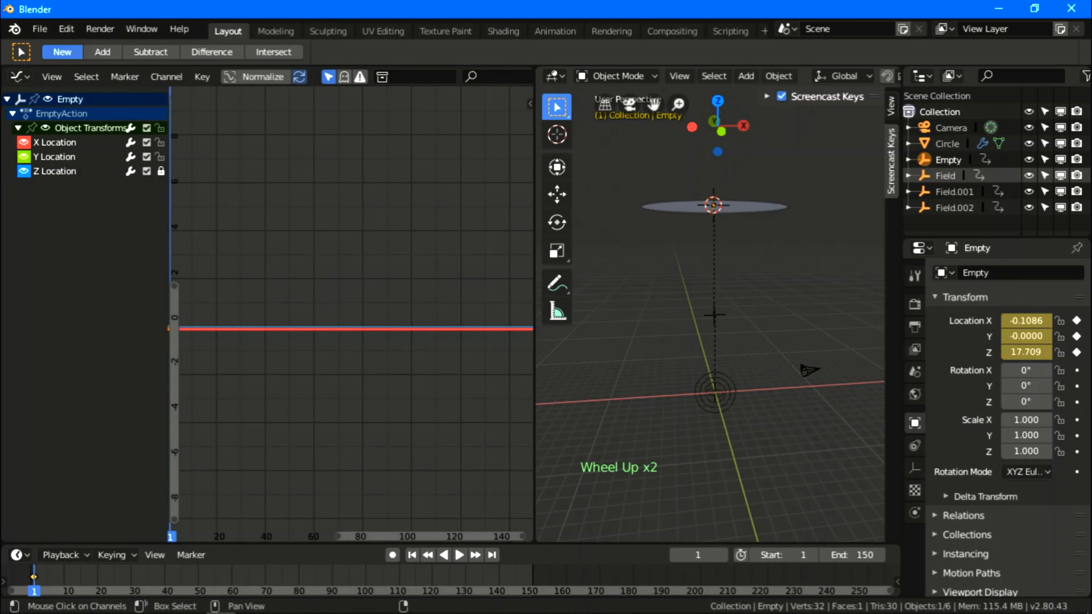
left_click(55, 142)
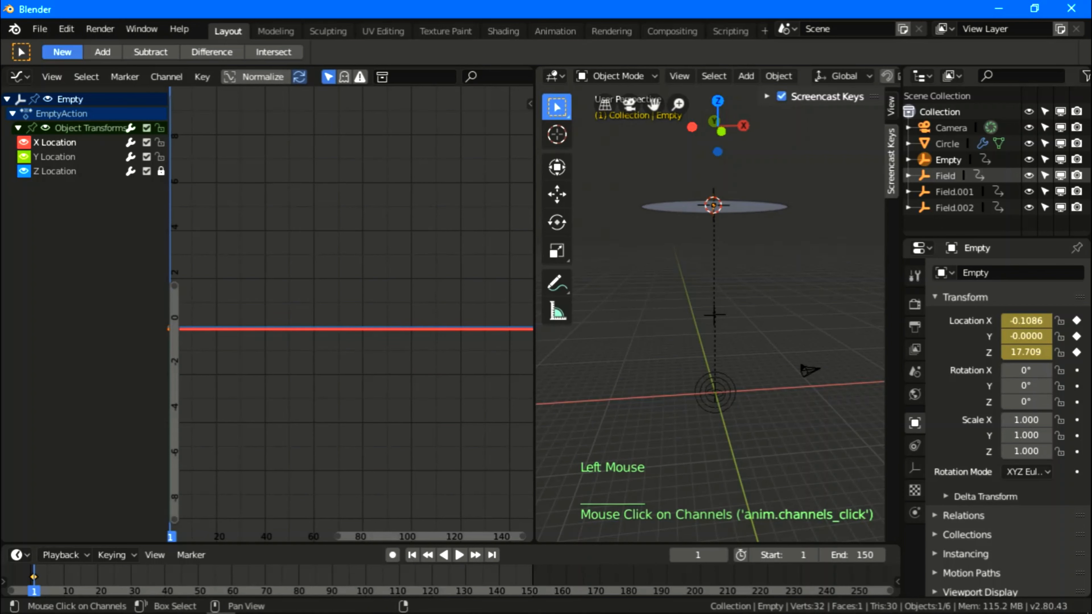
key("n")
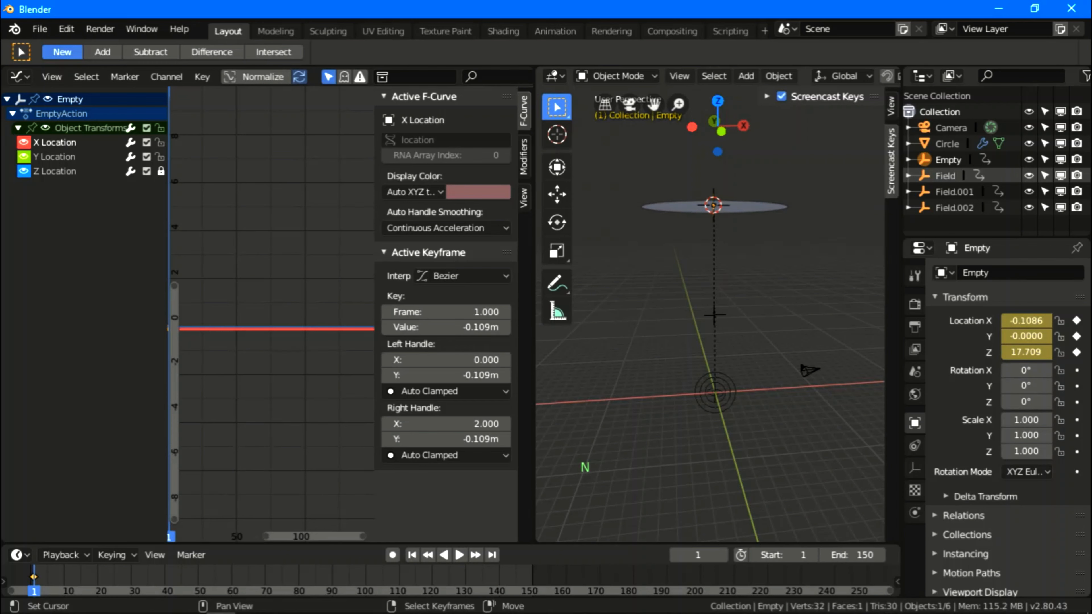
left_click_drag(168, 301, 115, 301)
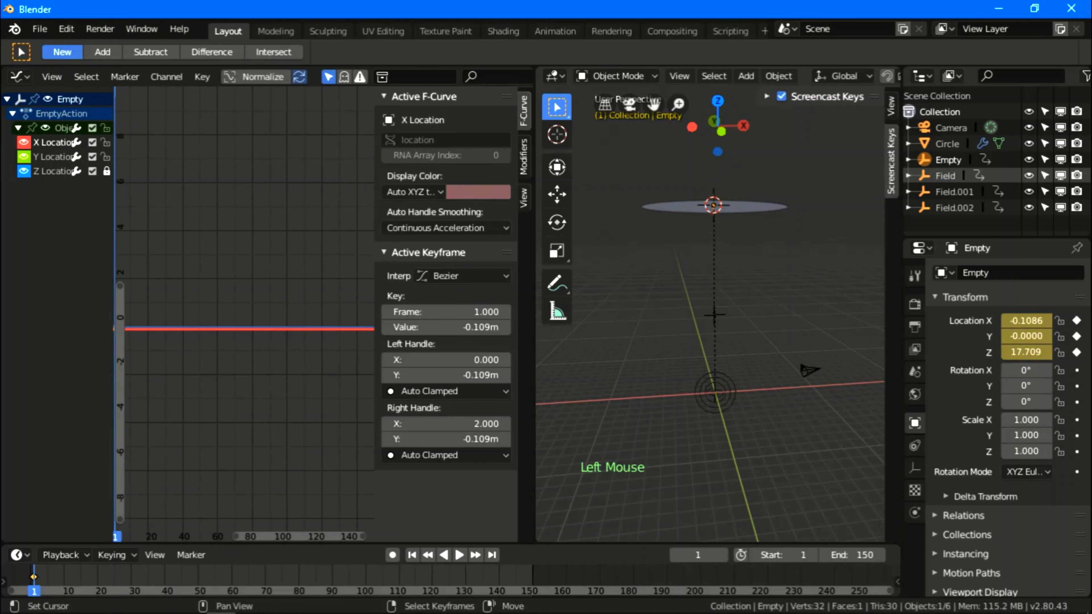
left_click_drag(375, 302, 344, 301)
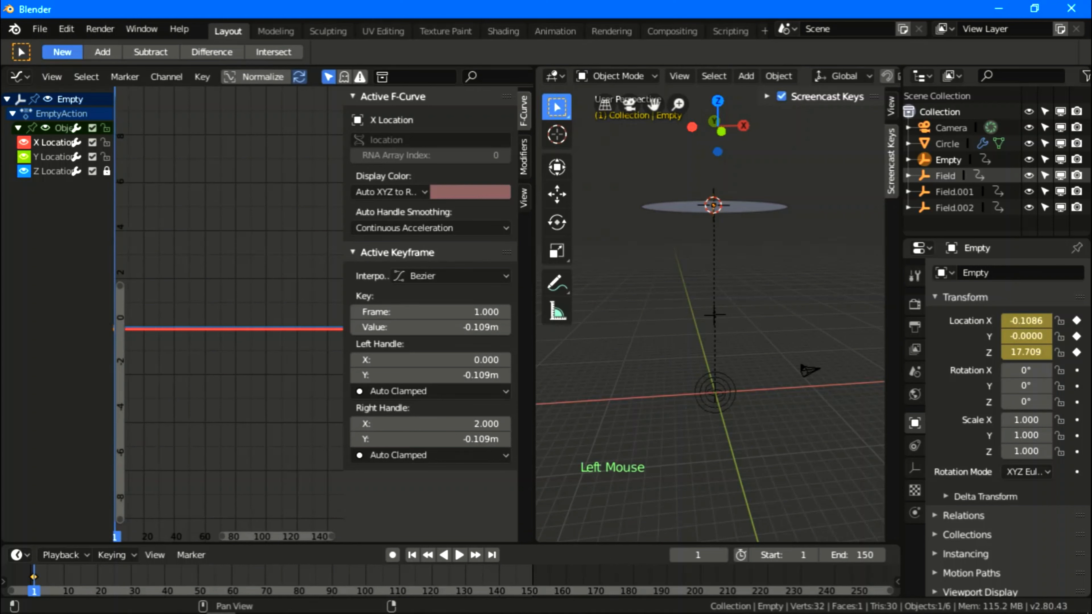
left_click(524, 157)
left_click(412, 120)
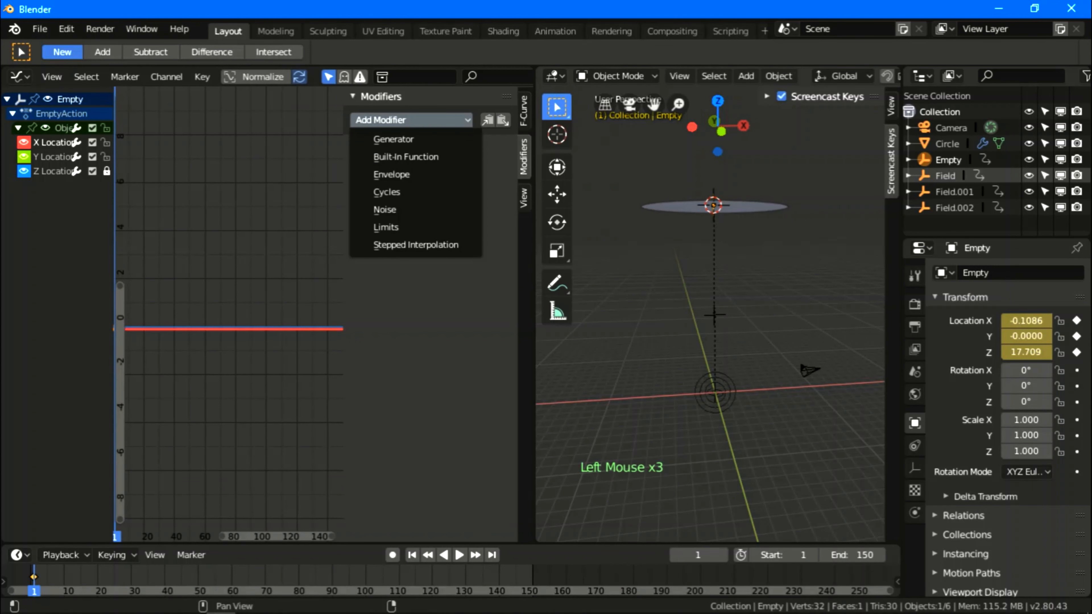
left_click(384, 210)
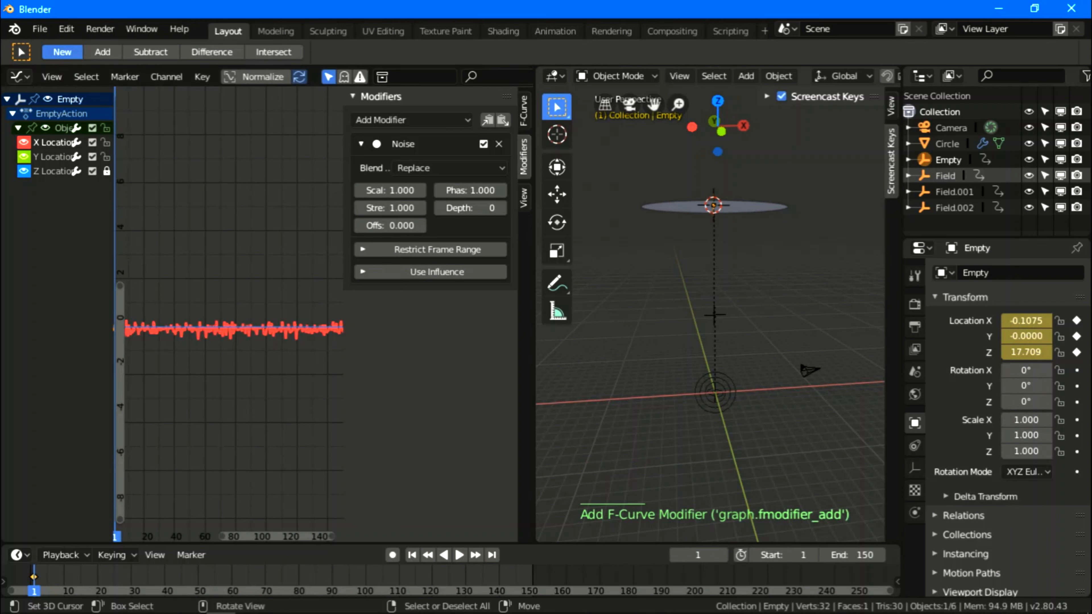
Set the X Location noise to scale 35 and strength 2, and preview the animation
left_click(390, 191)
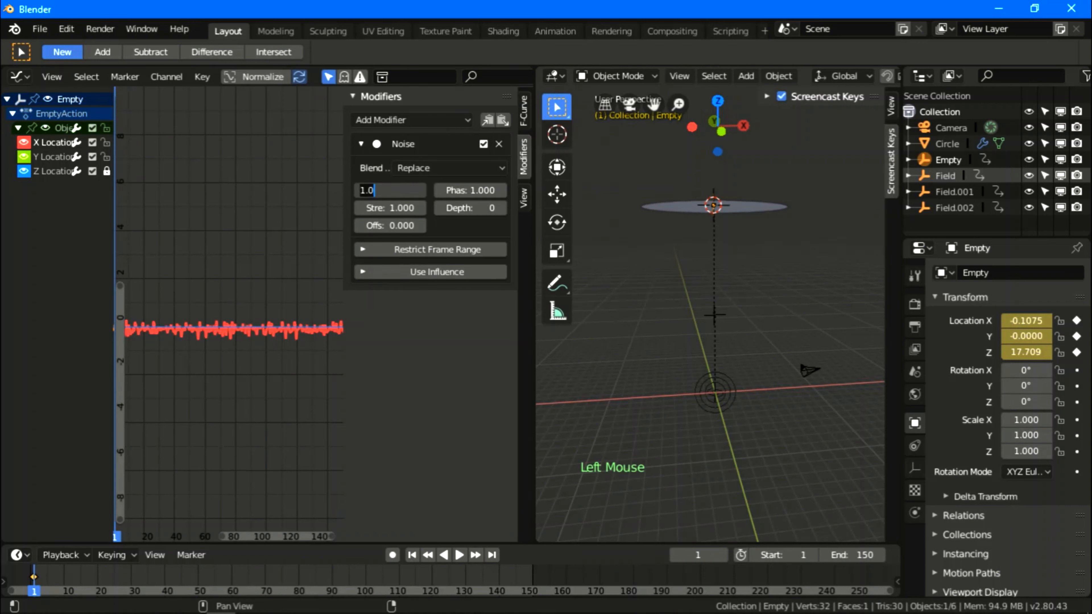
type("35")
key("Return")
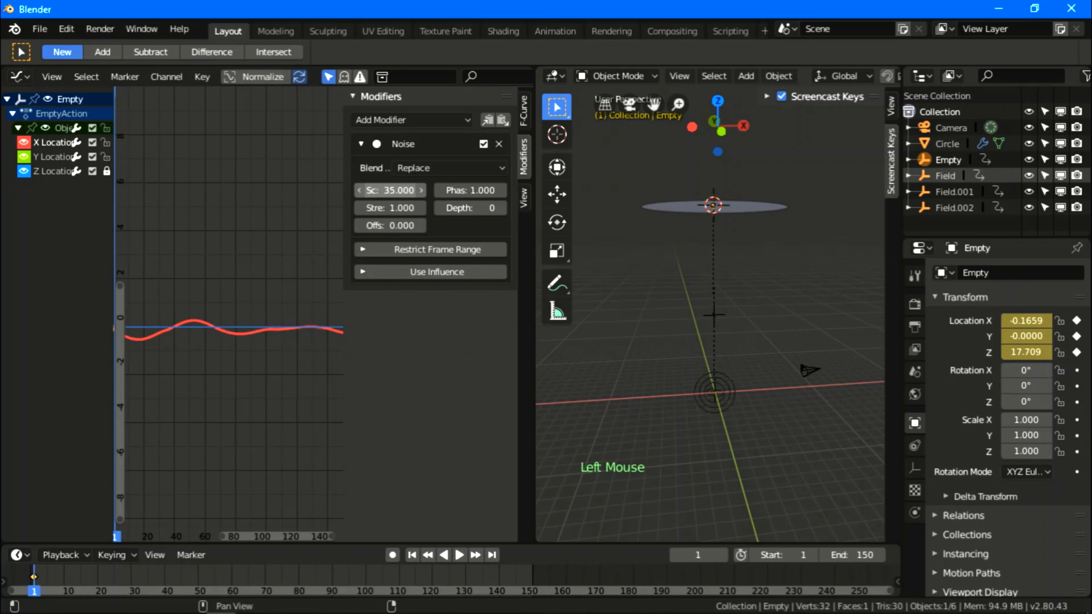
left_click(390, 208)
type("2")
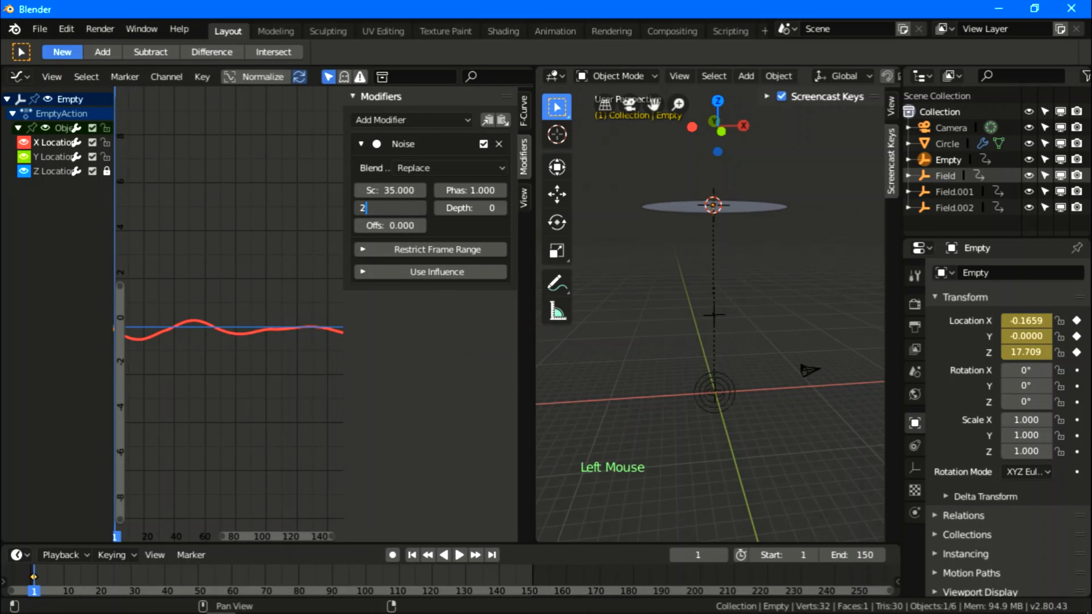
key("Return")
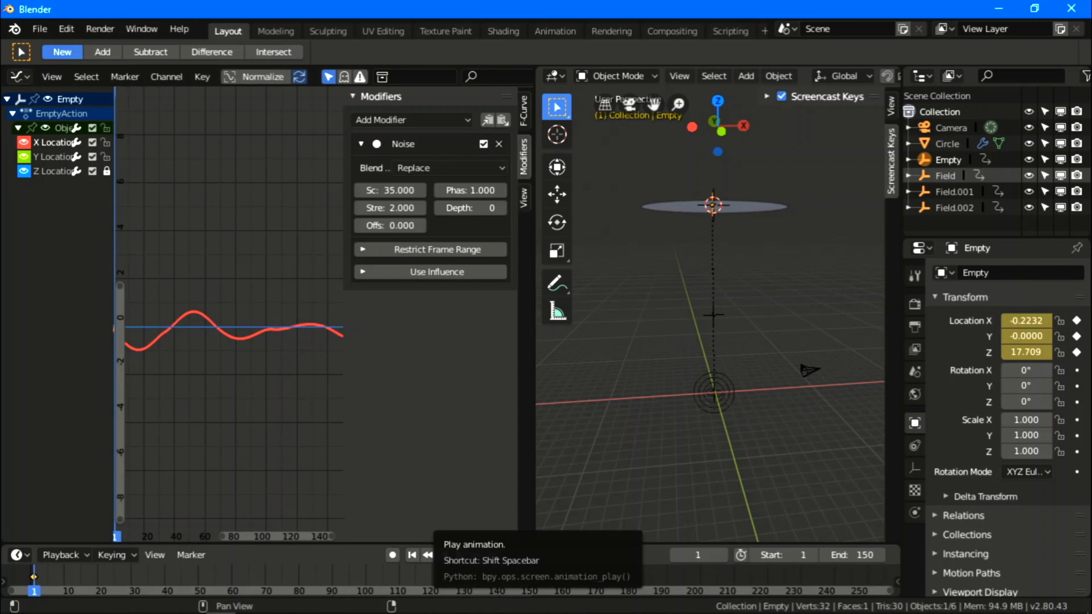
left_click(451, 555)
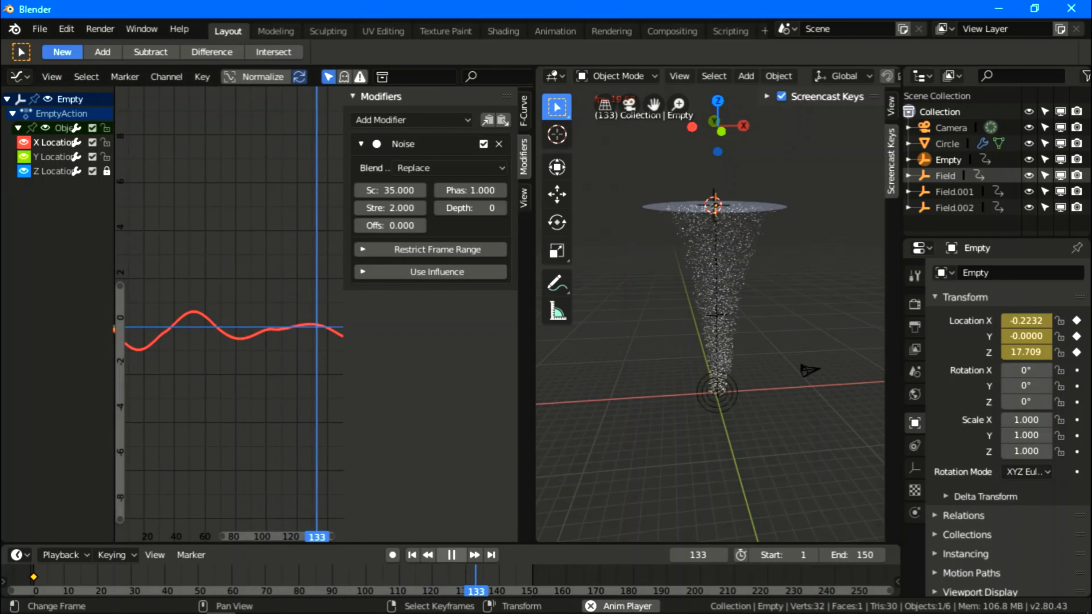
left_click(451, 555)
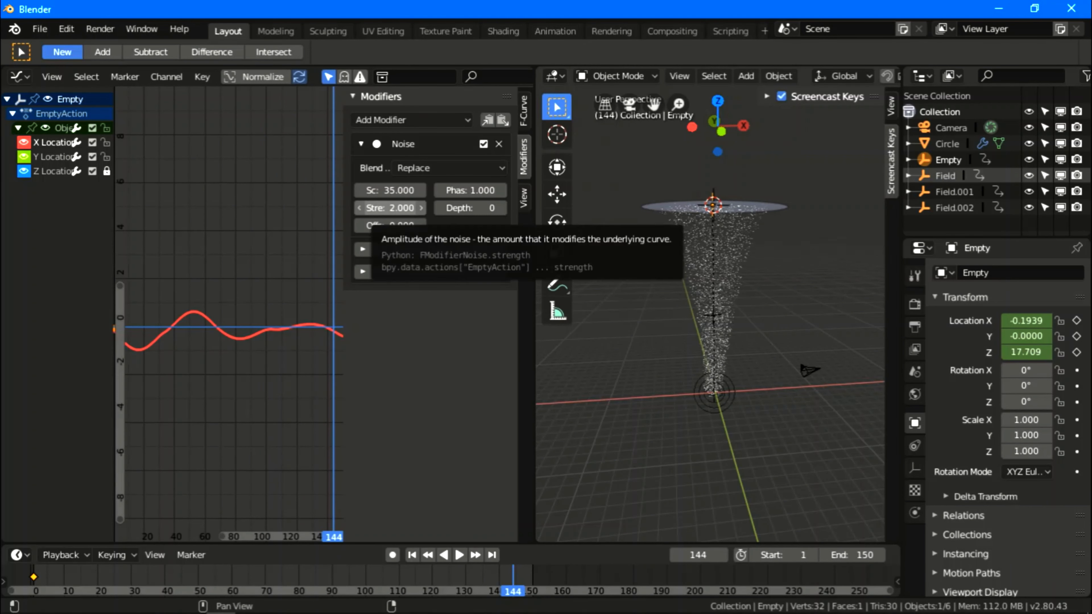
Set the X Location noise strength to 3, replay the animation from the first frame, and return to frame 1
left_click(379, 209)
key("Return")
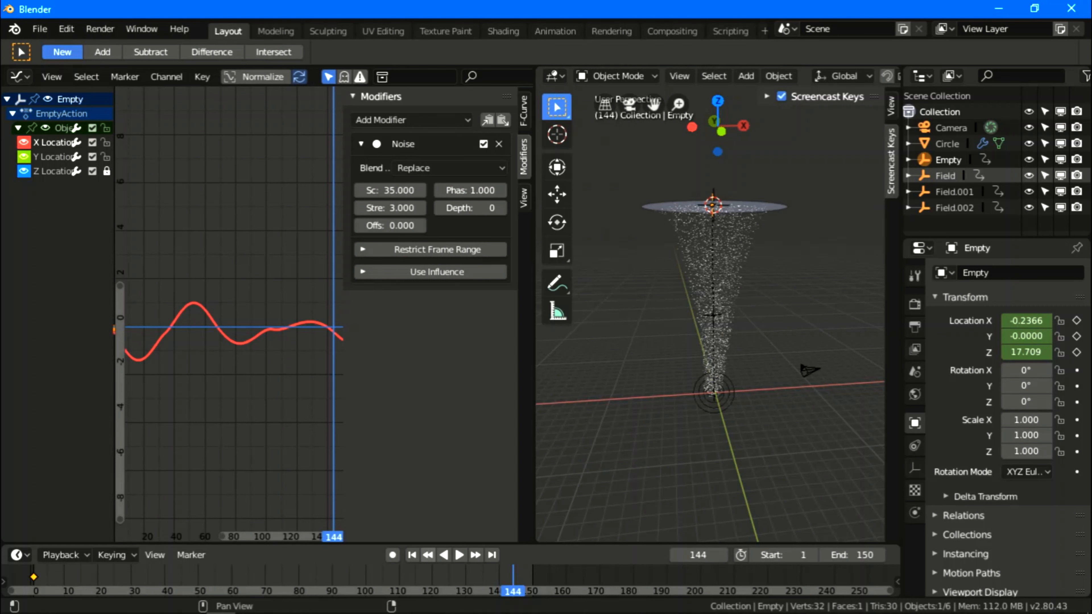
left_click(412, 555)
left_click(459, 555)
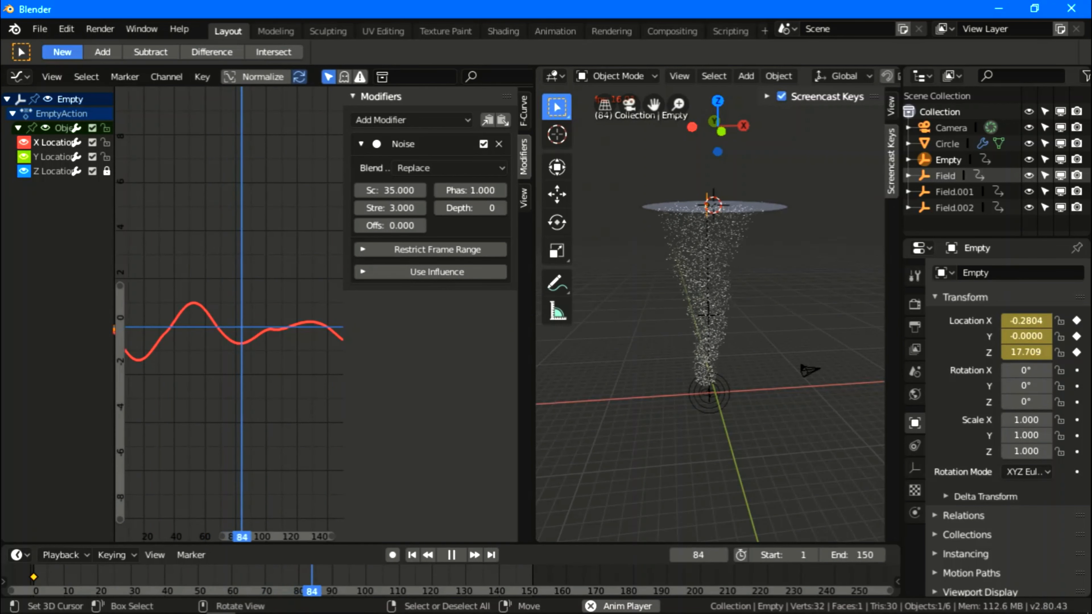
left_click(451, 555)
left_click(411, 555)
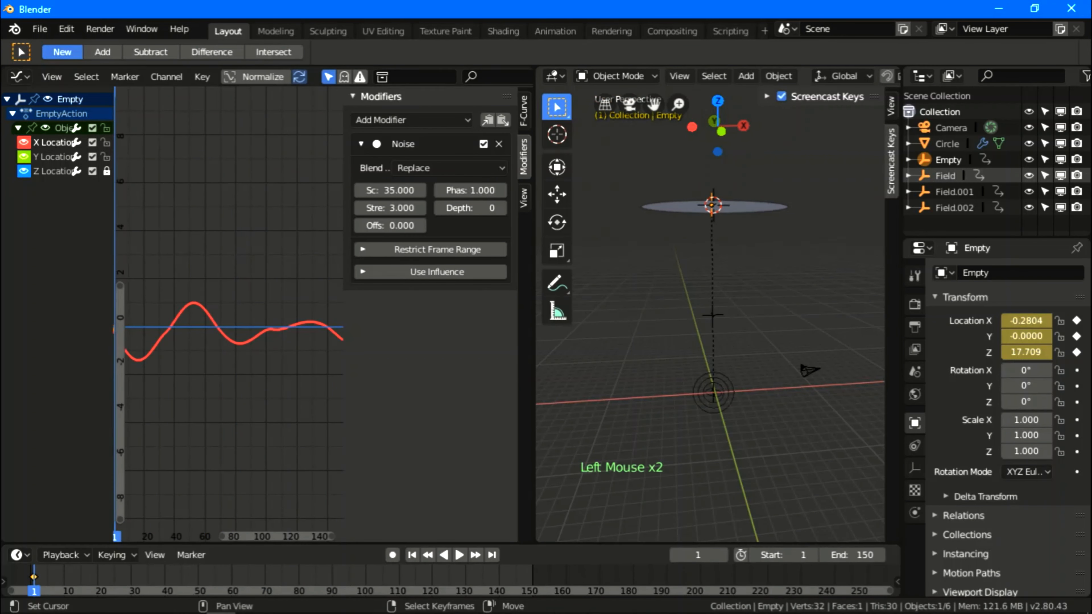
Add a Noise modifier to the empty's Y Location curve and set its scale to 35
left_click(51, 157)
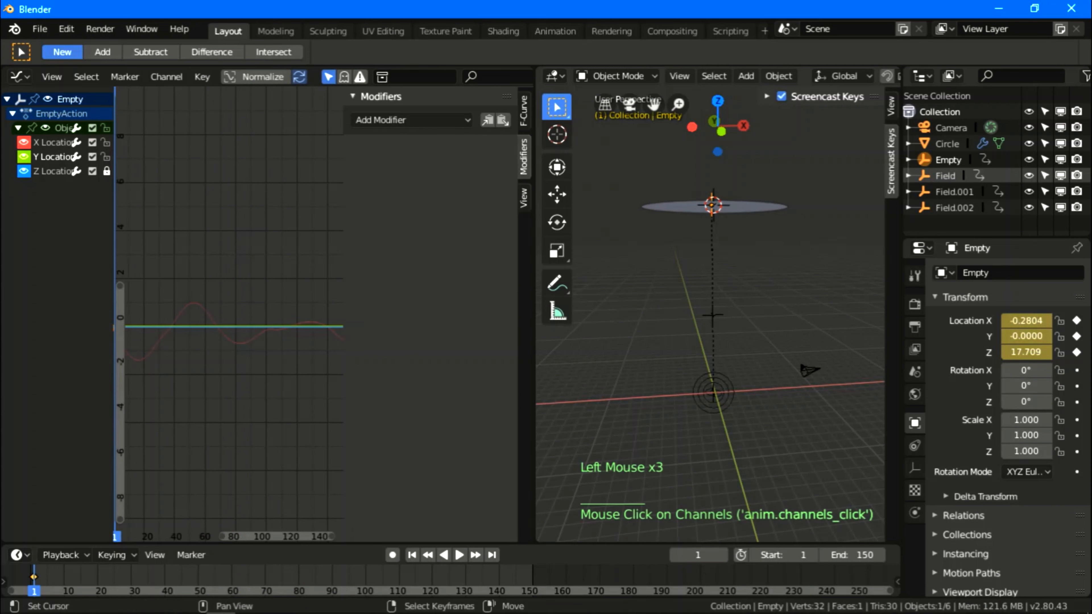
left_click(411, 119)
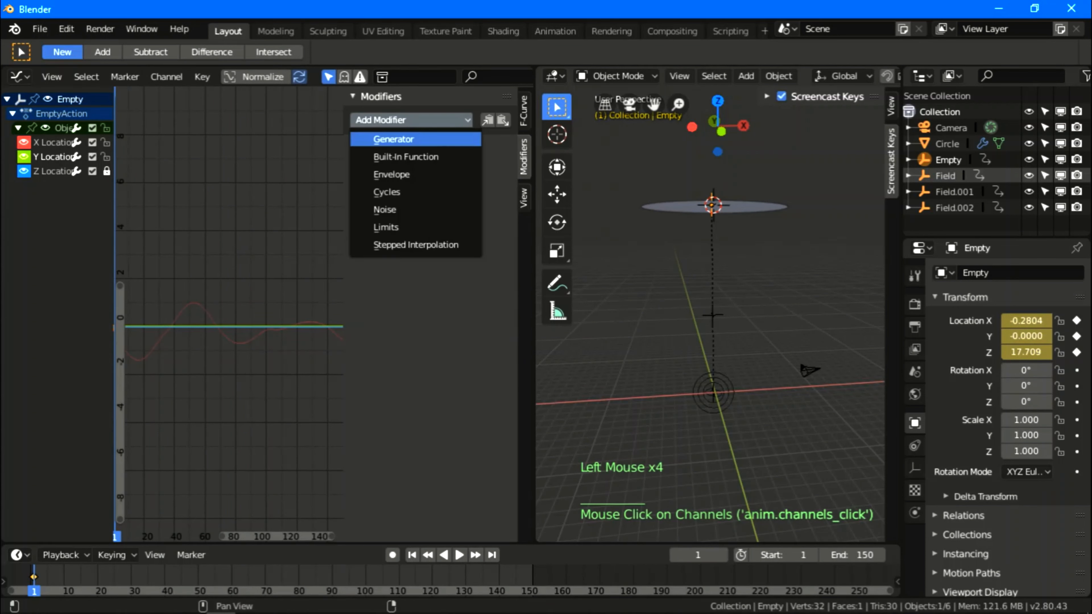
left_click(385, 209)
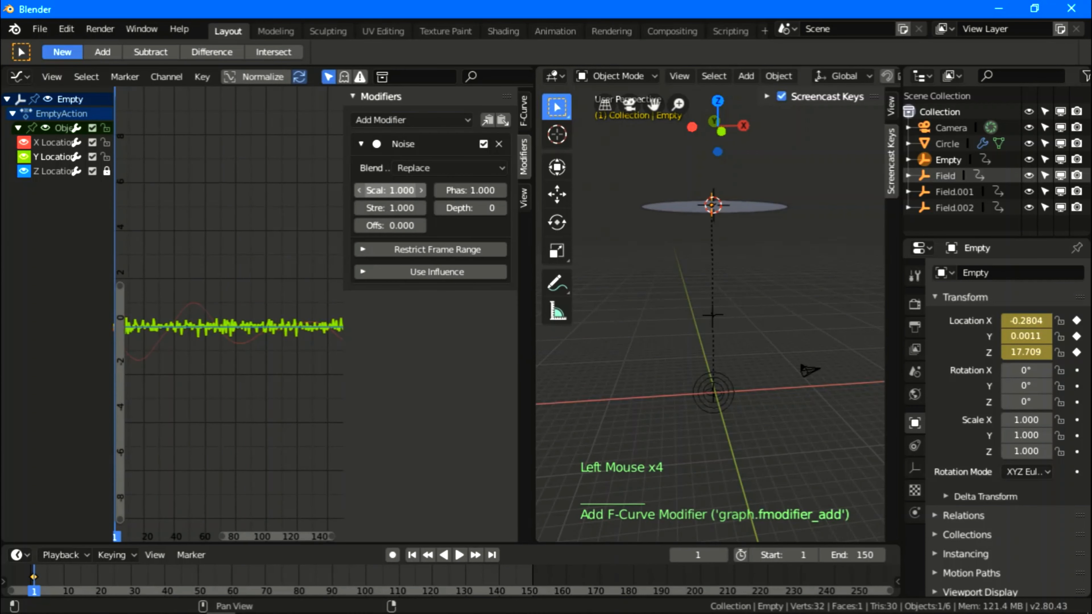
left_click(391, 191)
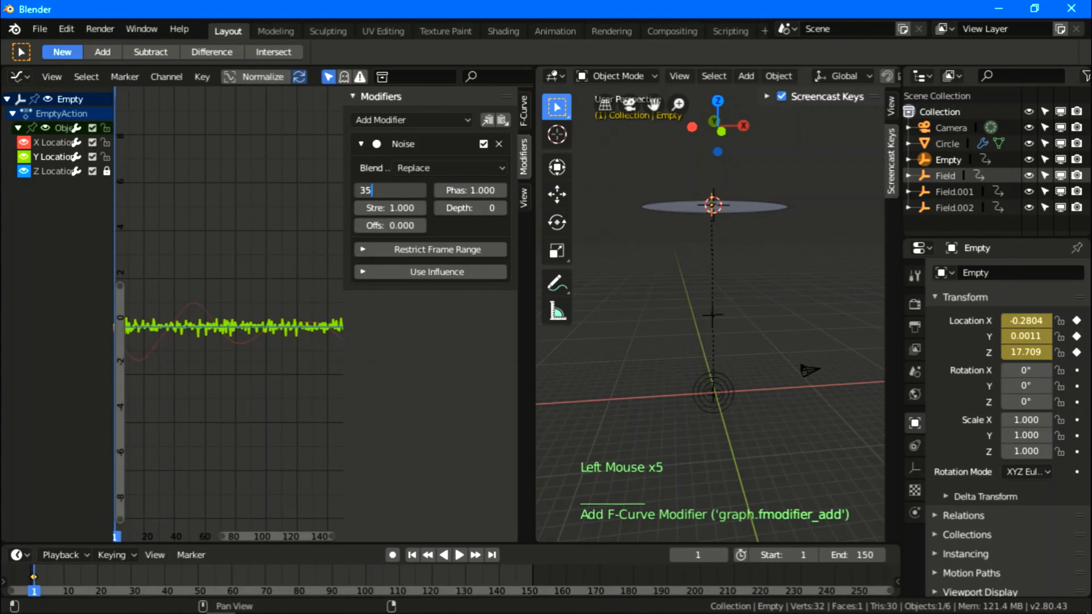
type("35")
key("BackSpace")
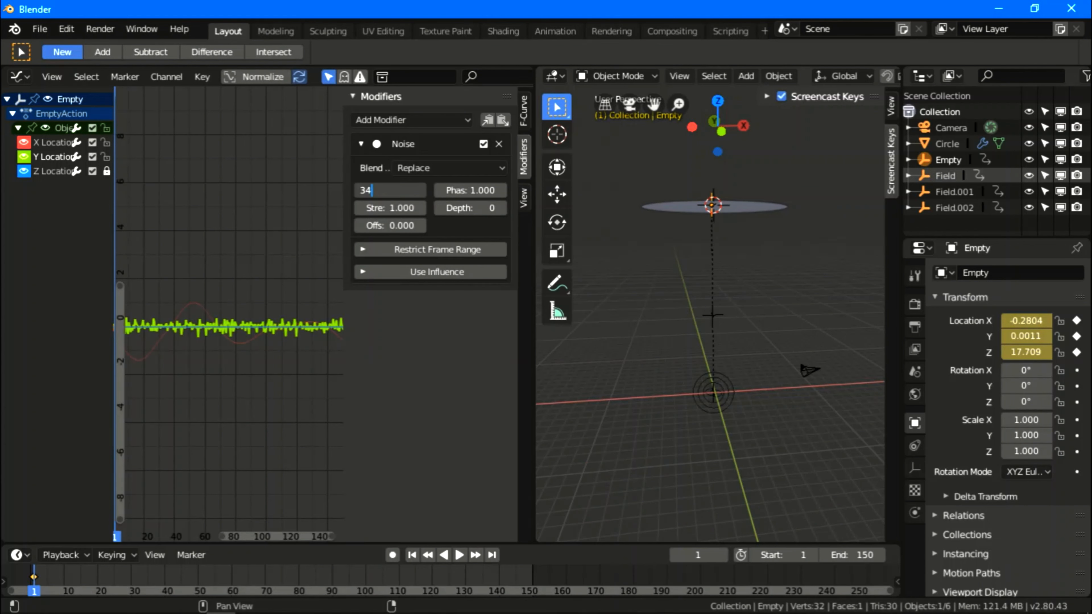
type("4")
key("Return")
left_click(390, 190)
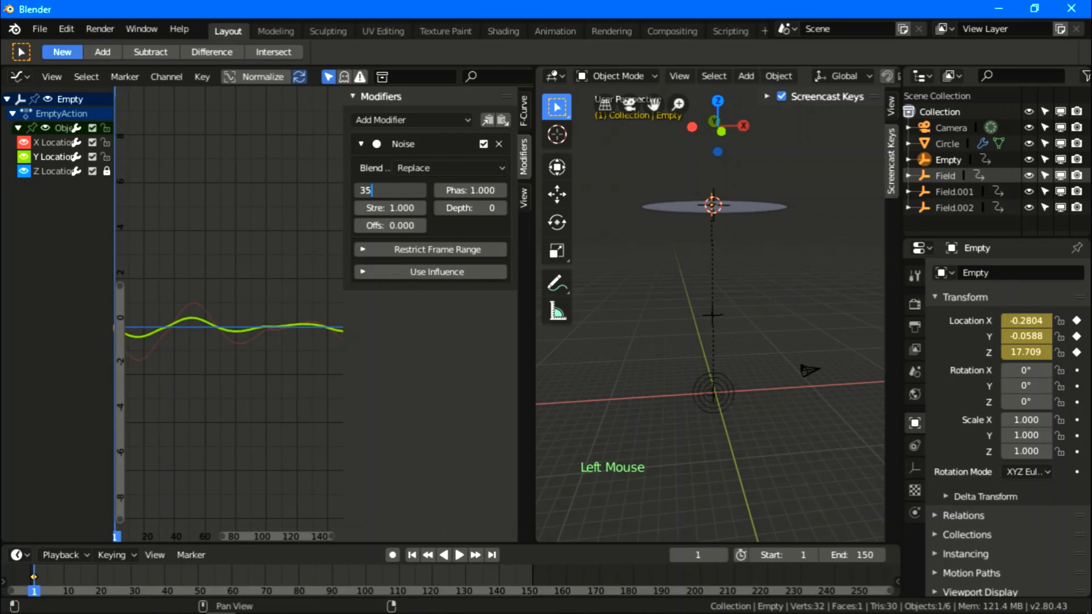
type("35")
key("Return")
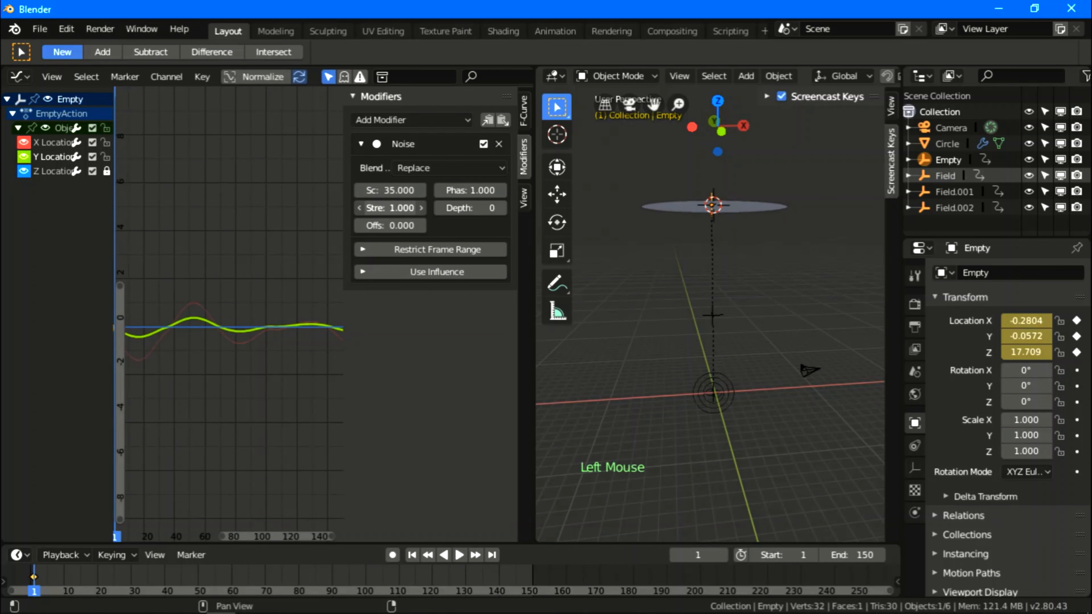
Set the Y Location noise strength to 3.5 and its phase to 10.7
left_click(390, 208)
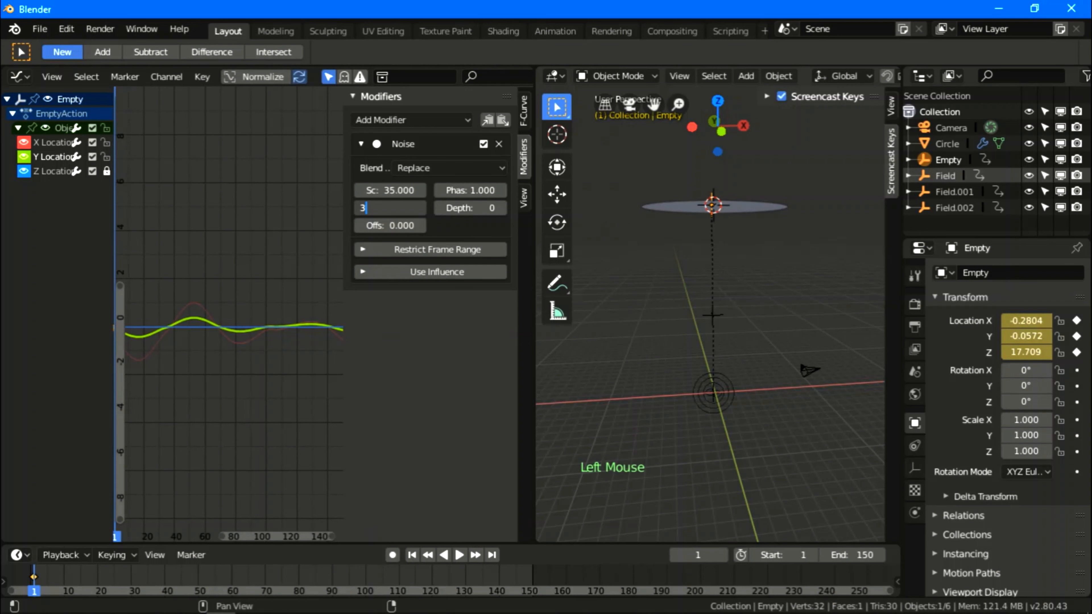
type("3.5")
key("Return")
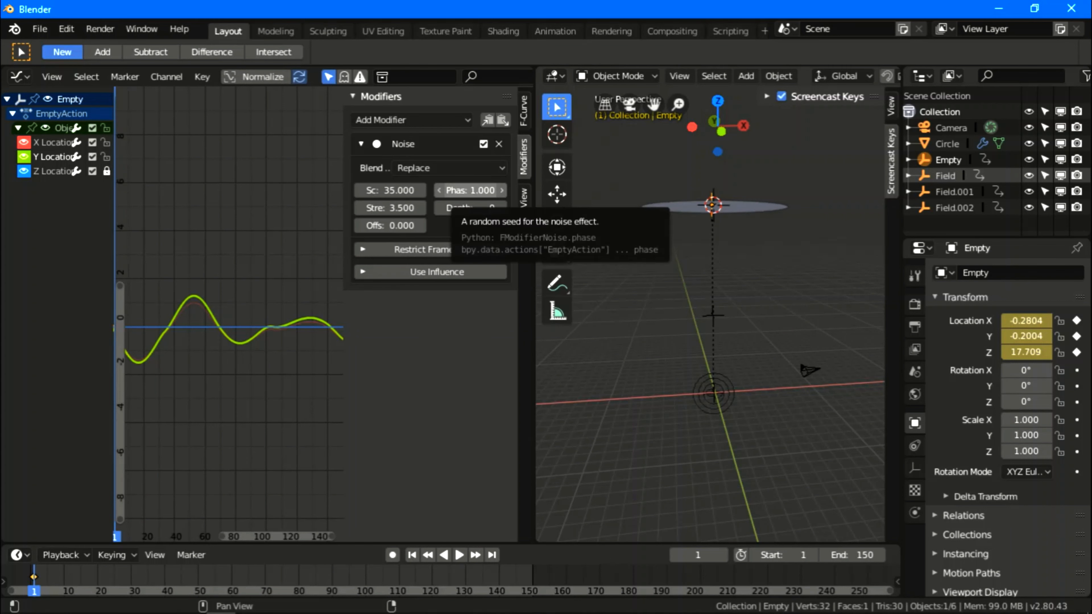
left_click_drag(470, 190, 517, 191)
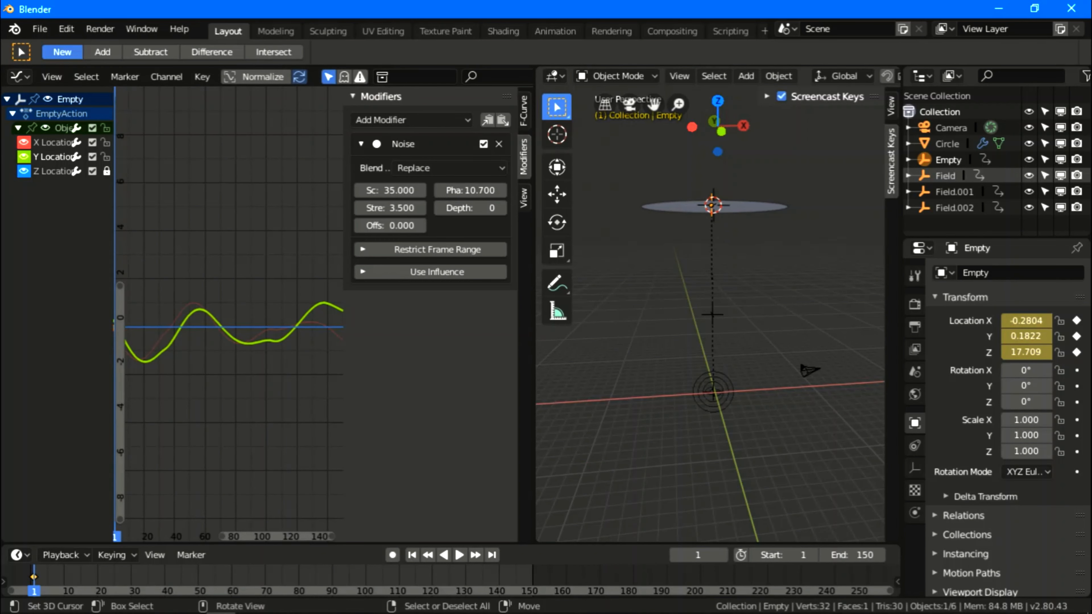
Widen the 3D viewport, play the tornado animation to check its sway, and return to frame 1
left_click_drag(535, 344, 470, 344)
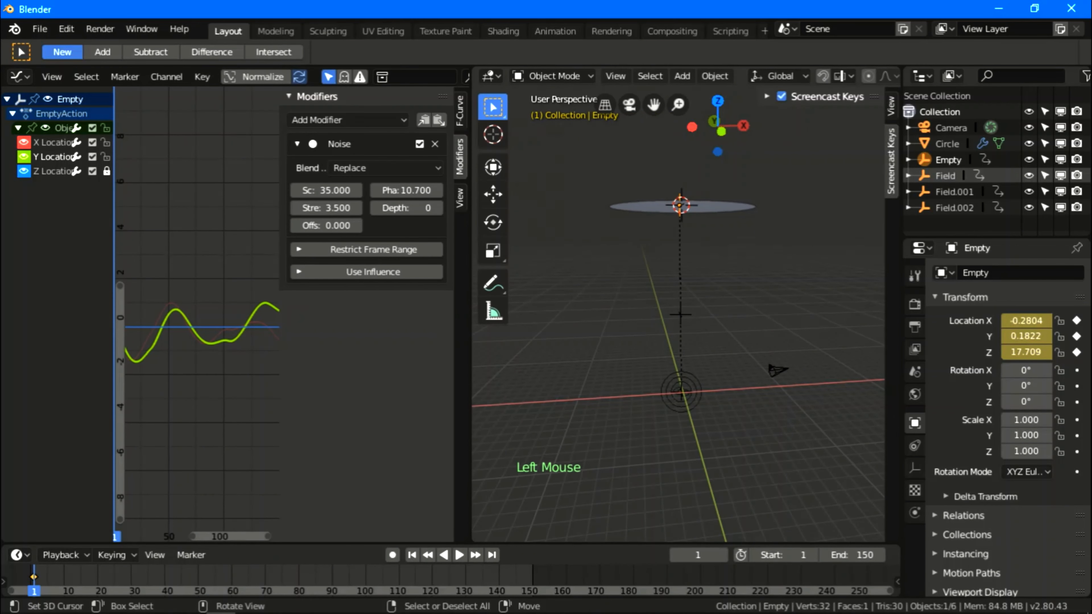
scroll(679, 316, "up", 2)
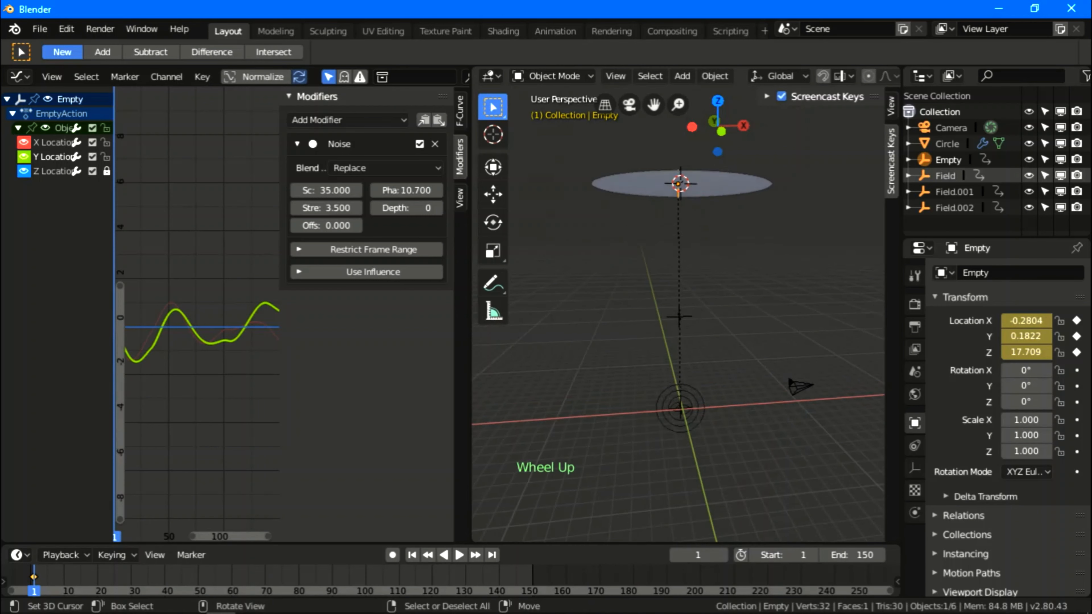
scroll(679, 317, "down", 1)
left_click(459, 555)
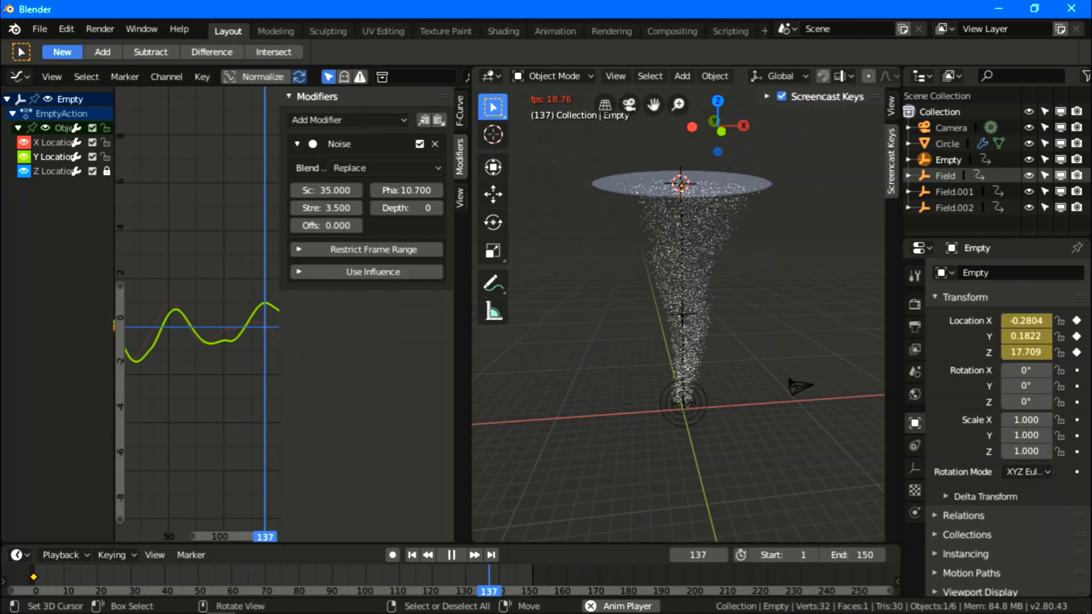
left_click(451, 555)
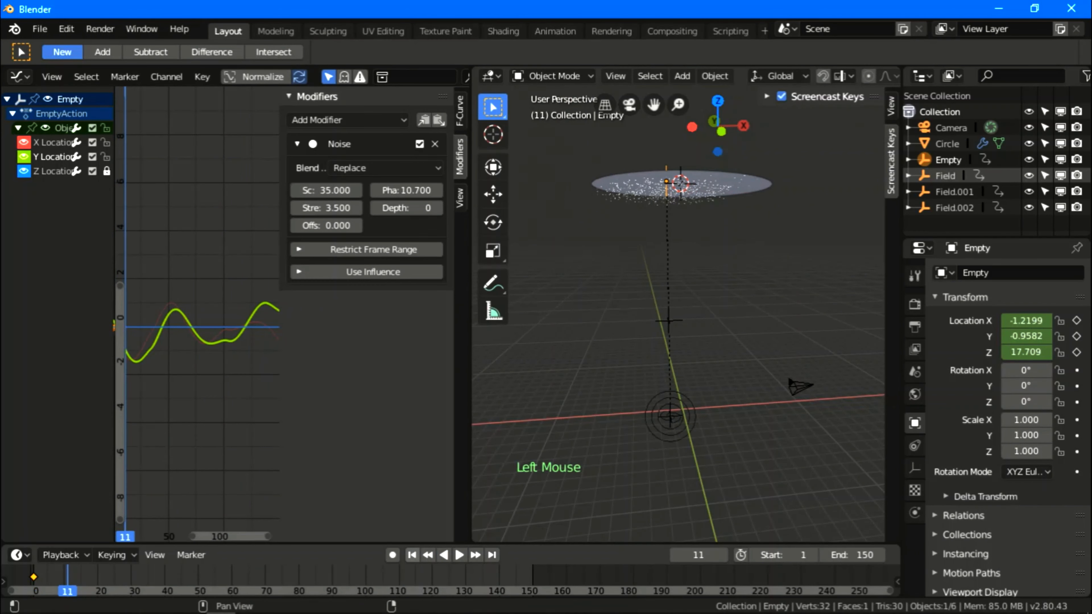
left_click(412, 555)
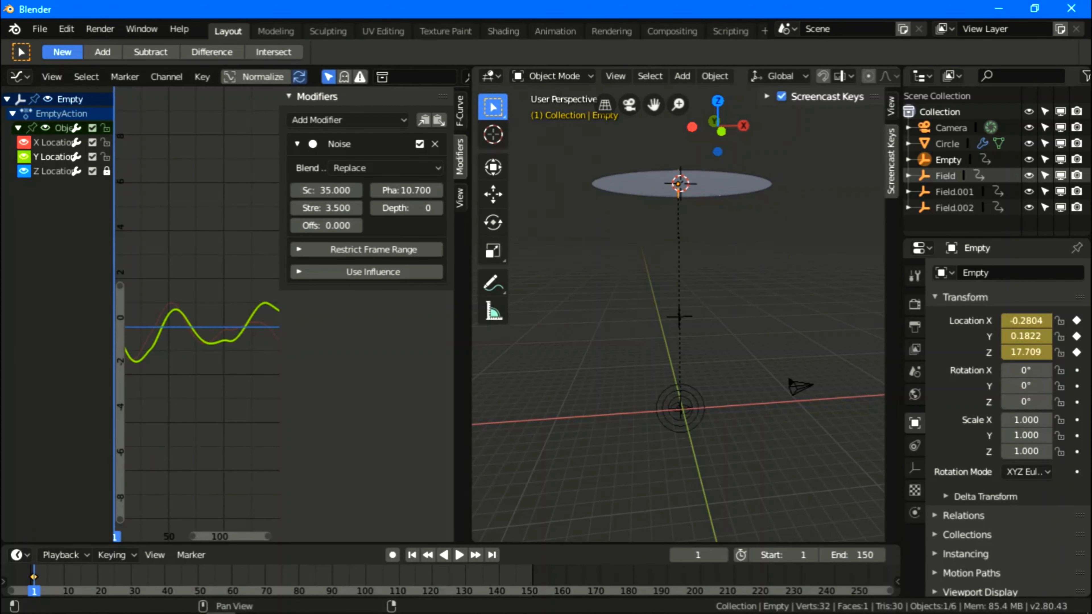
Enlarge the 3D viewport over the graph editor and snap the 3D cursor to the world origin
left_click_drag(472, 69, 447, 76)
scroll(447, 215, "down", 4)
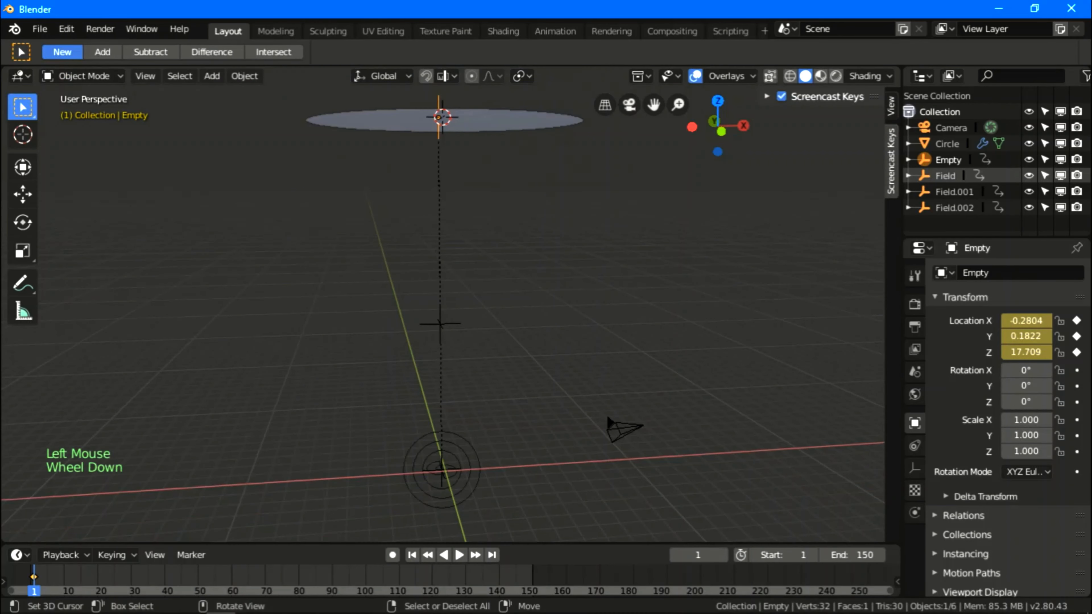
scroll(443, 301, "up", 3)
middle_click_drag(443, 301, 450, 293)
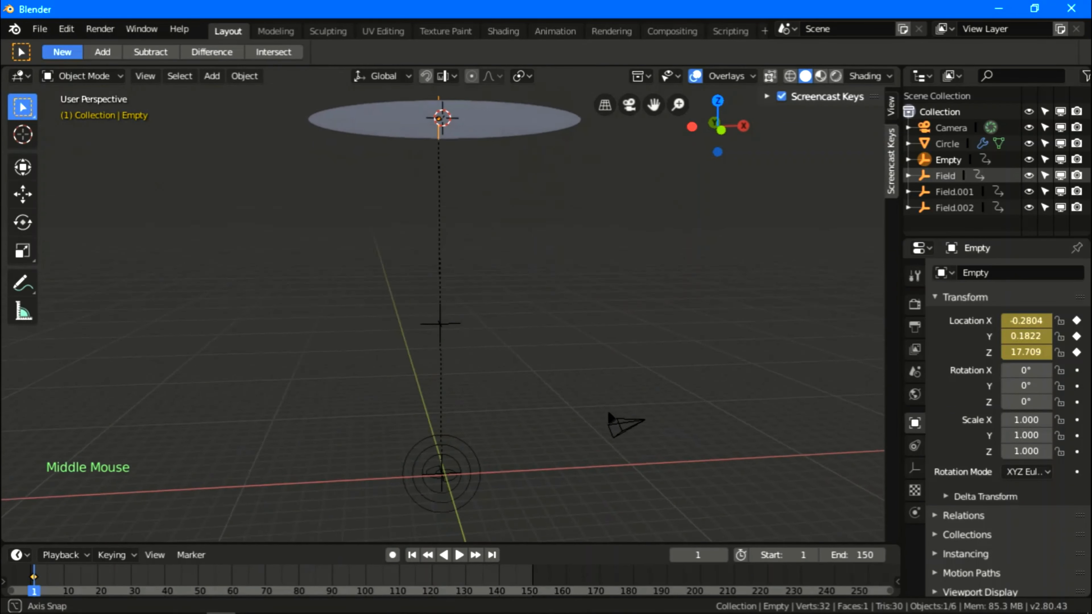
scroll(443, 301, "down", 4)
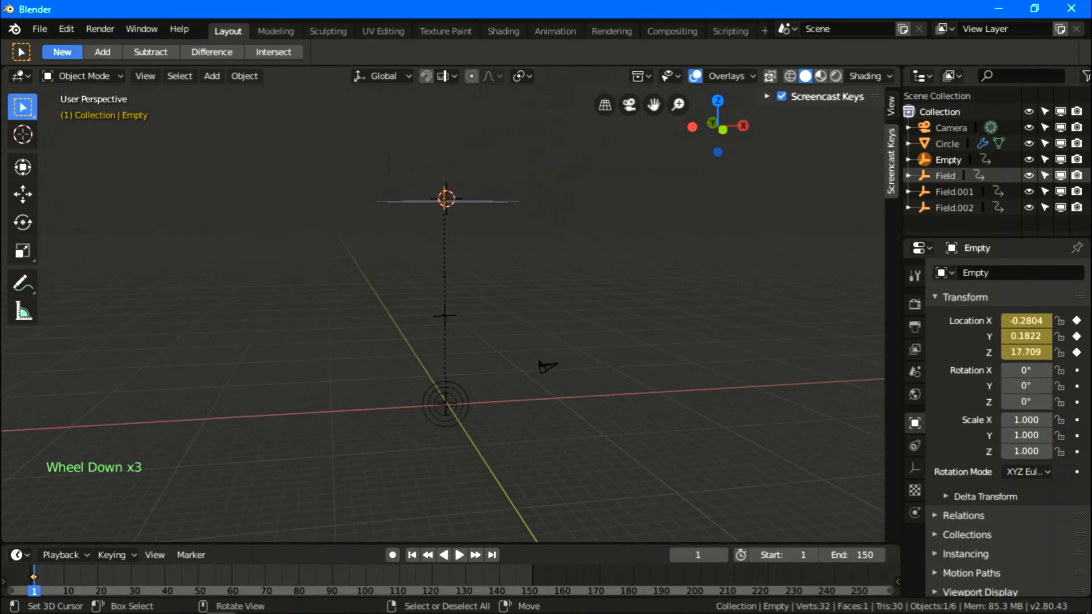
scroll(443, 301, "up", 3)
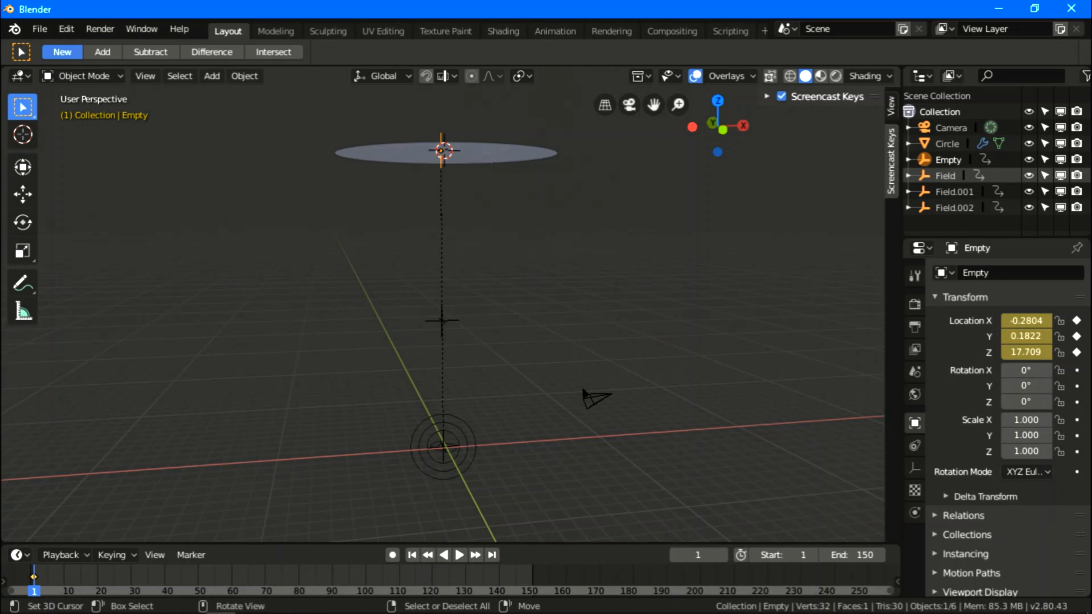
key("shift+s")
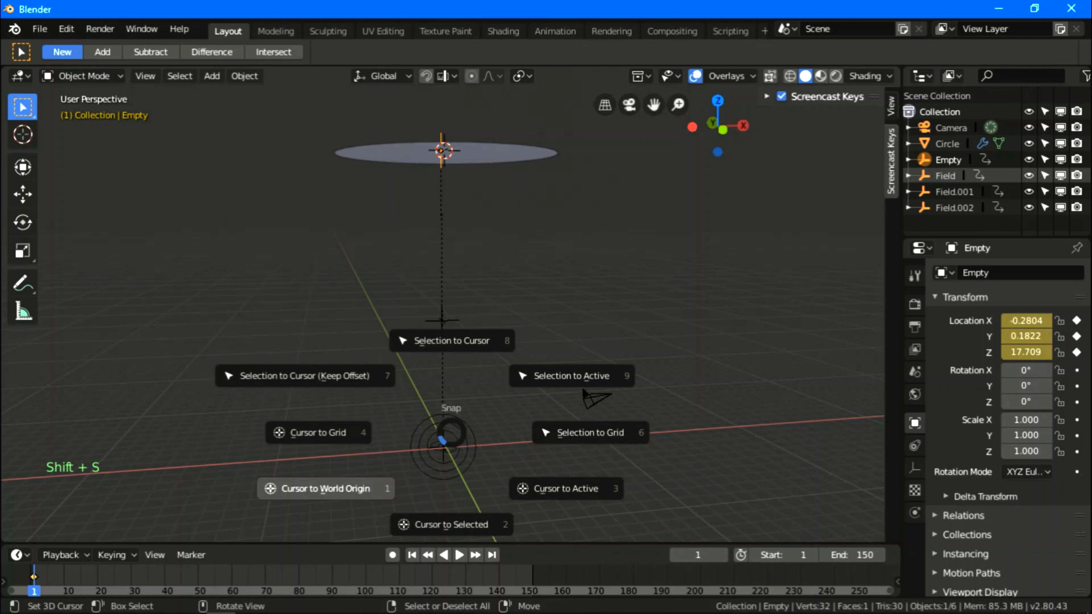
left_click(325, 488)
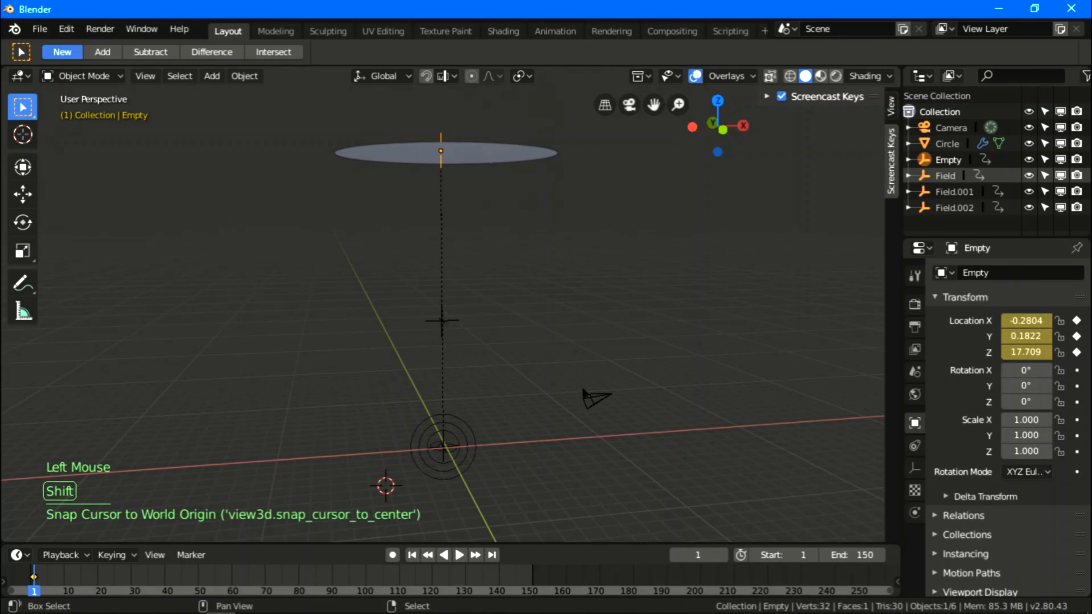
key("shift+s")
left_click(369, 501)
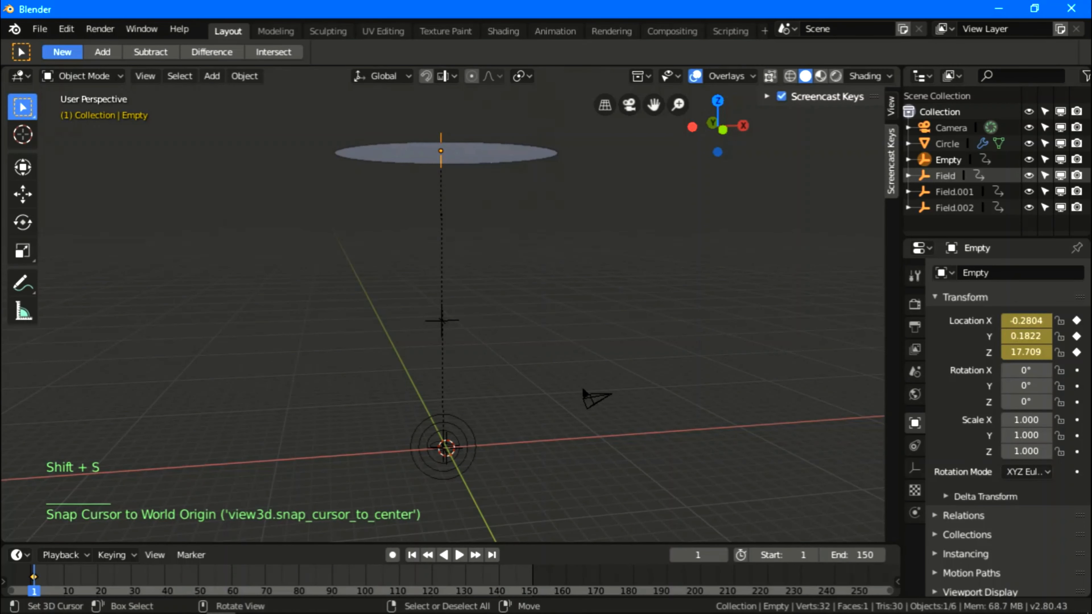
Add a mesh circle at the world origin and scale it up about 7 times
middle_click_drag(516, 301, 540, 301)
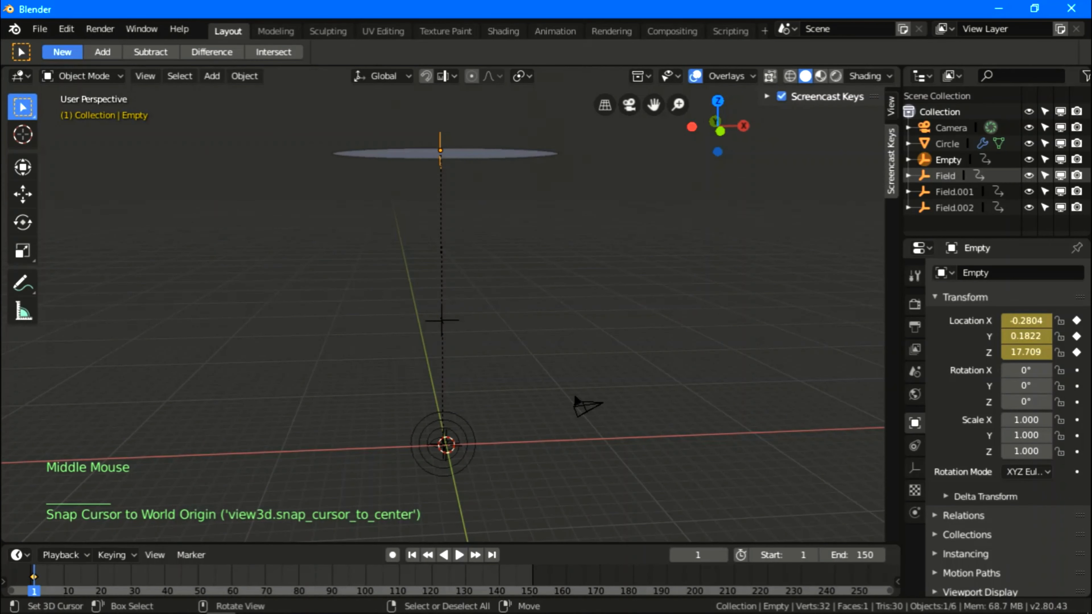
key("shift+a")
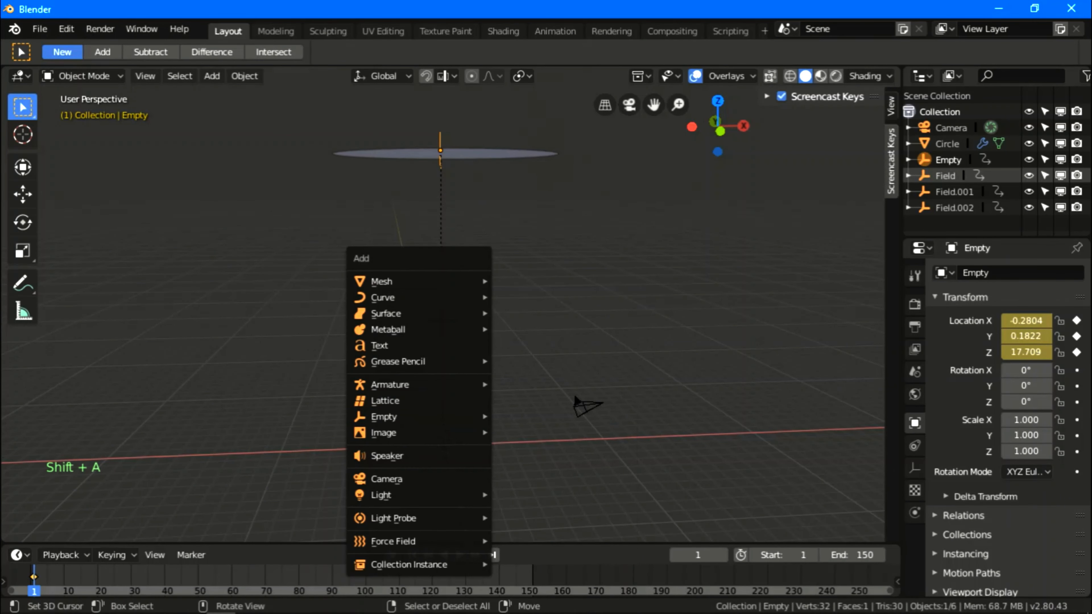
mouse_move(473, 281)
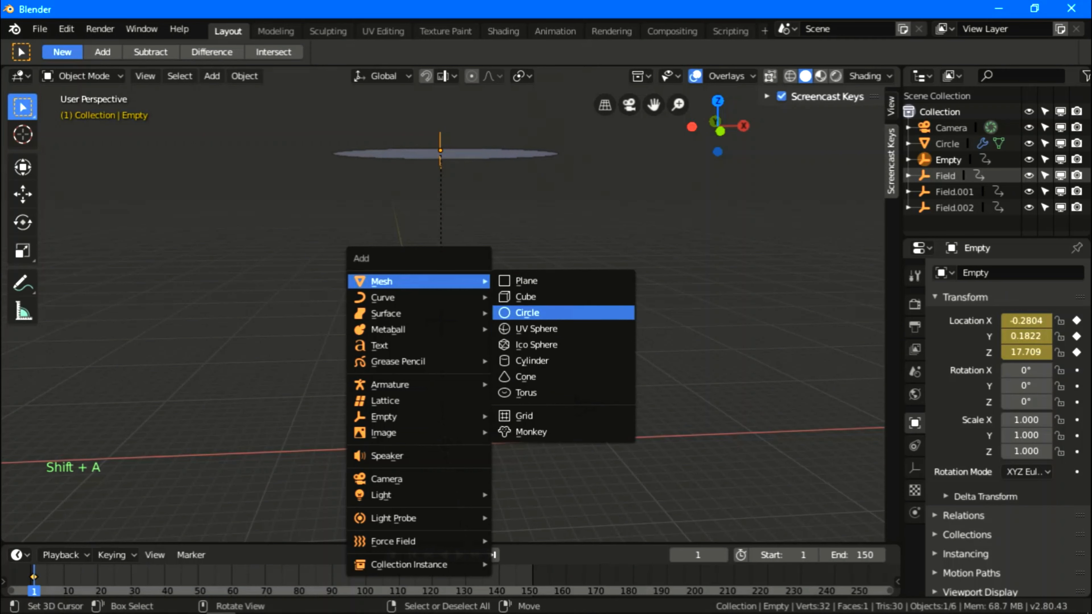
left_click(531, 310)
scroll(442, 314, "up", 1)
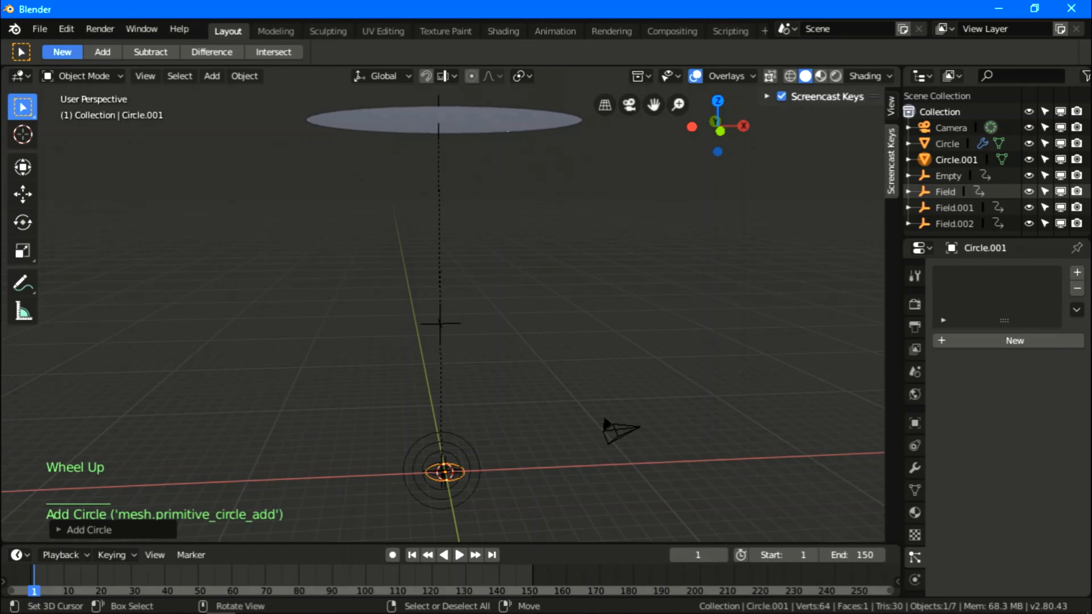
scroll(443, 314, "down", 2)
key("s")
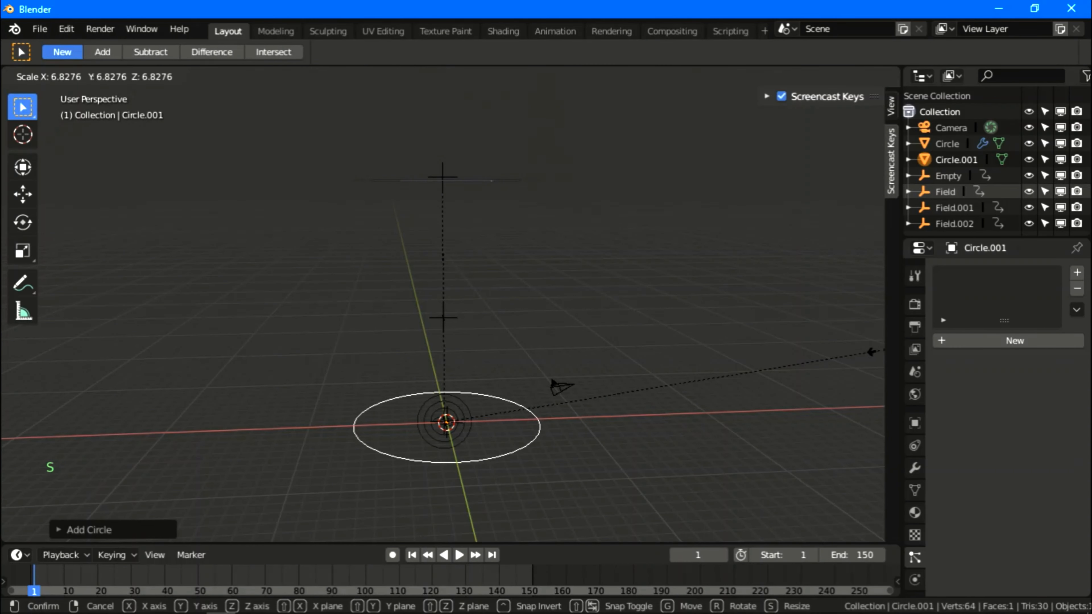
left_click(867, 353)
Extrude the ground circle's vertices in place in Edit Mode and scale the new loop inward to about 0.5
middle_click(443, 314)
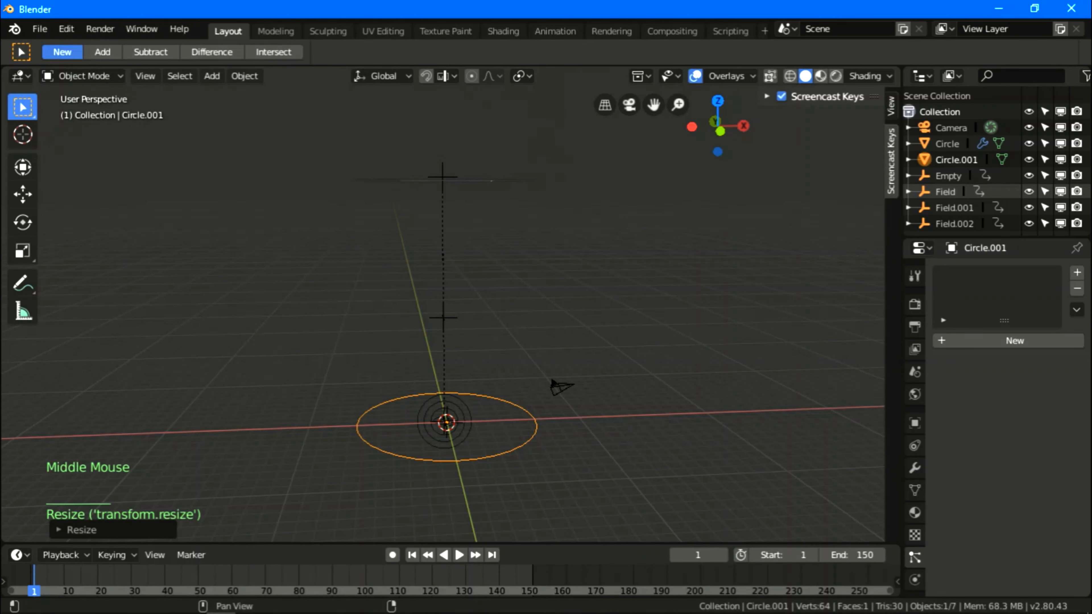
mouse_move(443, 314)
middle_mouse_down()
mouse_move(387, 349)
mouse_move(495, 317)
mouse_move(432, 307)
middle_mouse_up()
scroll(443, 318, "up", 1)
key("Tab")
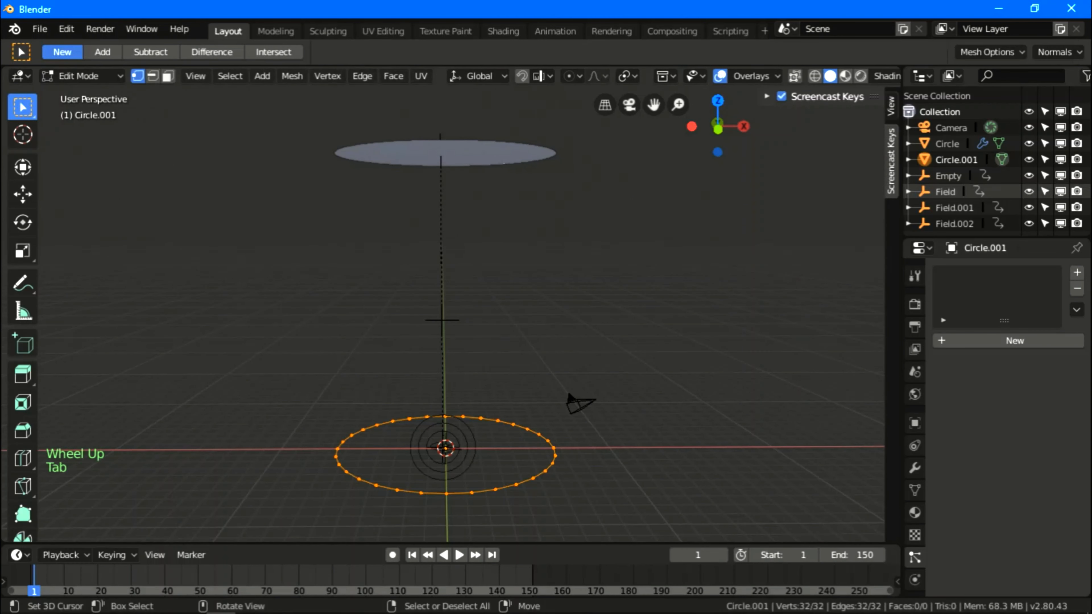
key("e")
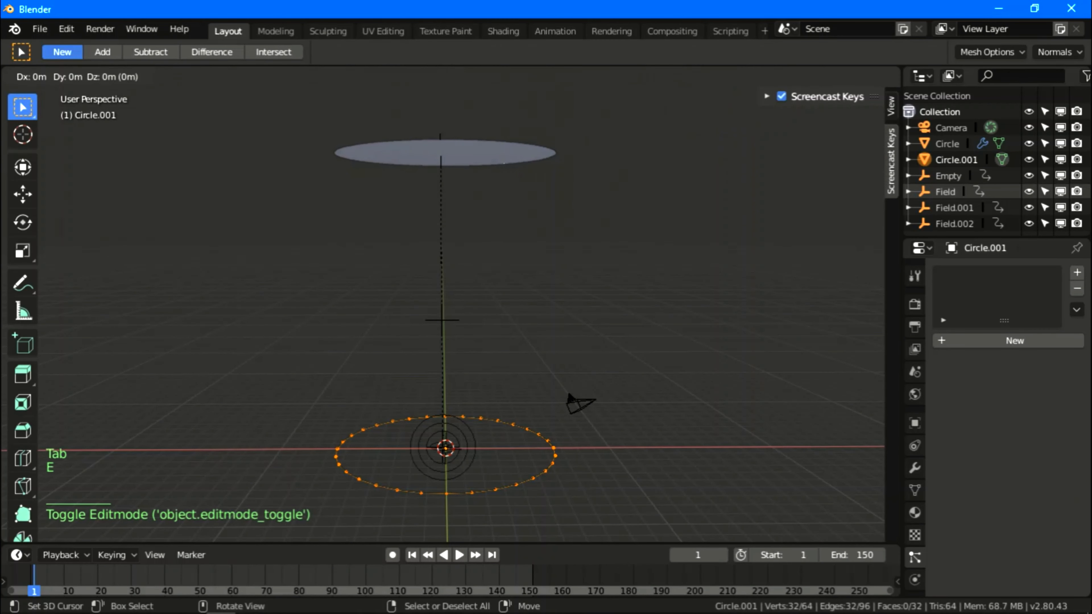
key("Return")
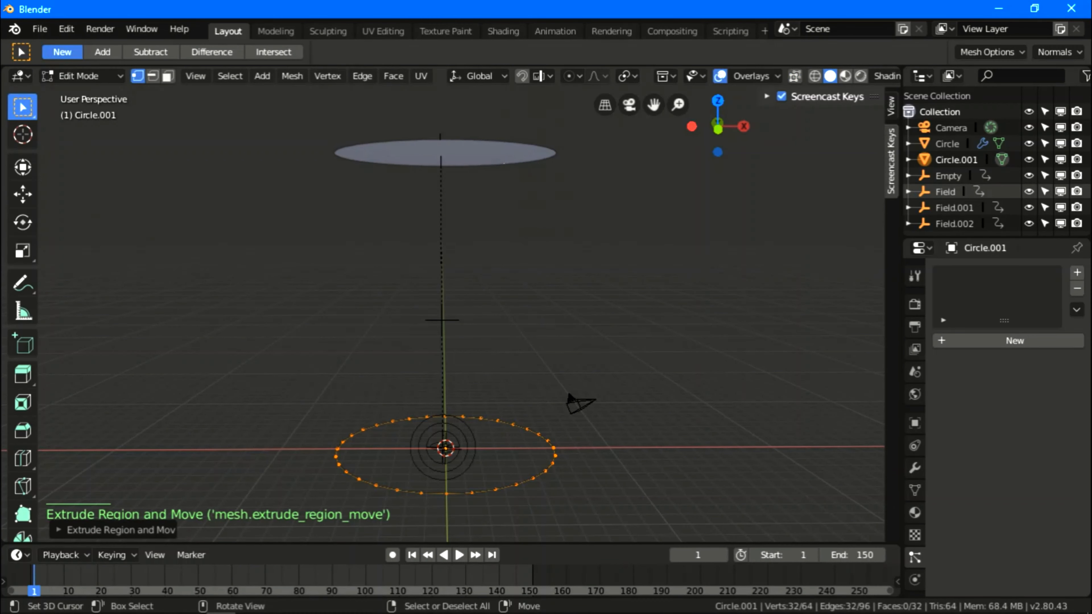
key("s")
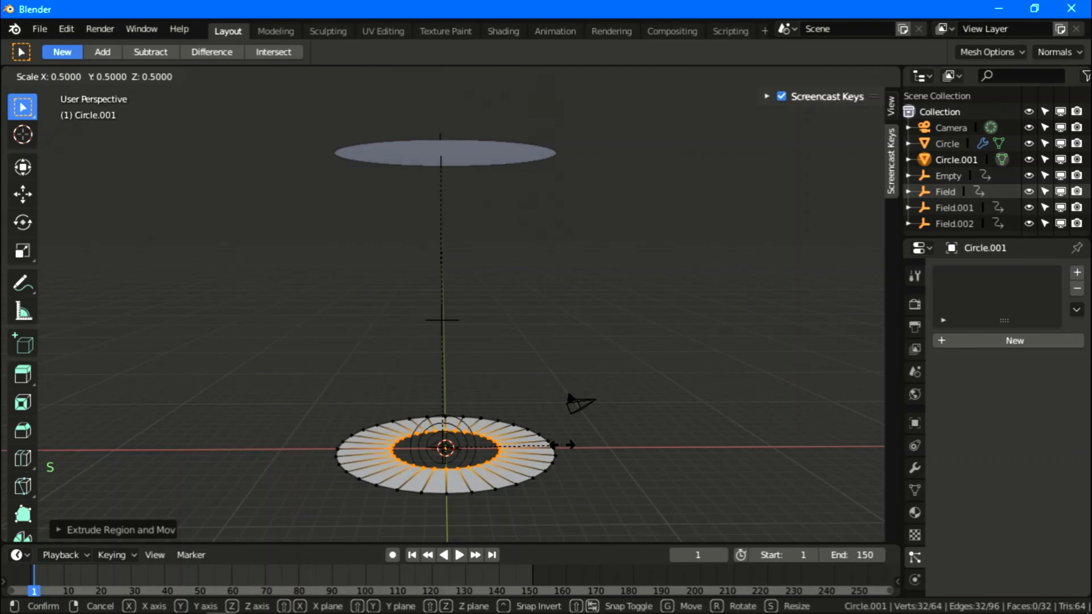
left_click(559, 447)
Scale the ring's inner loop down slightly further to narrow the hole, and return to Object Mode
middle_click_drag(558, 447, 529, 435)
key("s")
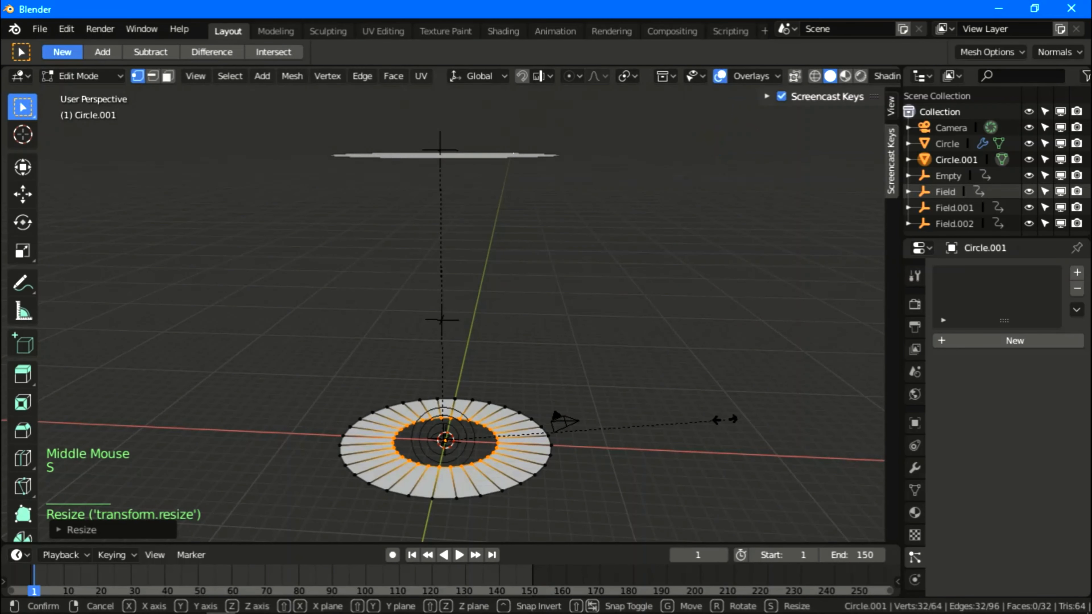
left_click(665, 416)
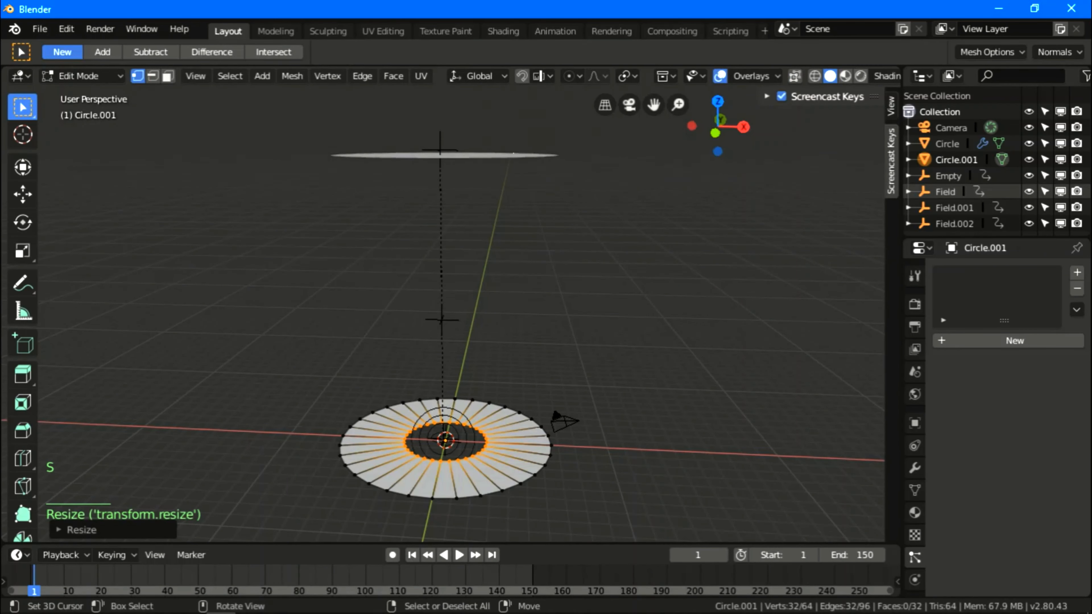
middle_click_drag(664, 416, 654, 400)
key("Tab")
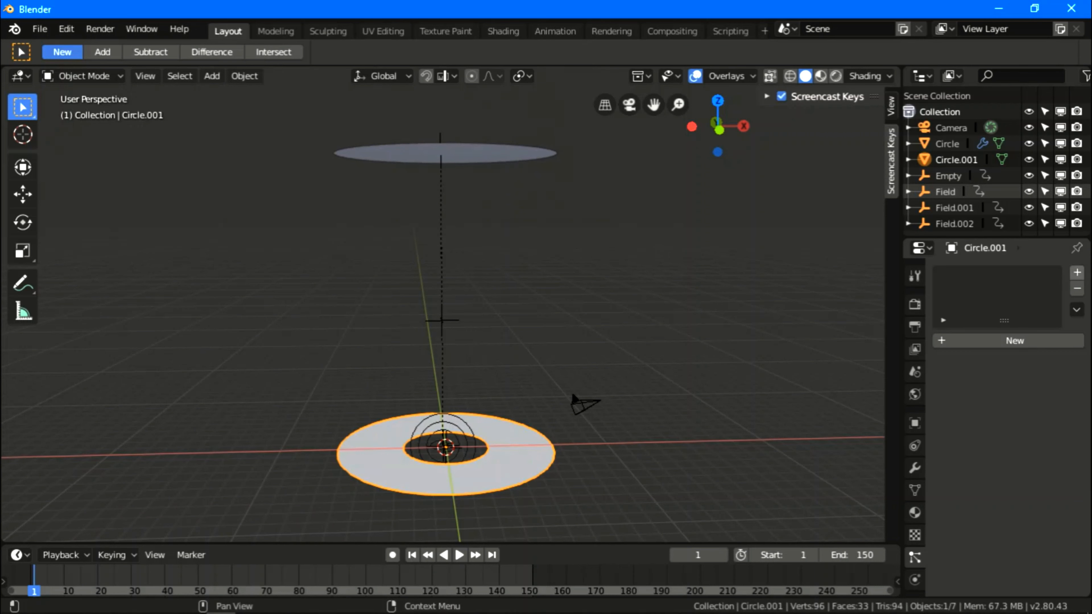
Add a particle system to the ground ring with 40000 particles and an emission end frame of 150
left_click(1077, 272)
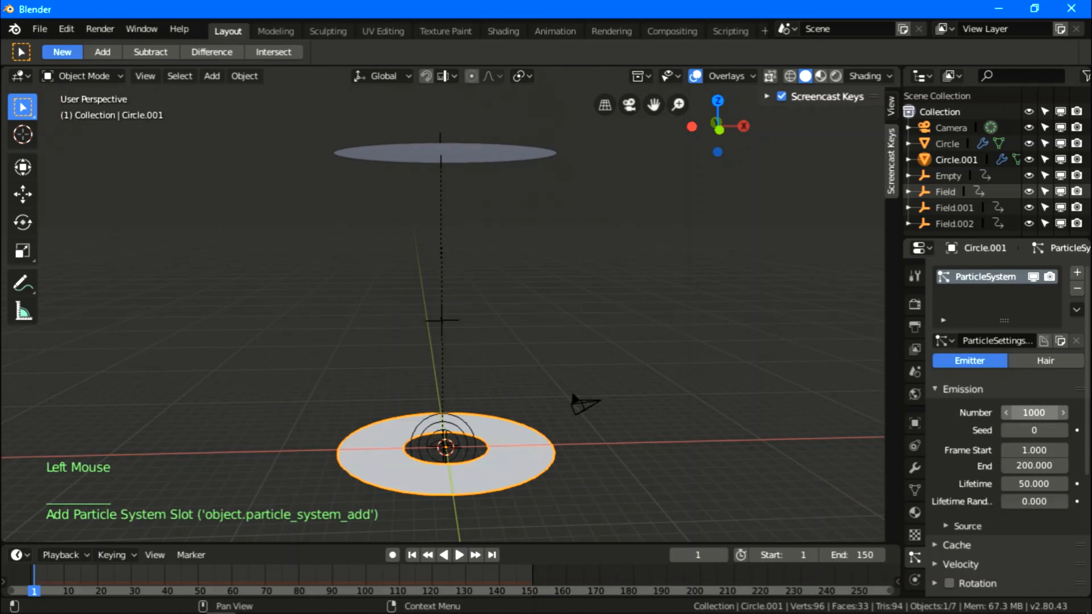
double_click(1034, 412)
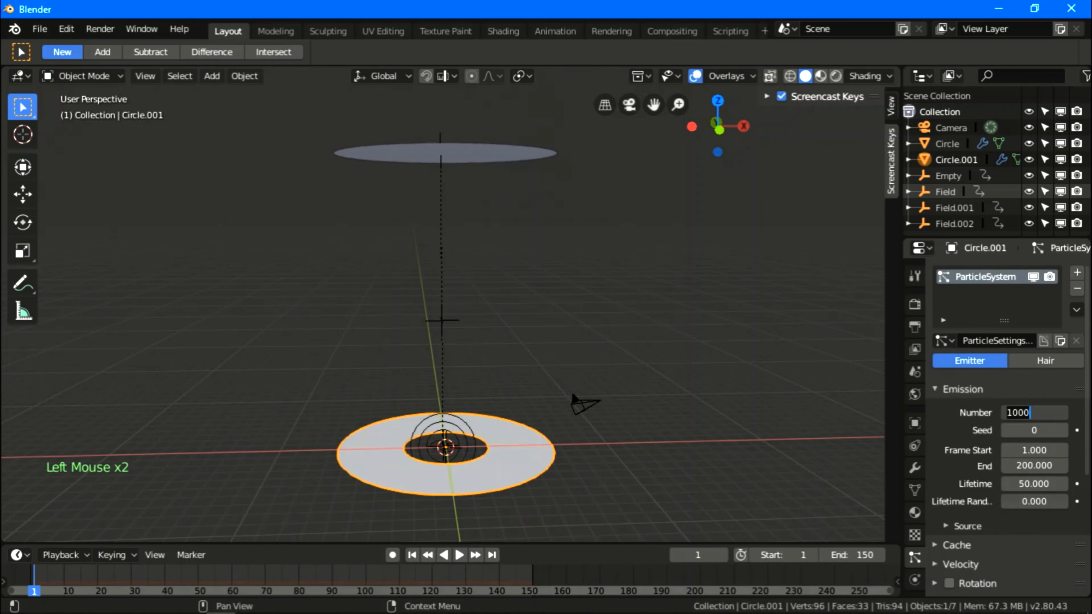
type("40")
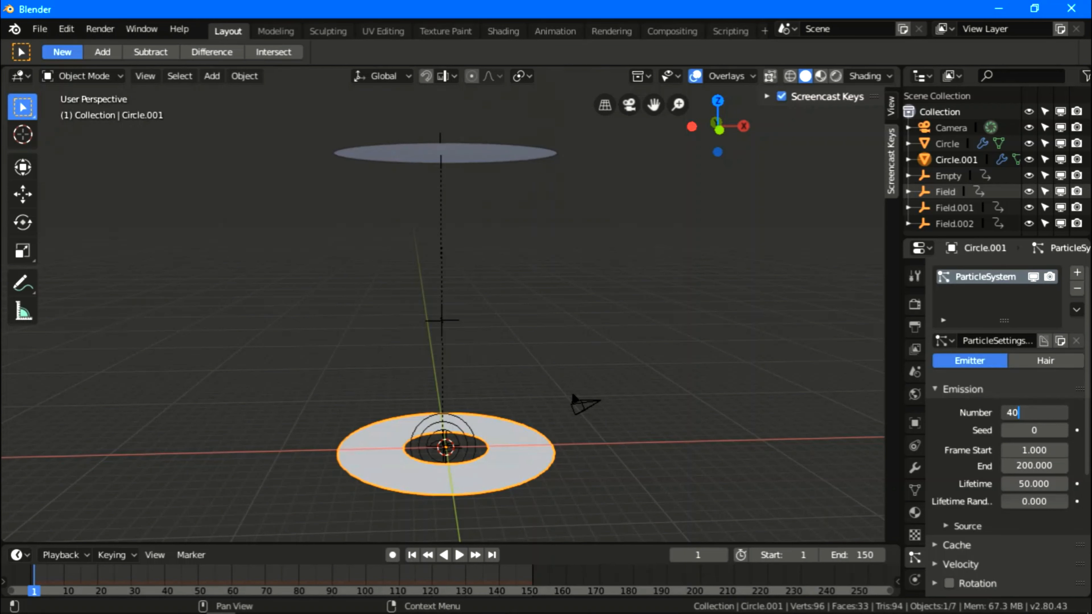
type("000")
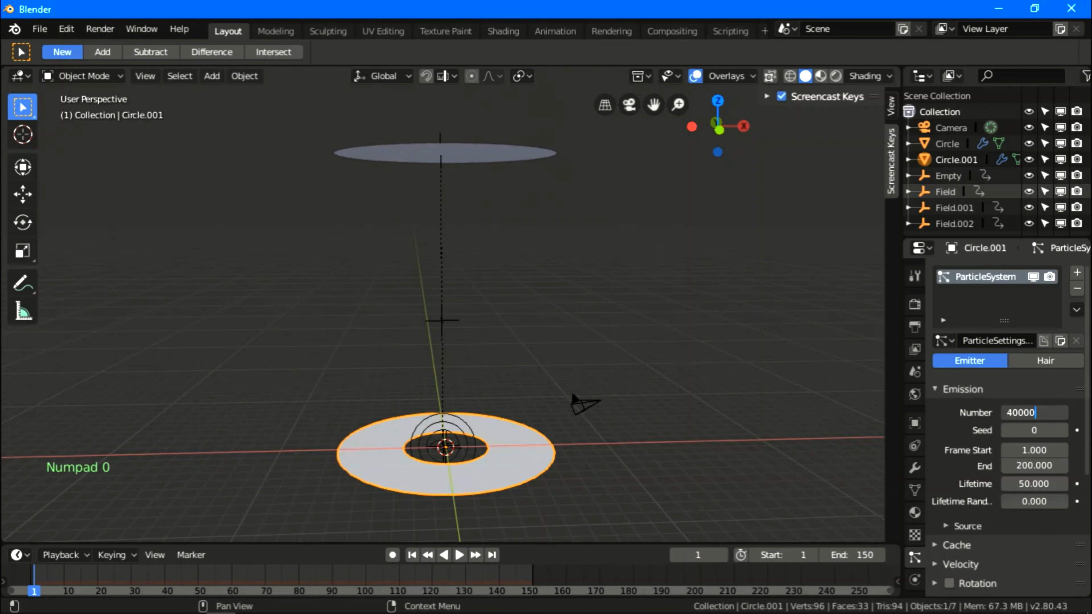
key("Return")
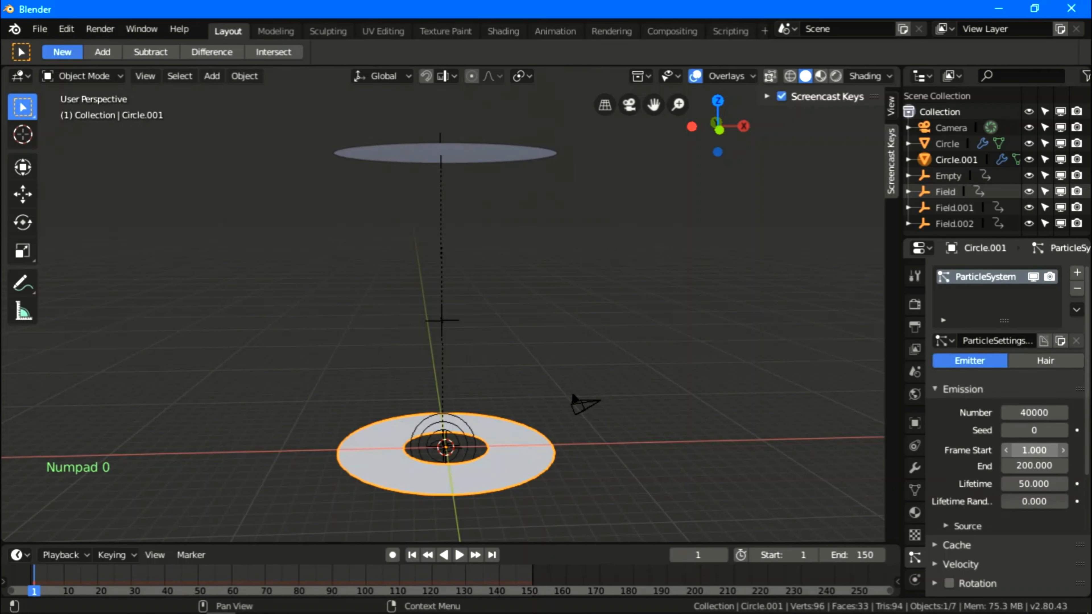
left_click(1034, 466)
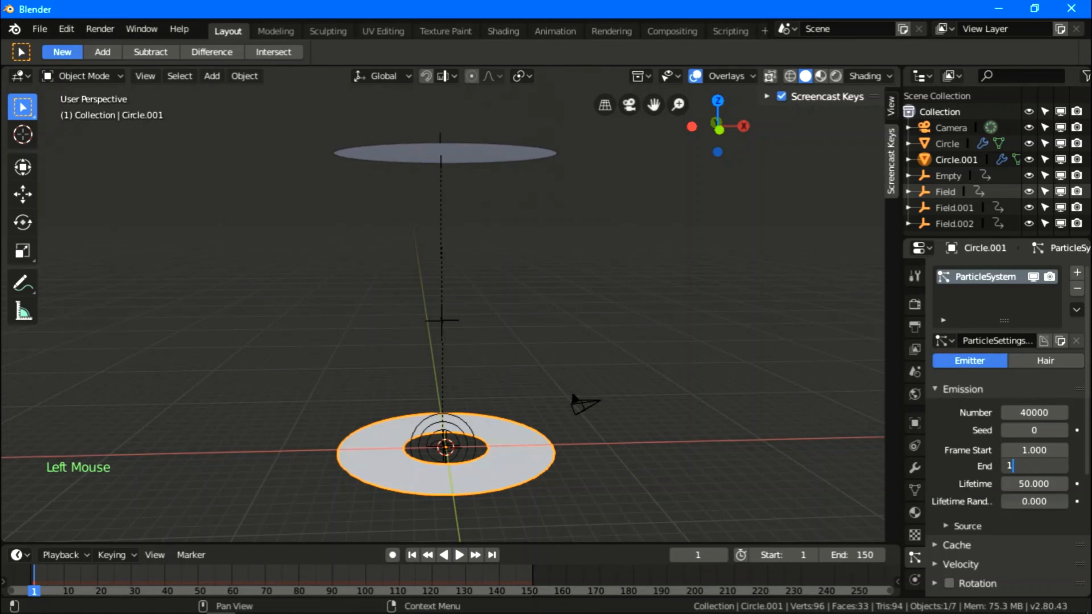
key("Return")
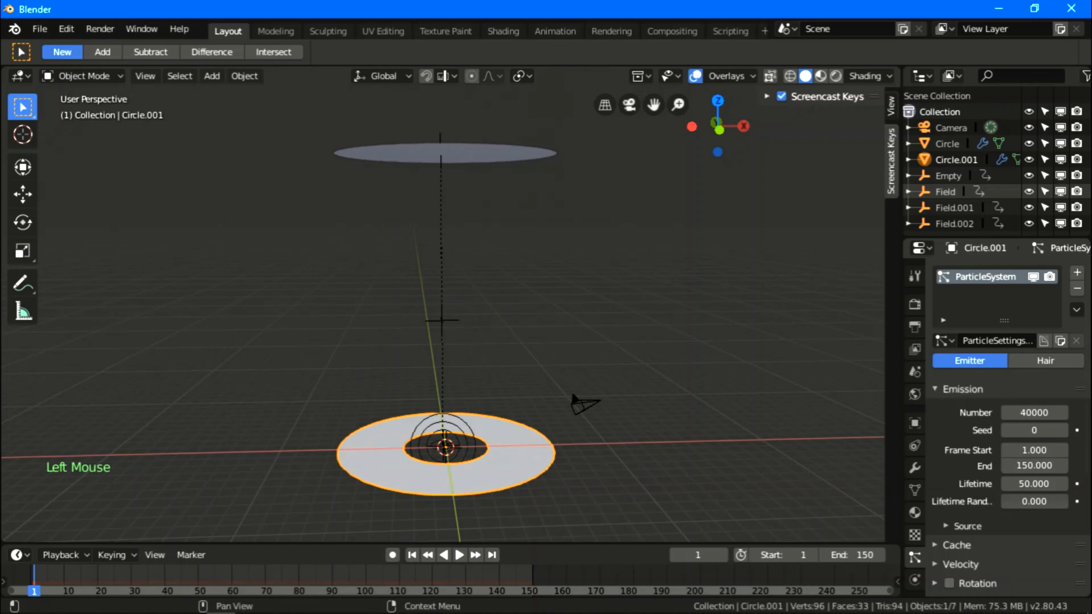
Expand the ring's particle velocity settings, play the animation to check the ground particles, and return to frame 1
scroll(1006, 430, "down", 3)
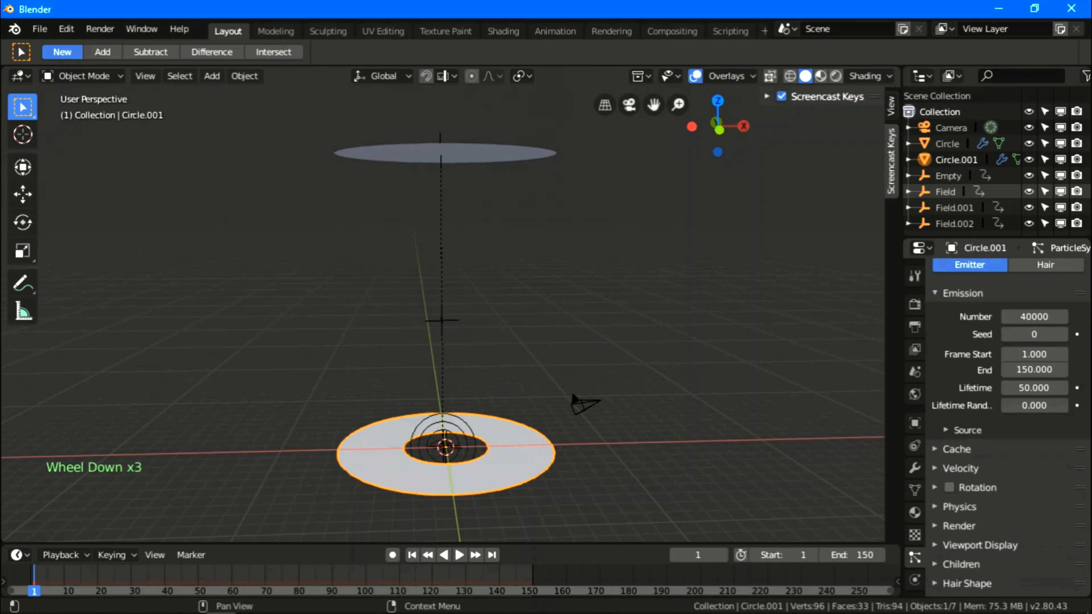
left_click(960, 468)
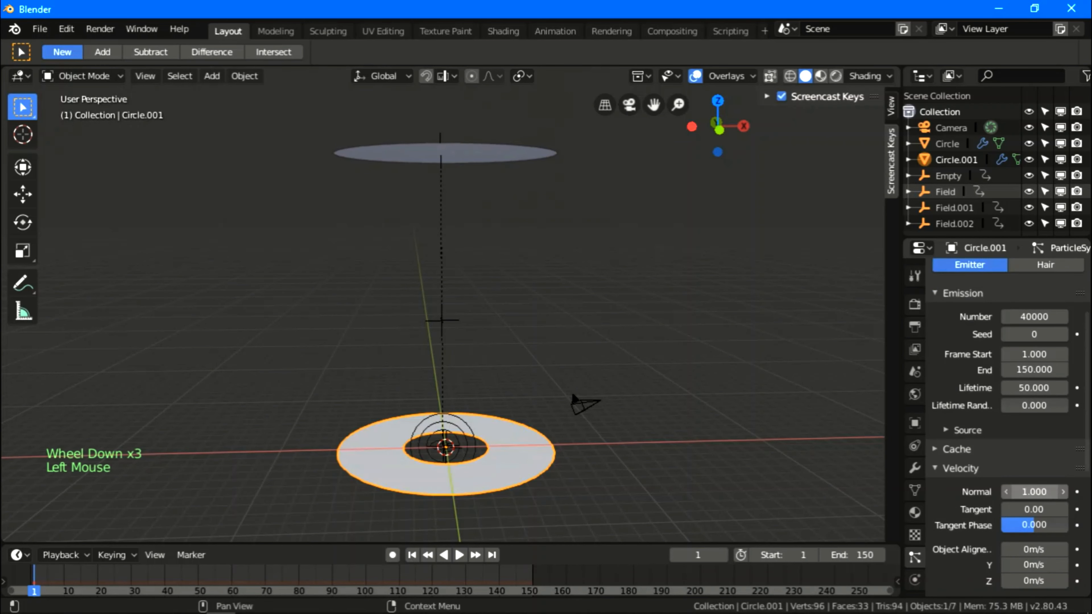
left_click(459, 555)
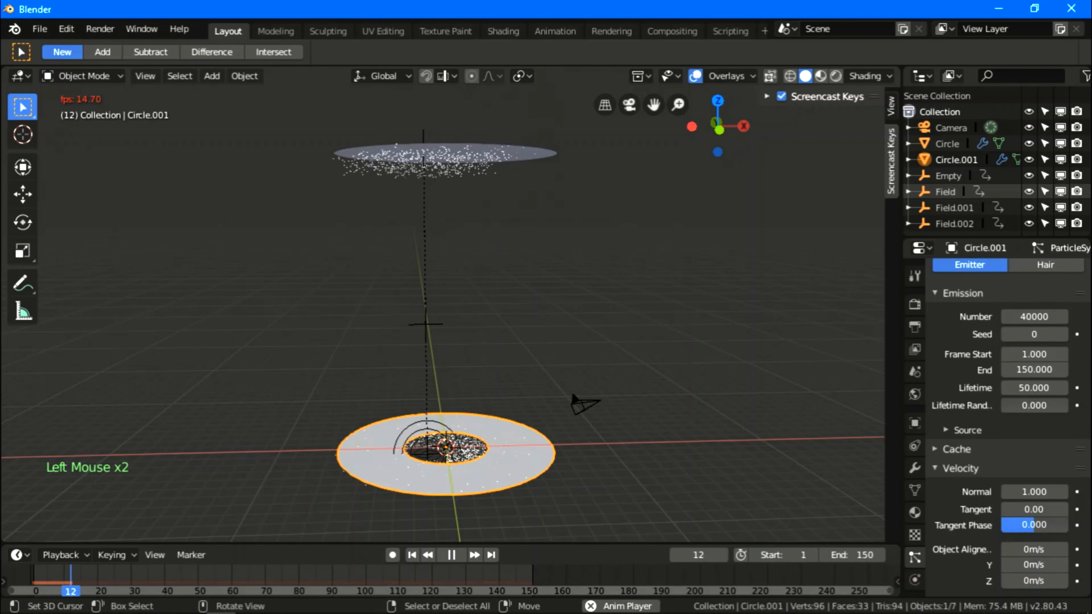
scroll(447, 345, "down", 3)
middle_click_drag(447, 344, 453, 341)
mouse_move(524, 357)
middle_mouse_down()
mouse_move(504, 350)
mouse_move(516, 346)
middle_mouse_up()
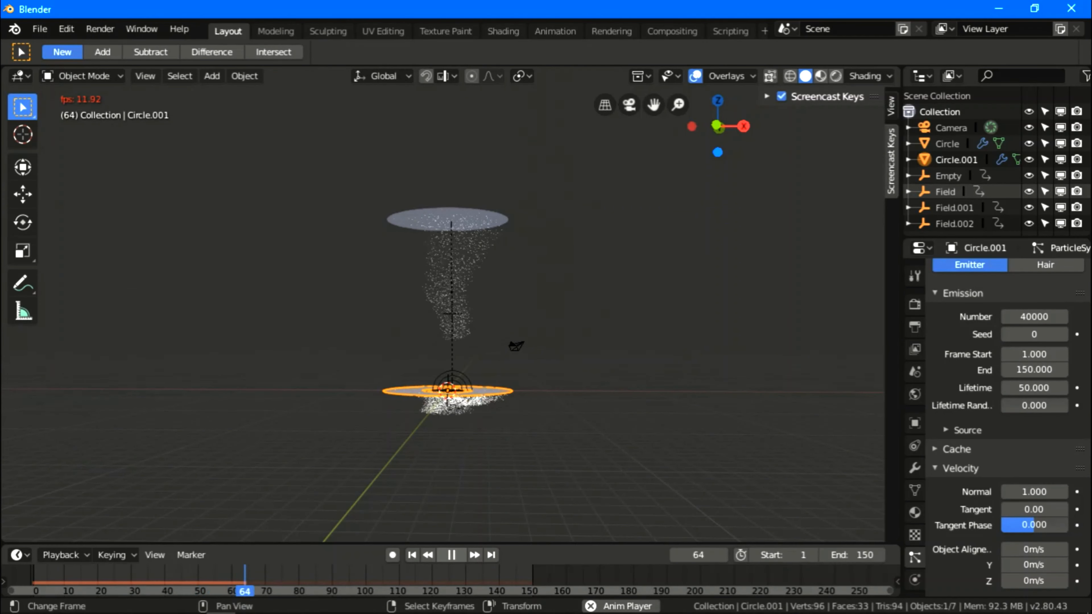
left_click(451, 555)
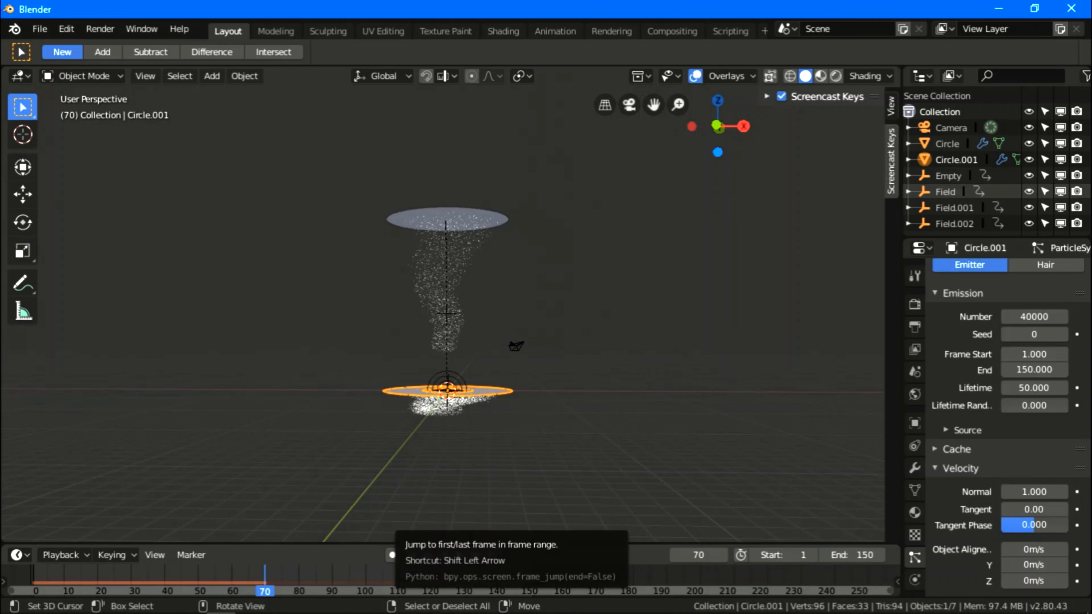
left_click(412, 555)
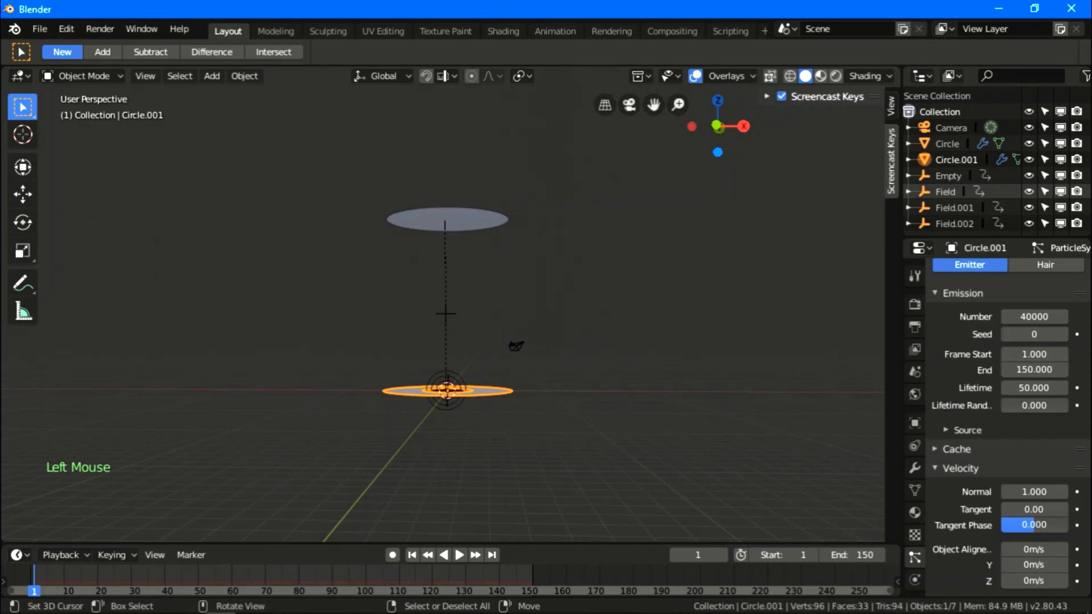
Set the ring particles' normal velocity to -10, replay the animation to check it, and return to frame 1
scroll(442, 310, "up", 3)
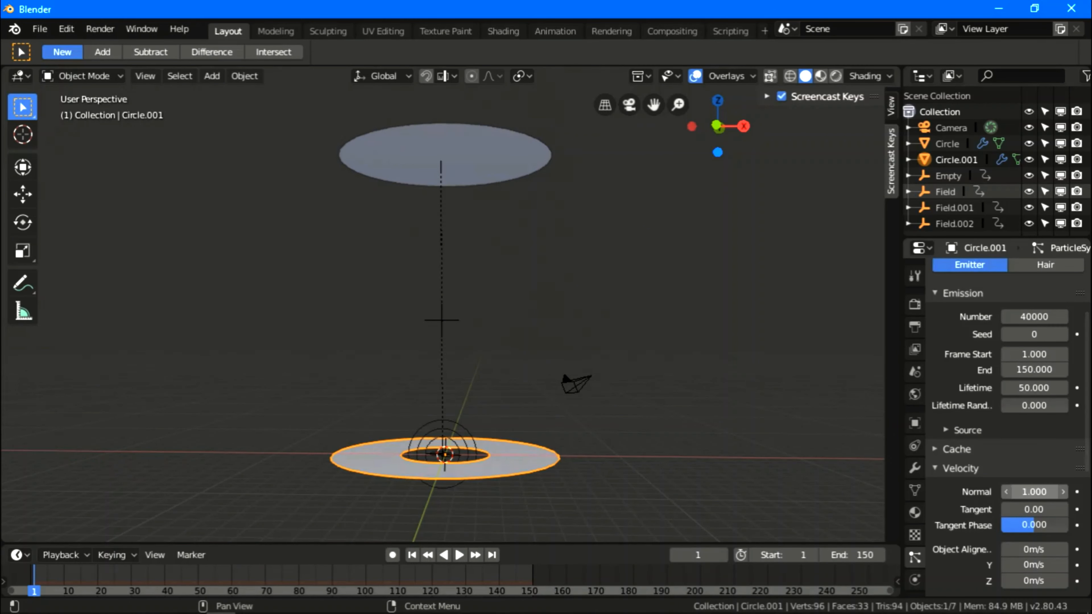
left_click(1034, 492)
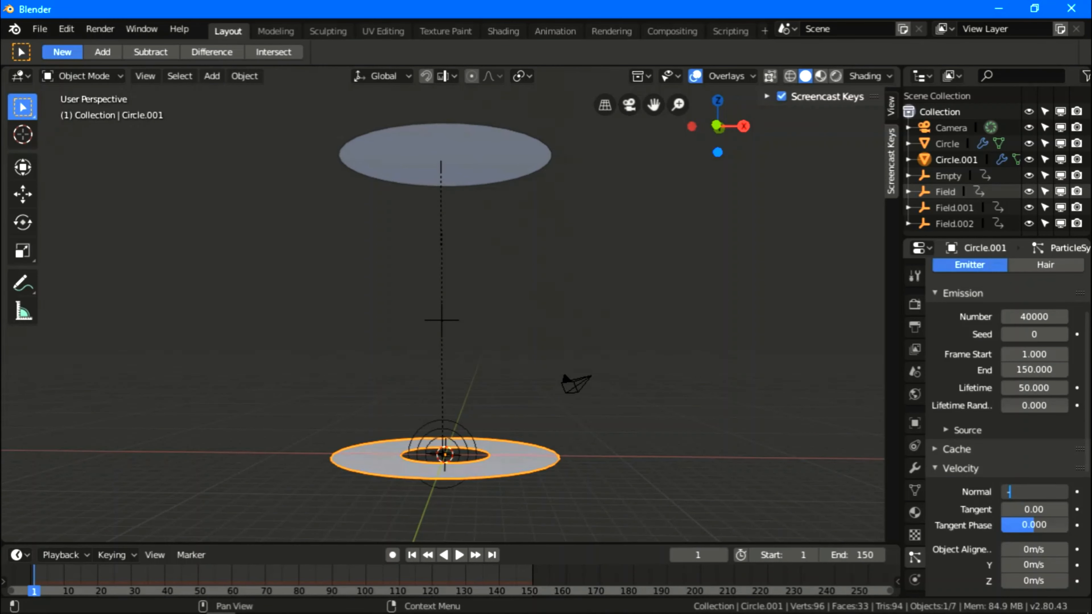
type("-10")
key("Return")
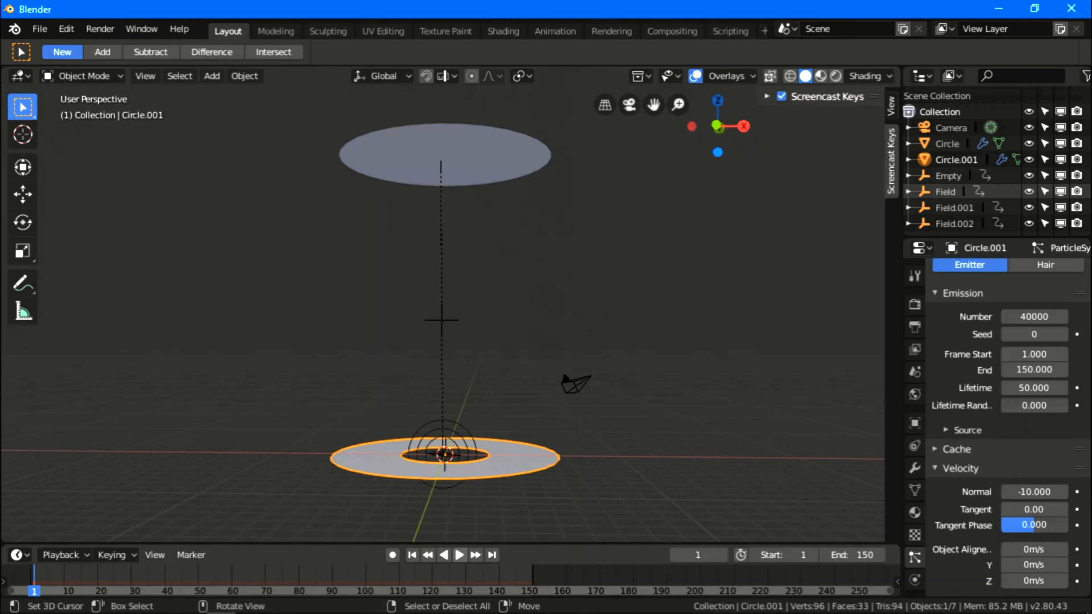
left_click(460, 555)
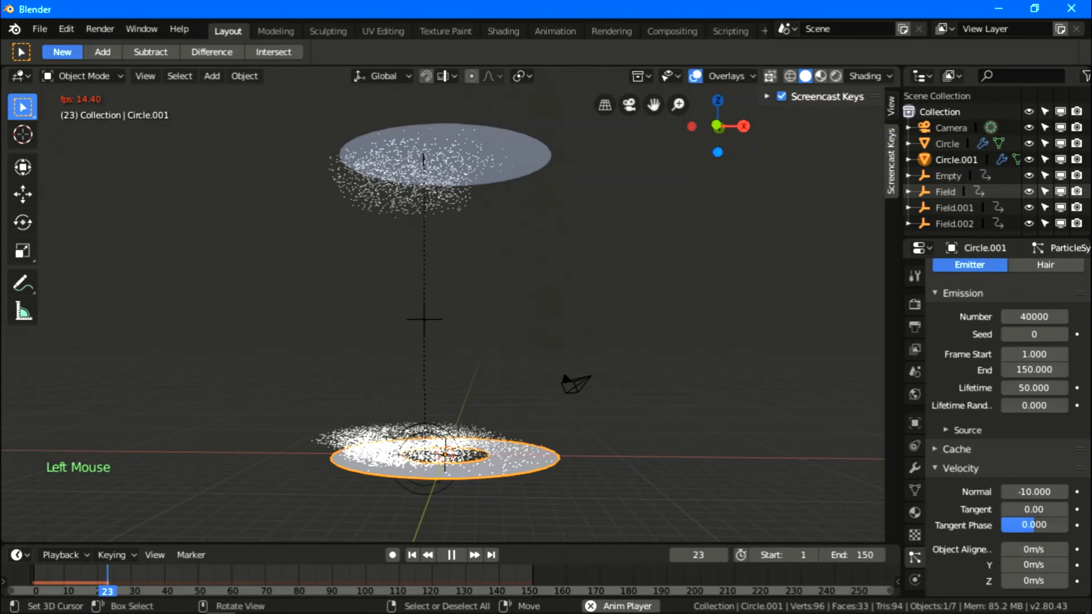
scroll(442, 314, "down", 2)
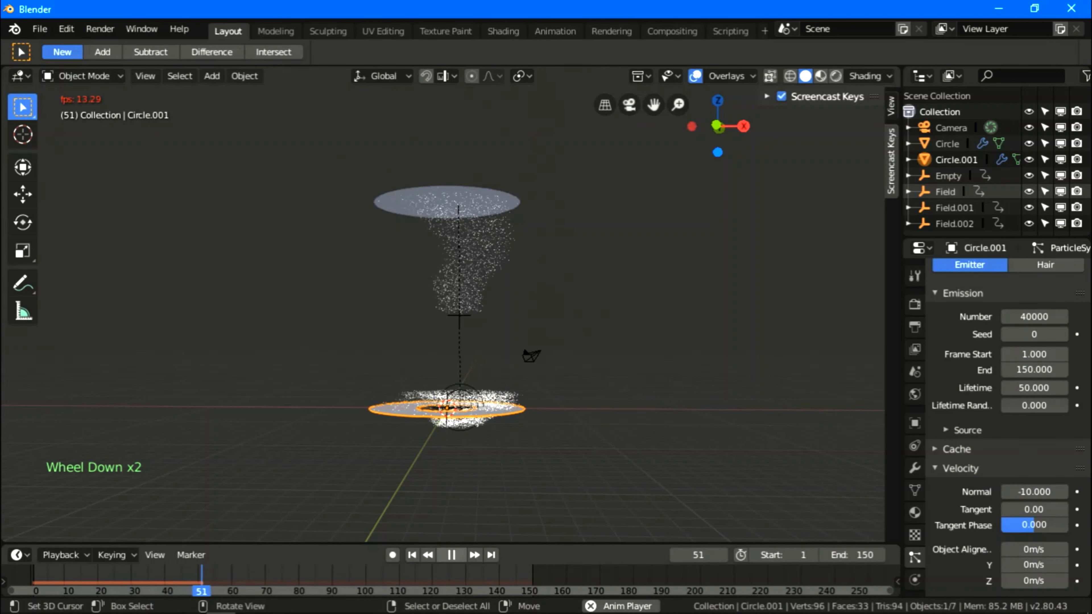
left_click(451, 555)
left_click(412, 555)
Open the ring particles' tangent velocity value for editing
left_click(1035, 510)
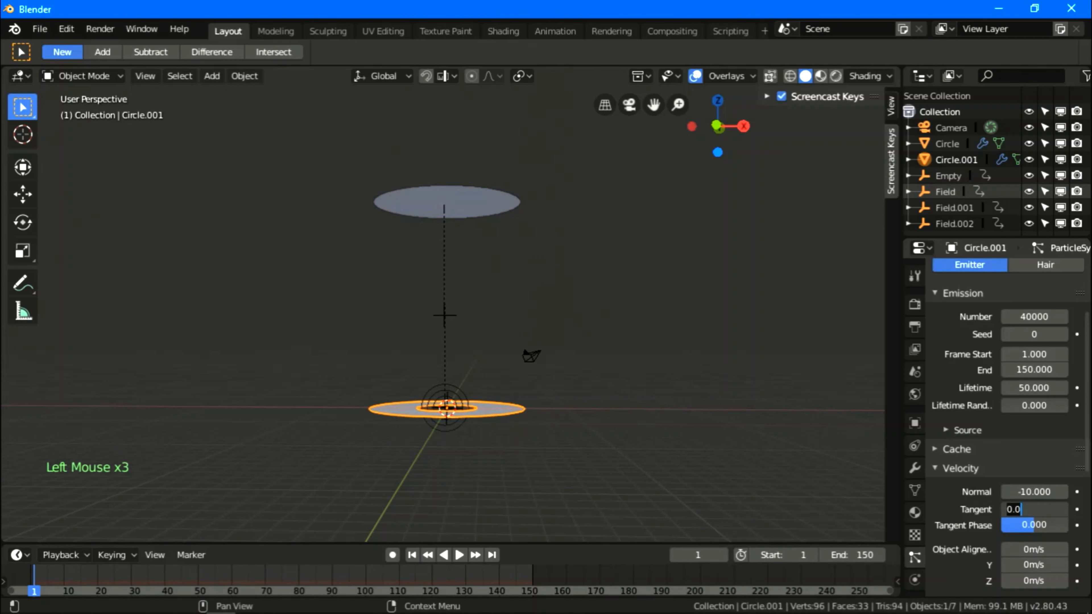
Set the Circle.001 particle velocity to Tangent 5, Object 1 and Randomize 15
type("5")
key("Return")
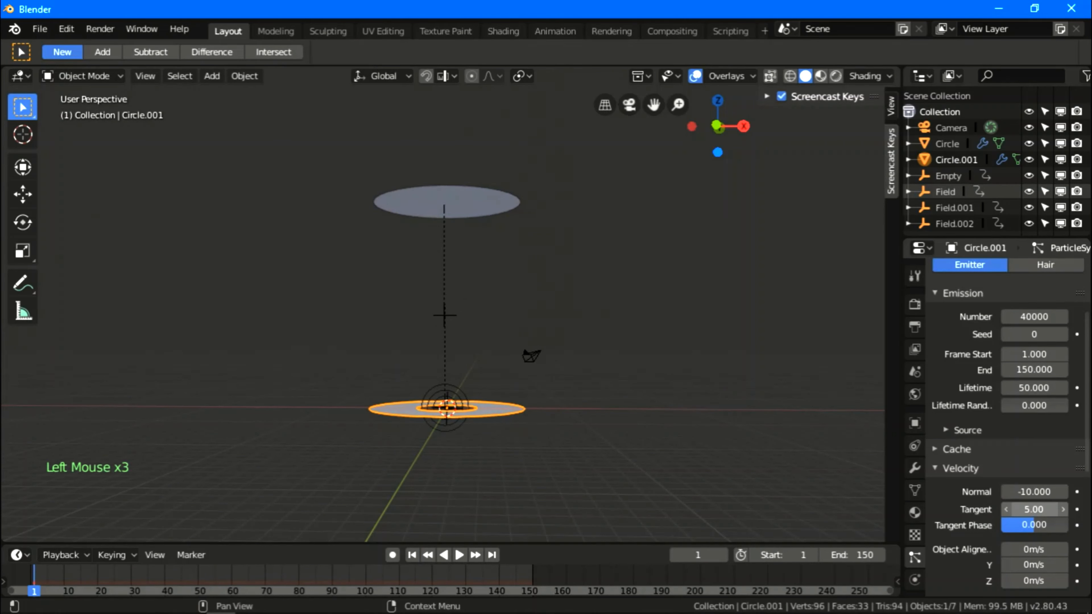
scroll(1034, 510, "down", 4)
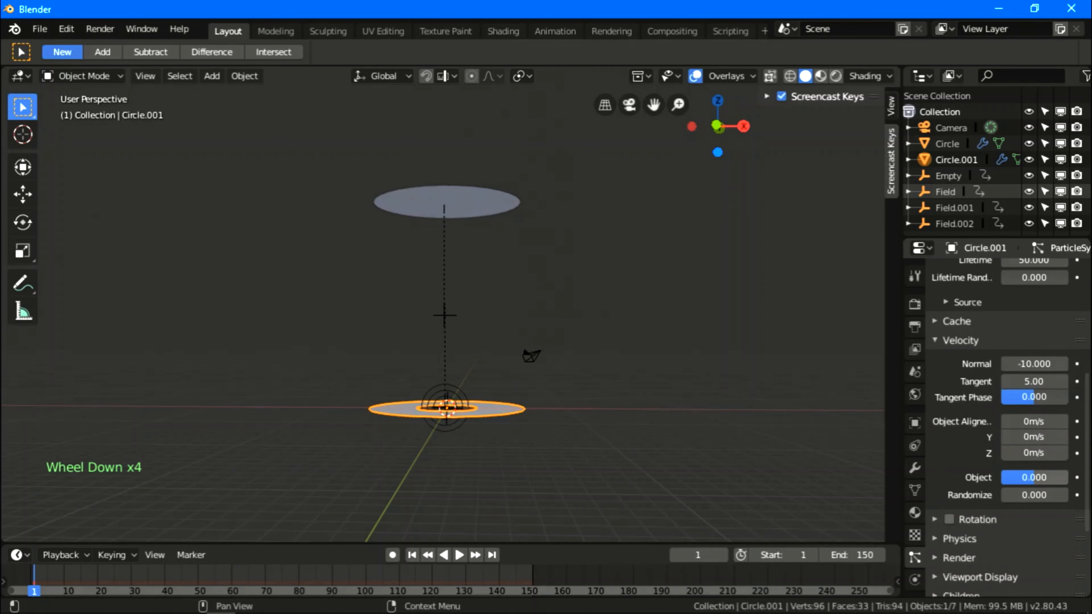
left_click(1034, 477)
type("1")
key("Return")
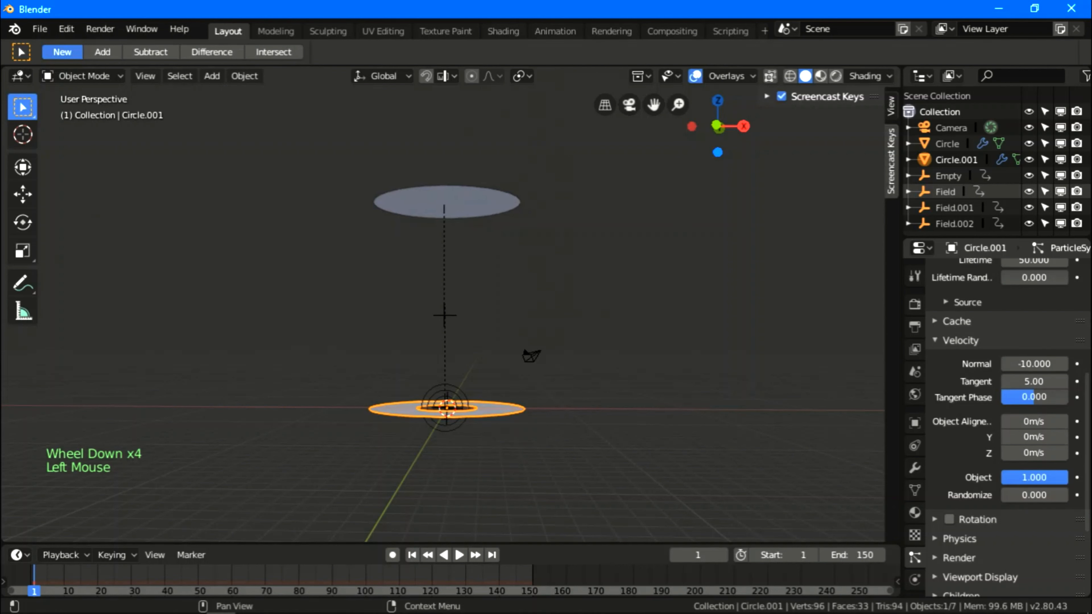
left_click(1034, 494)
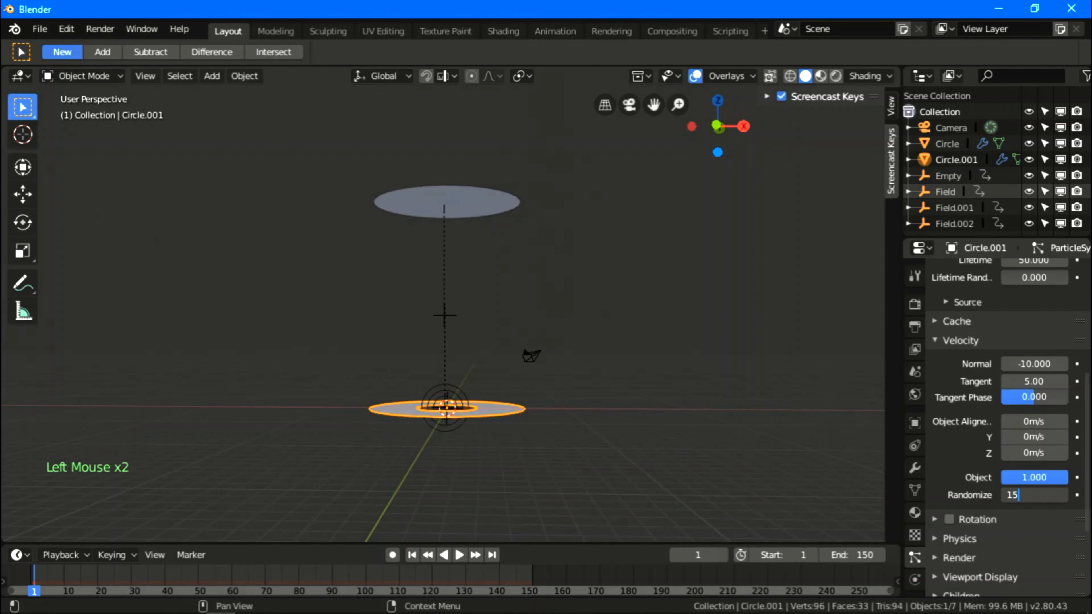
key("Return")
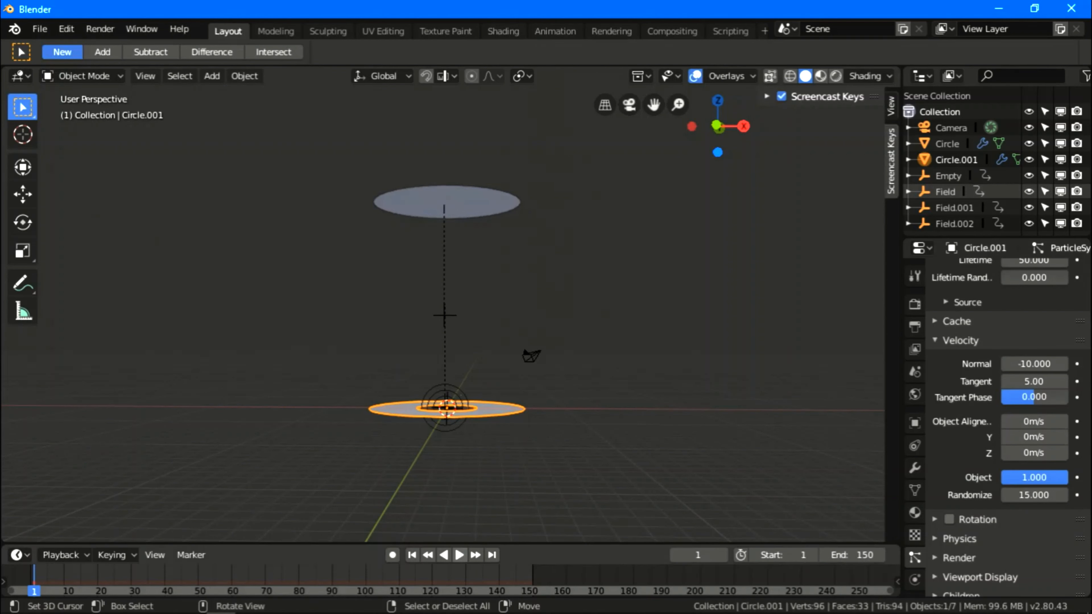
Play the particle simulation several times from frame 1 and examine the swirl around the base ring from different angles
left_click(459, 555)
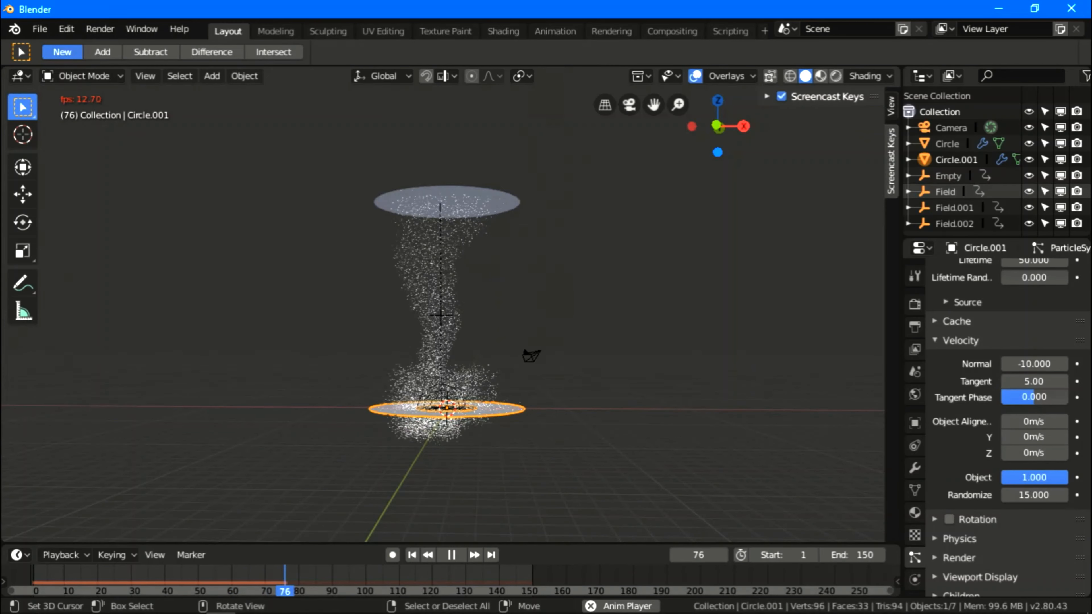
scroll(443, 309, "up", 2)
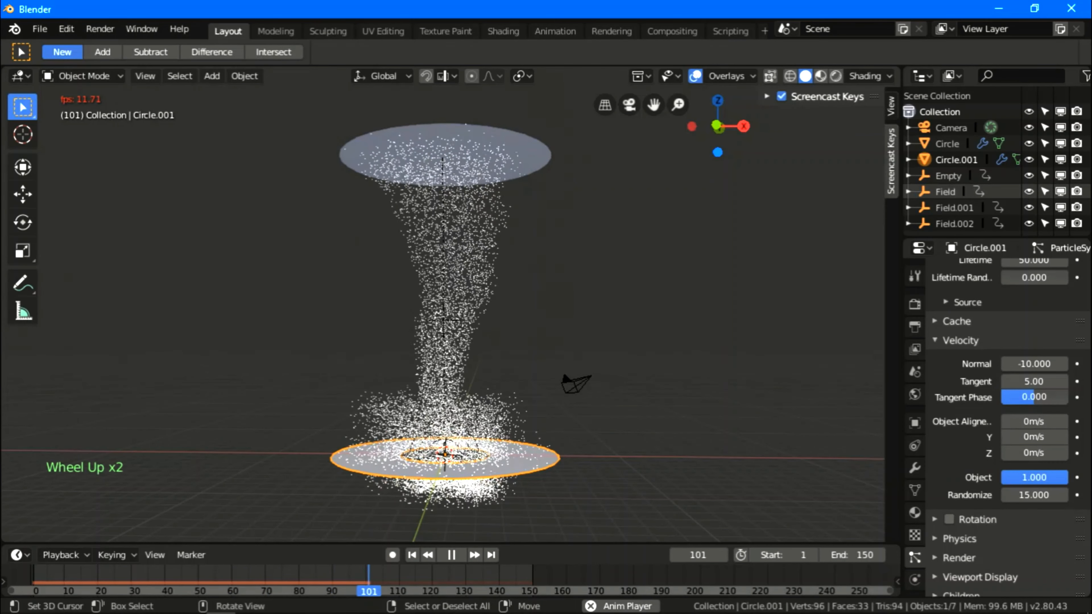
scroll(443, 309, "down", 2)
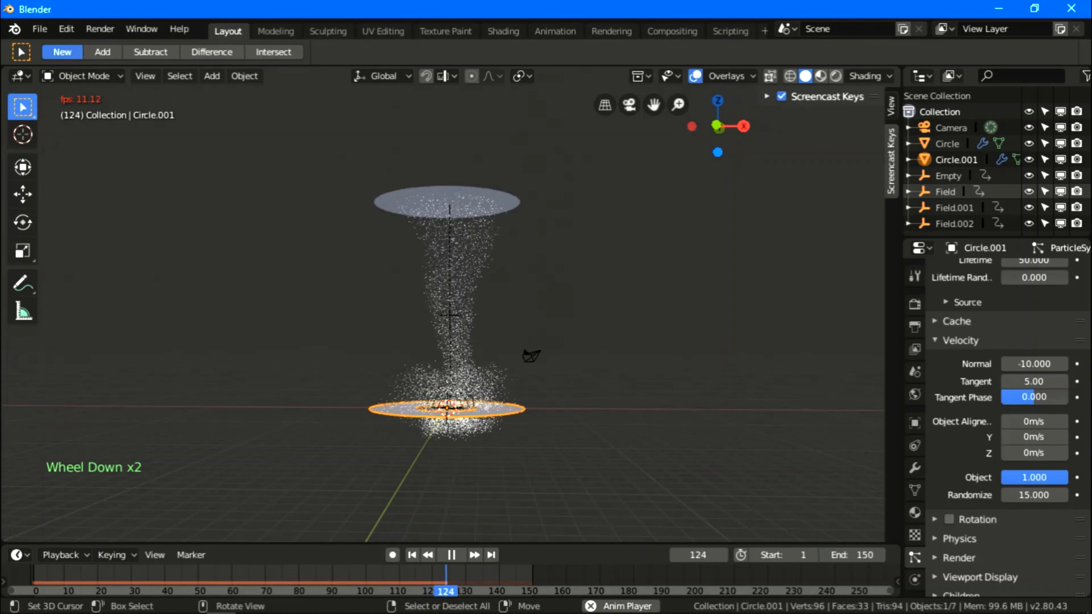
scroll(443, 309, "up", 1)
left_click(451, 555)
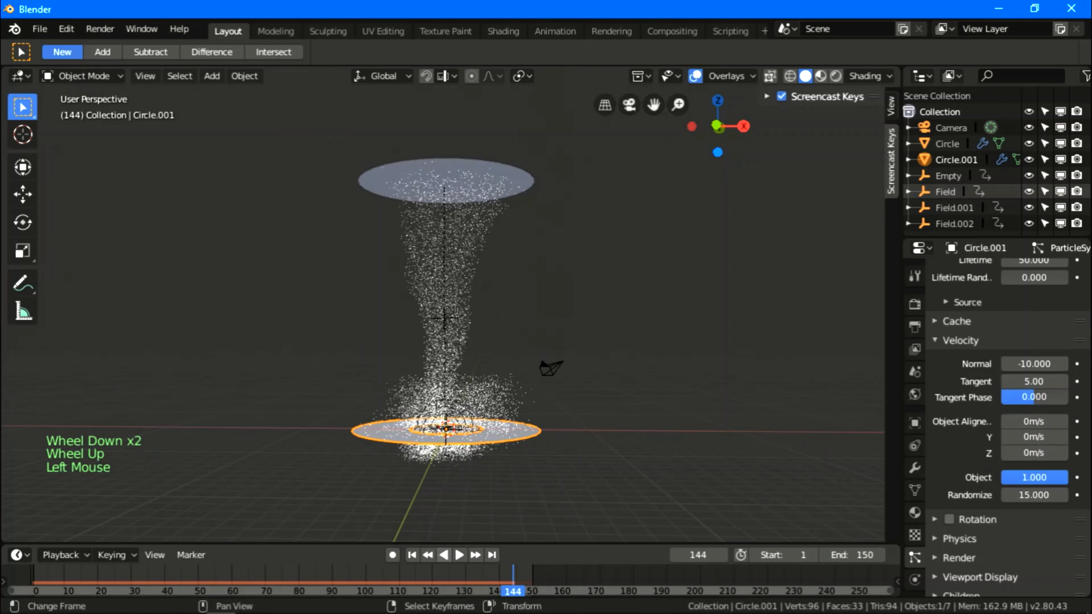
left_click(412, 555)
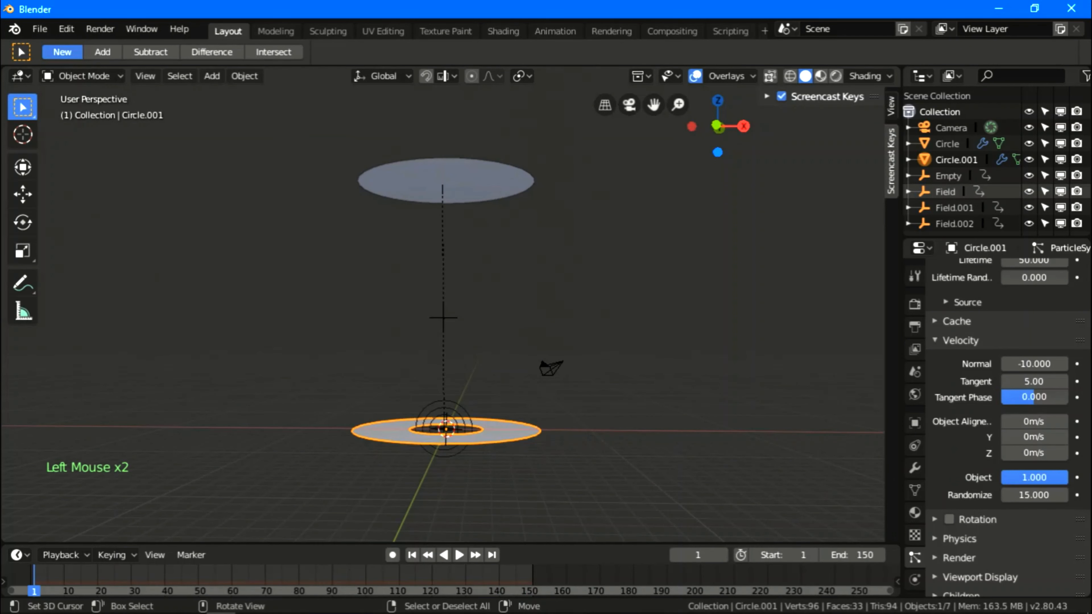
left_click(459, 555)
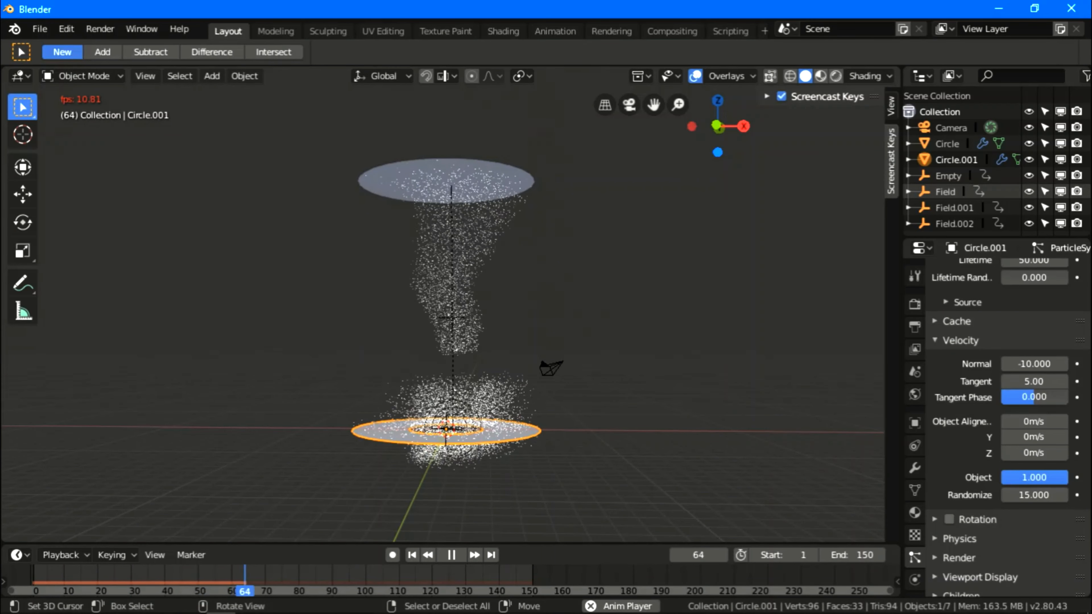
left_click(451, 555)
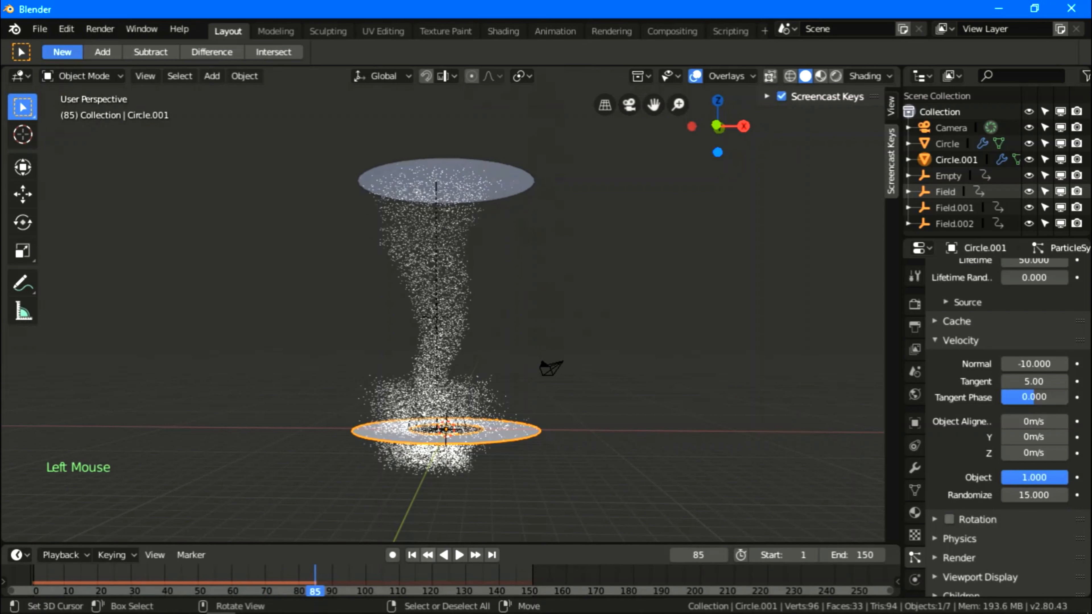
left_click(412, 554)
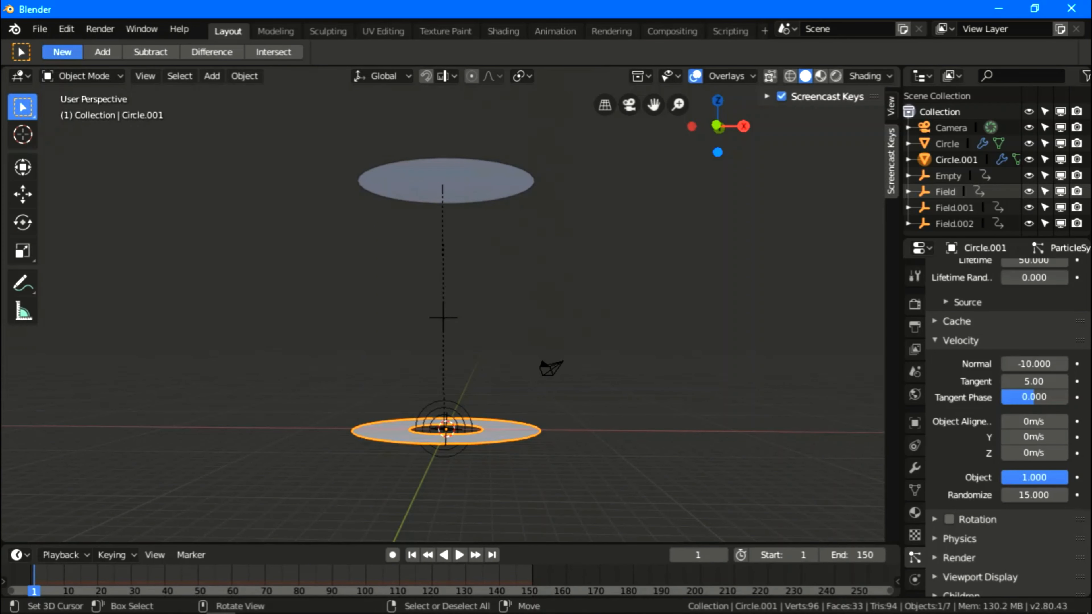
middle_click_drag(443, 301, 458, 292)
scroll(443, 301, "up", 1)
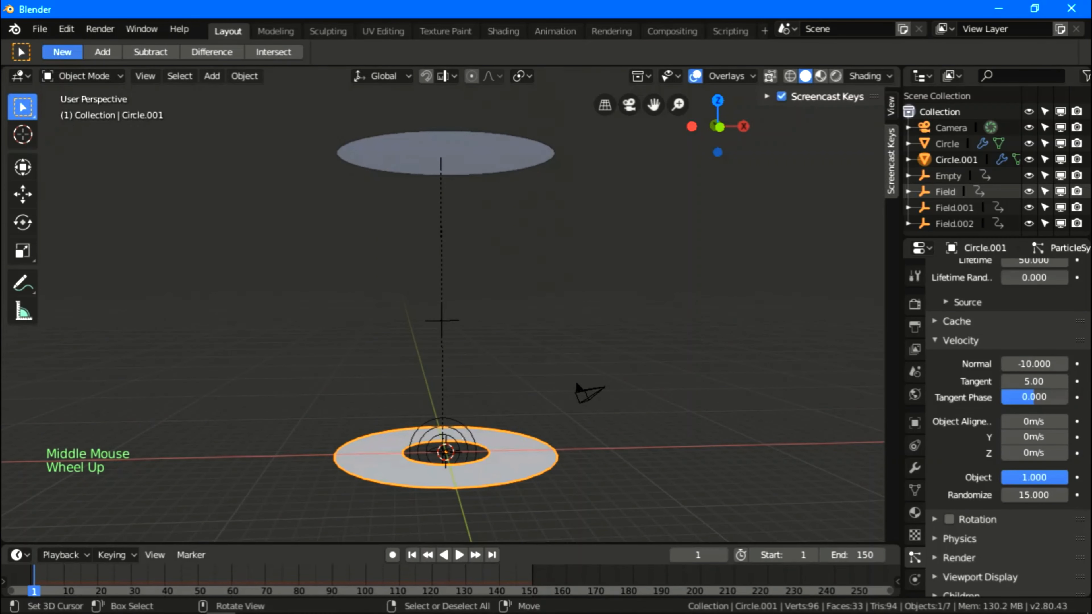
left_click(460, 555)
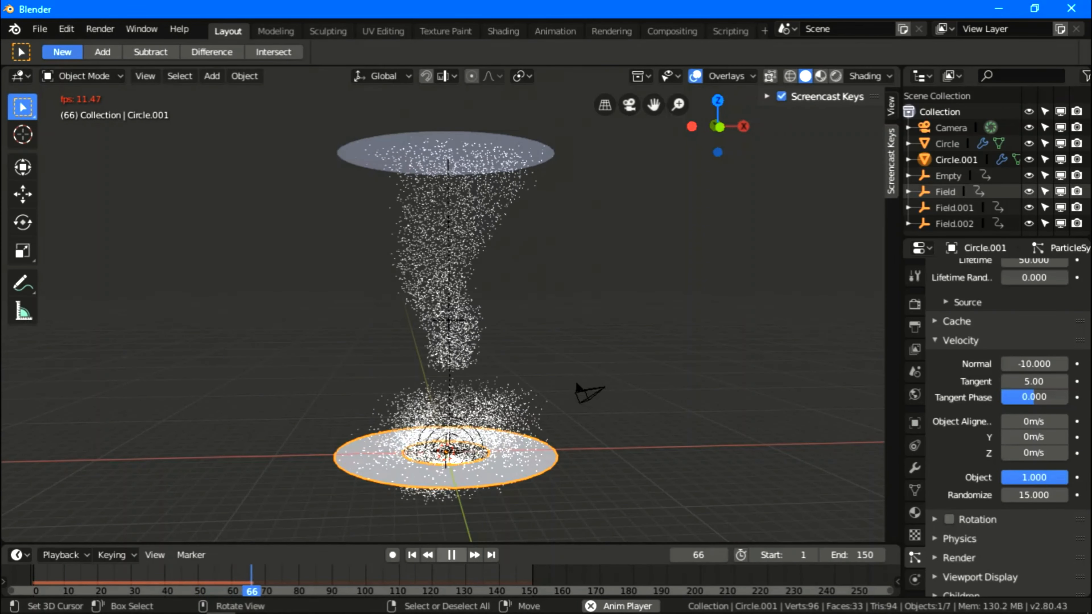
left_click(459, 555)
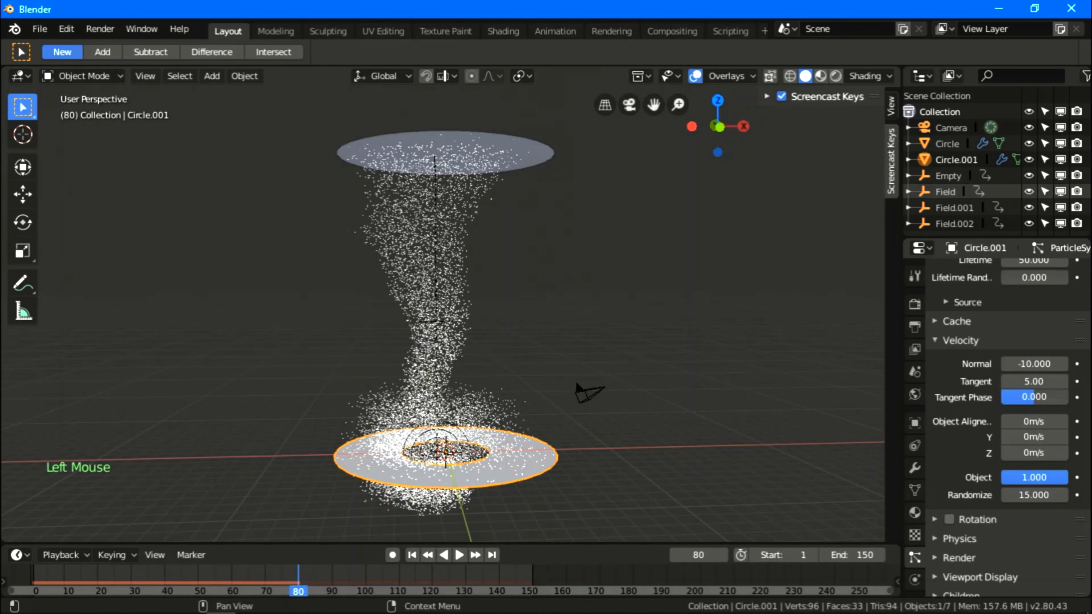
Set the Circle.001 emission Frame Start to 75 and replay the simulation from frame 1 to check the timing
scroll(1034, 337, "up", 3)
left_click(1034, 322)
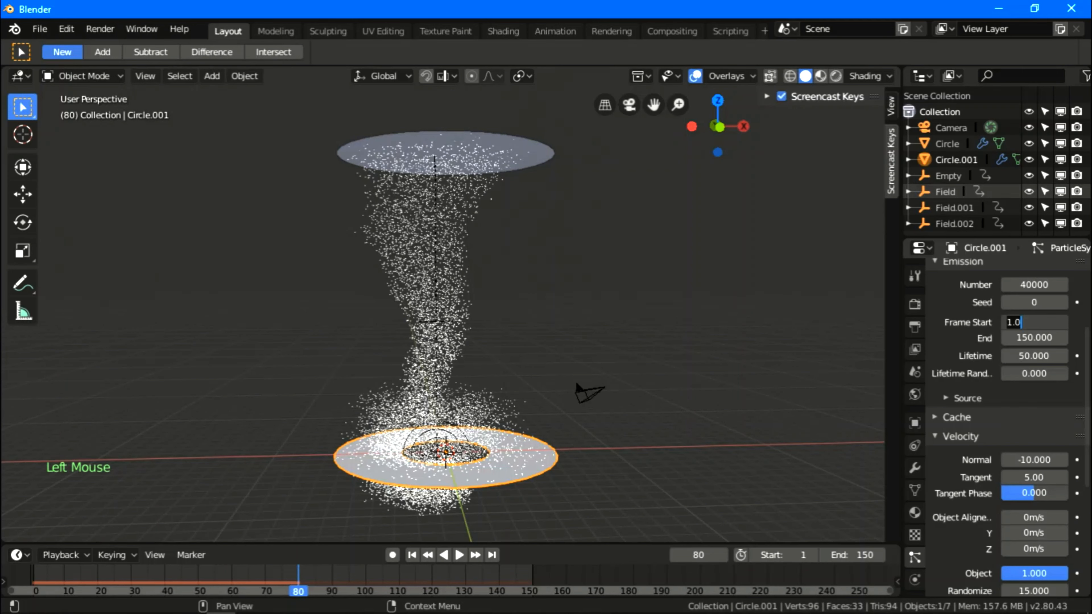
key("Return")
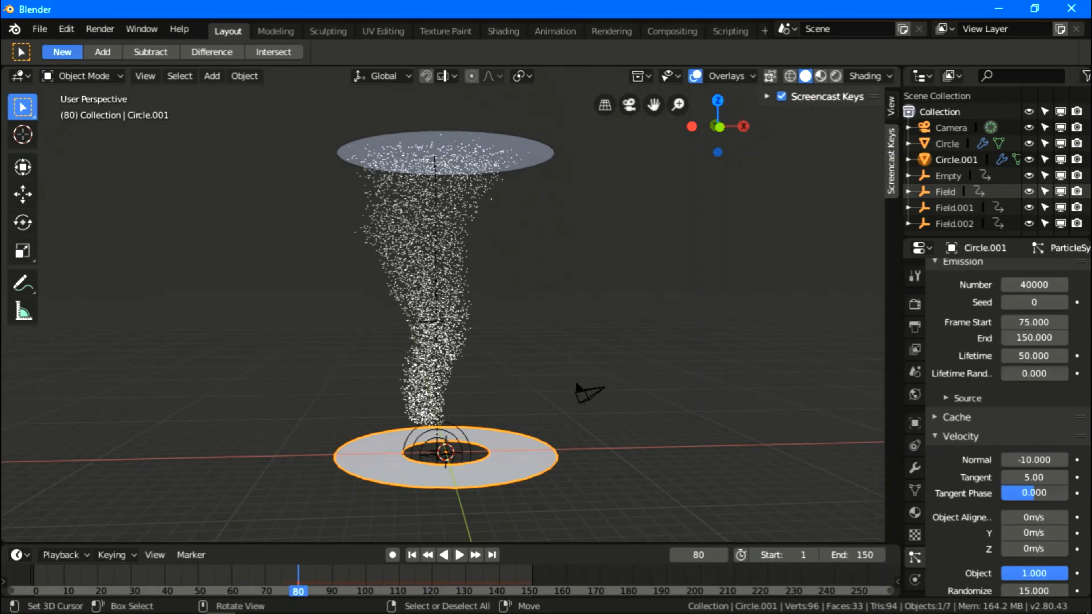
left_click(412, 555)
left_click(459, 555)
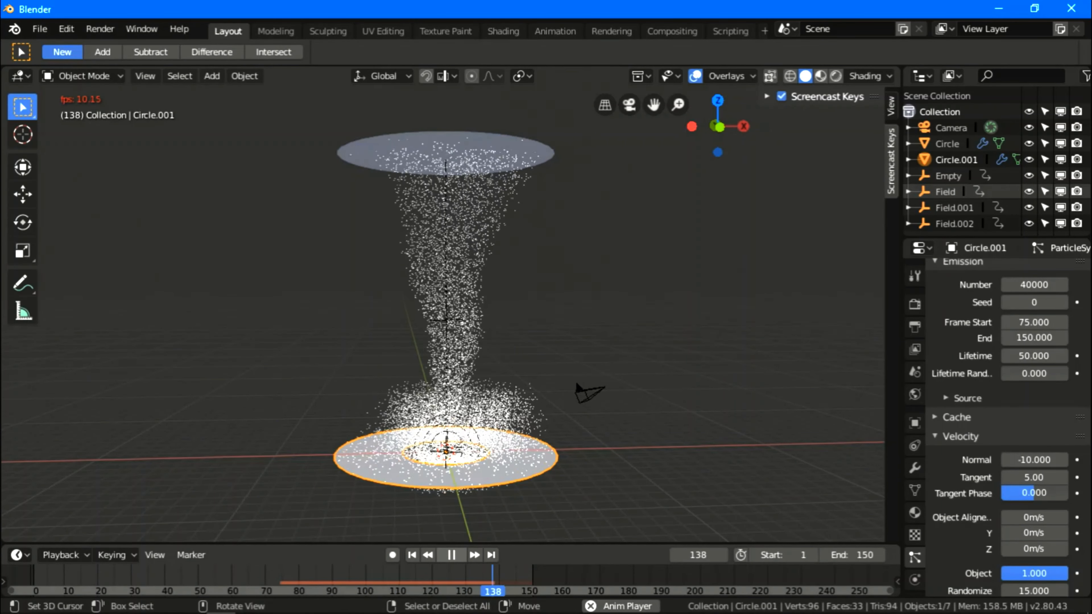
middle_click_drag(486, 379, 495, 354)
left_click(451, 556)
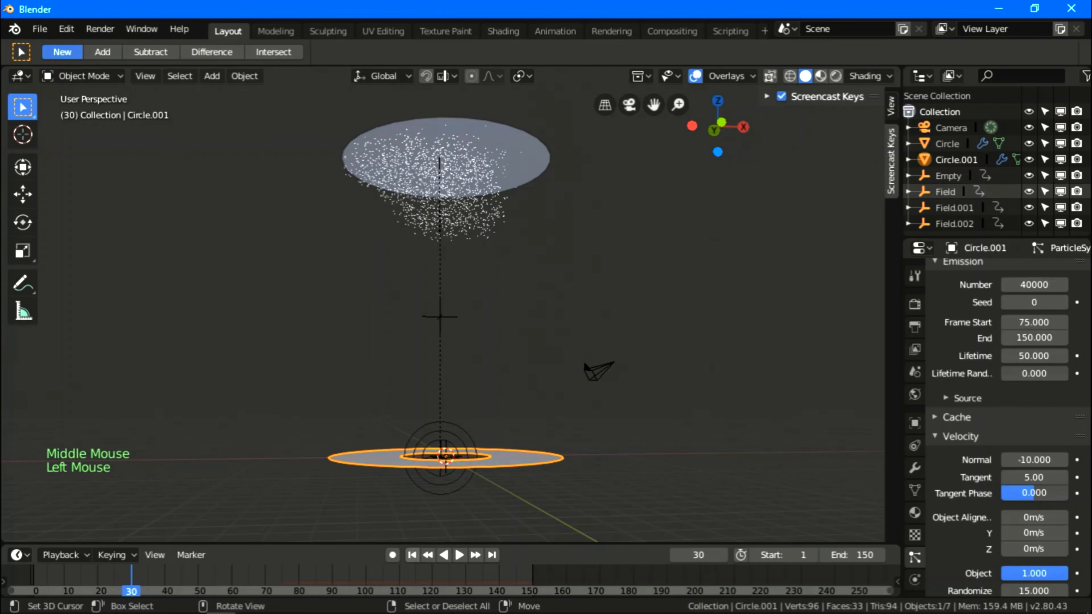
left_click(412, 556)
middle_click_drag(486, 370, 490, 396)
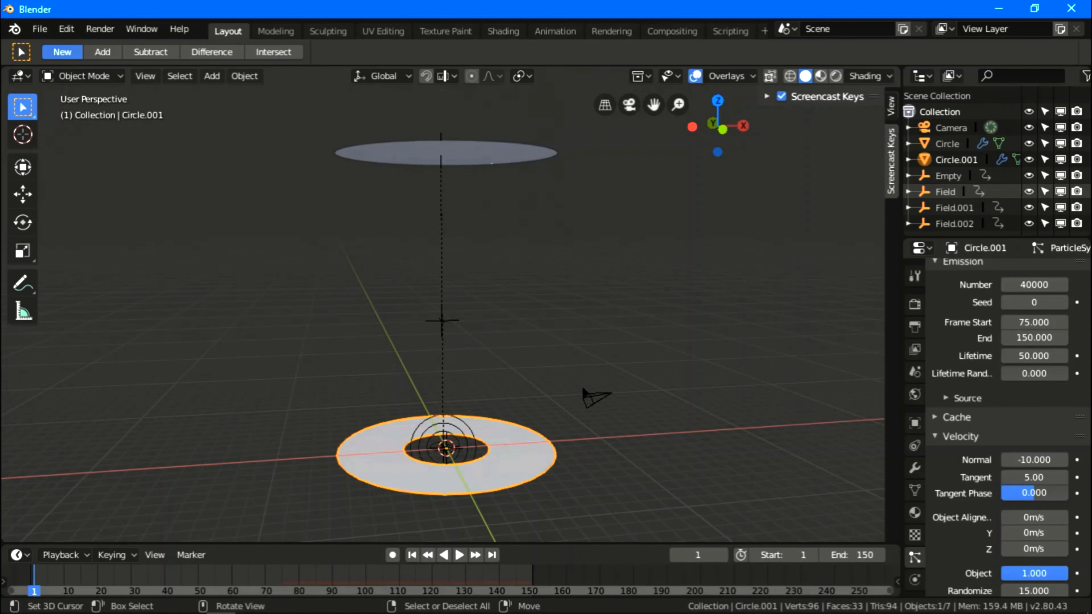
Add a cube at the origin in front view and scale it up until it is wider than the base ring
key("KP_1")
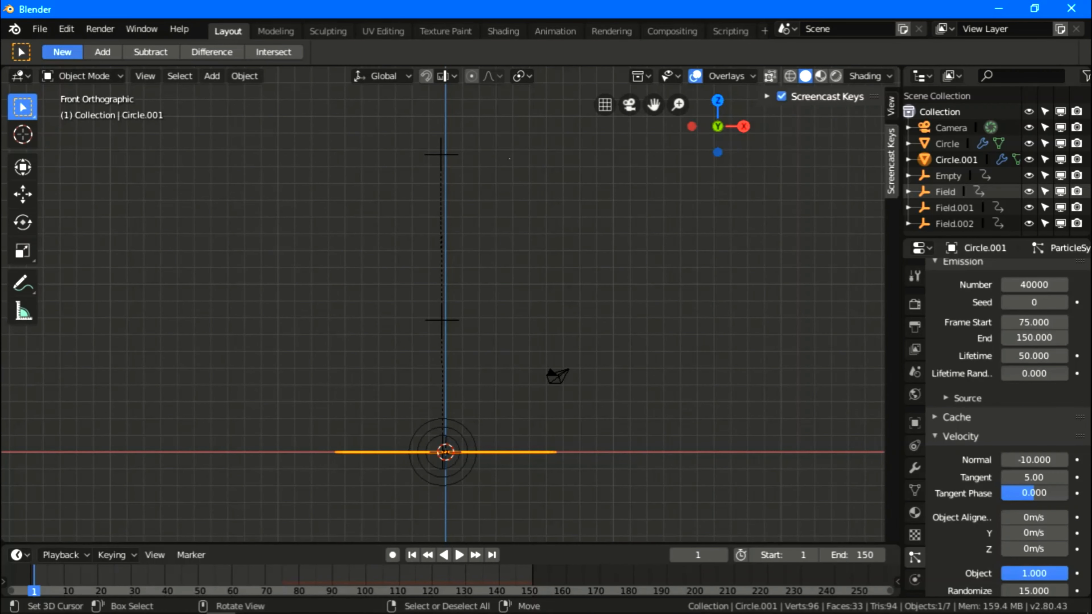
key("shift+a")
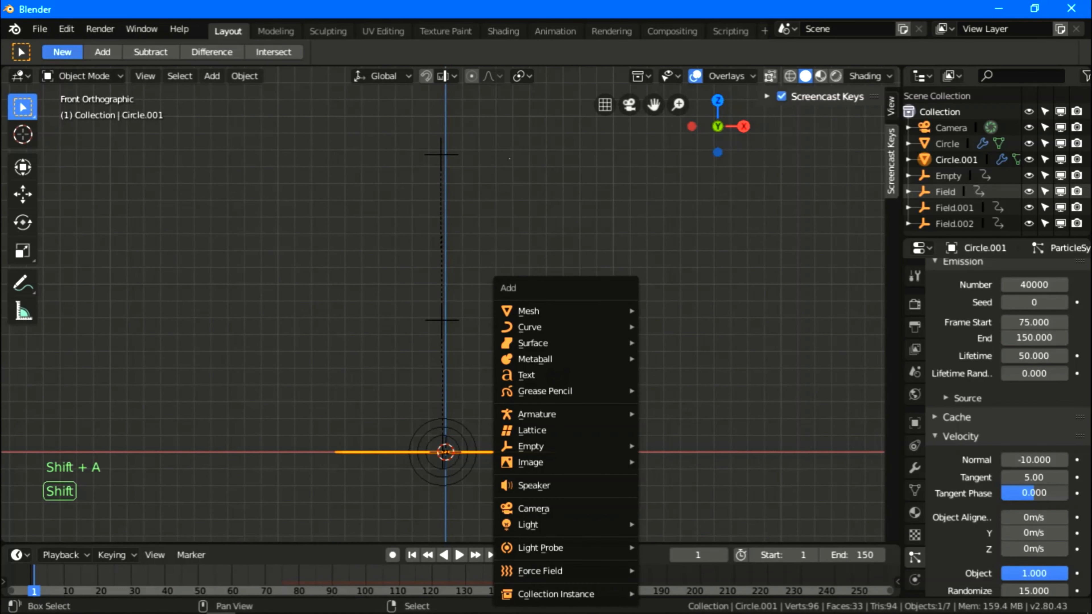
mouse_move(559, 310)
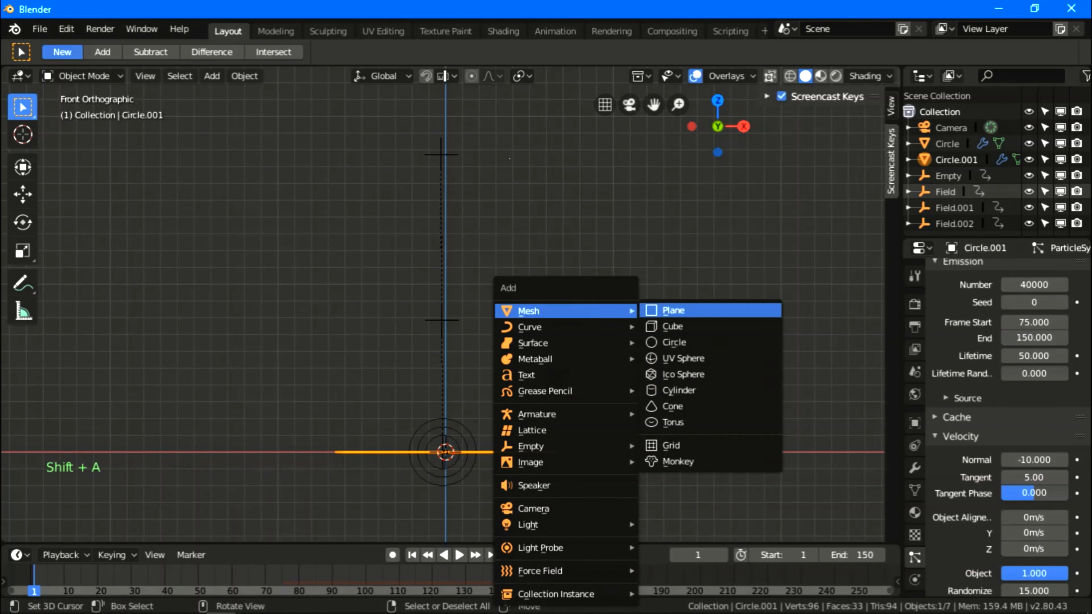
left_click(673, 328)
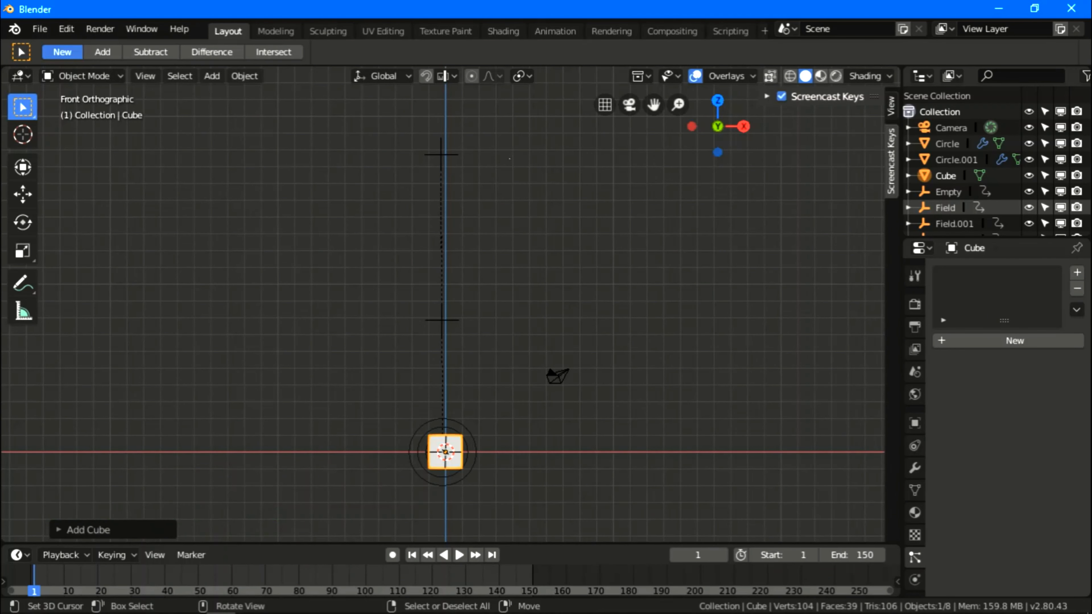
key("s")
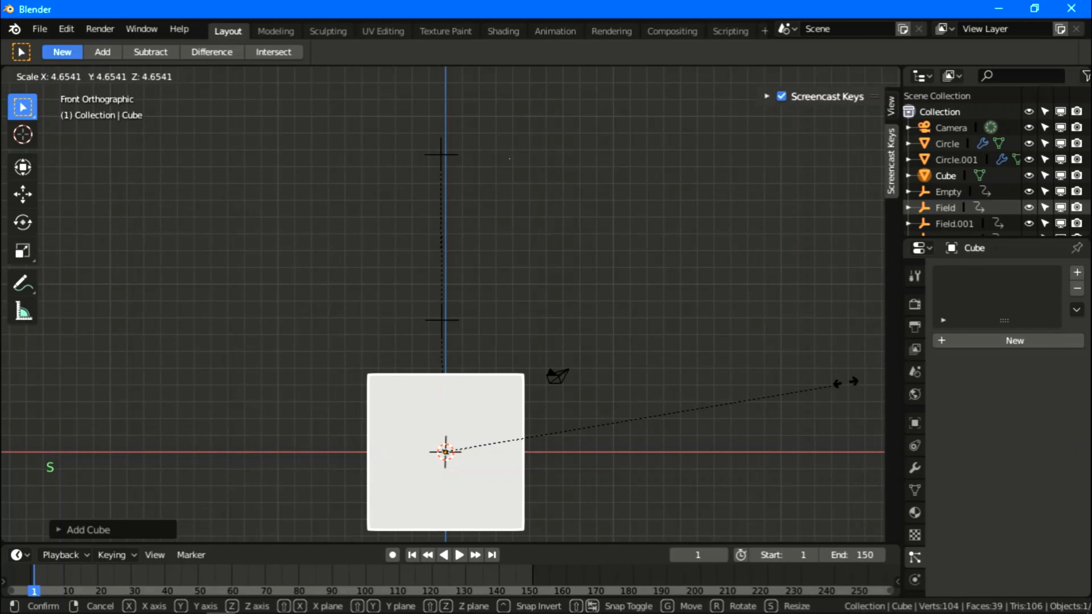
left_click(215, 312)
Move the cube up along Z and stretch it along Z so it encloses both circles and the force fields
key("g")
key("z")
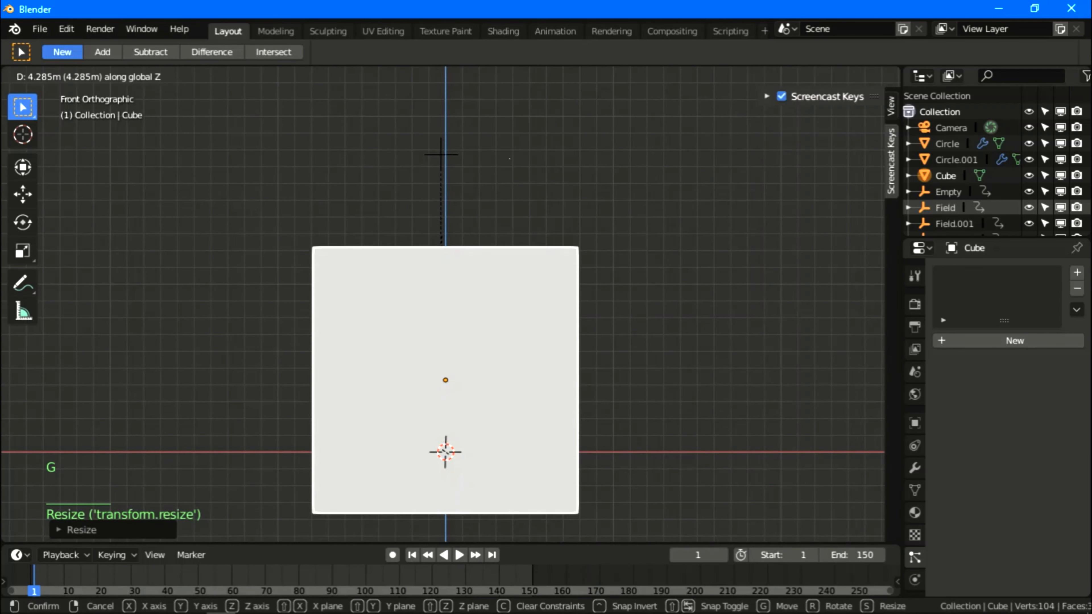
left_click(441, 154)
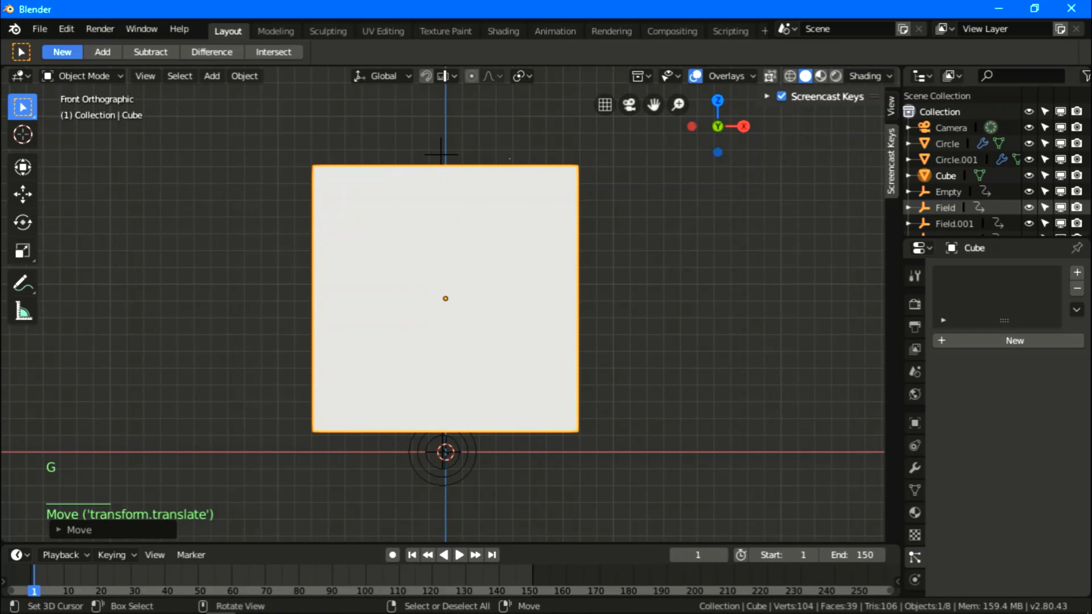
key("s")
key("z")
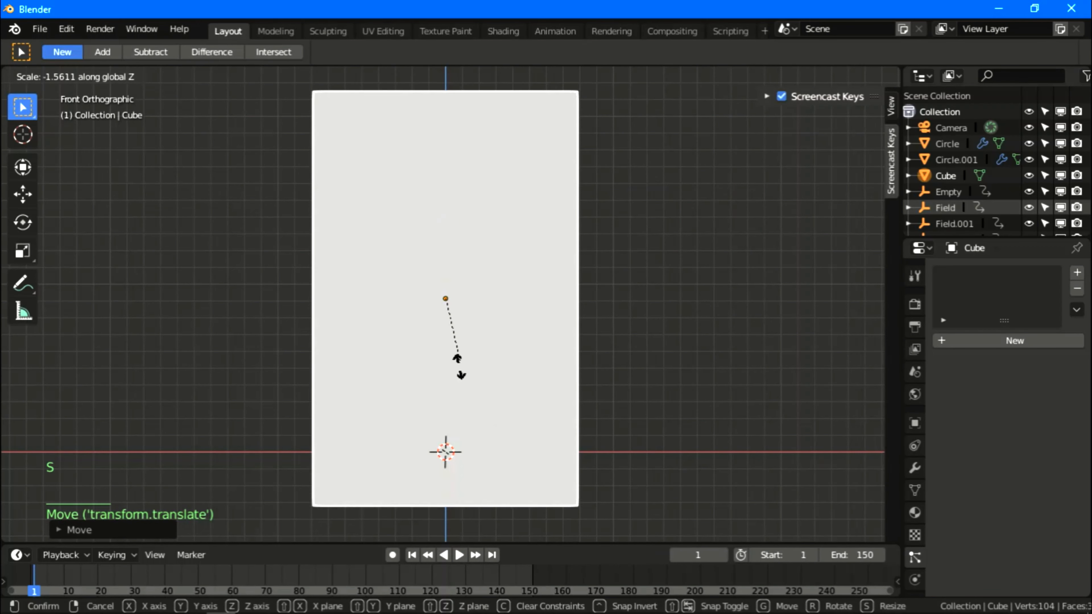
left_click(456, 366)
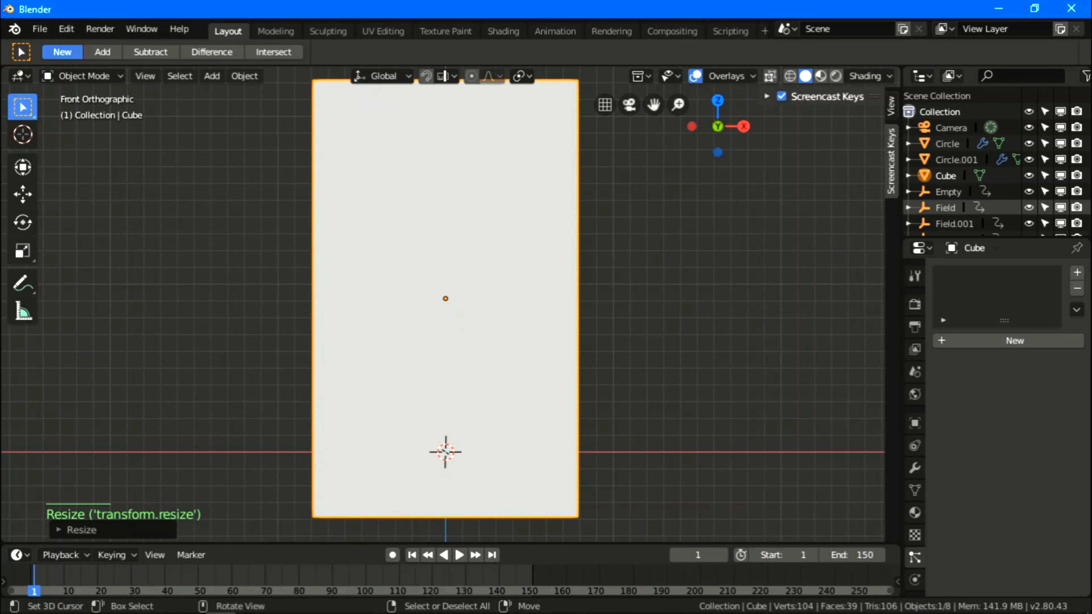
Switch the viewport to wireframe shading and play the simulation in front view to check the particles against the cube
key("z")
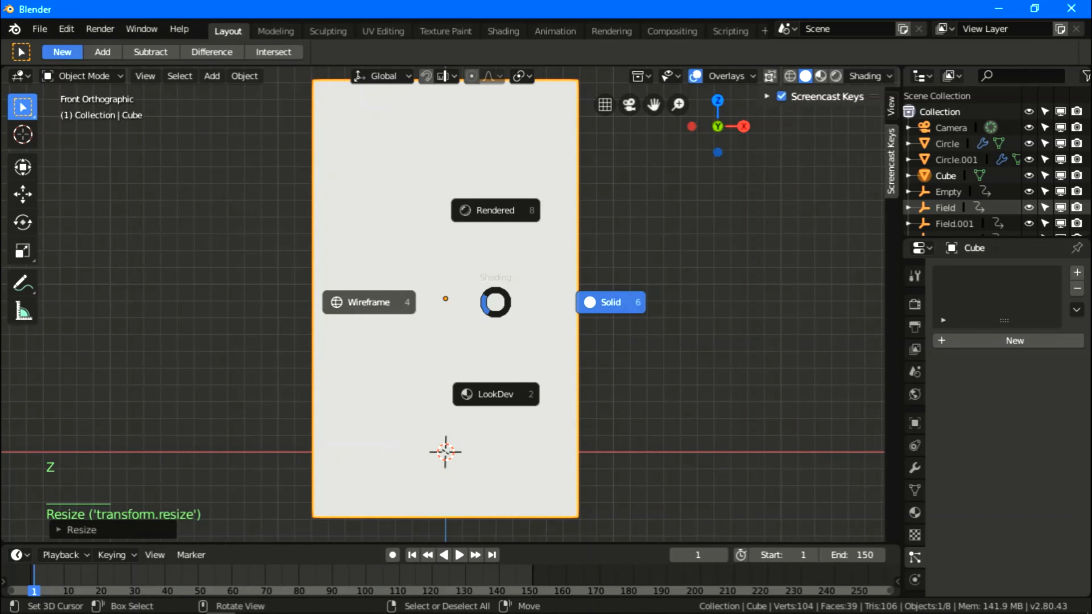
left_click(369, 302)
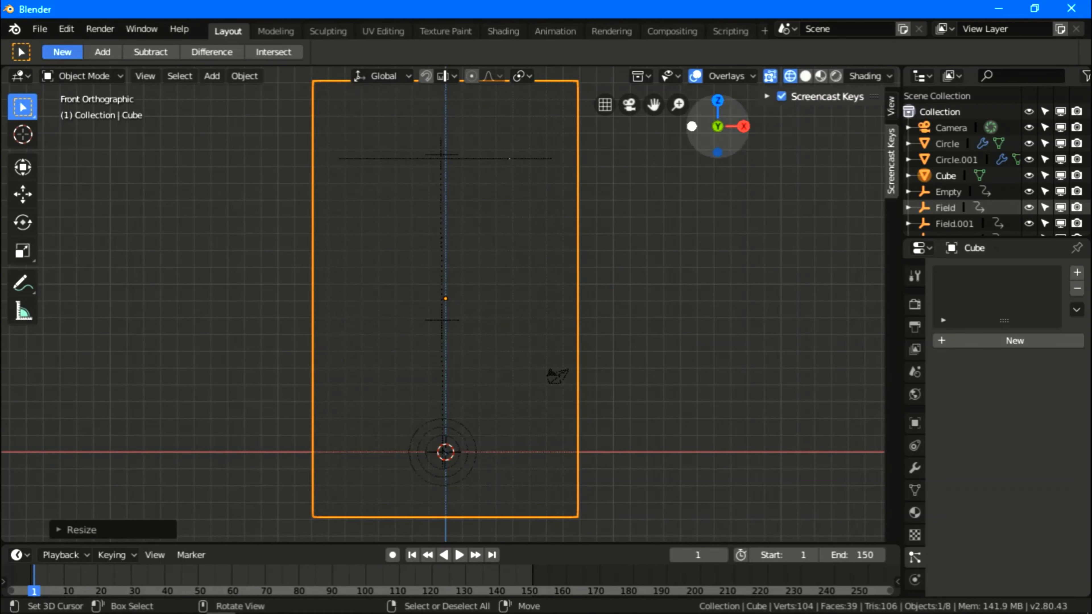
scroll(443, 301, "down", 2)
middle_click_drag(443, 301, 438, 323)
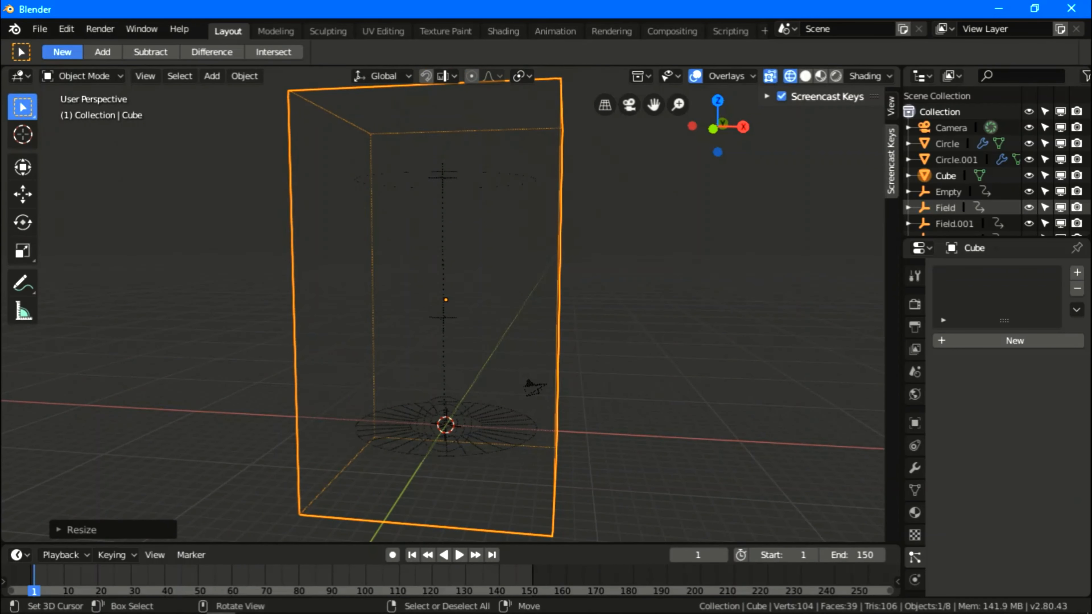
left_click(459, 555)
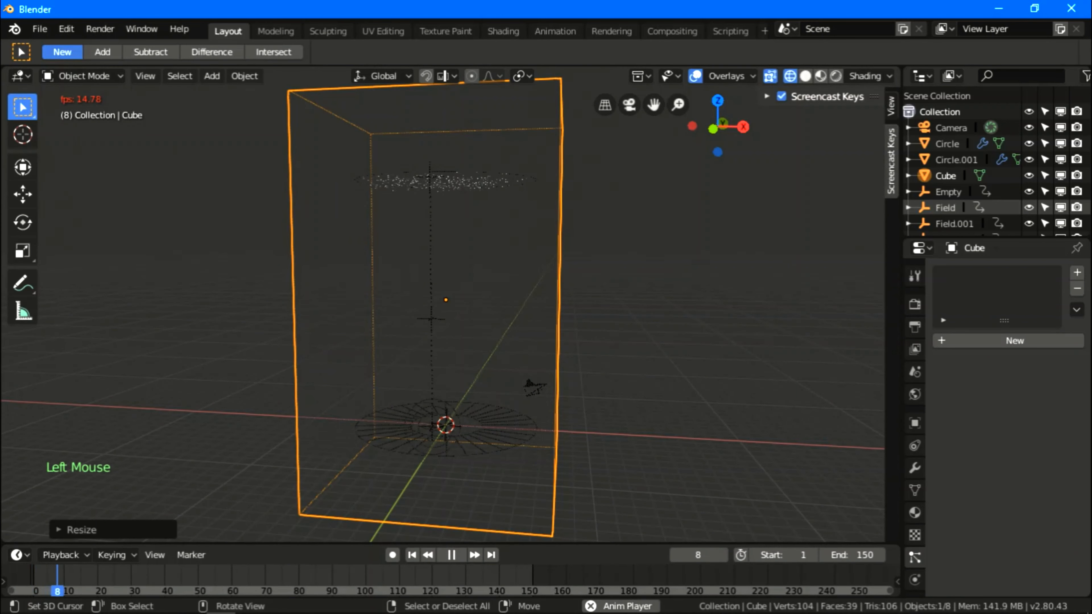
key("KP_1")
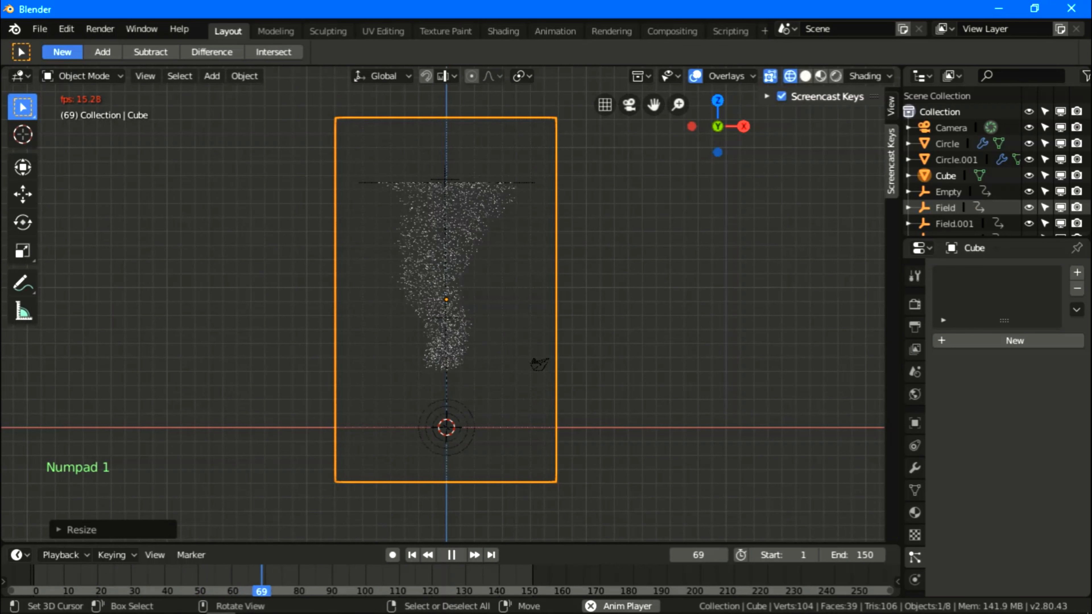
Stop playback, return to frame 1, and make the enclosing cube a smoke Domain
left_click(452, 555)
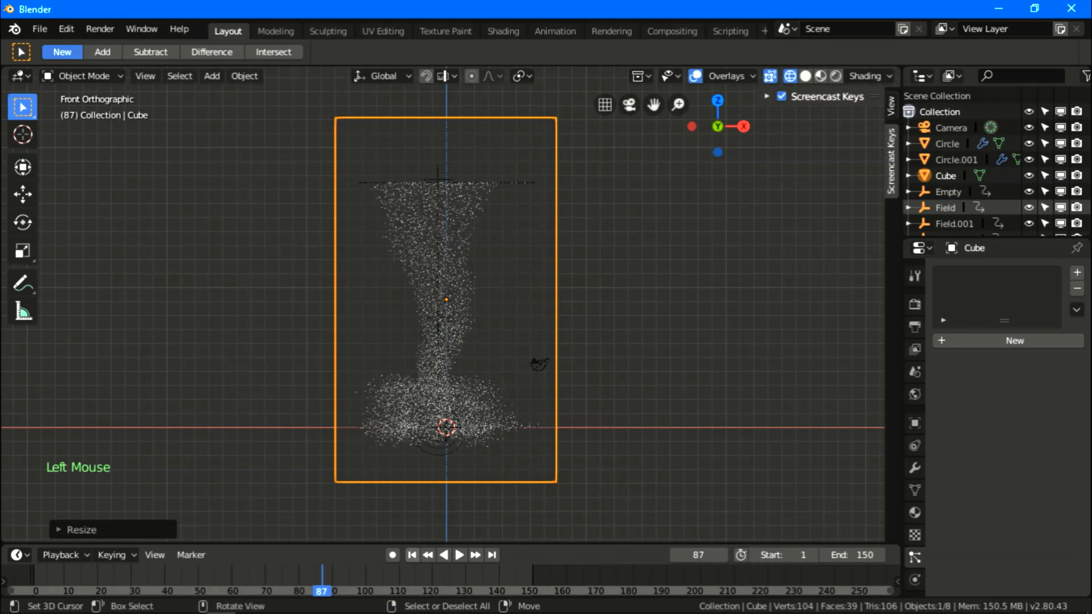
left_click(411, 555)
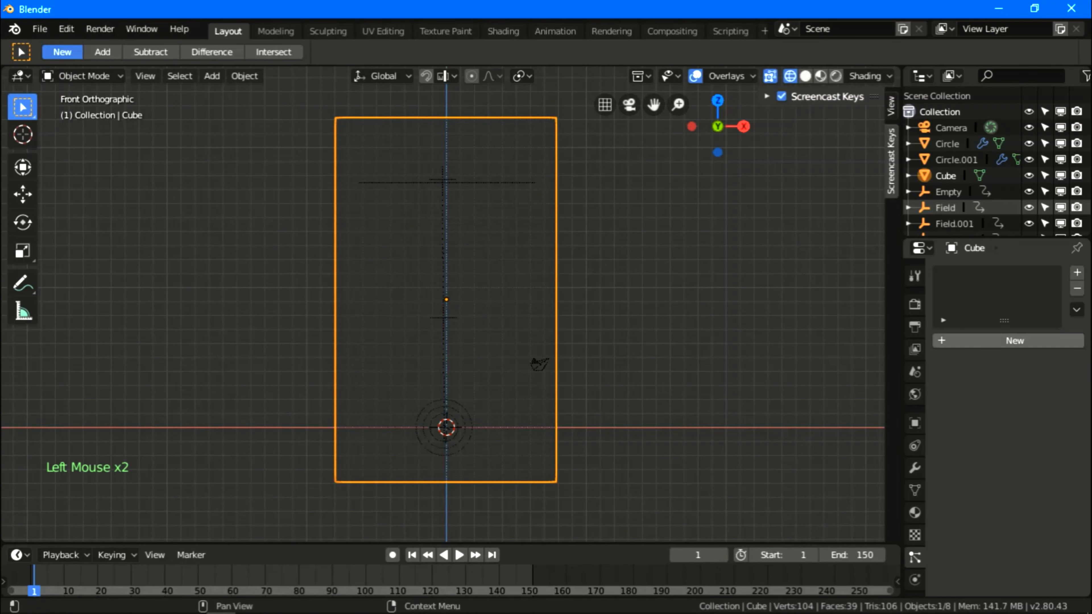
left_click(915, 579)
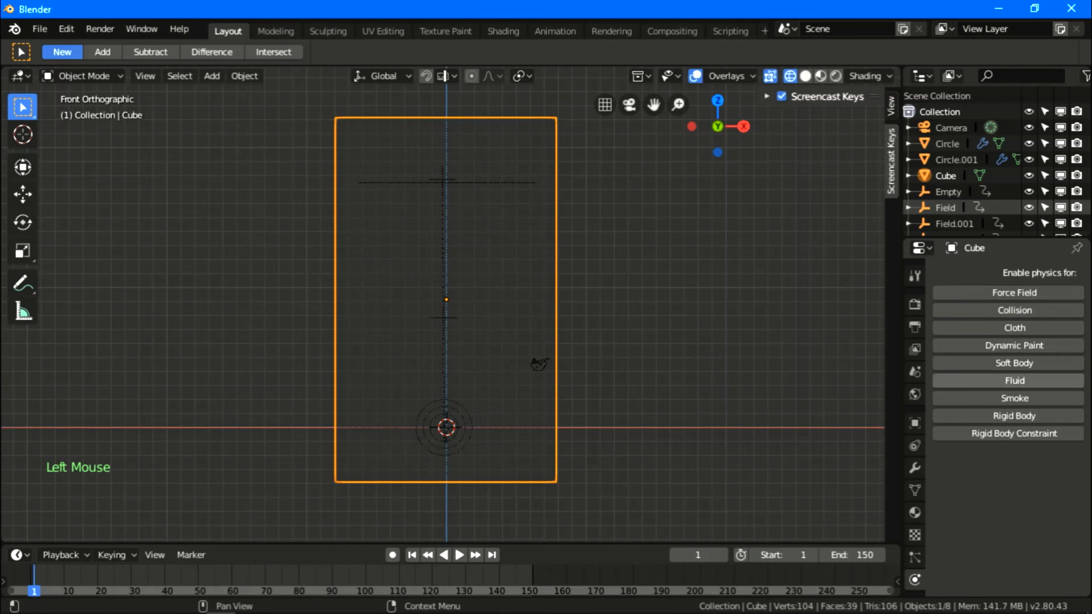
left_click(1015, 398)
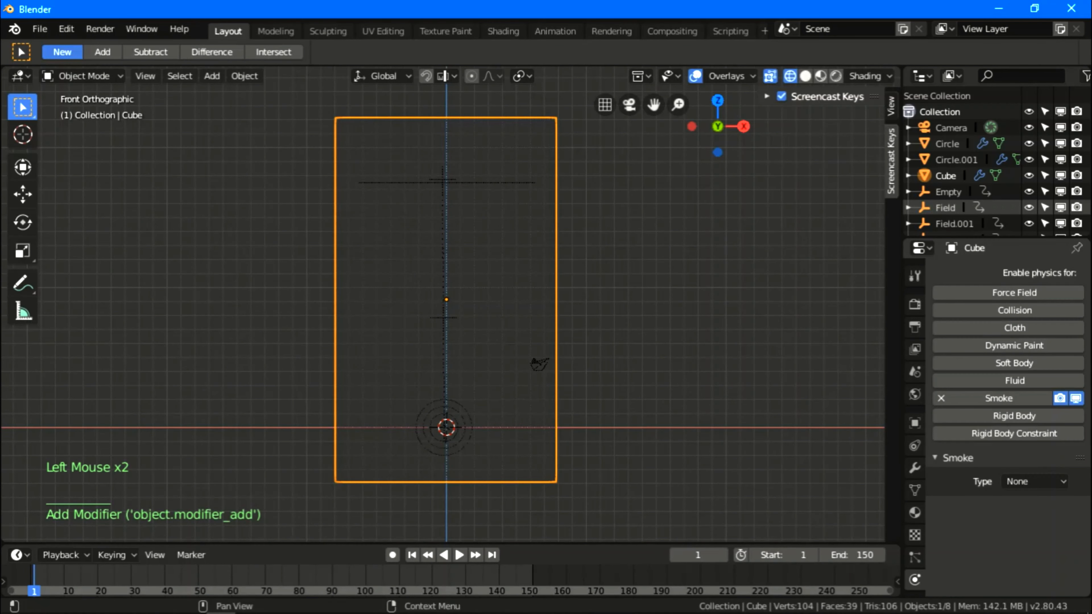
left_click(1034, 481)
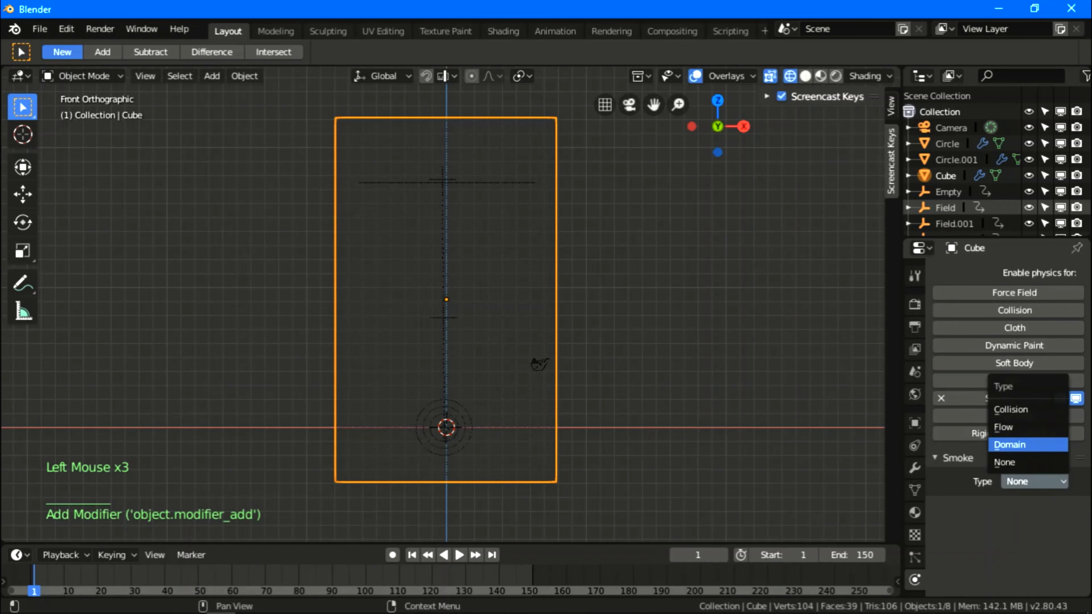
left_click(1028, 445)
Set the smoke domain's Resolution Divisions to 60
scroll(1028, 444, "down", 7)
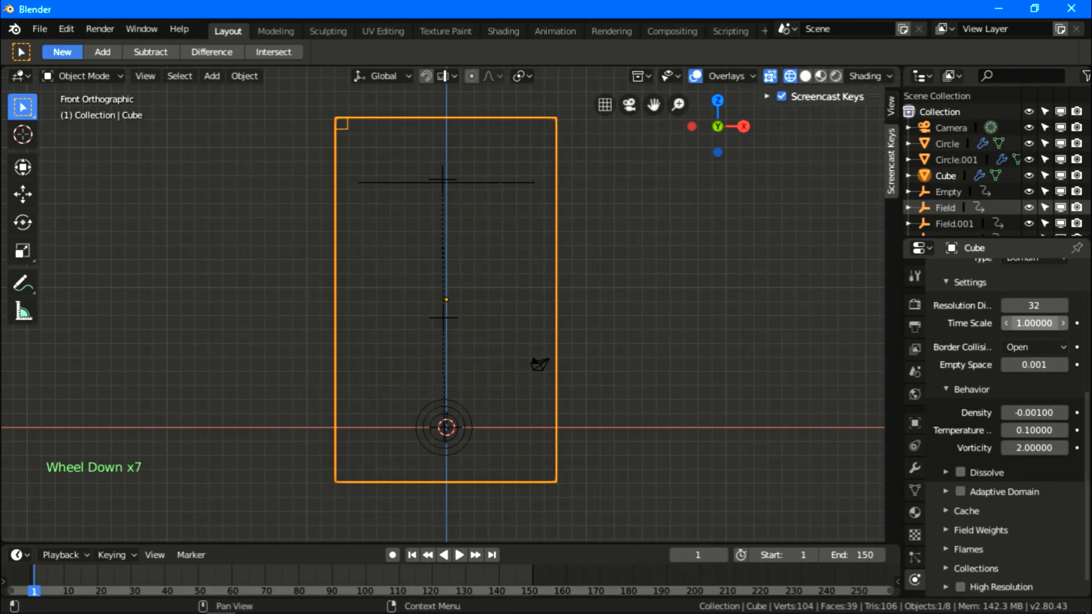
left_click(1034, 305)
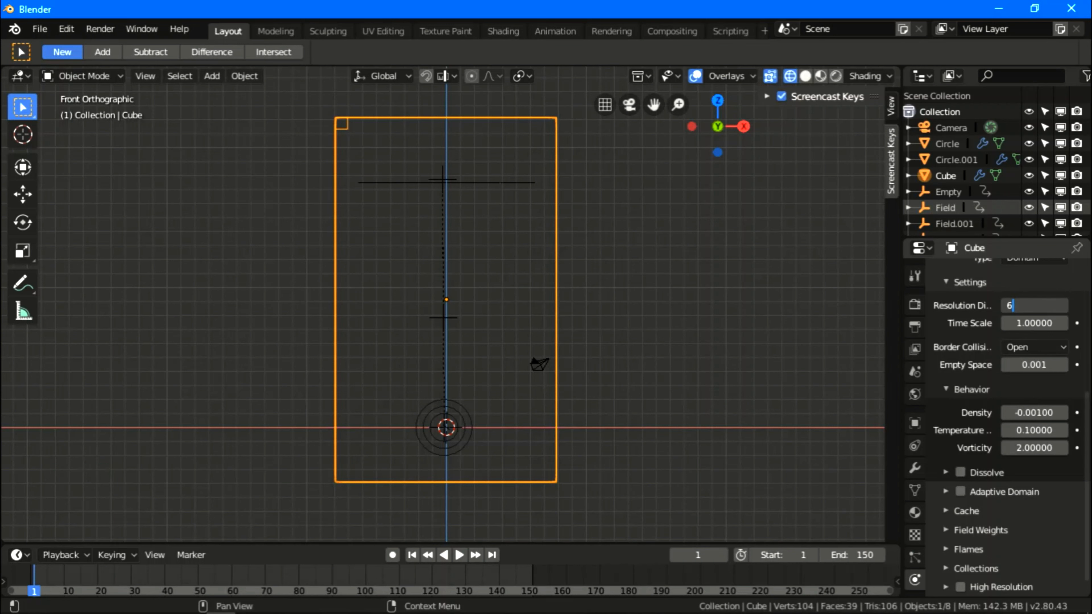
key("Return")
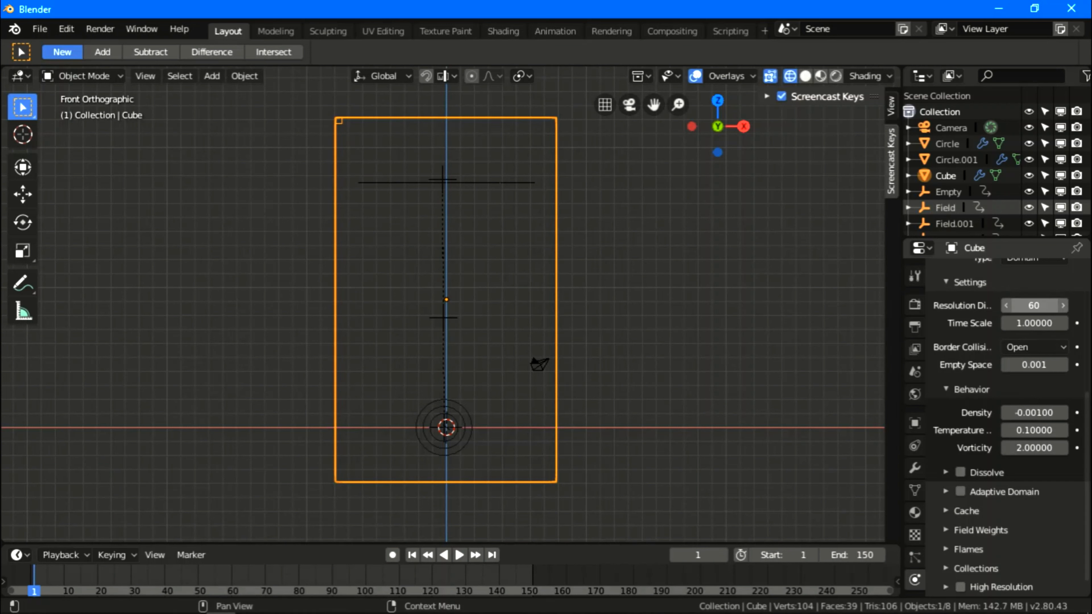
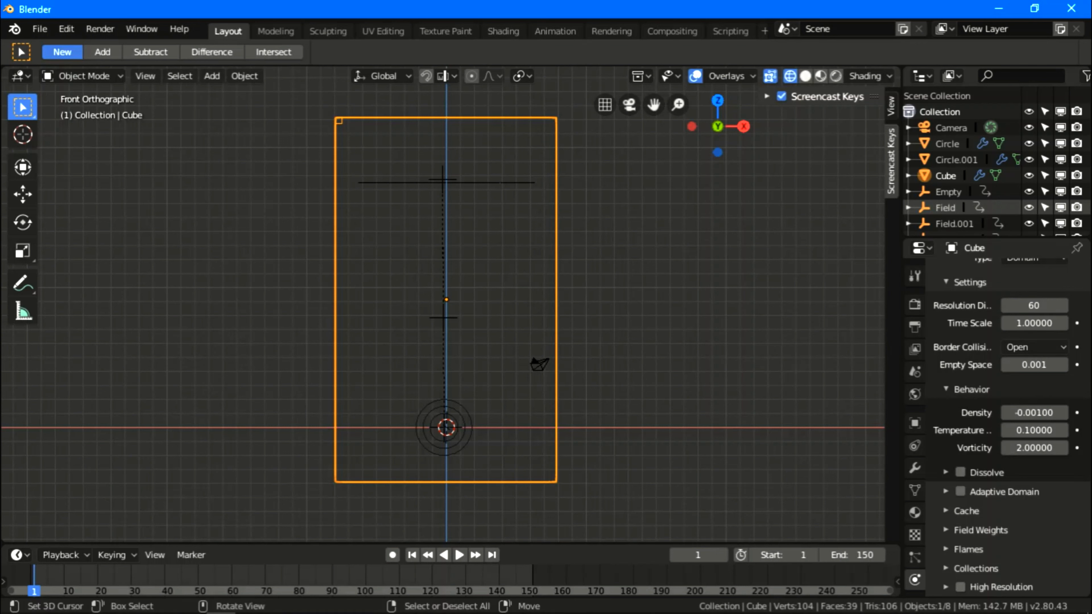
Enter 3 for the resolution divisions in the domain's High Resolution settings, leaving High Resolution disabled
scroll(1035, 395, "down", 2)
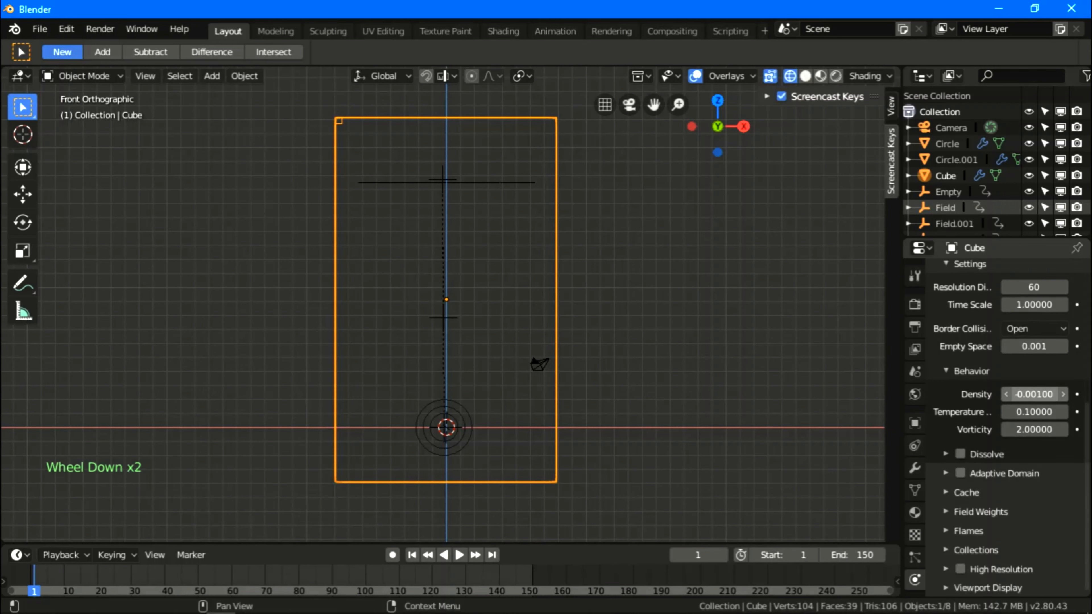
scroll(1001, 569, "down", 3)
left_click(1001, 569)
scroll(1002, 517, "down", 4)
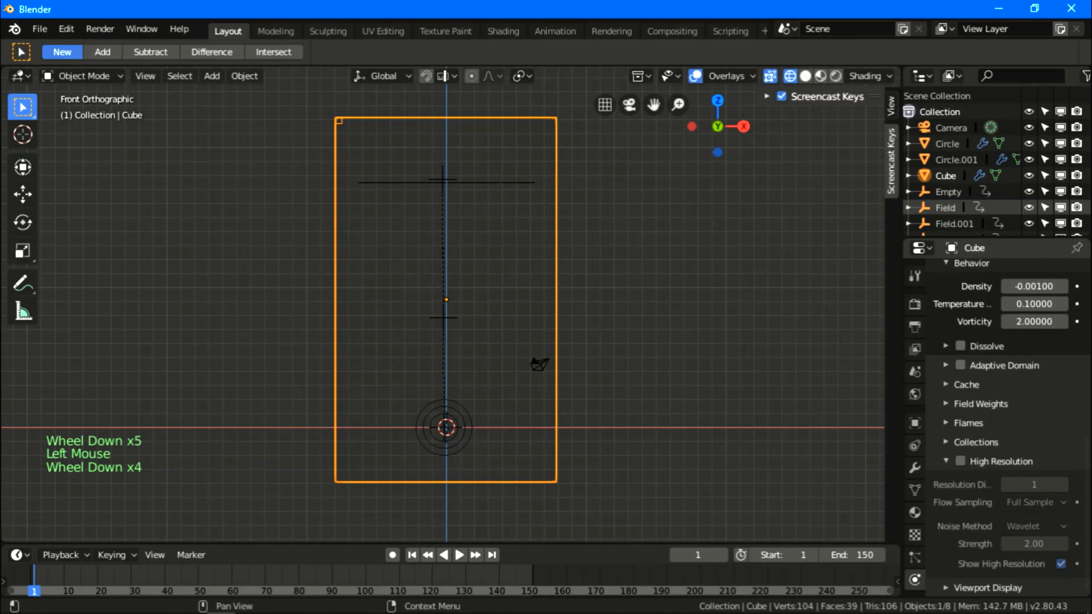
left_click(1034, 485)
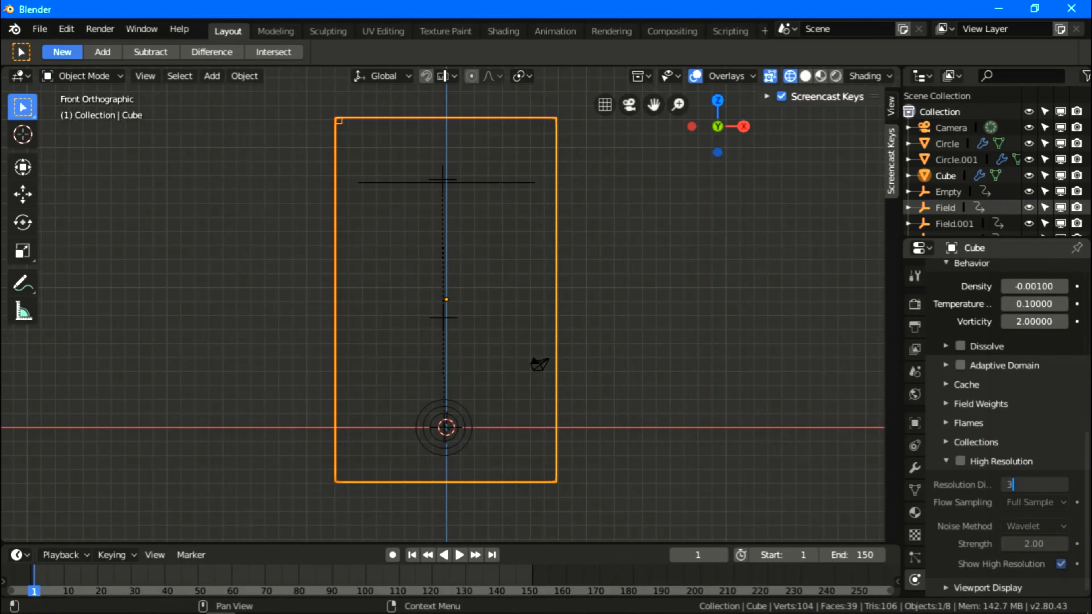
left_click(1001, 461)
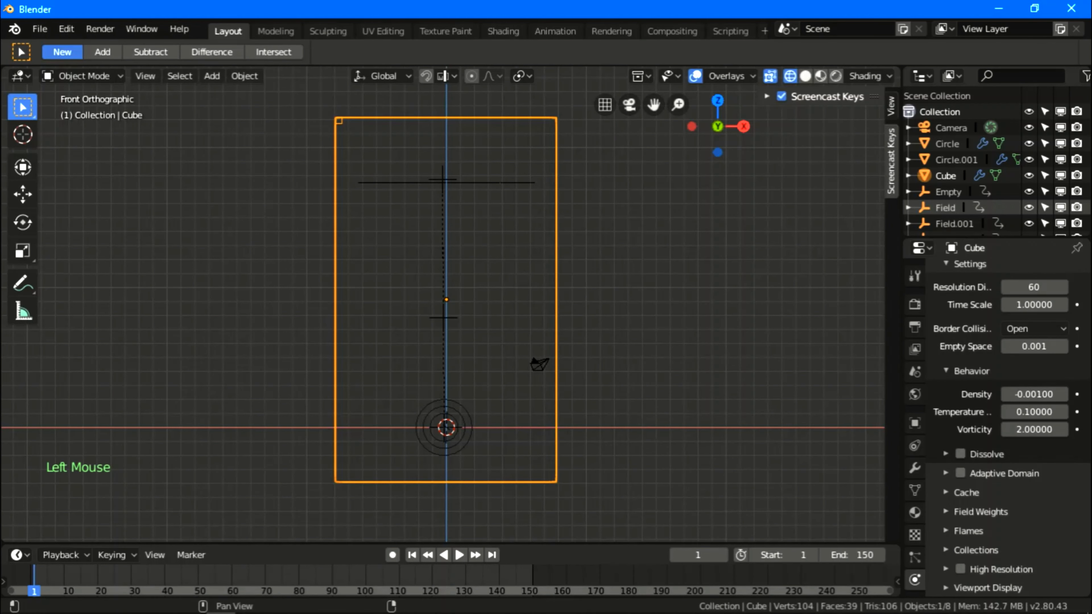
scroll(1006, 431, "up", 3)
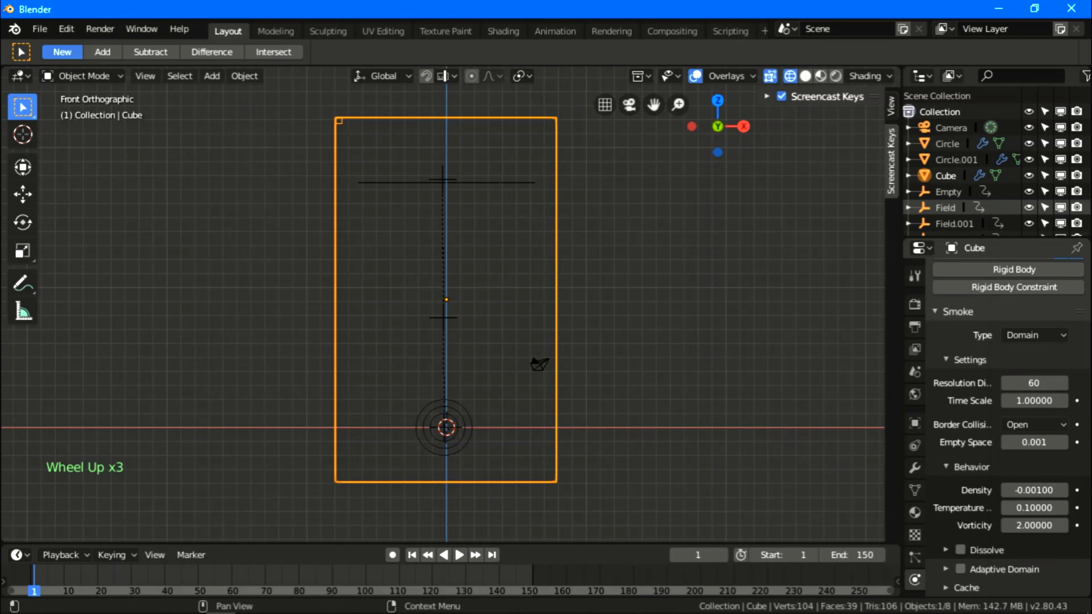
Enable smoke physics on the upper circle and set its type to Flow
right_click(490, 183)
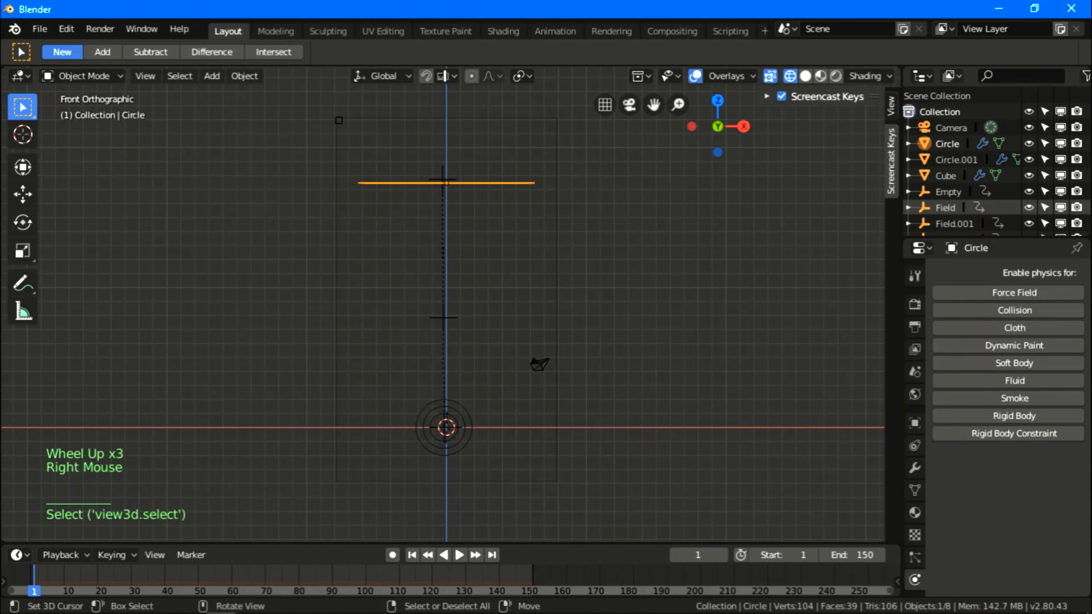
left_click(1015, 398)
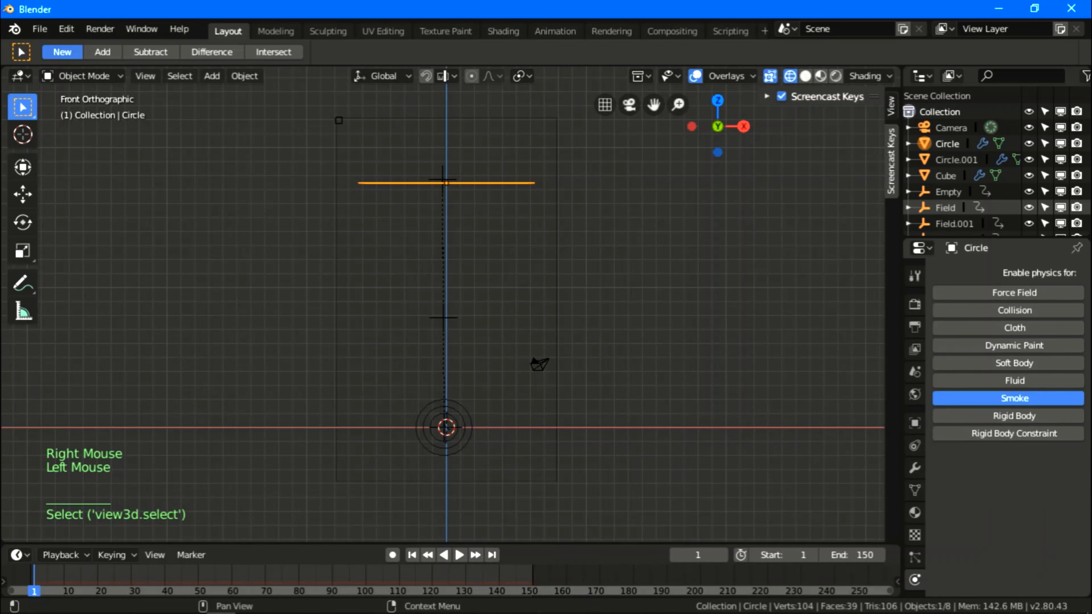
left_click(1034, 482)
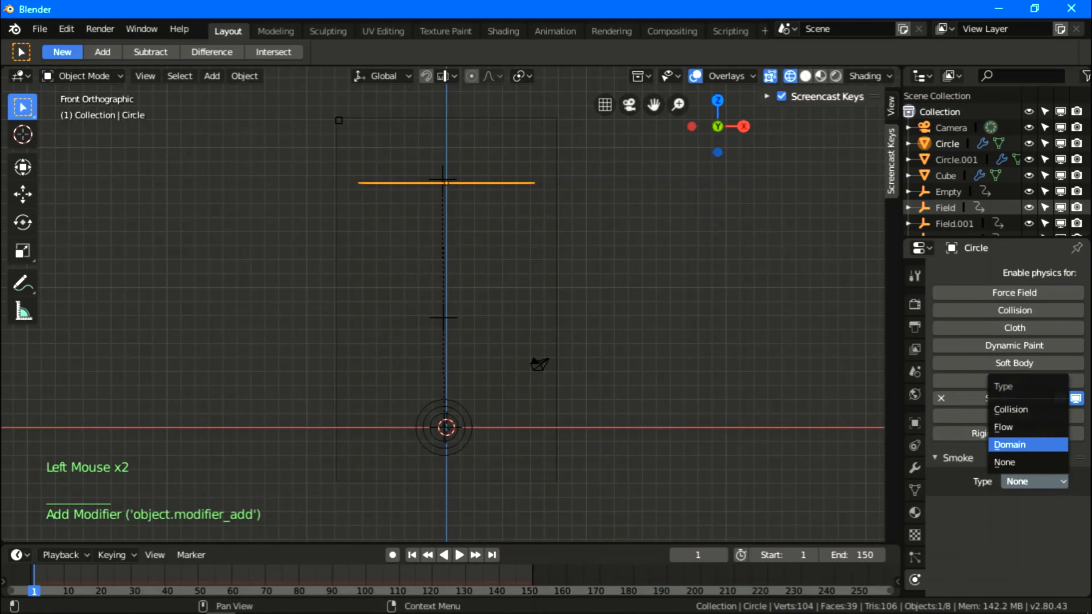
left_click(1006, 427)
Set the upper circle's smoke Flow Source to Particle System and assign its ParticleSystem
scroll(1007, 428, "down", 3)
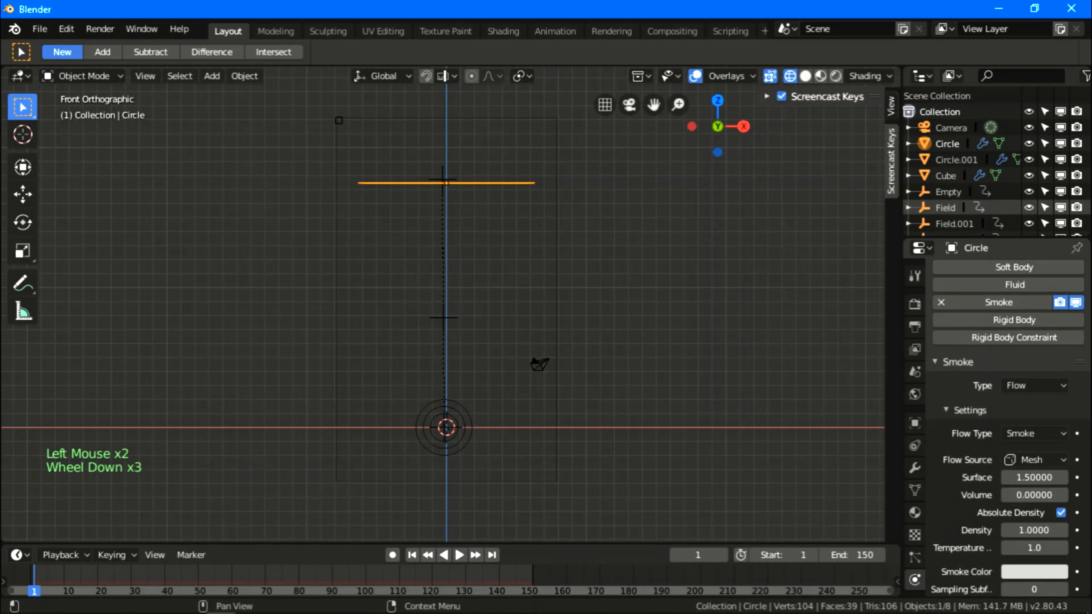
left_click(1035, 460)
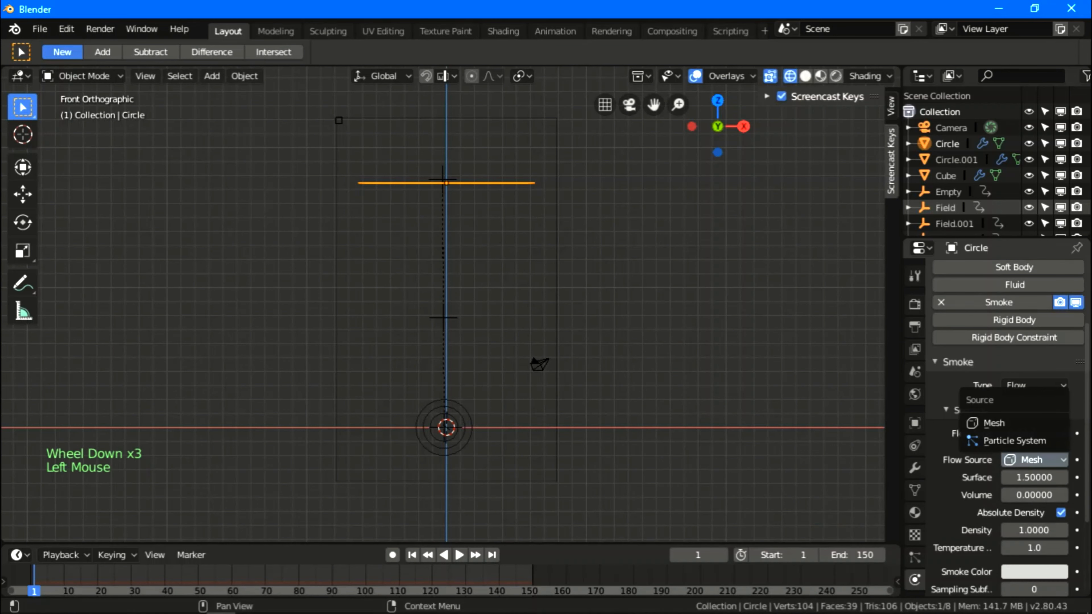
left_click(1015, 441)
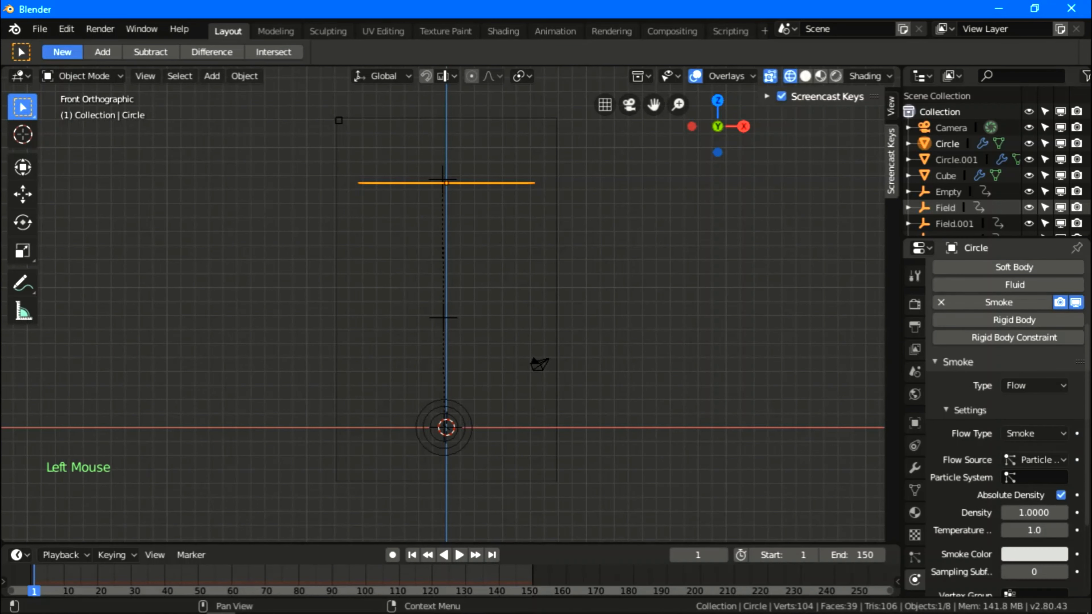
scroll(1015, 441, "down", 2)
left_click(1041, 414)
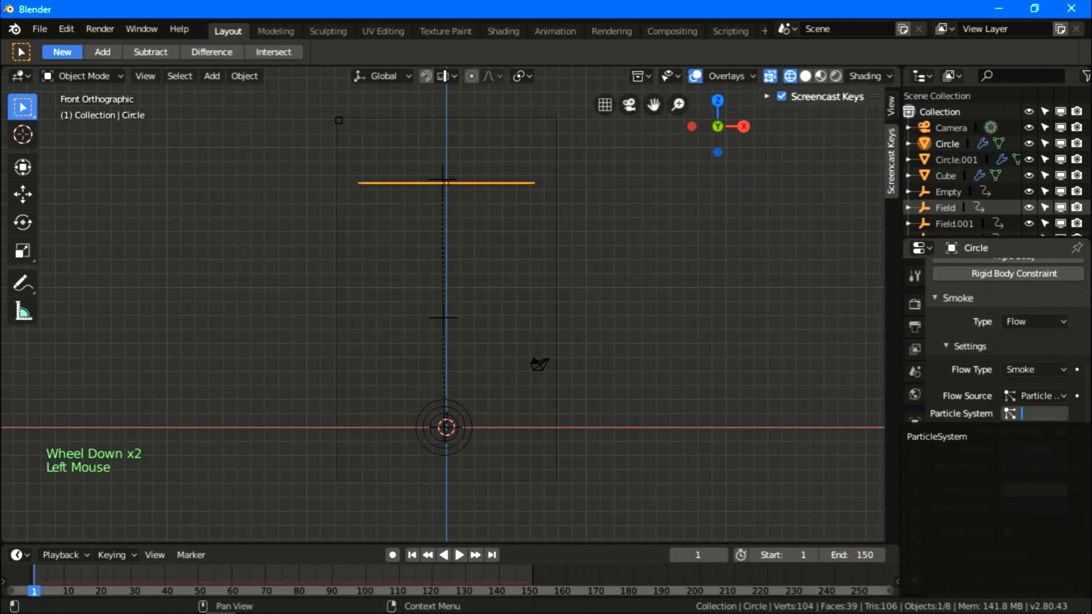
left_click(1032, 438)
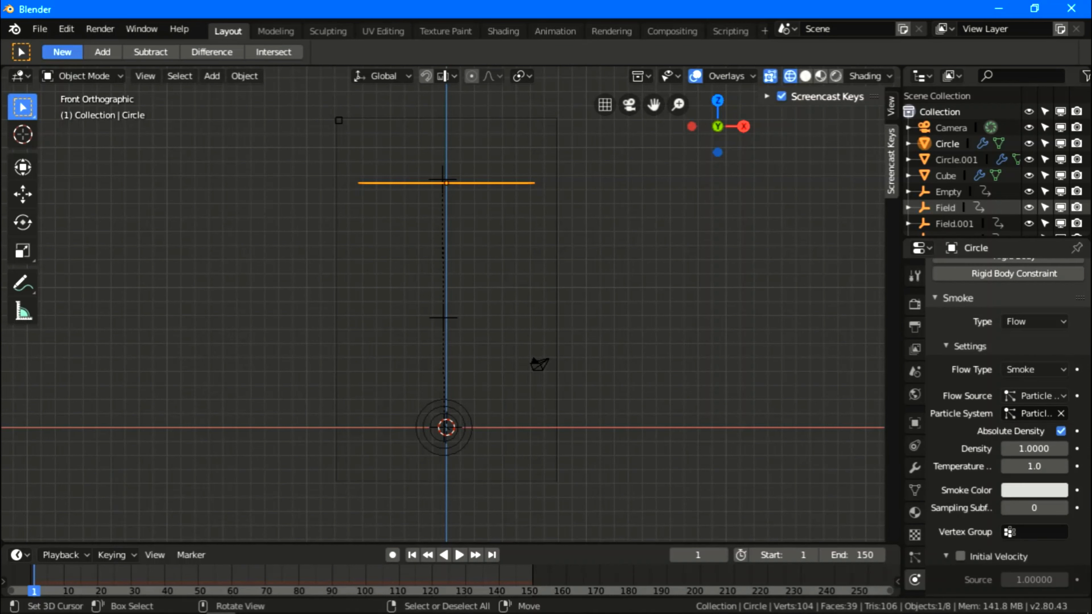
Enable smoke physics on the base ring Circle.001 and set its type to Flow
right_click(508, 428)
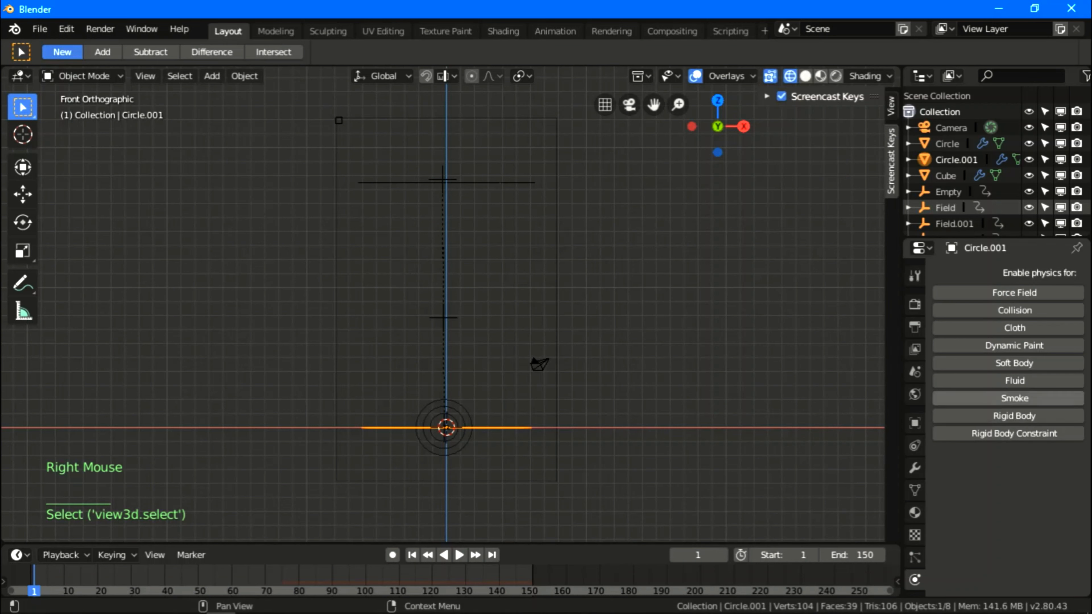
left_click(1015, 398)
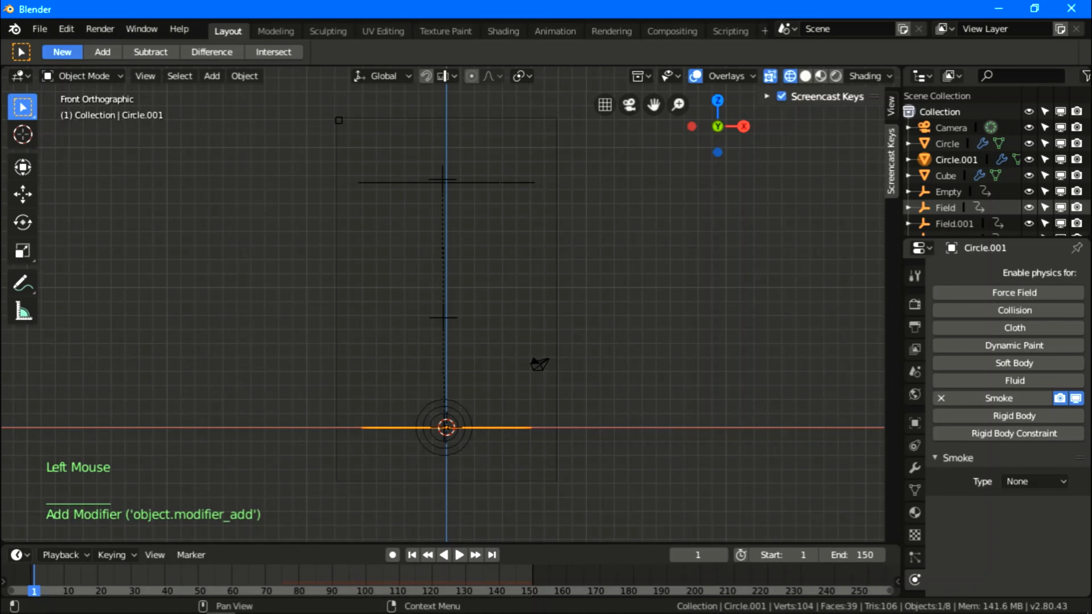
left_click(1035, 482)
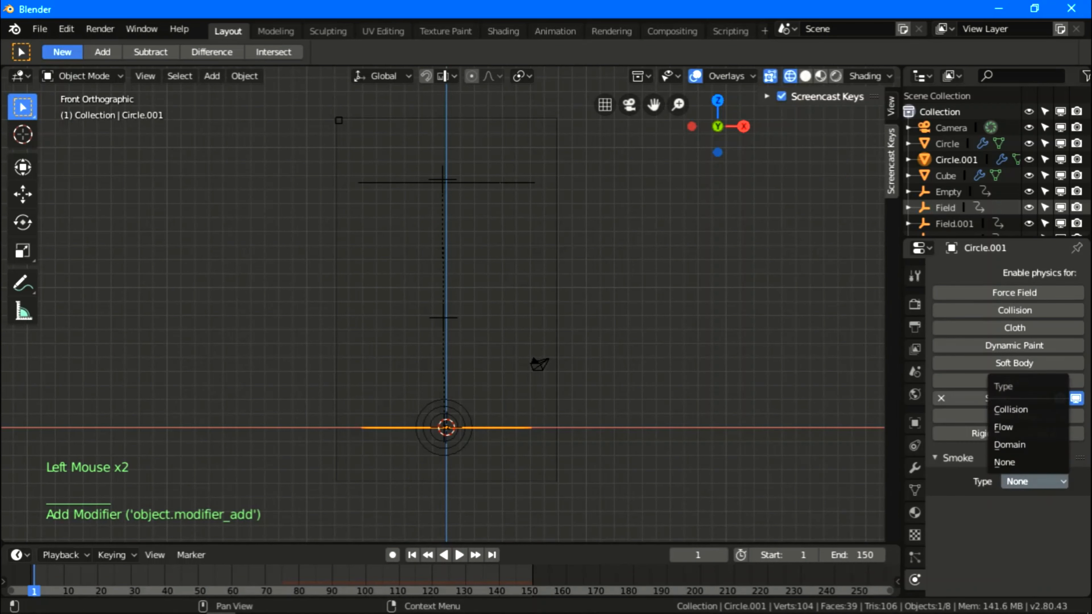
left_click(1004, 427)
Set the Flow Source of Circle.001 to Particle System and assign its ParticleSystem
scroll(1007, 426, "down", 2)
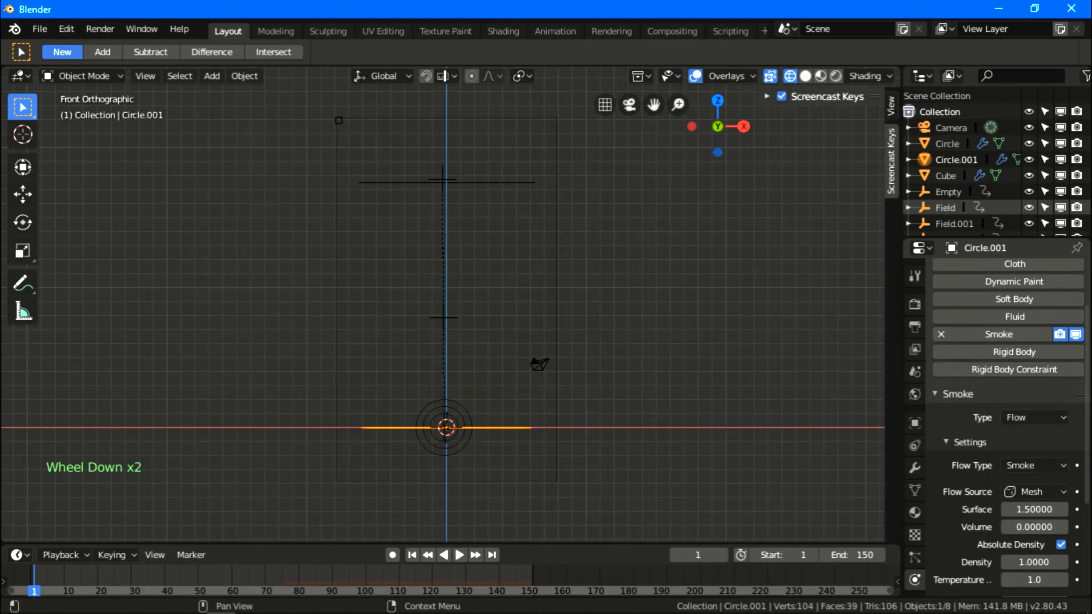
left_click_drag(1035, 492, 1024, 473)
scroll(1024, 473, "down", 1)
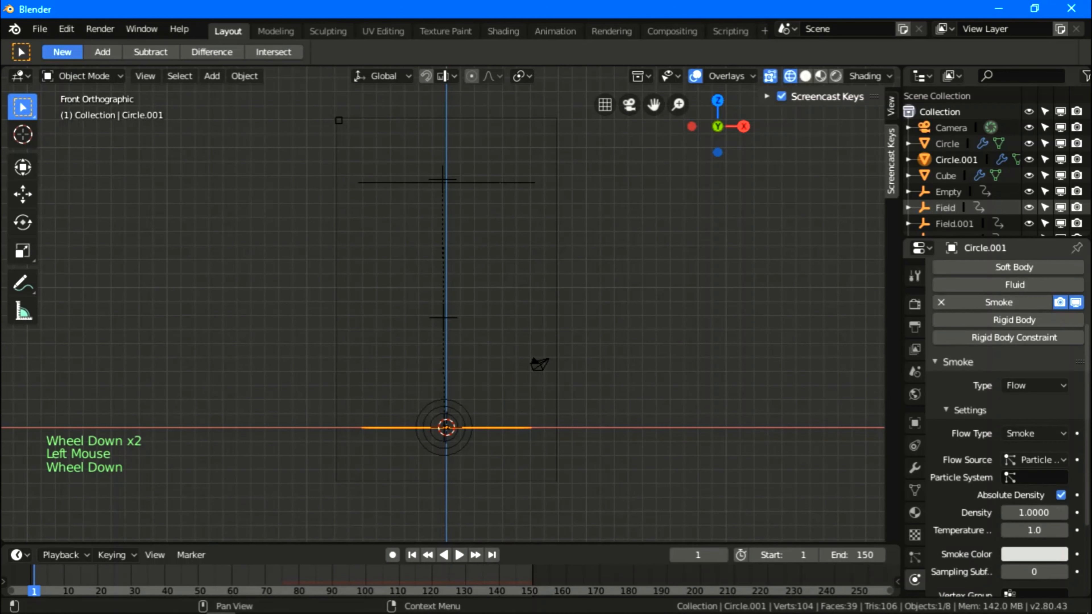
left_click(1036, 478)
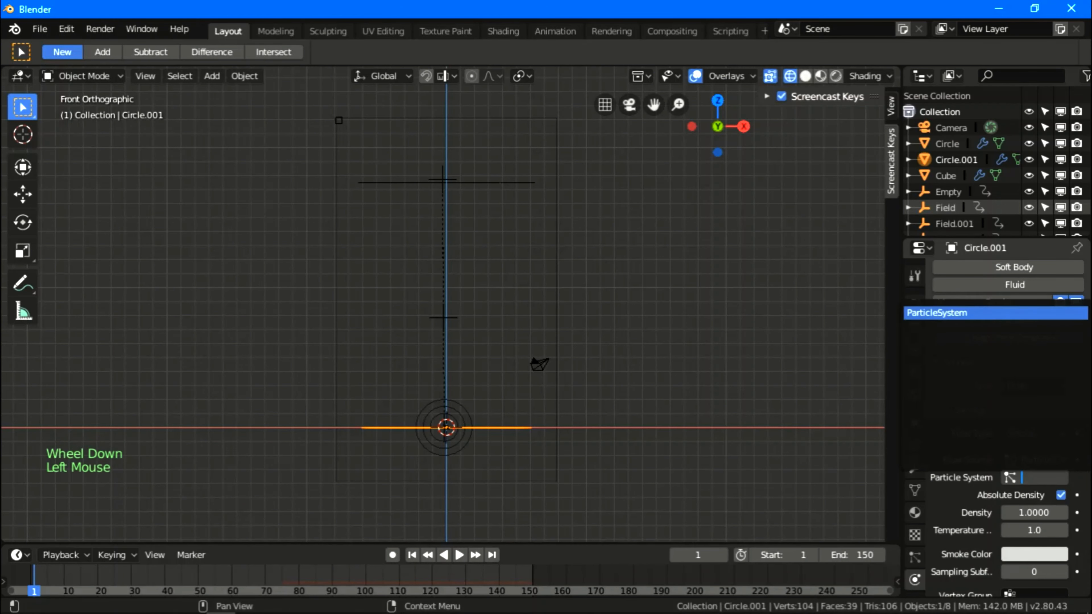
left_click(985, 316)
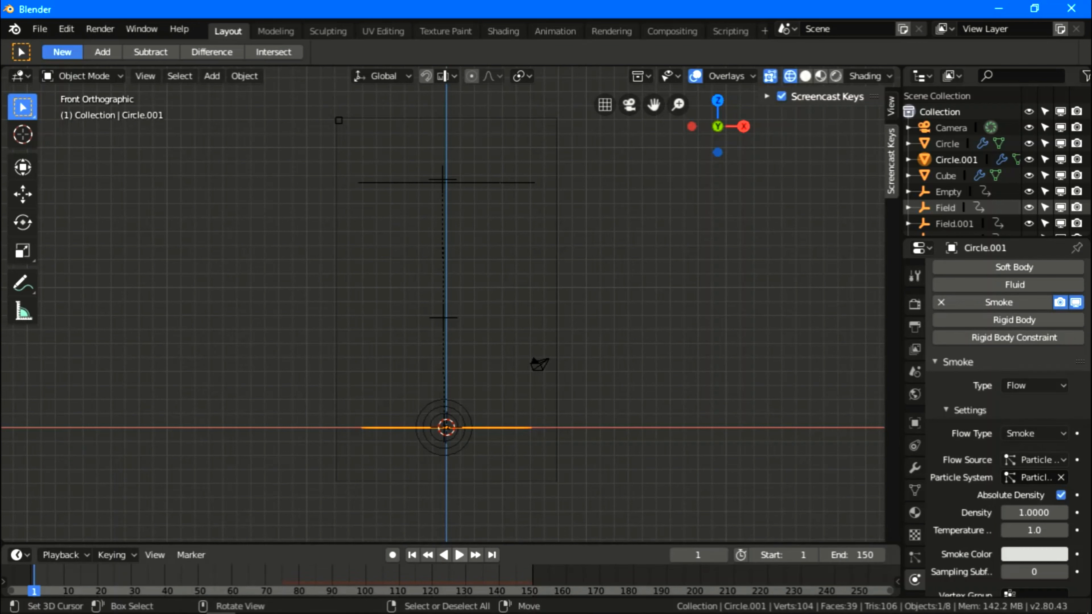
Play the simulation to check the smoke in a perspective view of the domain, and return to frame 1
left_click(460, 555)
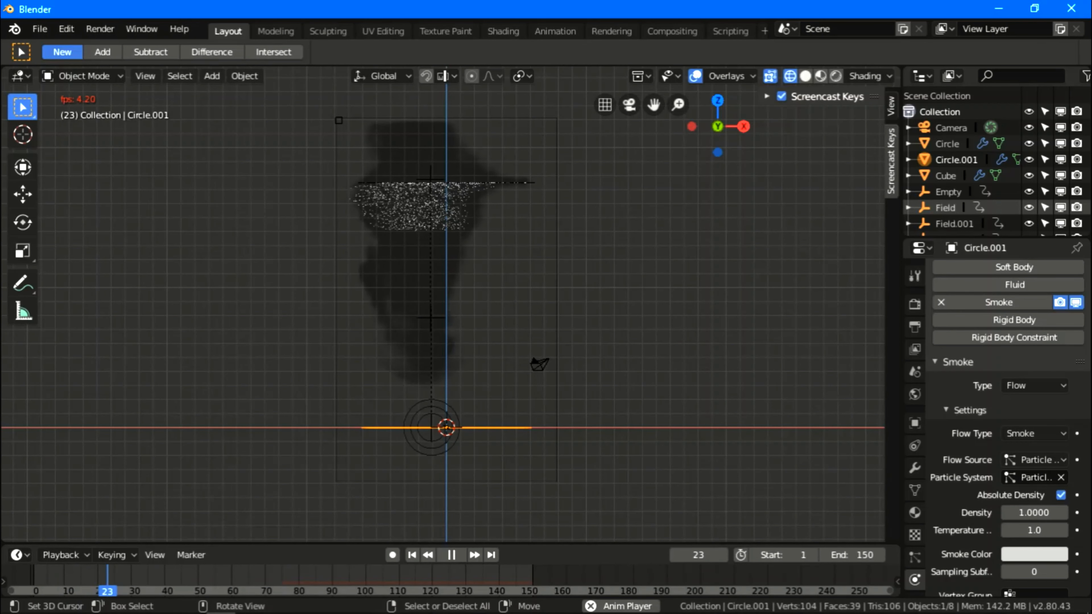
middle_click_drag(443, 301, 486, 325)
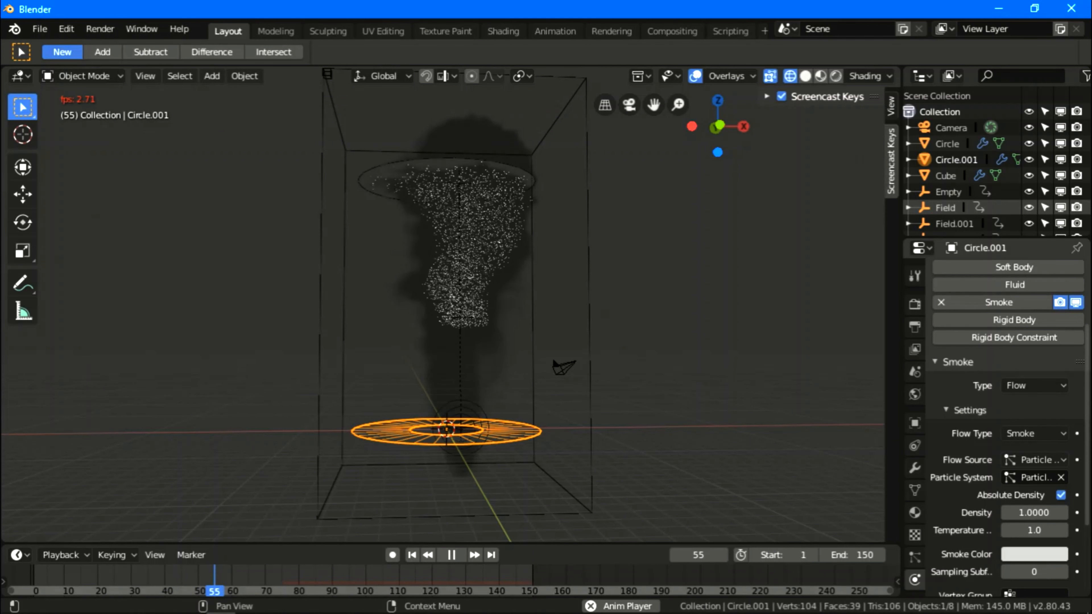
scroll(1007, 387, "down", 3)
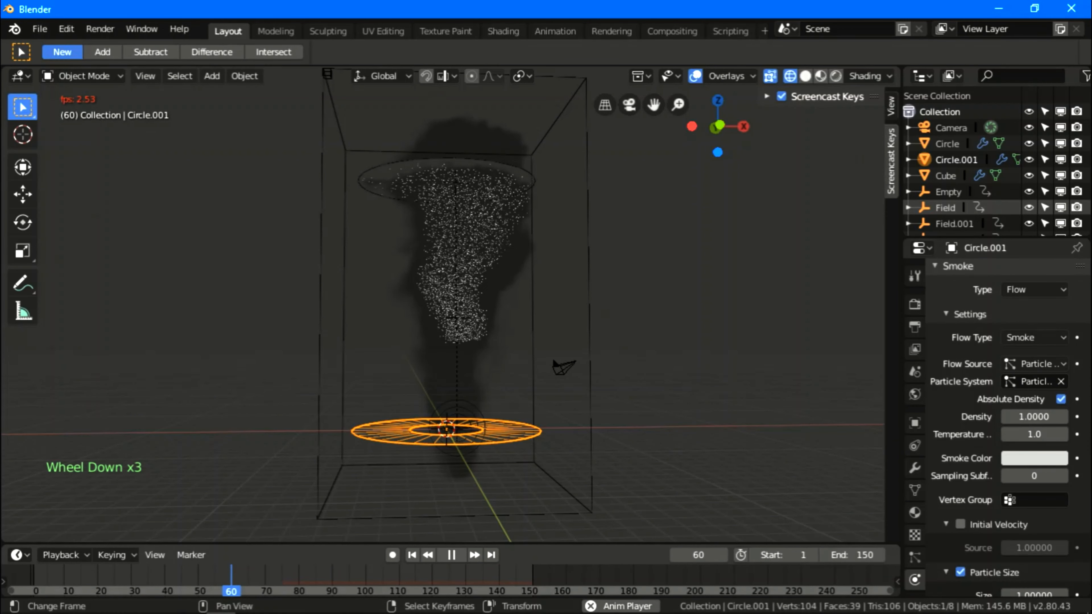
scroll(1006, 387, "down", 2)
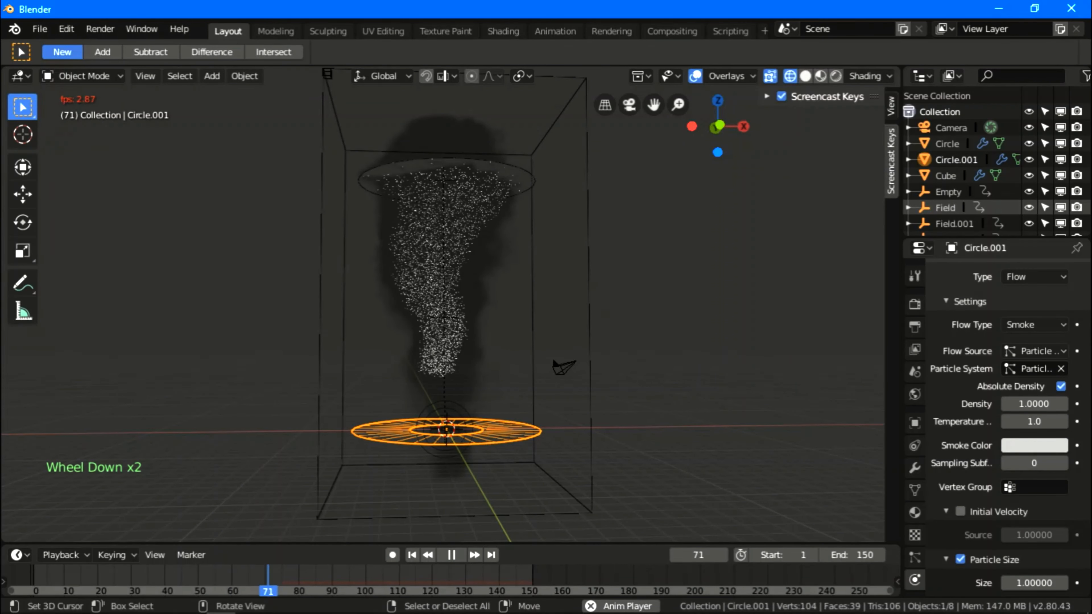
left_click(459, 555)
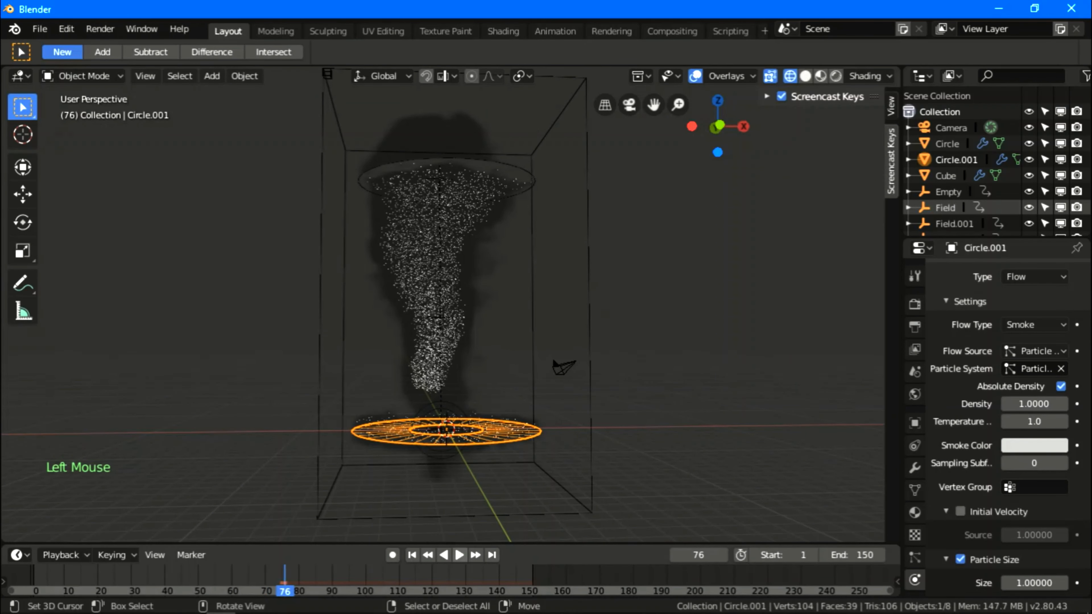
left_click(412, 555)
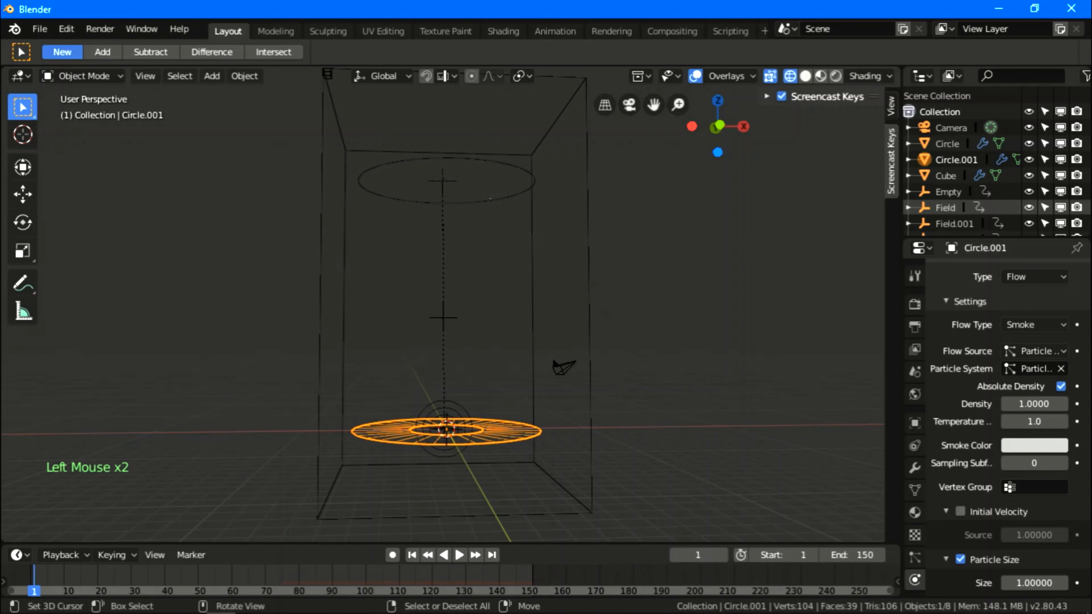
Enable Dissolve and Adaptive Domain on the cube smoke domain
right_click(591, 456)
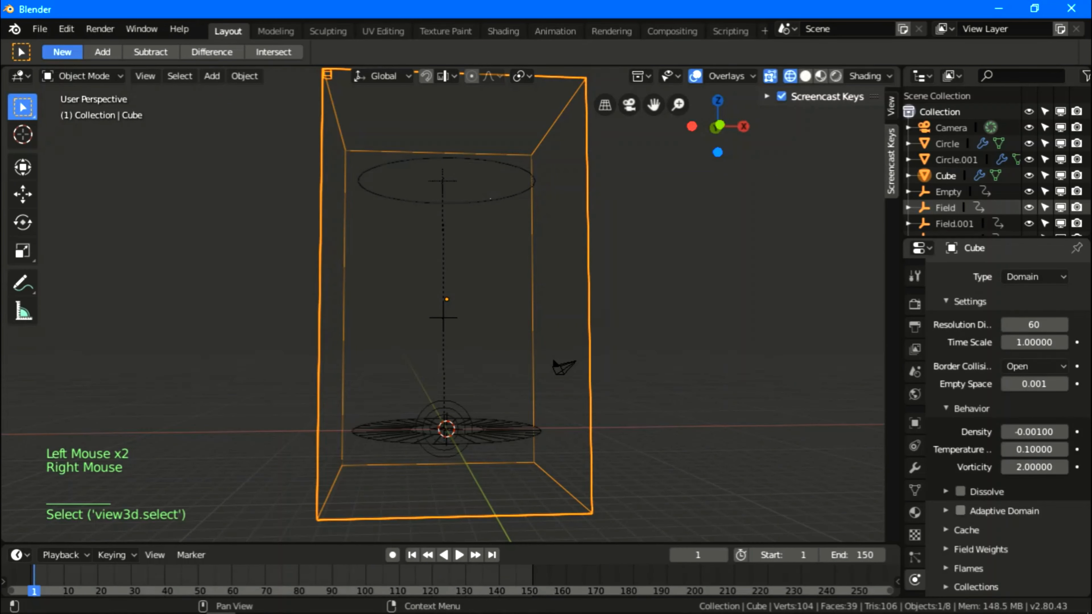
left_click(960, 511)
left_click(960, 491)
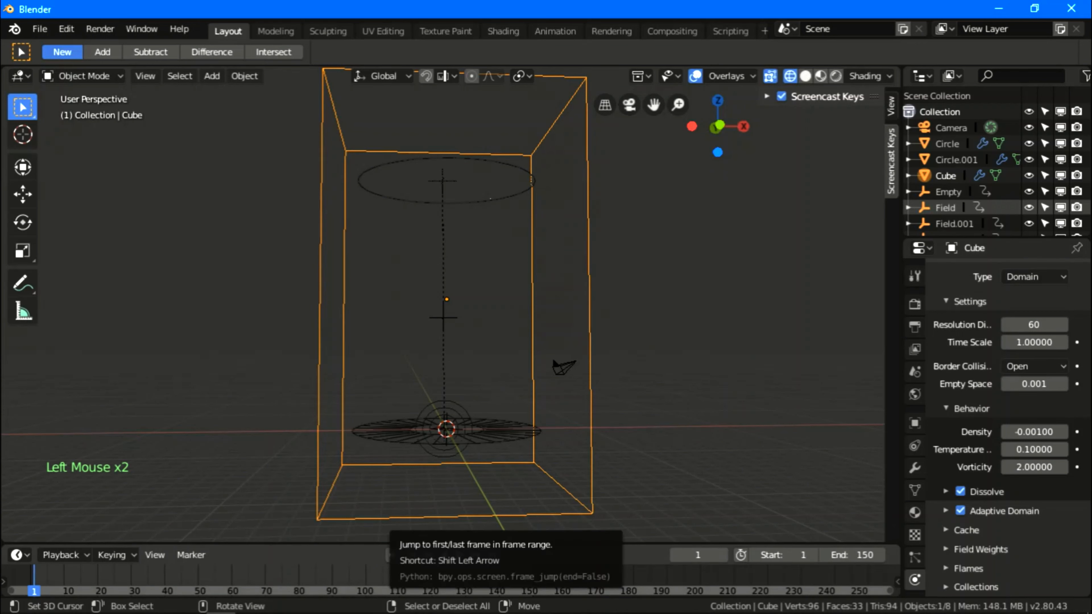
Play the simulation from frame 1 and examine the smoke inside the adaptive domain from several angles
left_click(412, 555)
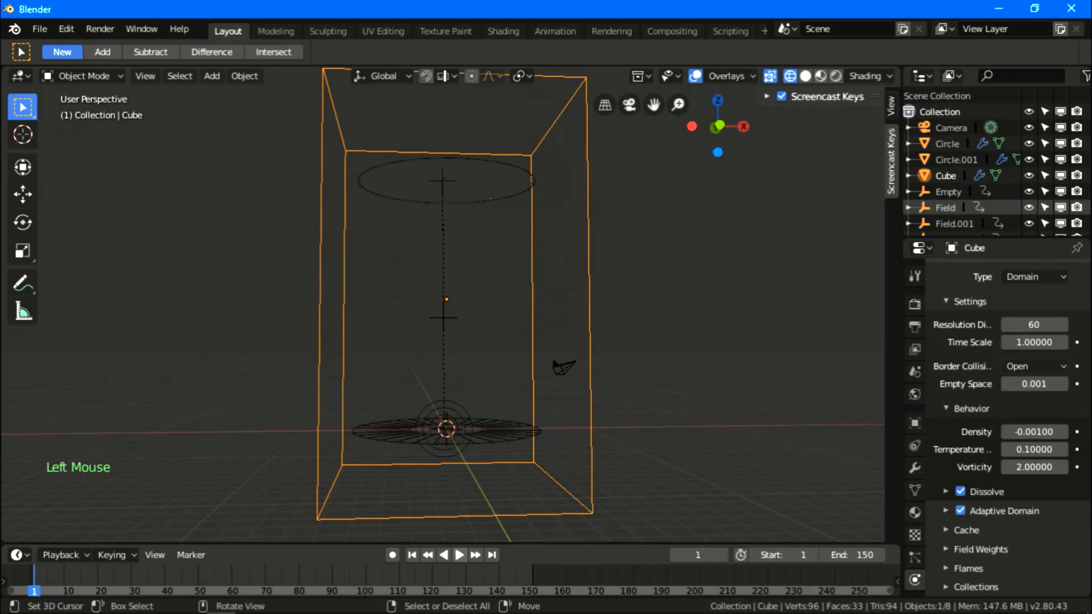
left_click(451, 555)
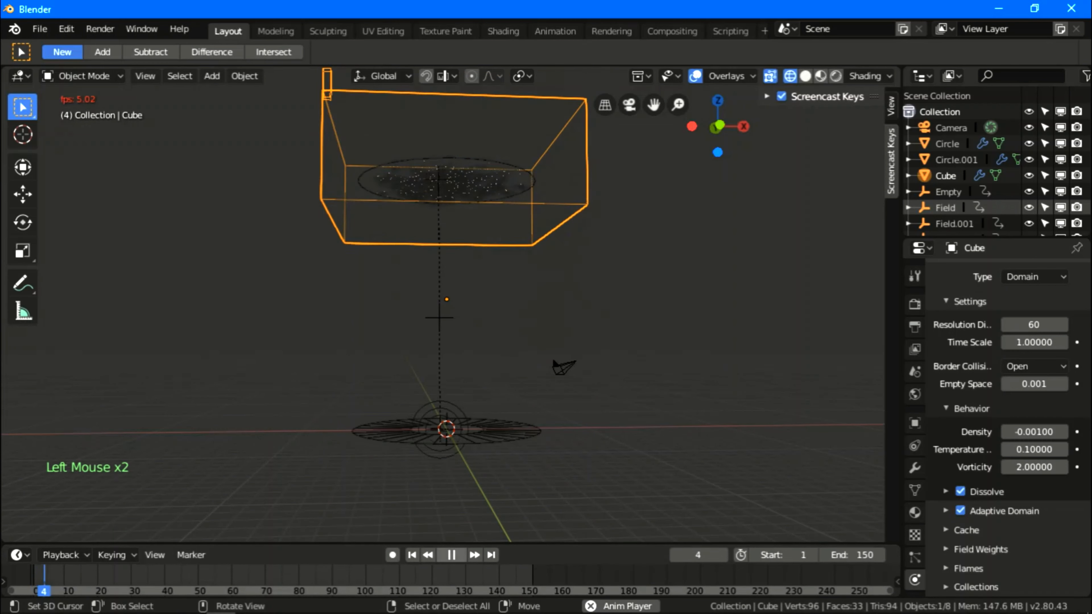
scroll(448, 301, "down", 2)
middle_click(447, 302)
middle_click_drag(448, 301, 430, 335)
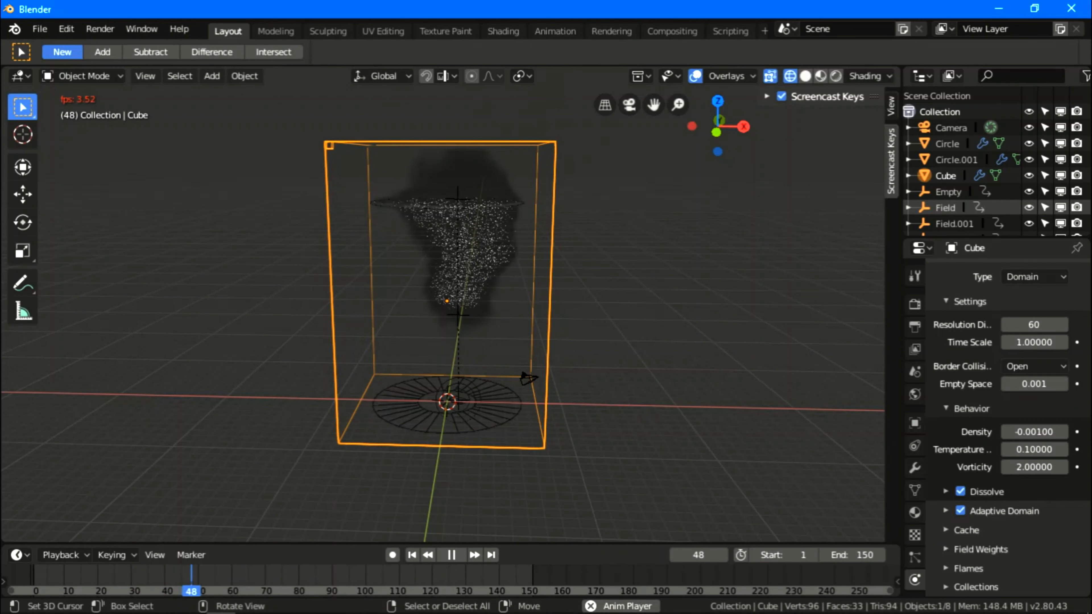
middle_click_drag(443, 301, 449, 279)
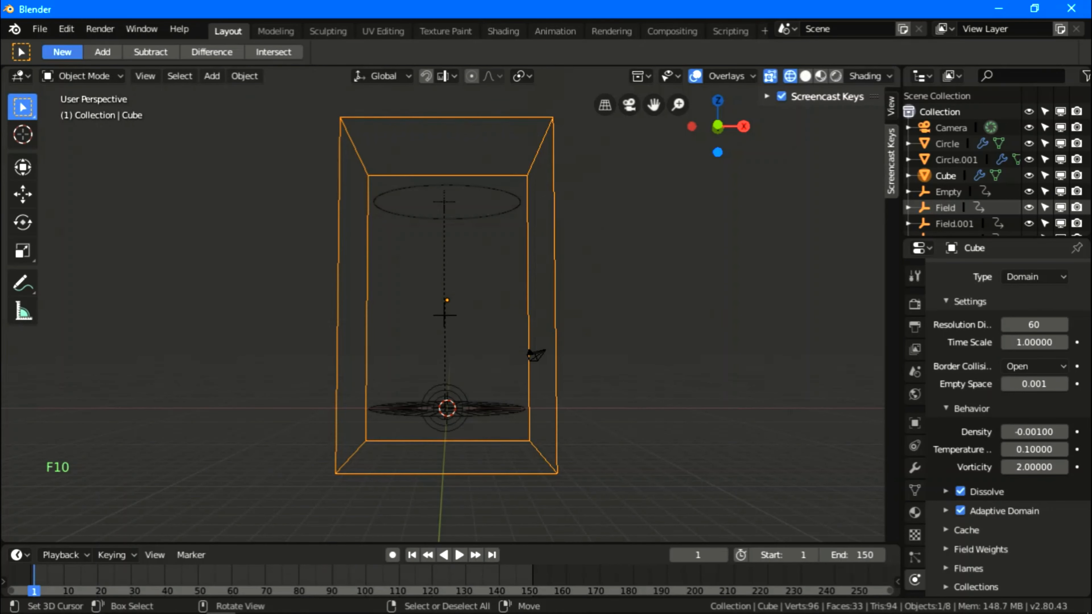
left_click(459, 555)
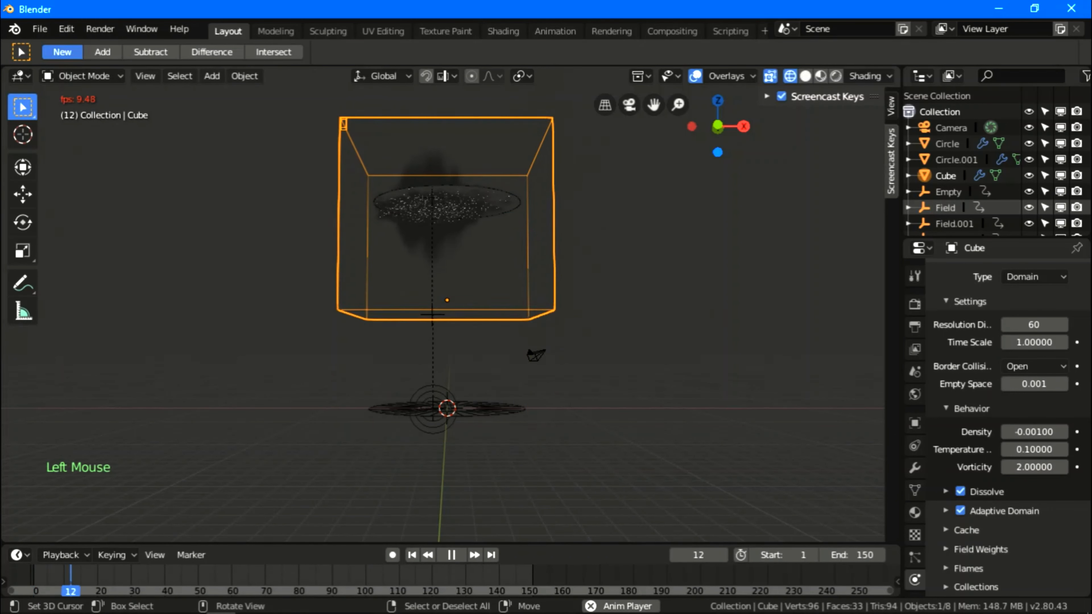
middle_click_drag(430, 301, 370, 275)
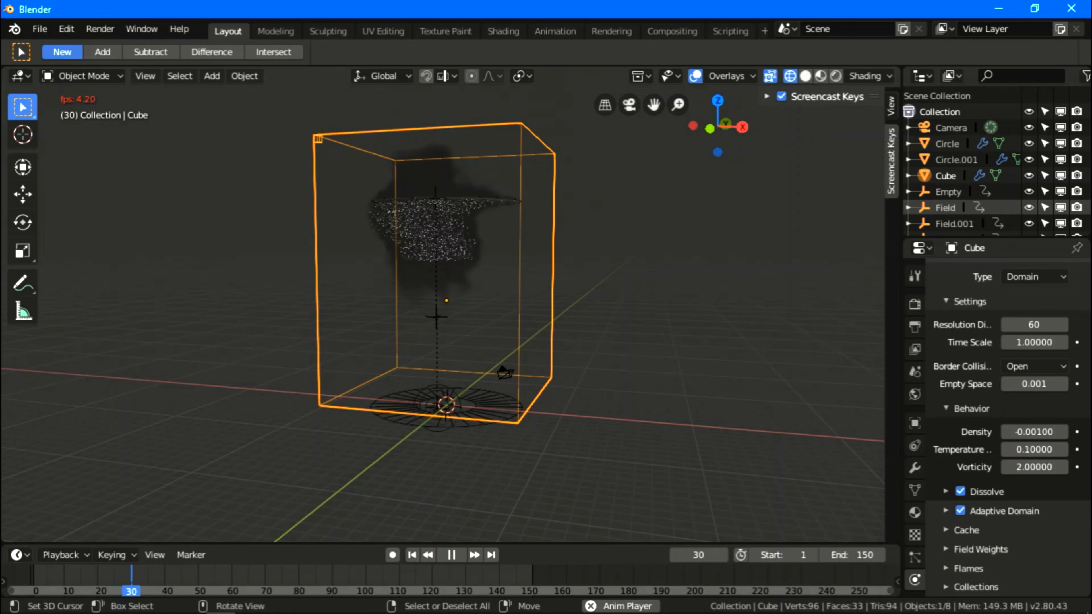
left_click(452, 555)
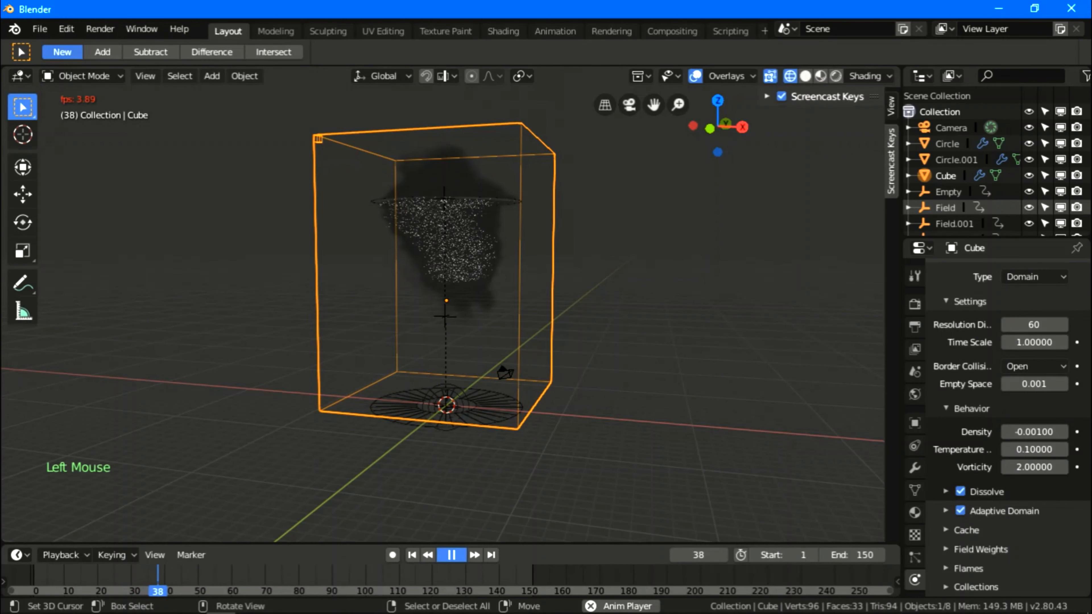
Set the smoke domain's temperature behavior value to 0.05
double_click(1035, 450)
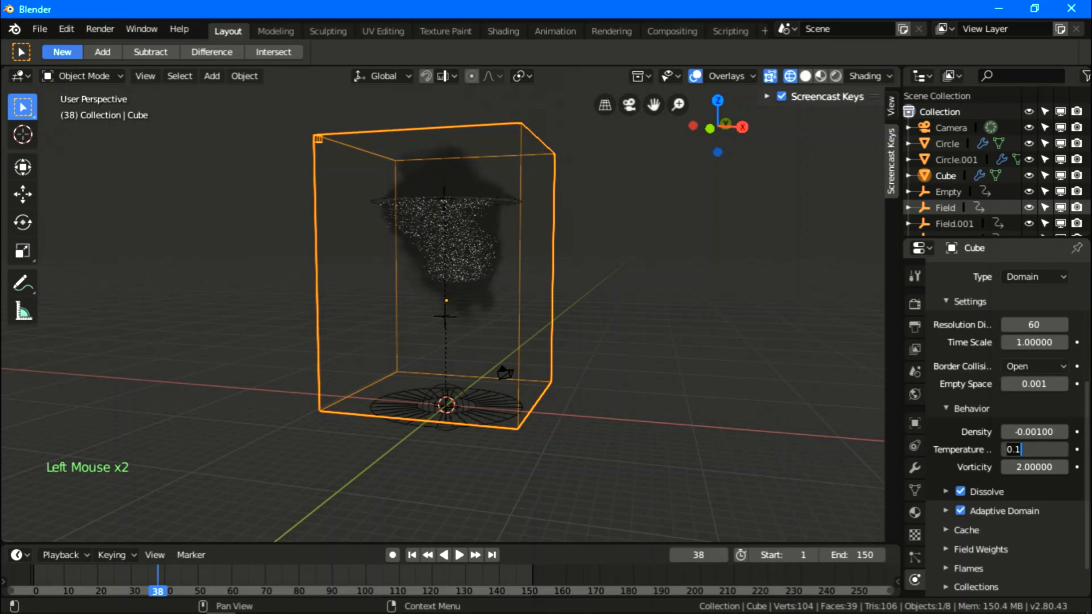
key("BackSpace")
type("05")
key("Return")
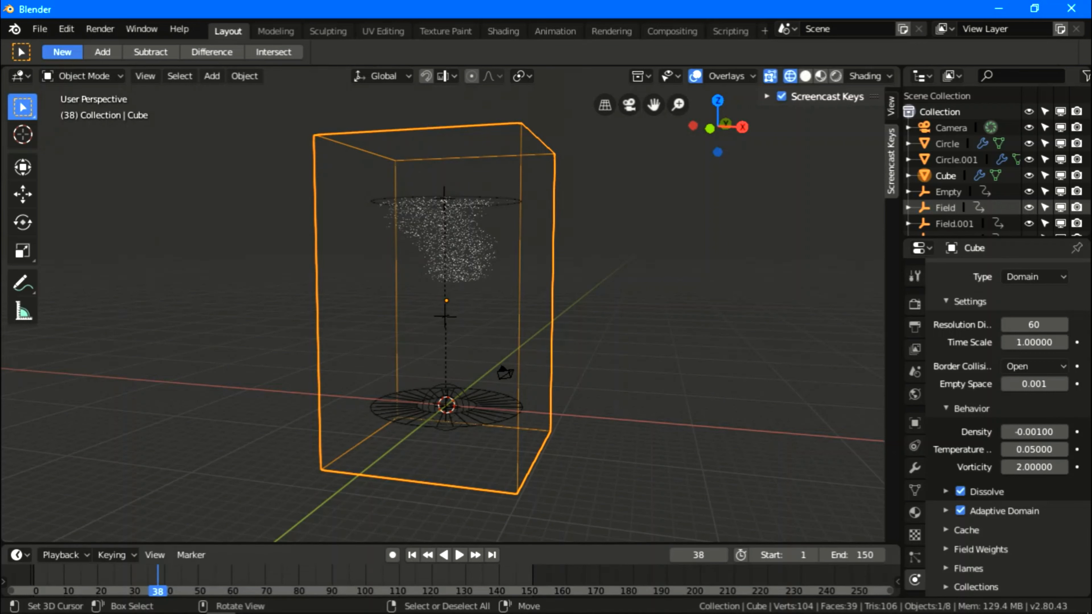
Replay the simulation from the start to check the smoke's shape, and return to frame 1
left_click(412, 555)
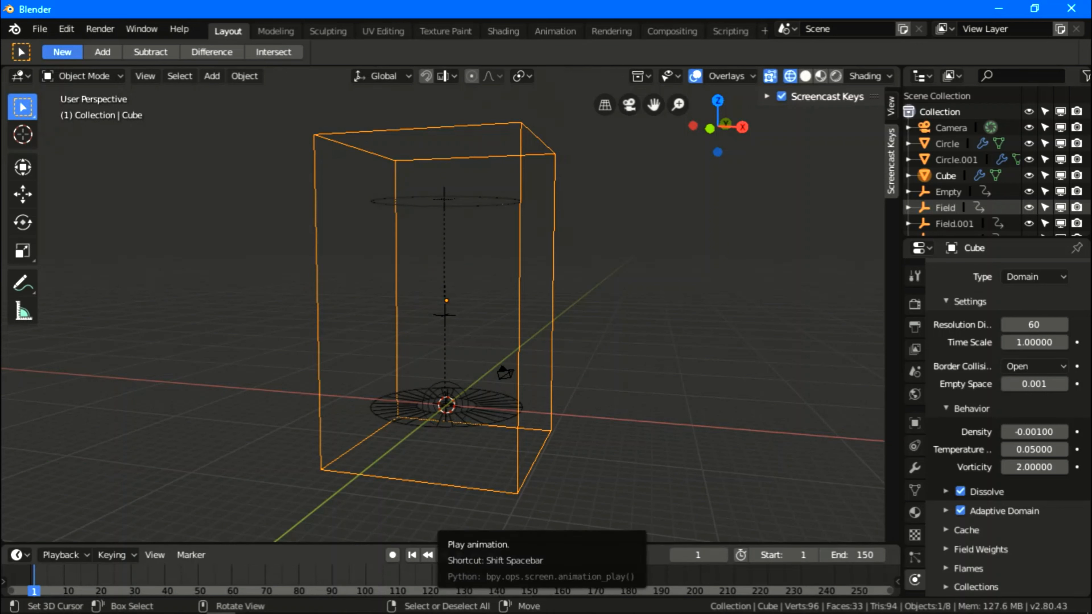
left_click(460, 555)
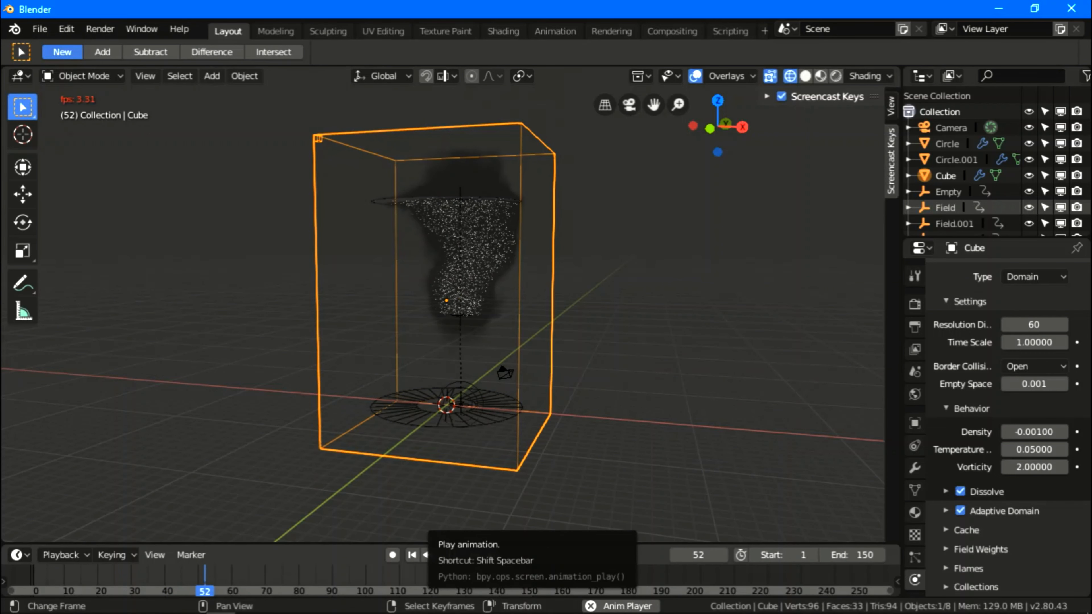
left_click(460, 555)
left_click(411, 555)
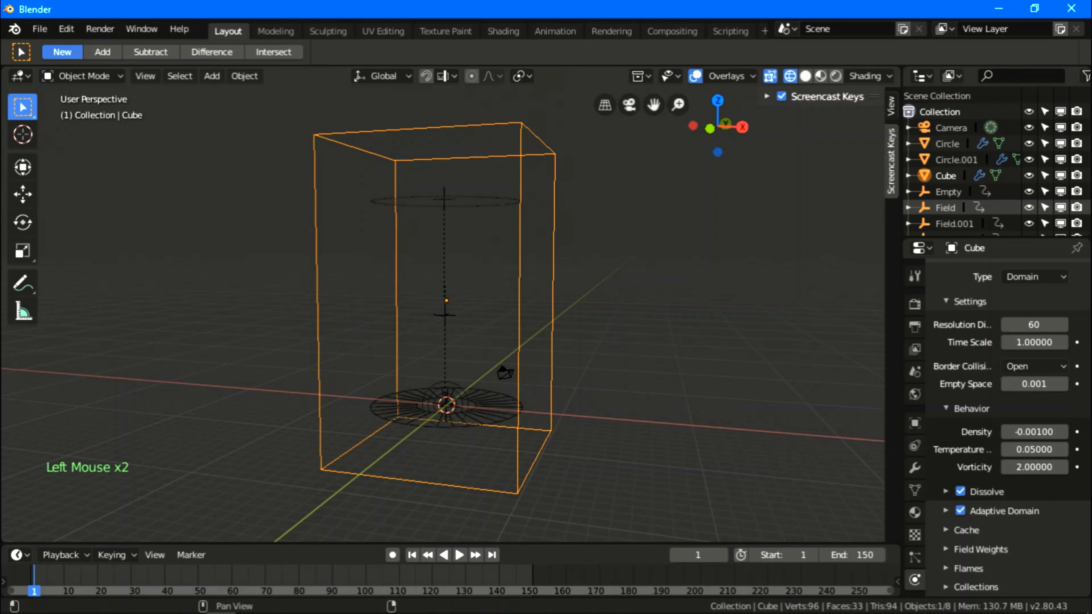
Expand the smoke domain's Cache settings and look through the bake options
scroll(1007, 430, "down", 2)
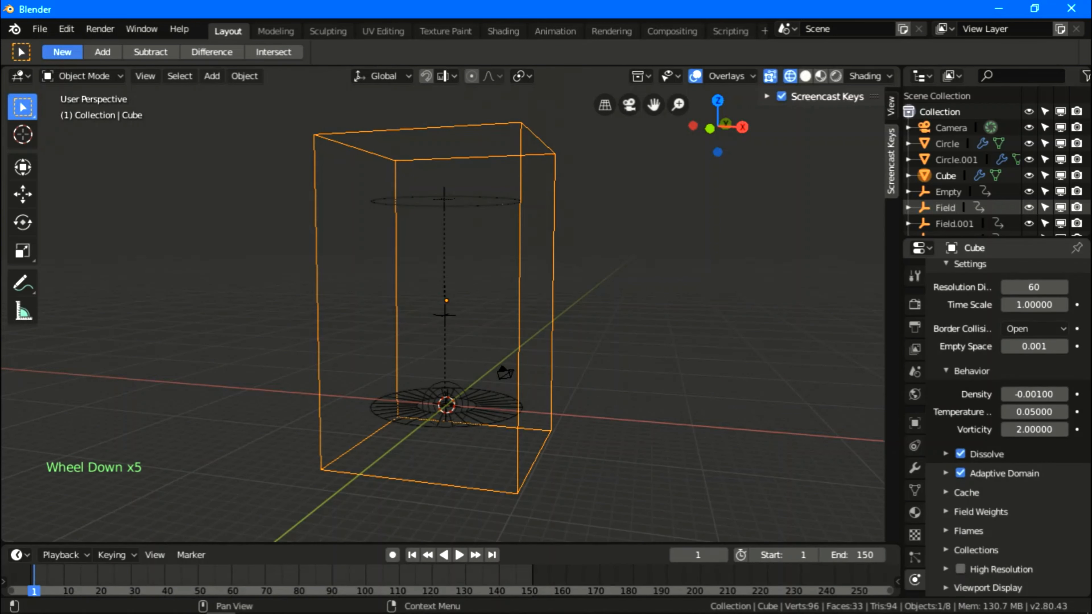
left_click(967, 493)
scroll(989, 430, "down", 4)
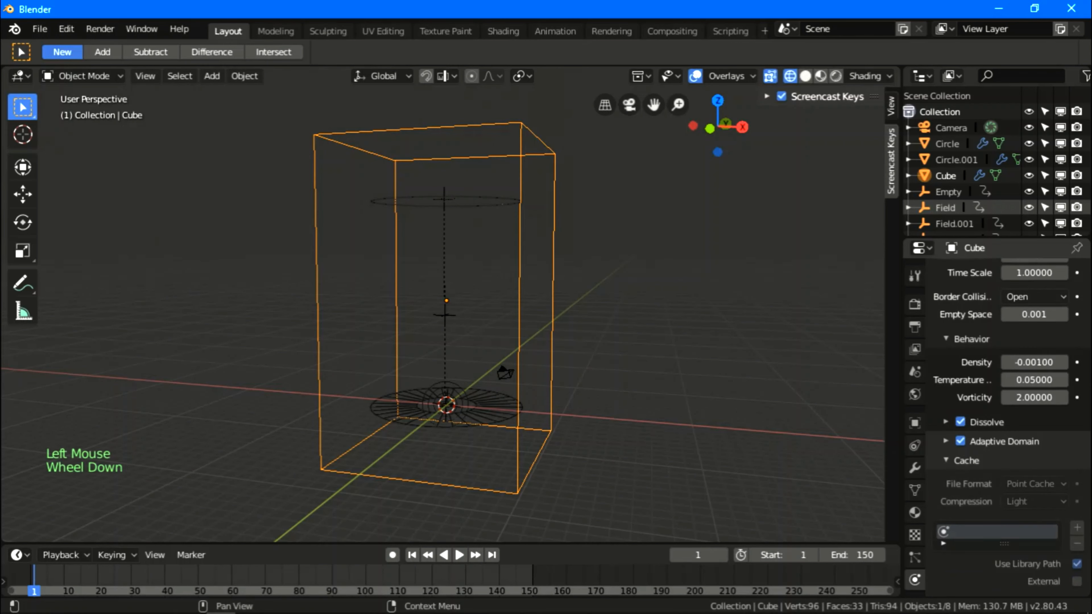
scroll(1007, 430, "down", 3)
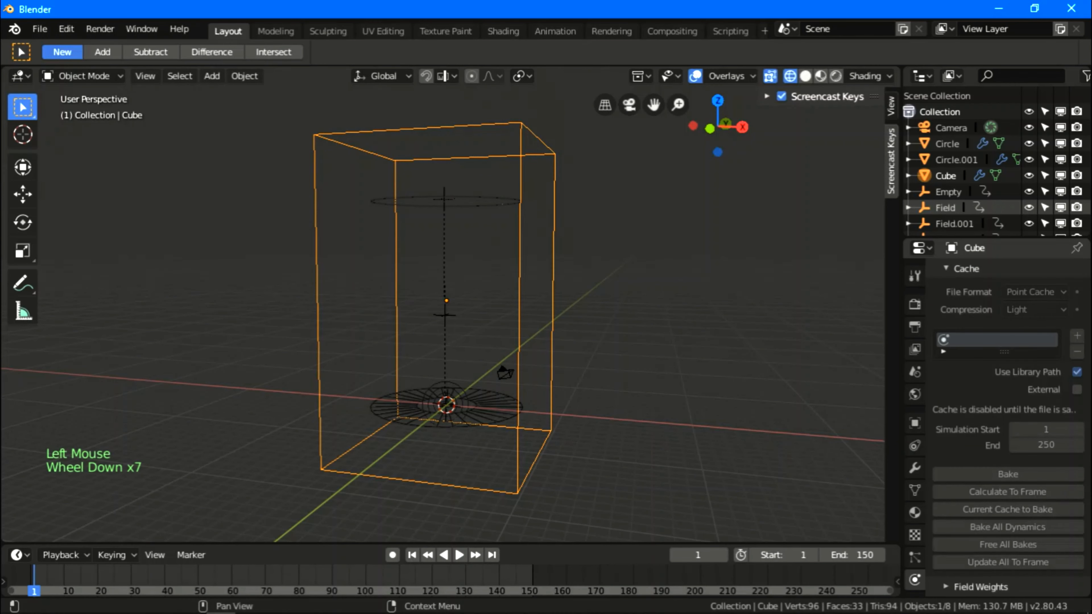
scroll(1006, 431, "down", 4)
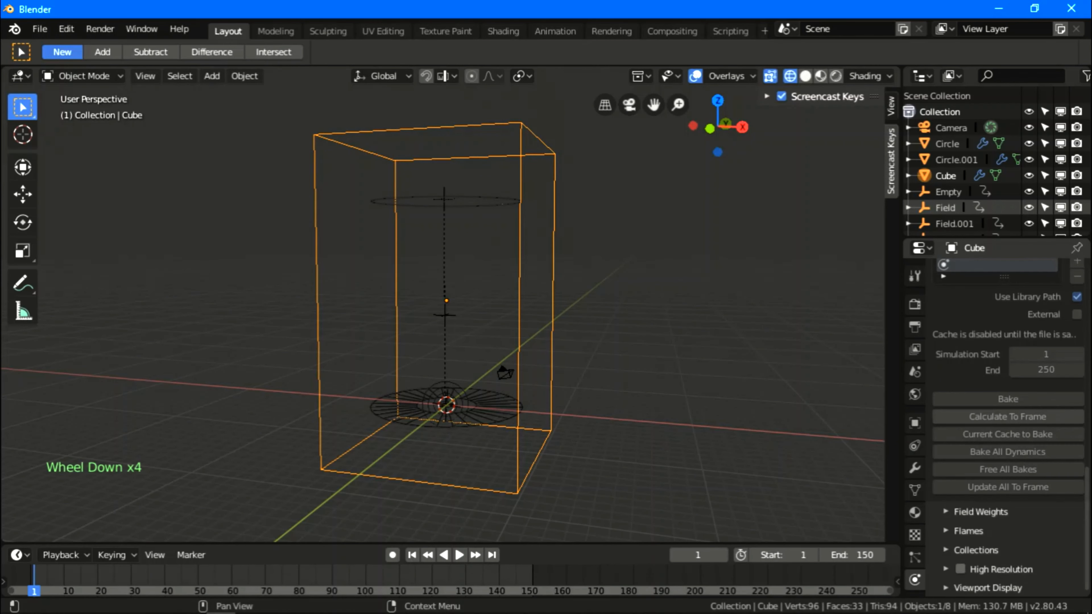
scroll(1007, 431, "up", 4)
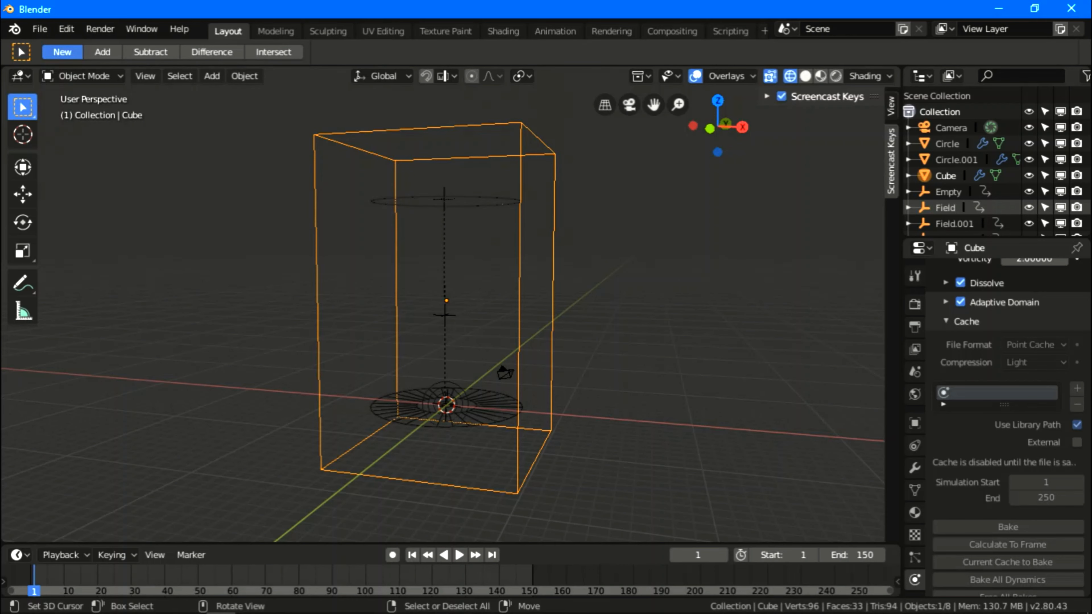
Save the project as Tutorial_Tornado.blend in G:\Blender files
left_click(40, 29)
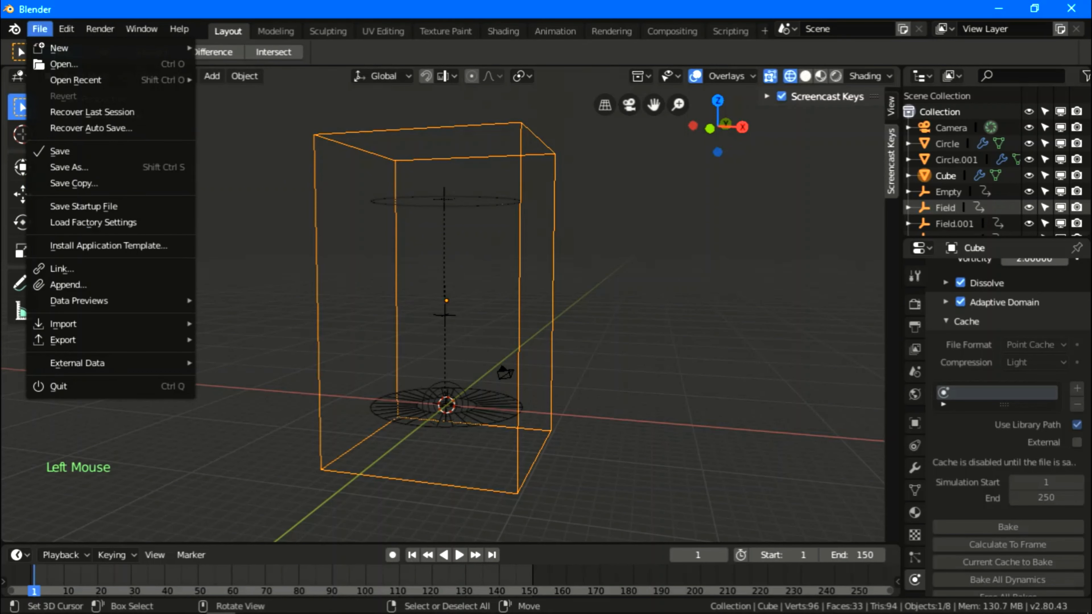
left_click(69, 167)
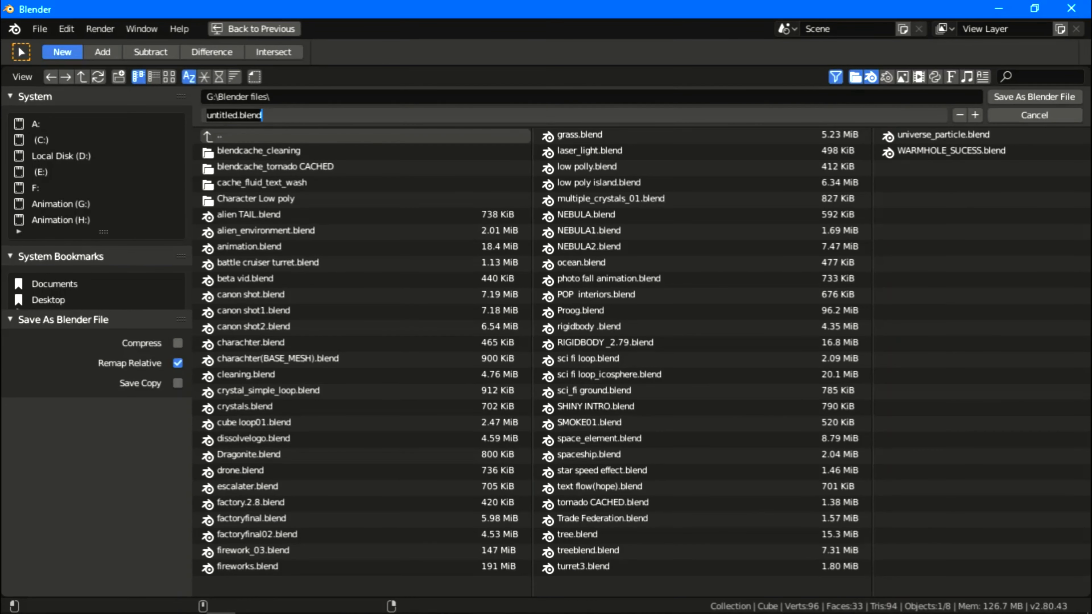
key("BackSpace")
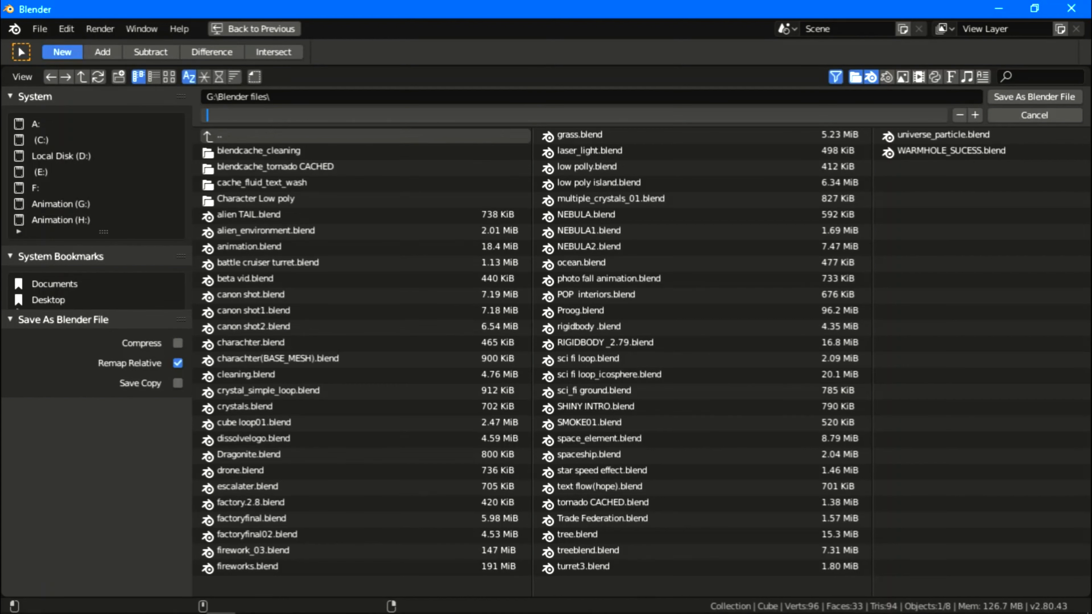
type("Tutorial_Tornado")
key("Return")
left_click(1034, 97)
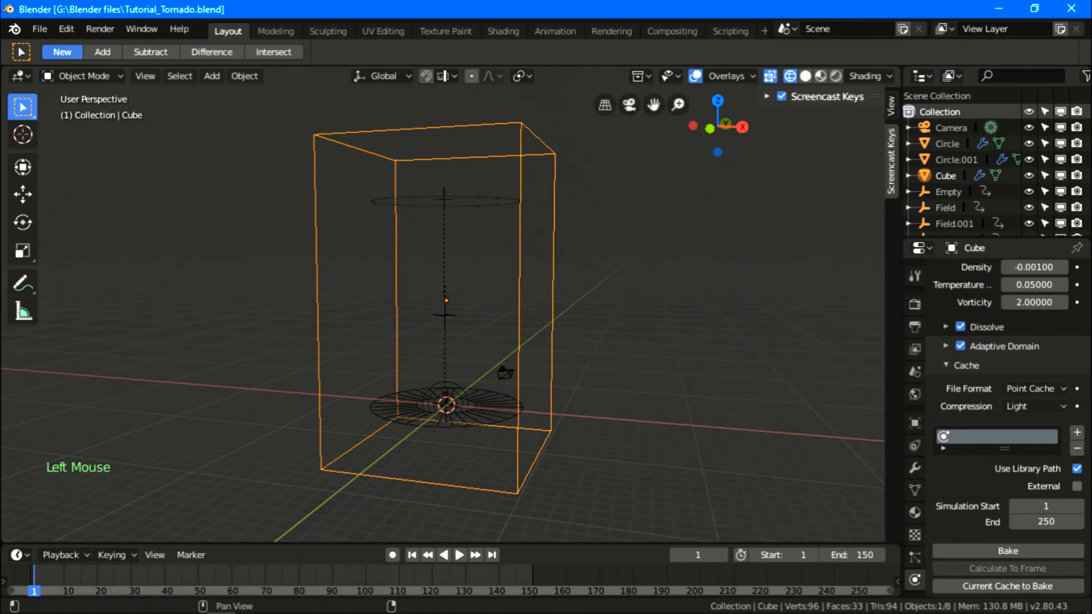
Widen the properties editor and set the smoke cache's simulation end frame to 150
middle_click(1006, 387)
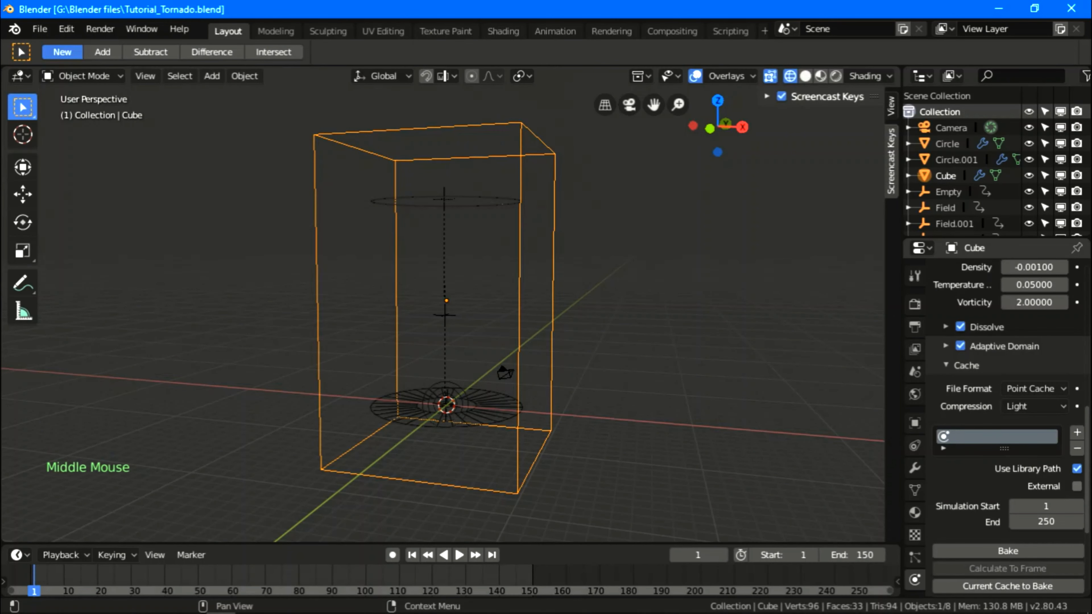
left_click_drag(901, 301, 876, 301)
scroll(990, 387, "down", 2)
scroll(996, 426, "down", 3)
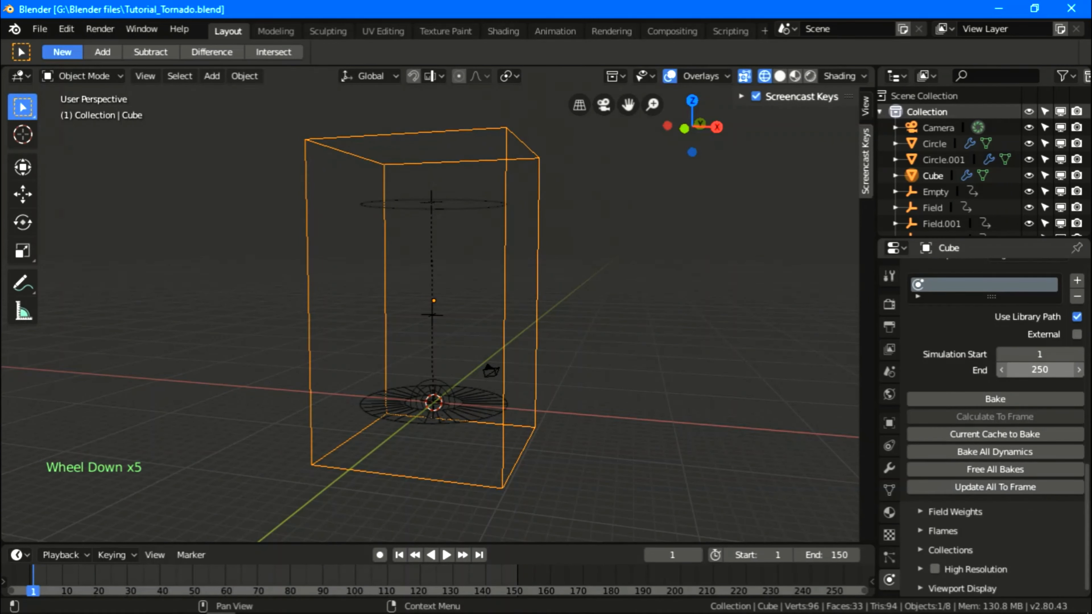
left_click(1040, 370)
type("150")
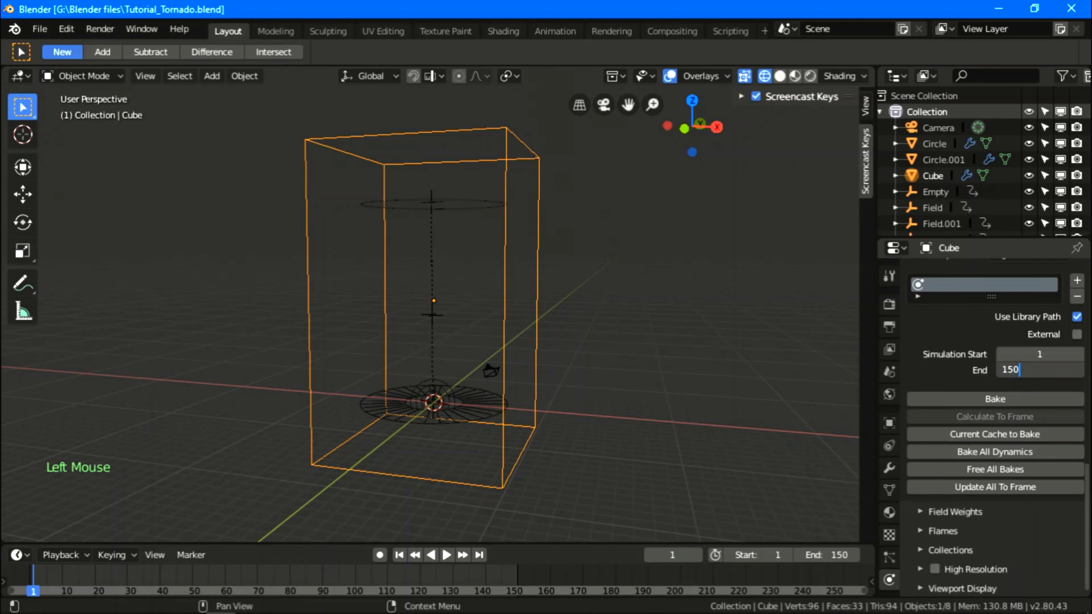
key("Return")
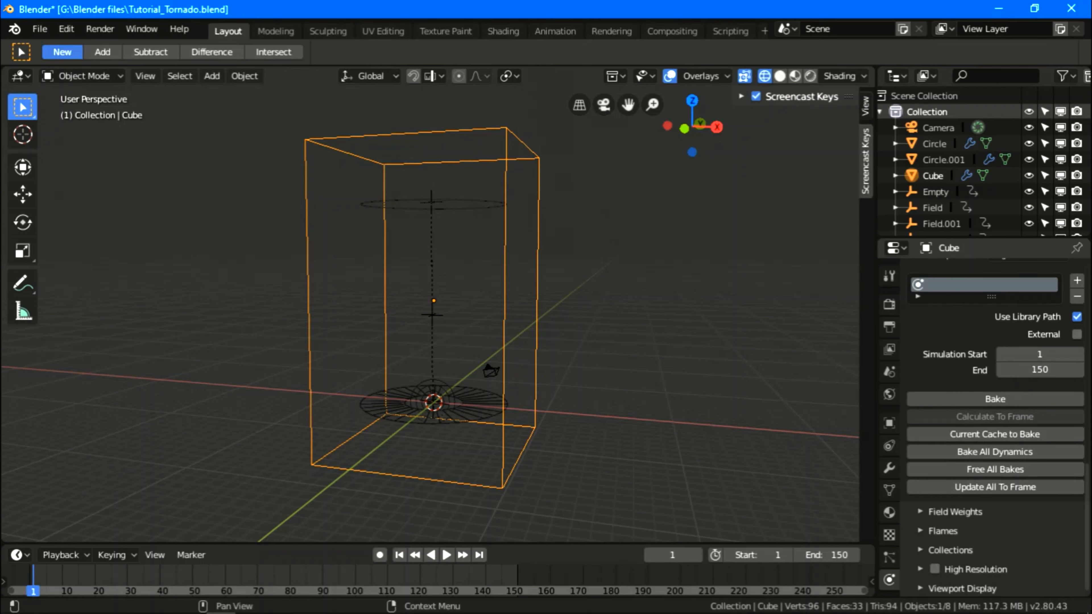
Make the smoke cache external and set its path to a new folder, tutorial tornado_cache, inside G:\Blender files
scroll(996, 500, "down", 2)
scroll(995, 494, "up", 3)
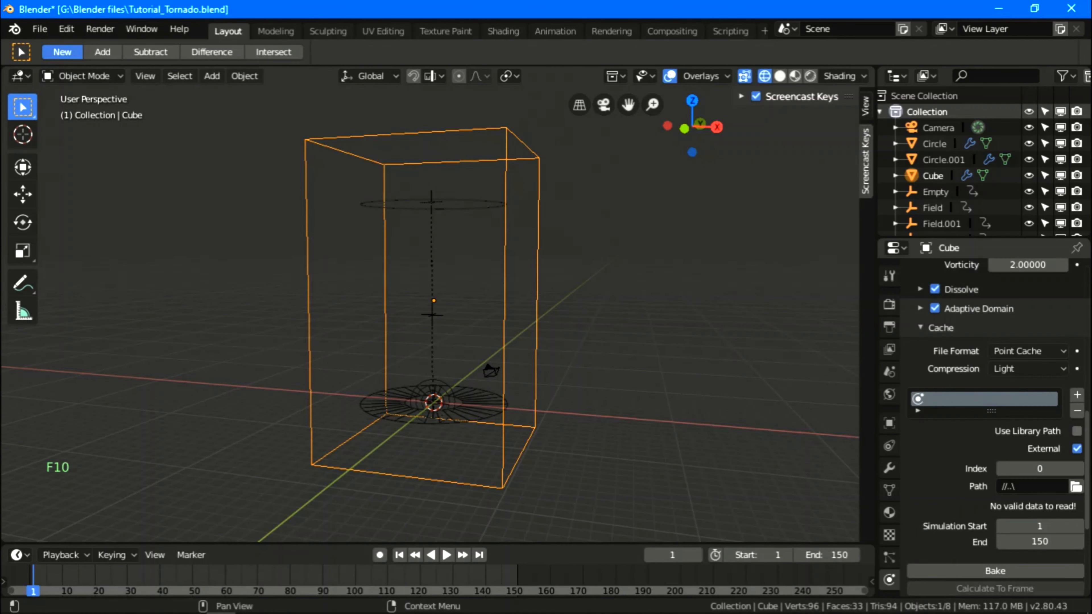
left_click(1076, 487)
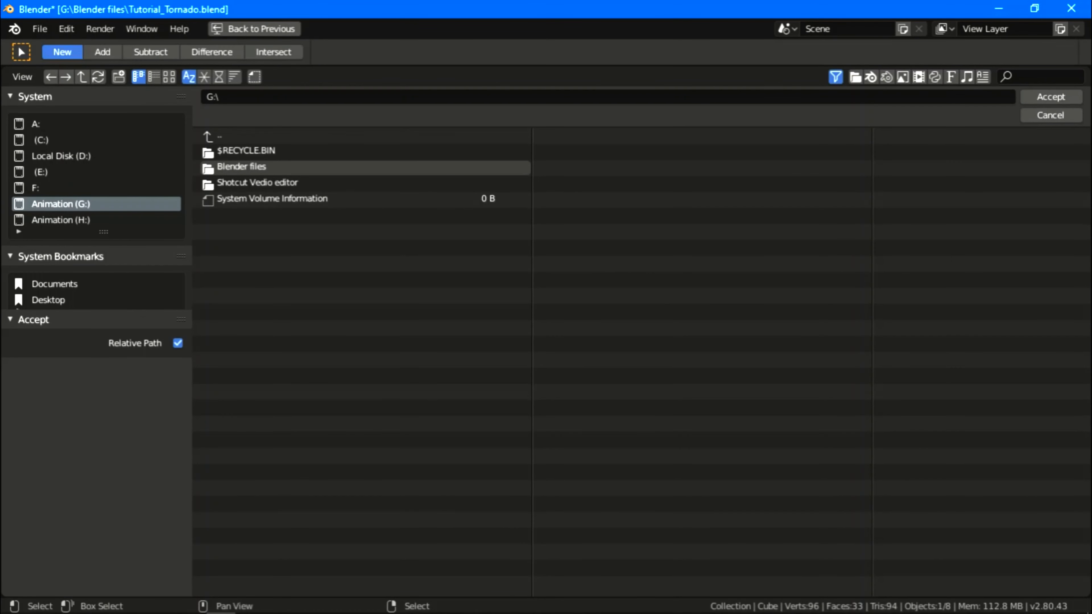
double_click(241, 167)
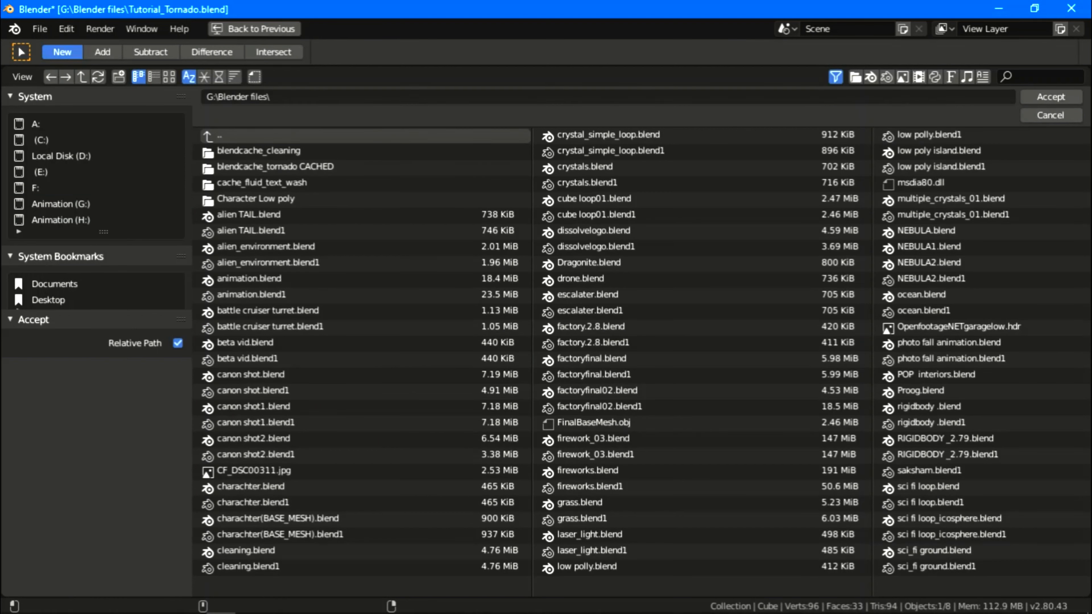
left_click(283, 97)
left_click(284, 96)
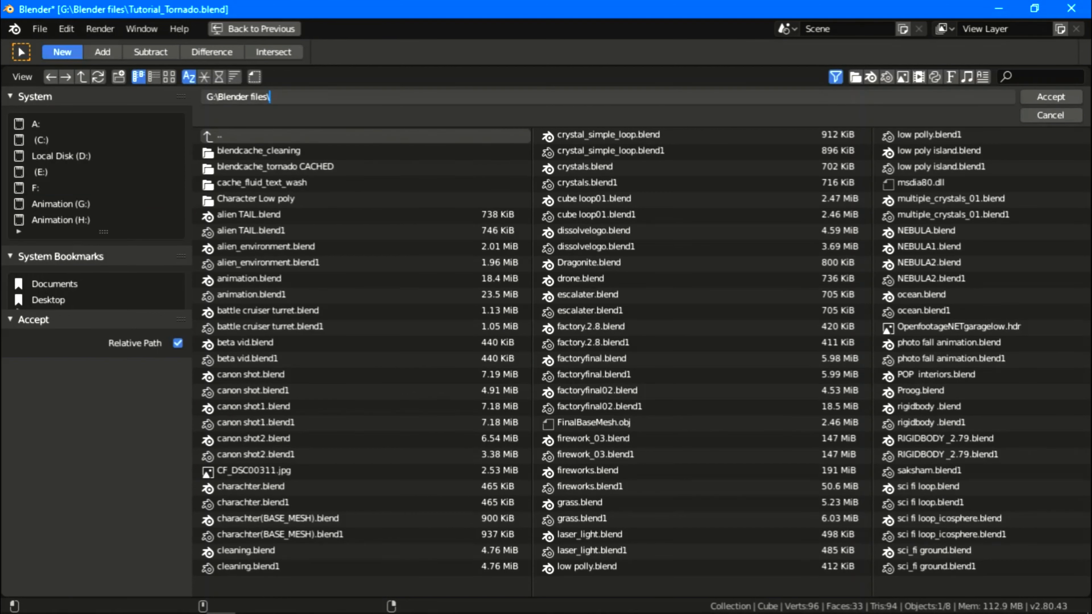
type("tutorial tornado_cache")
key("Return")
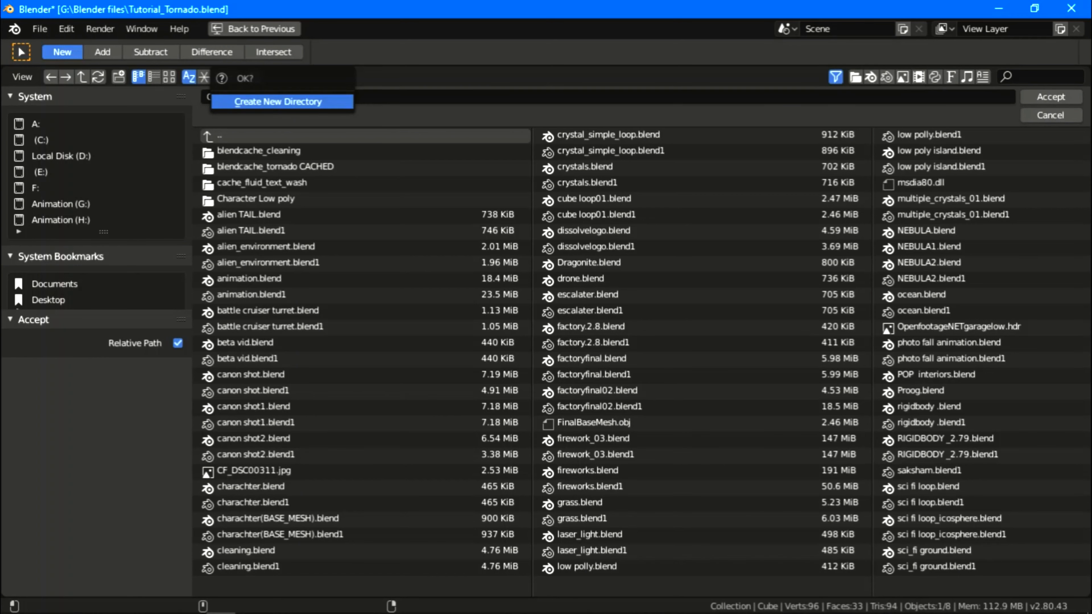
key("Return")
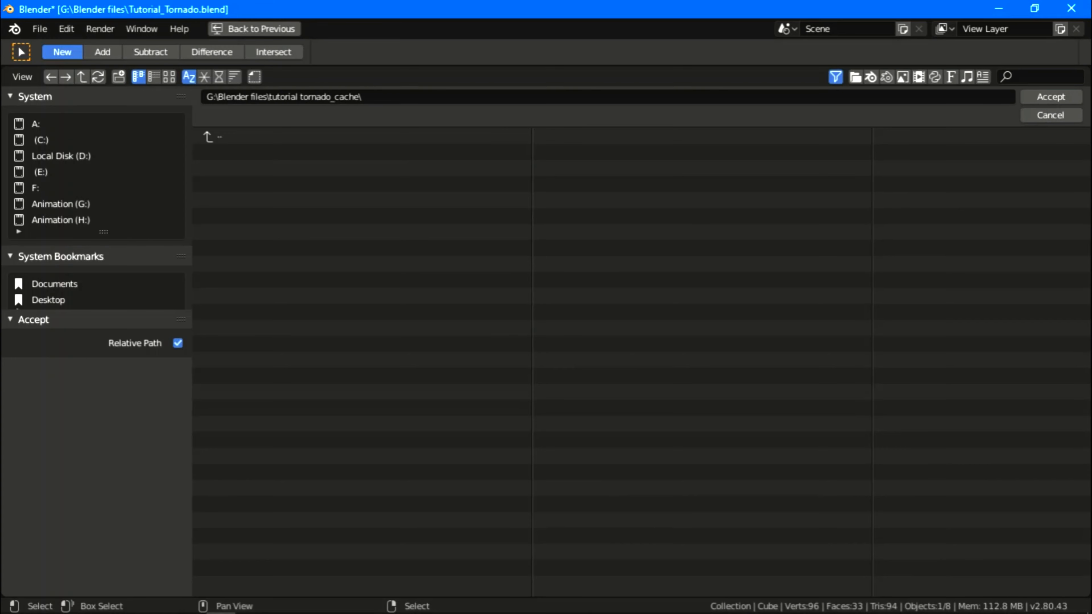
left_click(1051, 97)
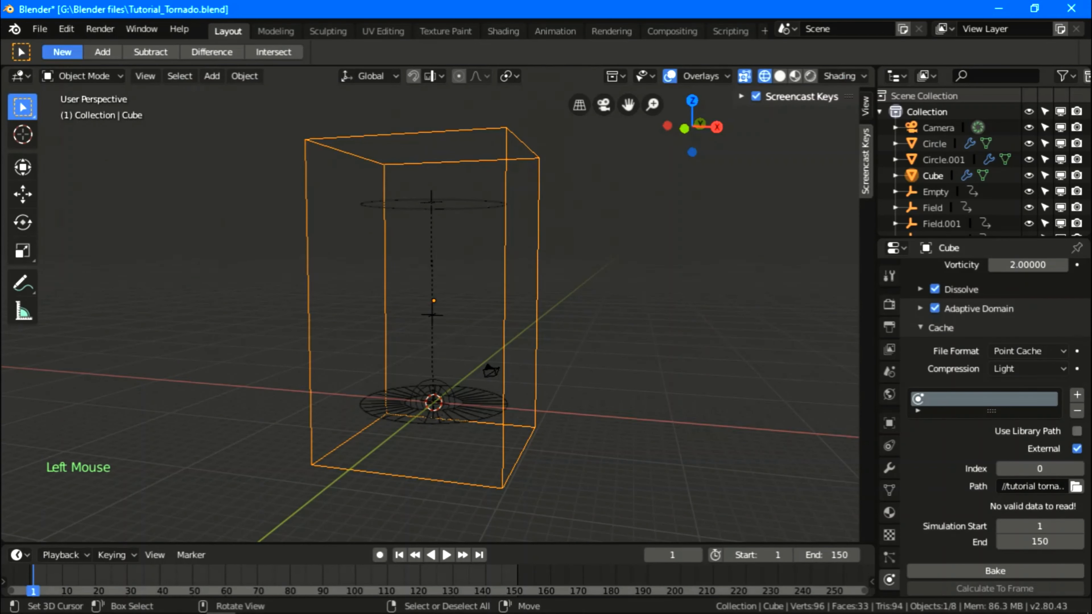
middle_click_drag(602, 301, 622, 312)
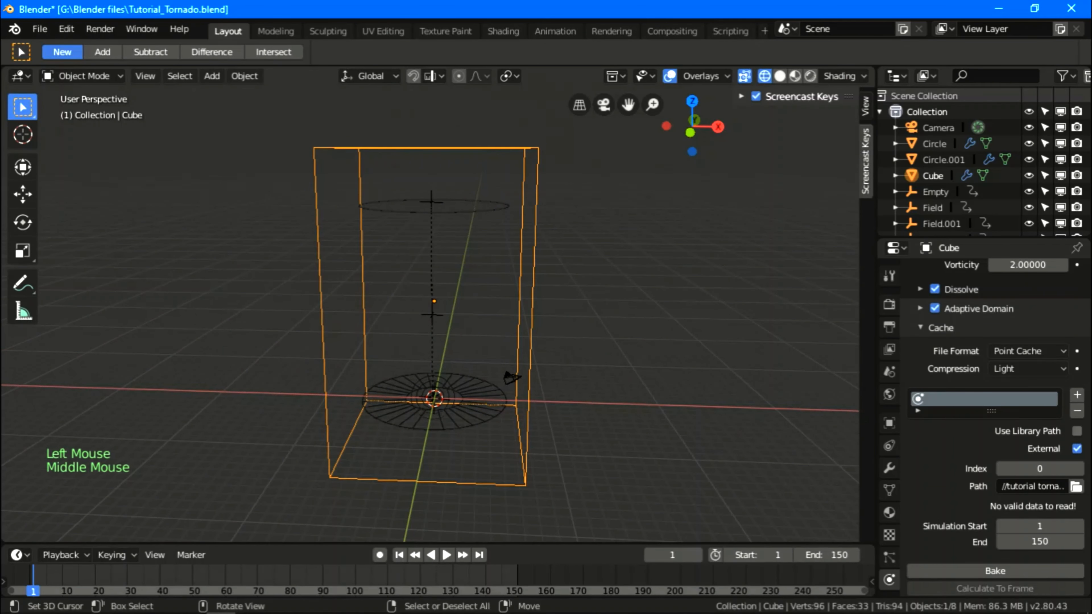
Enable High Resolution for the smoke domain
scroll(1032, 465, "down", 3)
scroll(1032, 465, "up", 3)
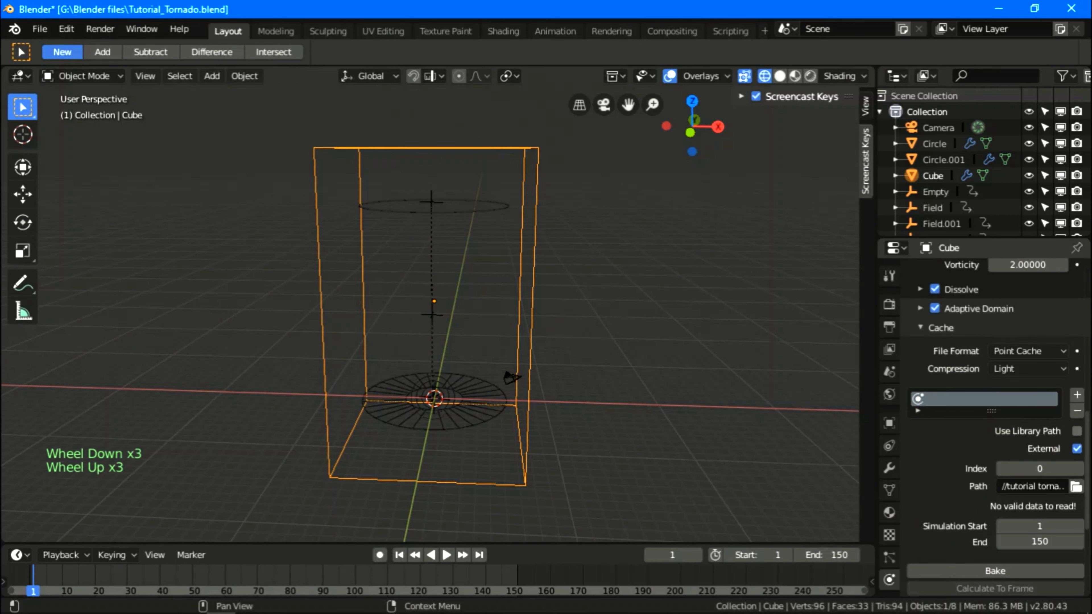
scroll(1032, 464, "down", 1)
scroll(935, 569, "down", 11)
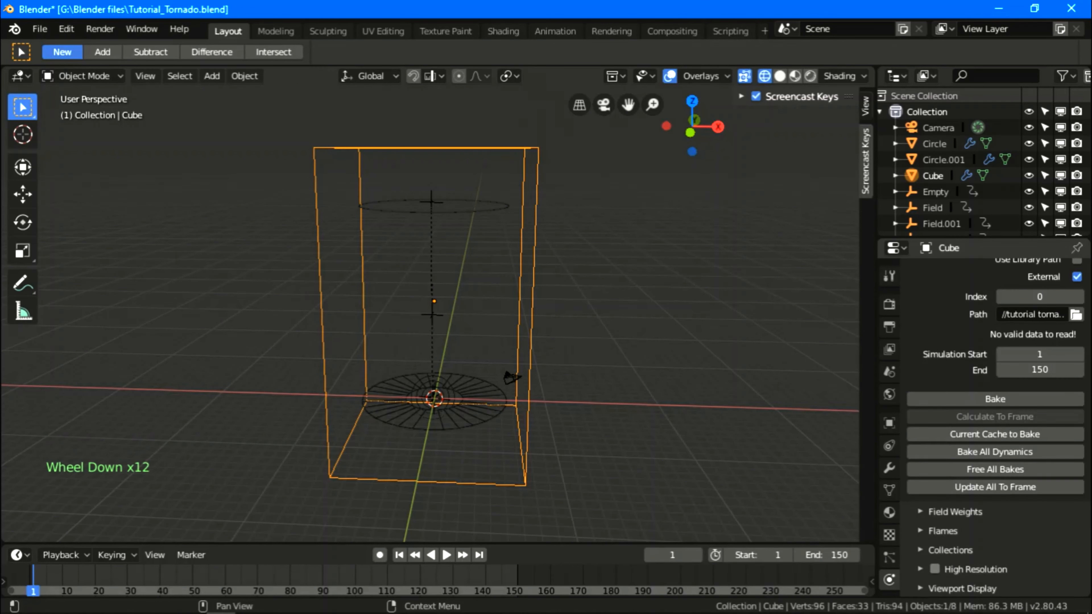
left_click(935, 569)
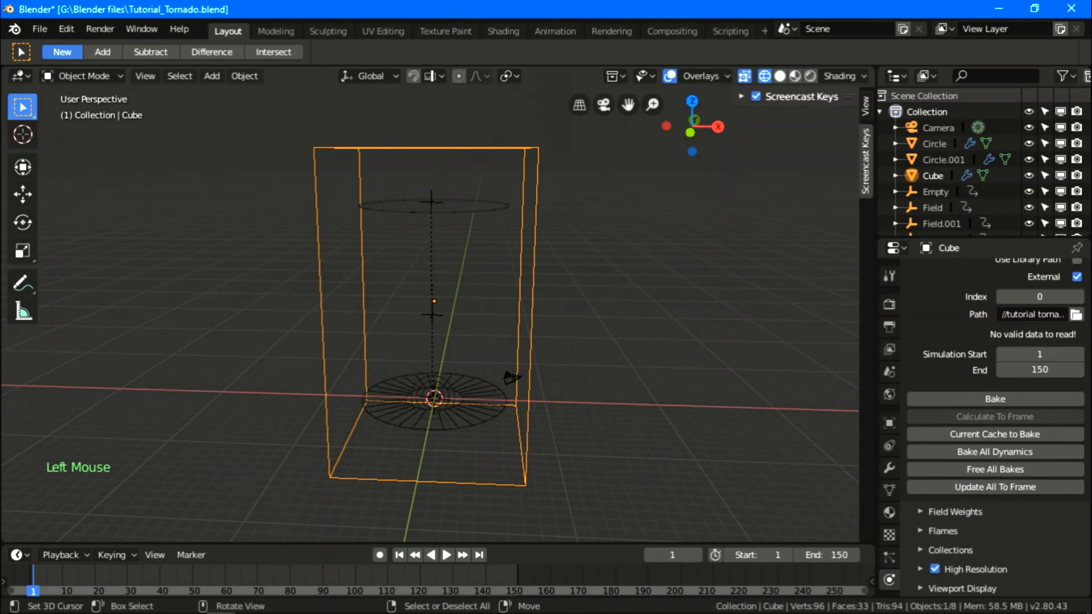
Bake the smoke domain's point cache for frames 1 to 150
middle_click(968, 529)
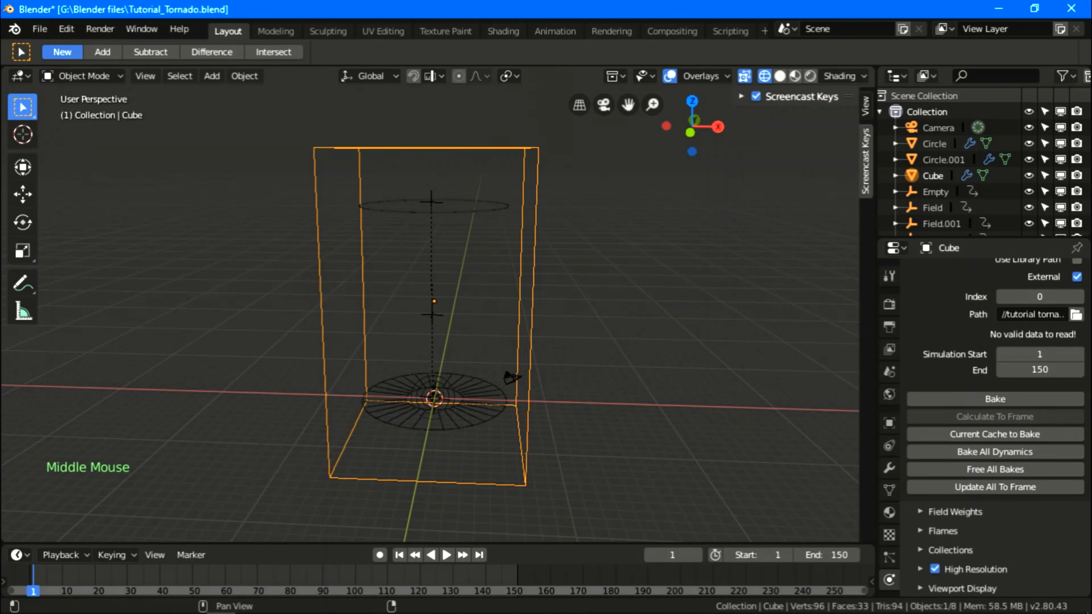
scroll(989, 430, "up", 3)
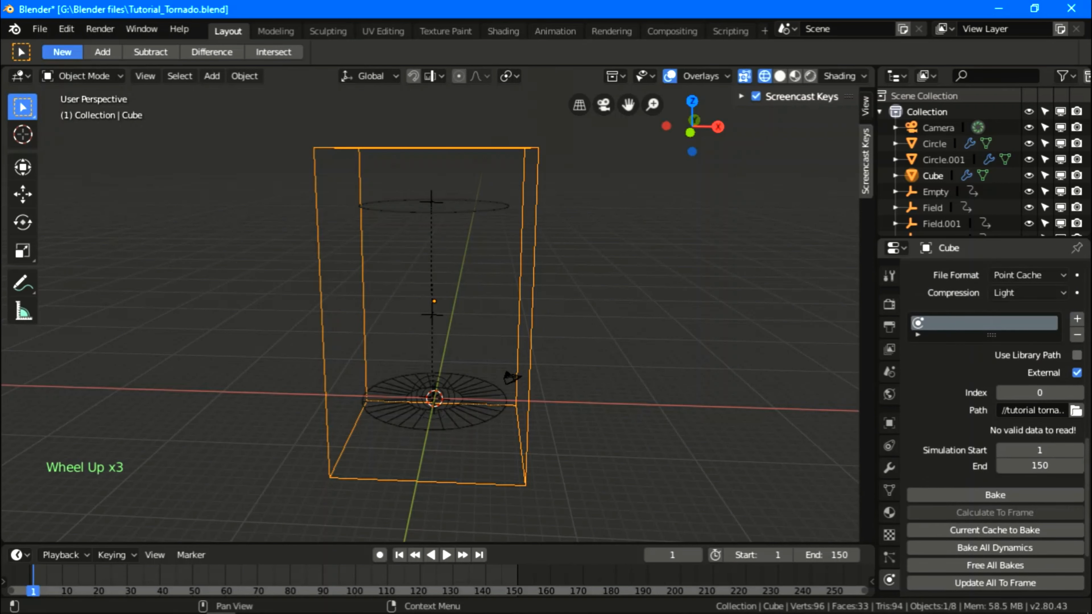
scroll(989, 431, "up", 7)
scroll(989, 431, "down", 5)
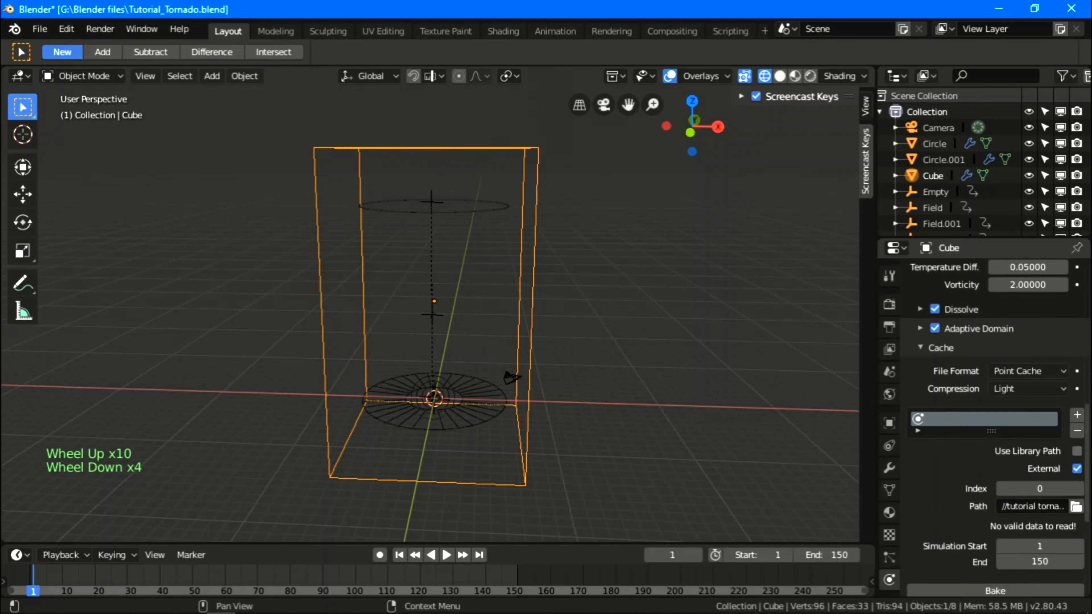
scroll(989, 495, "down", 2)
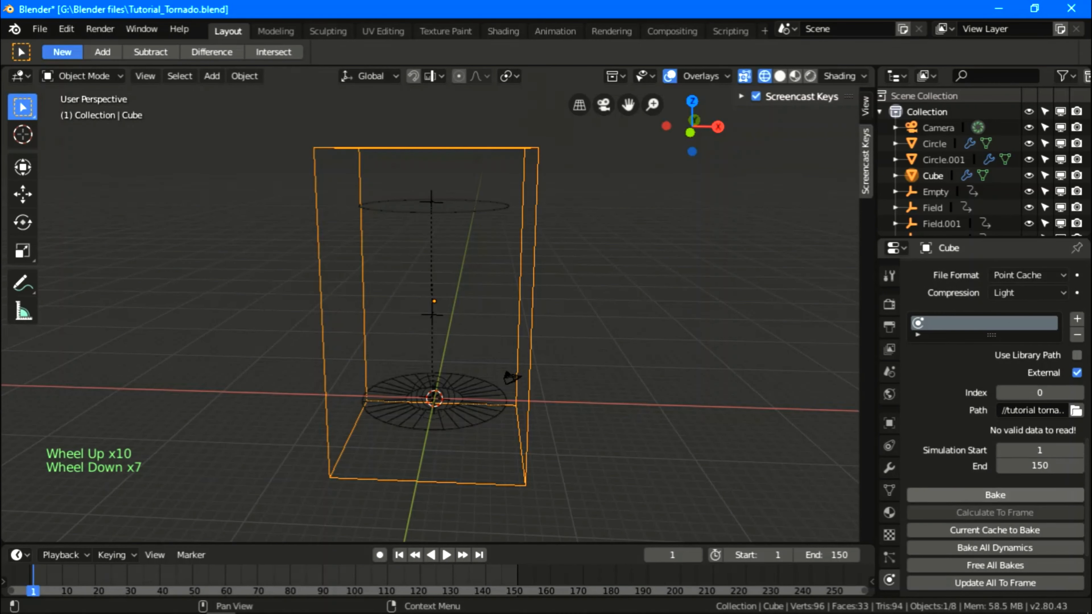
left_click(995, 495)
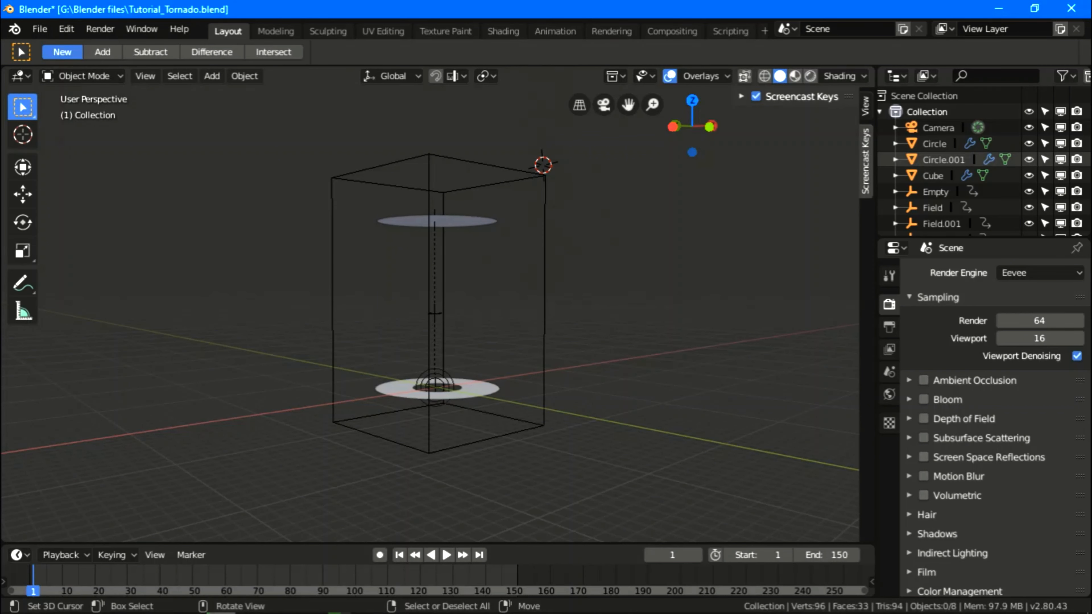
Play back the baked smoke simulation, inspect it from several angles, and return to the first frame
middle_click_drag(430, 302, 499, 304)
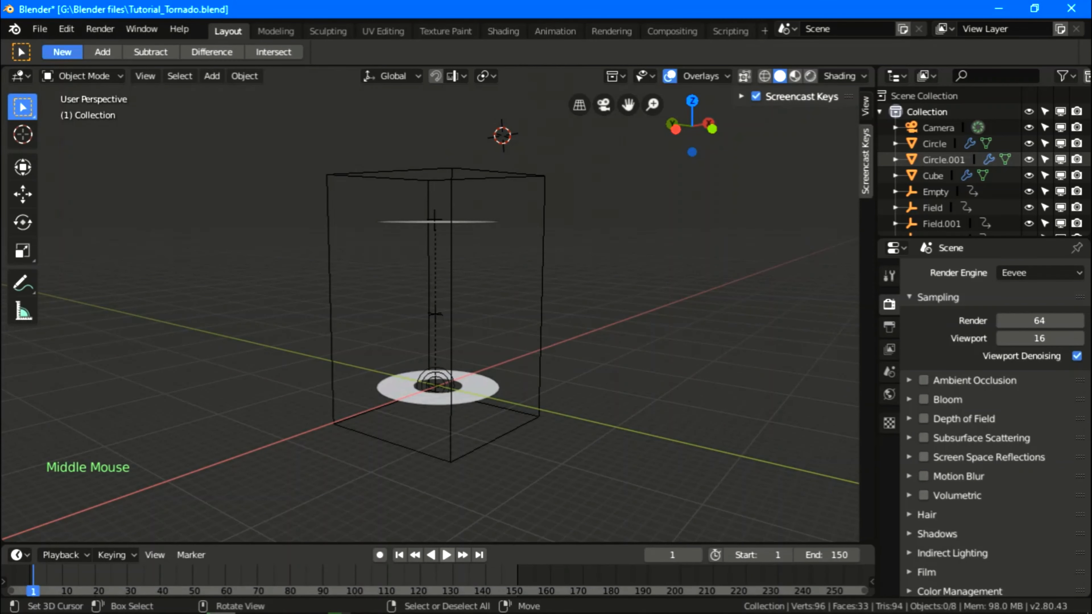
left_click(447, 555)
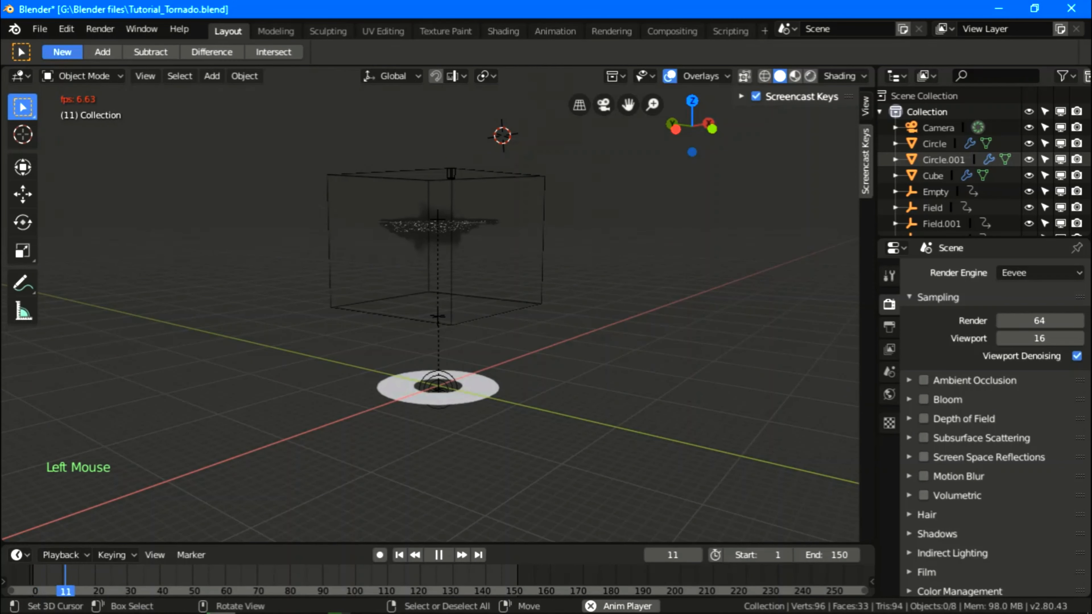
middle_click_drag(431, 301, 452, 308)
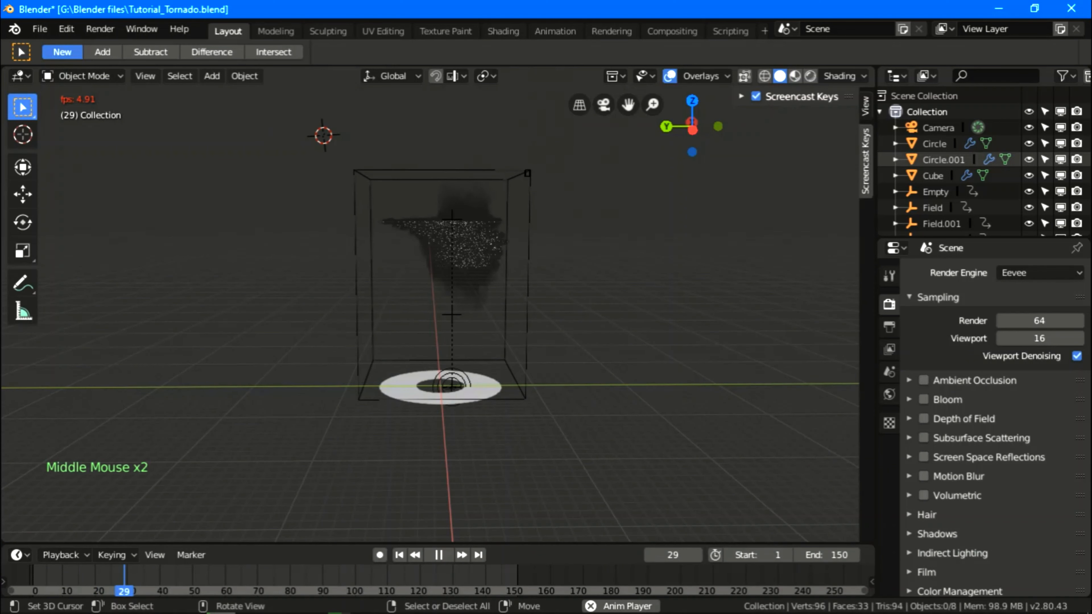
left_click(439, 555)
left_click(399, 555)
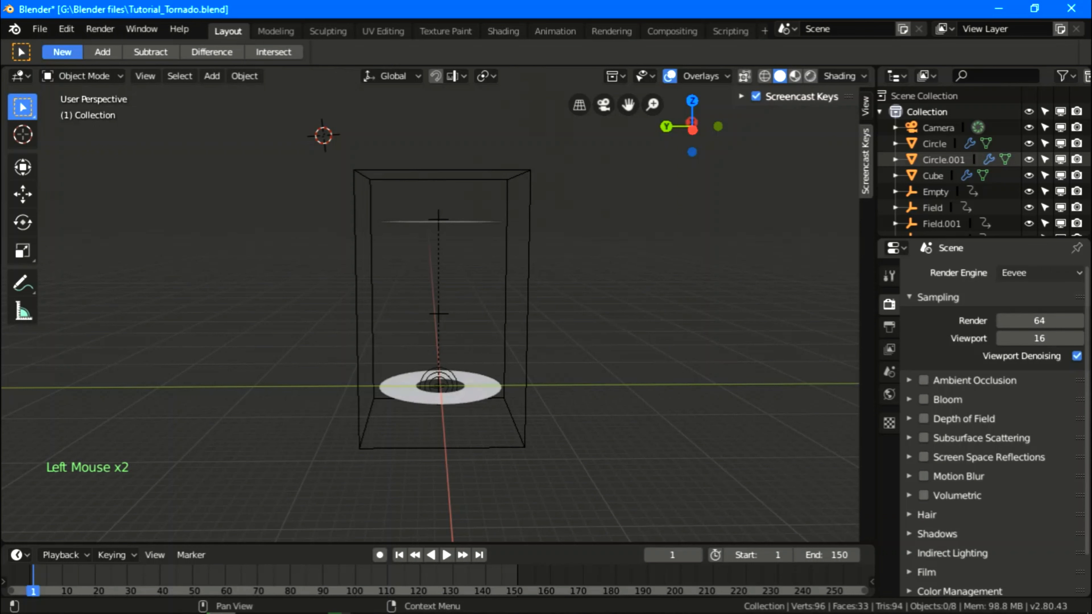
Switch the scene's render engine to Cycles
left_click(1023, 273)
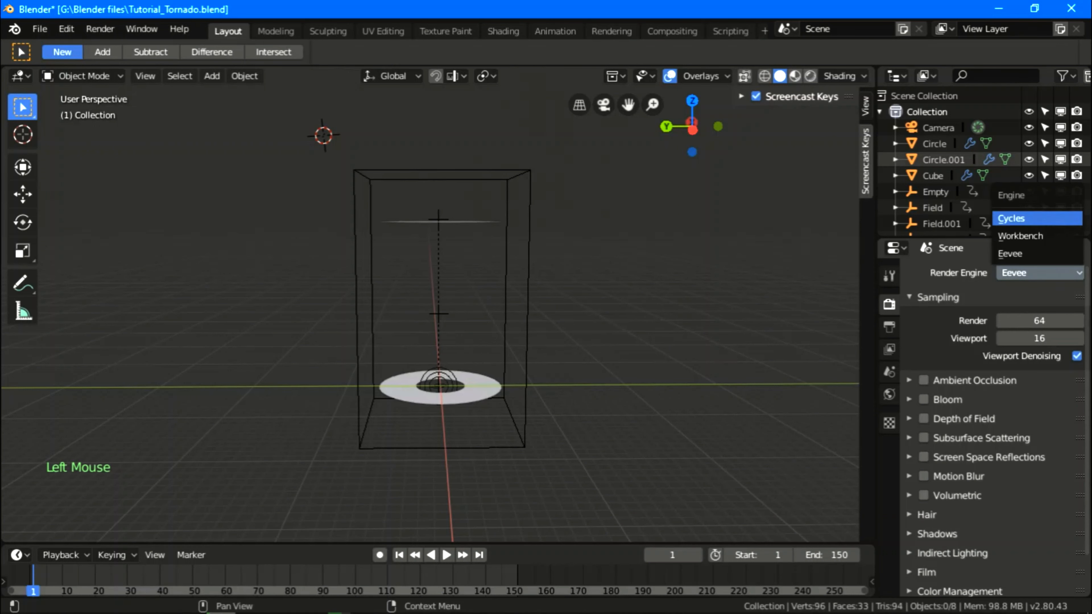
left_click(1012, 218)
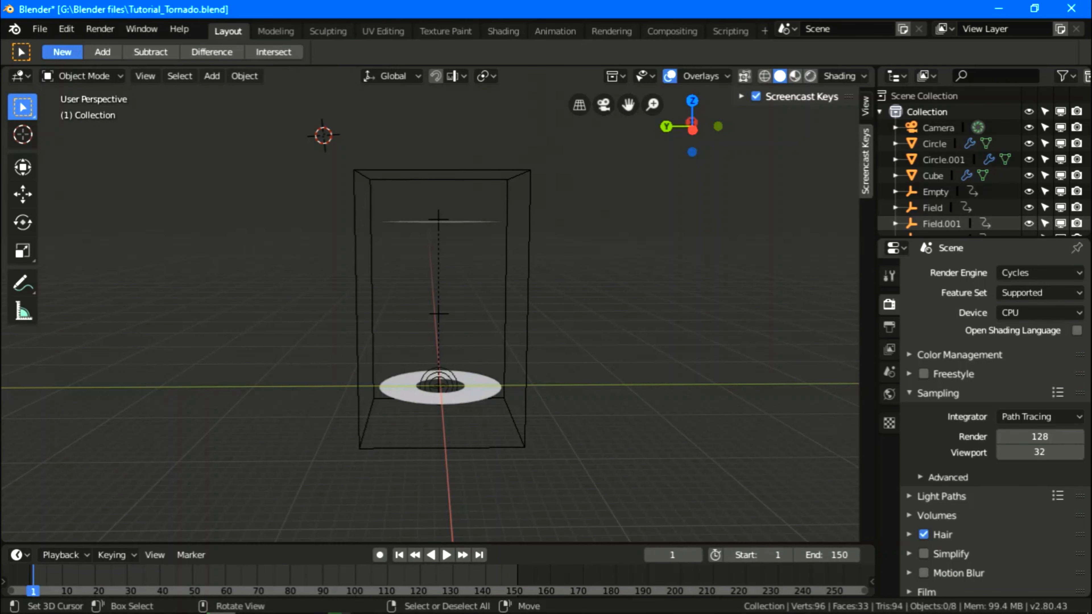
Snap the 3D cursor to the world origin
mouse_move(602, 344)
middle_mouse_down()
mouse_move(615, 331)
mouse_move(615, 353)
mouse_move(604, 322)
middle_mouse_up()
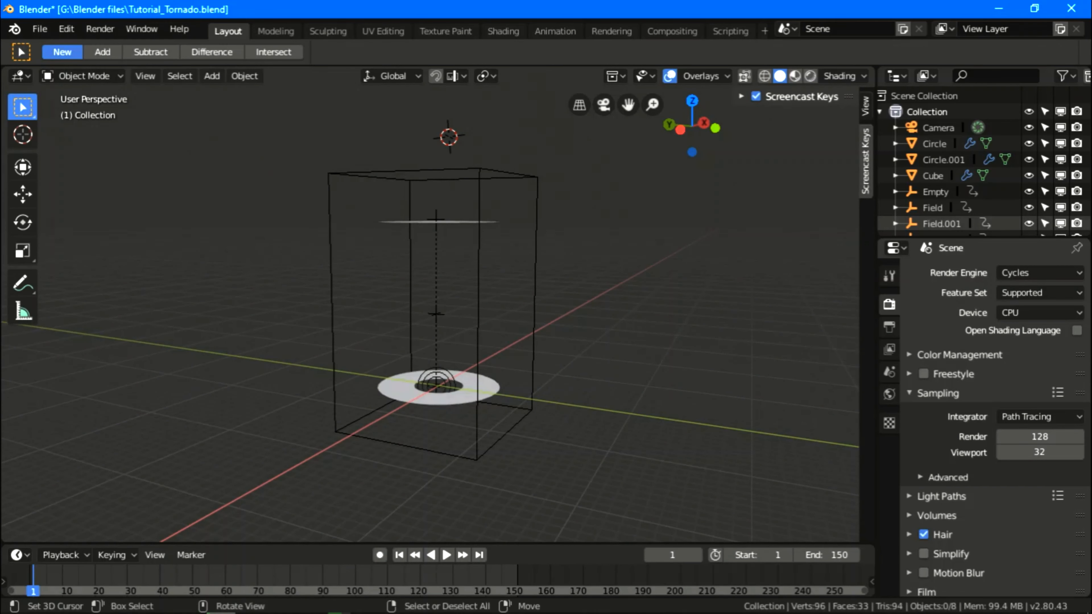
scroll(430, 302, "down", 4)
scroll(430, 301, "up", 3)
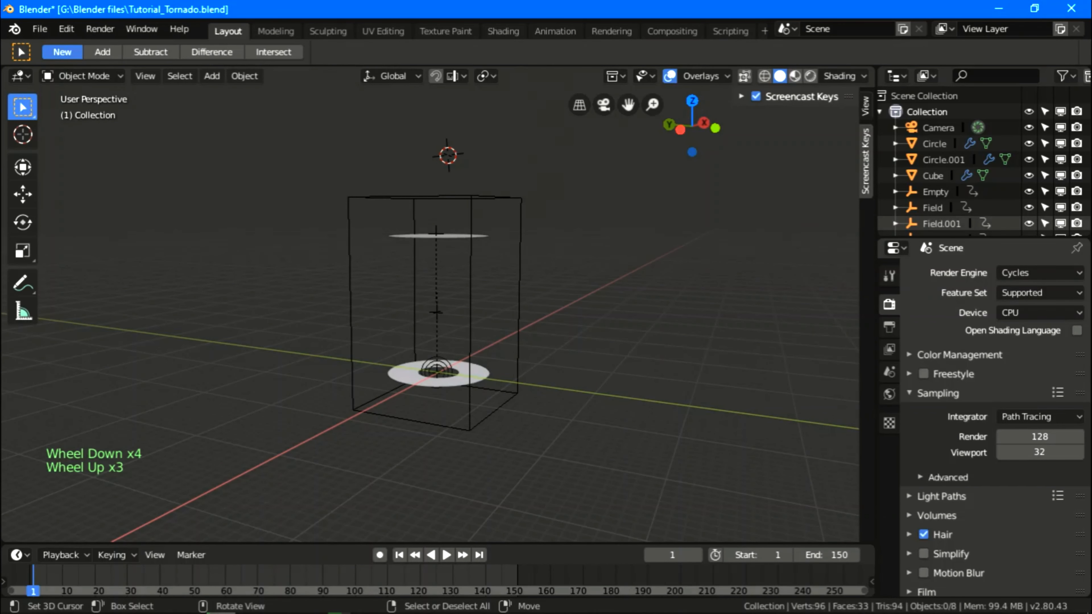
key("shift")
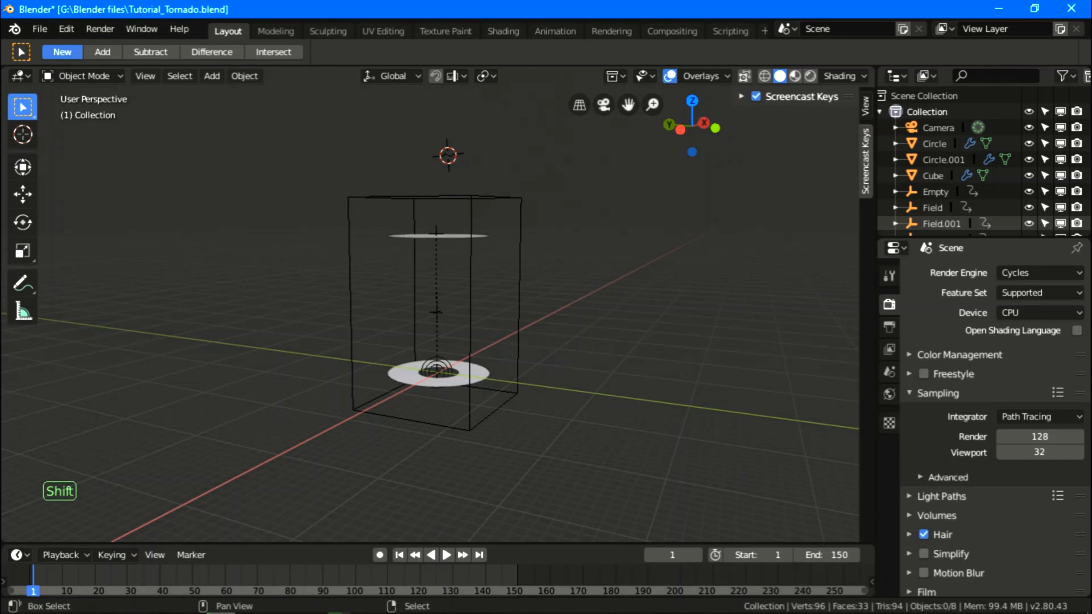
key("shift+s")
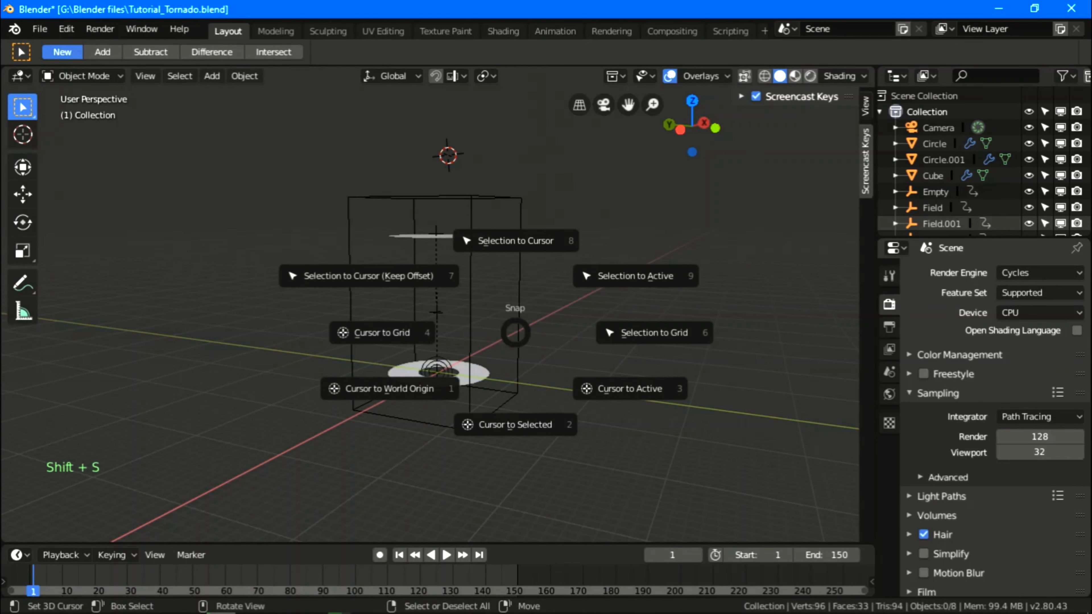
left_click(389, 388)
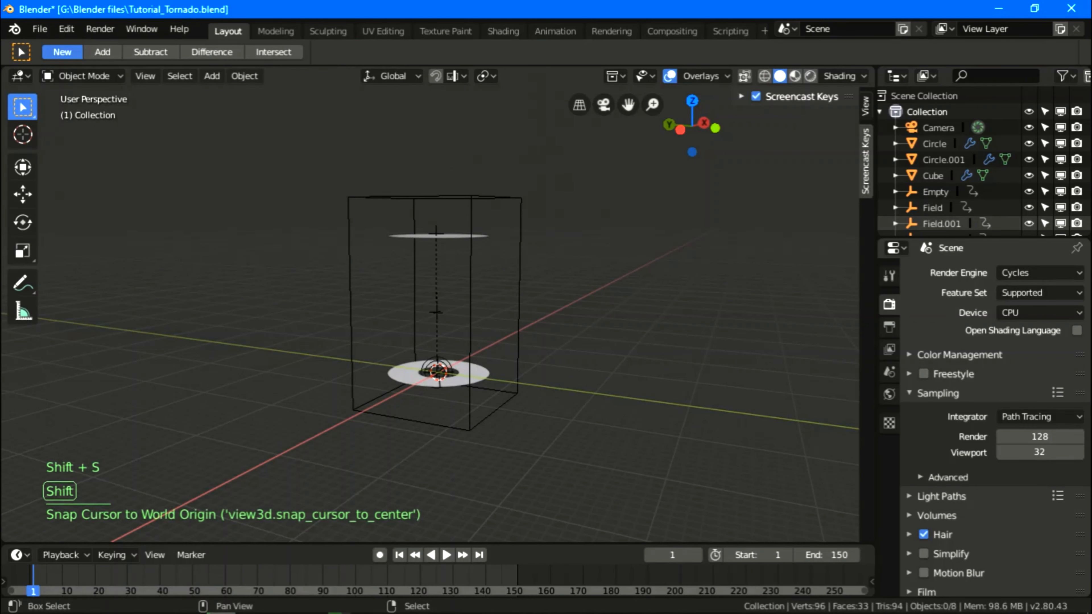
Add an area light at the world origin and raise it along the Z axis to roughly the domain's mid-height
key("shift+a")
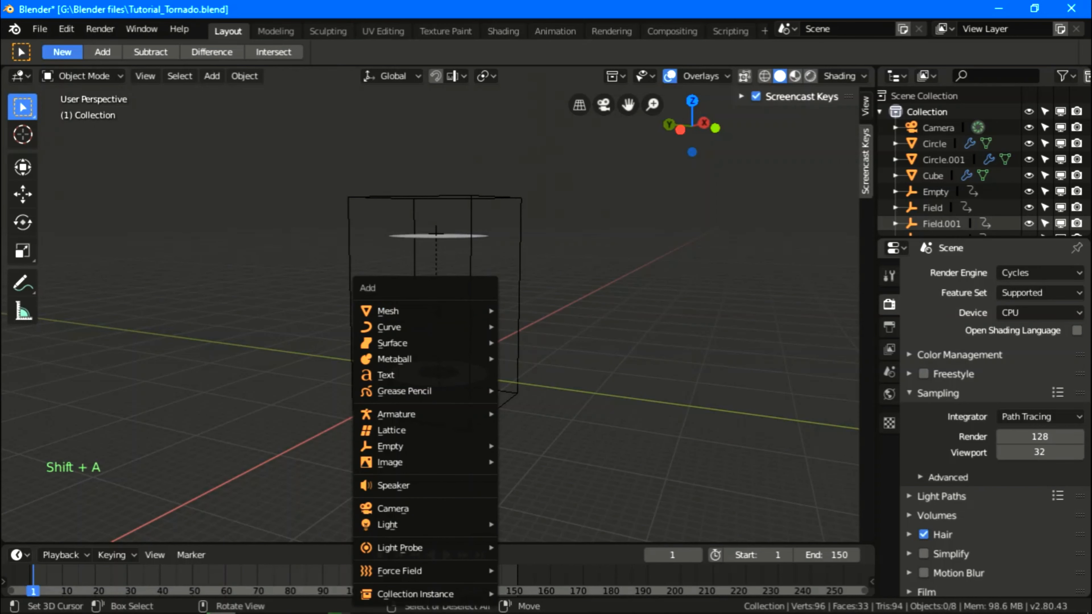
mouse_move(430, 524)
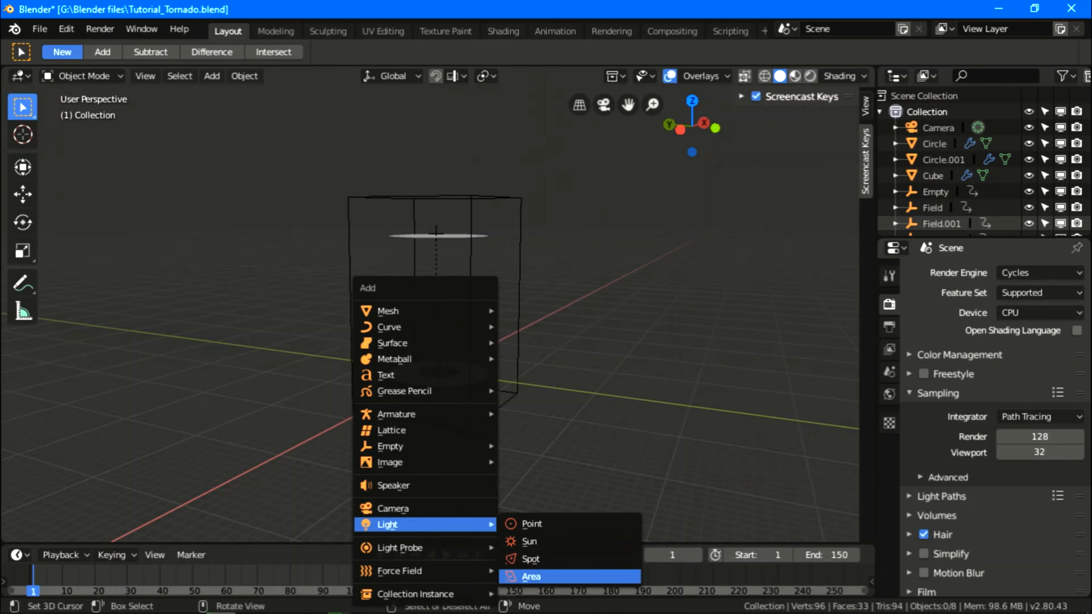
left_click(531, 576)
key("g")
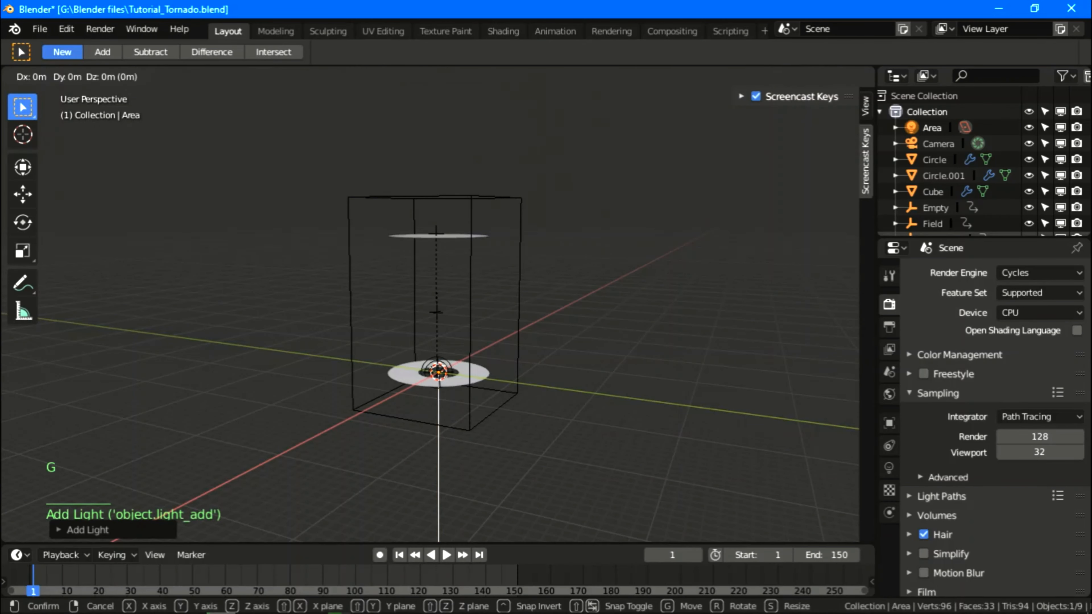
key("z")
key("Return")
Reposition the area light along the global X axis, placing it slightly to the negative X side of the domain's center
middle_click_drag(430, 302, 482, 303)
key("g")
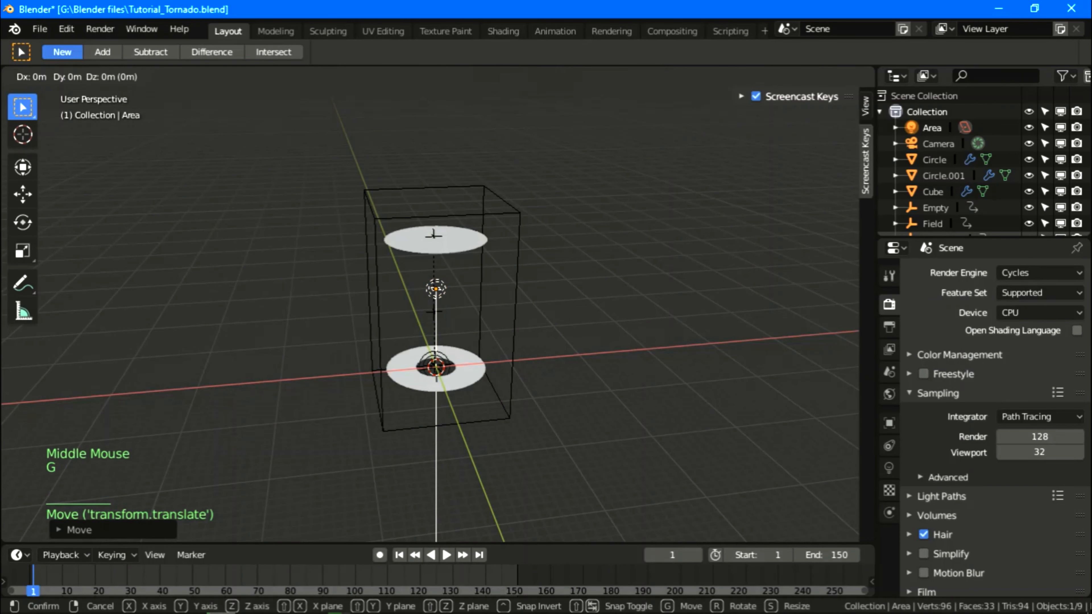
key("y")
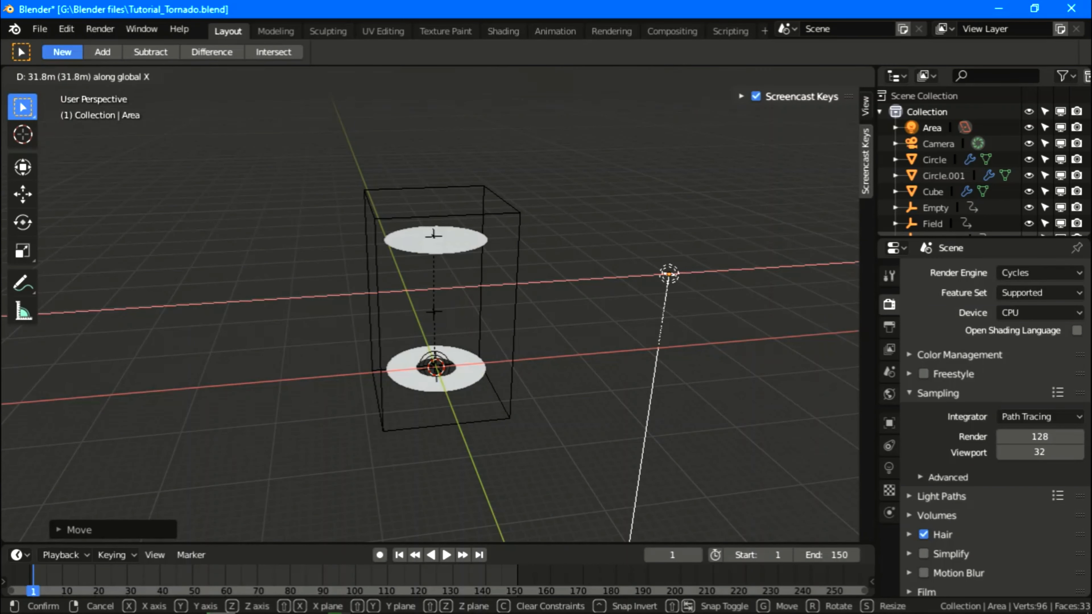
key("Return")
middle_click_drag(533, 318, 603, 297)
key("KP_1")
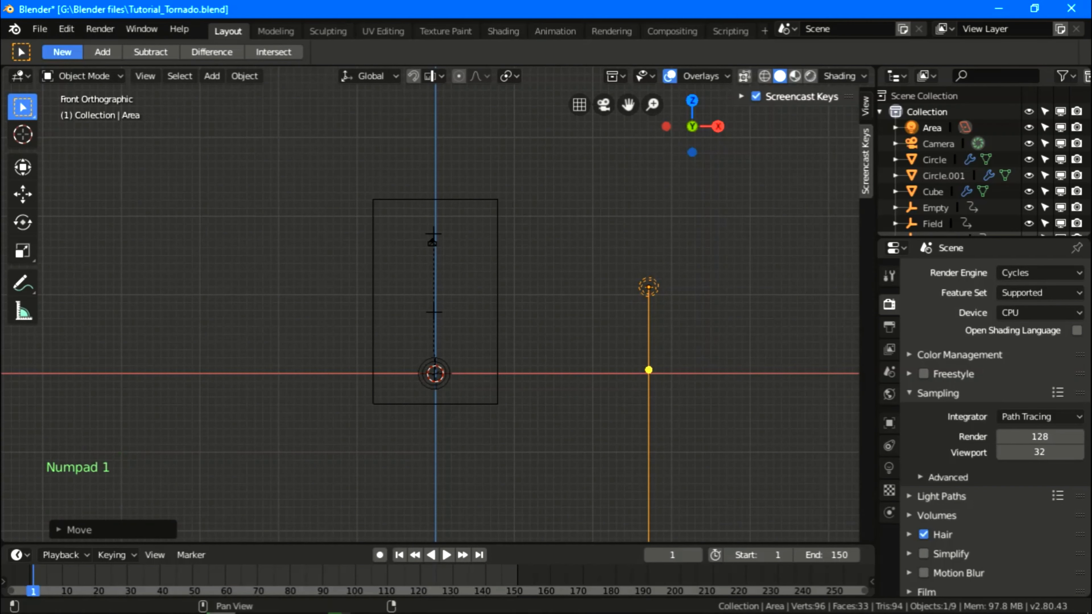
scroll(430, 313, "up", 3)
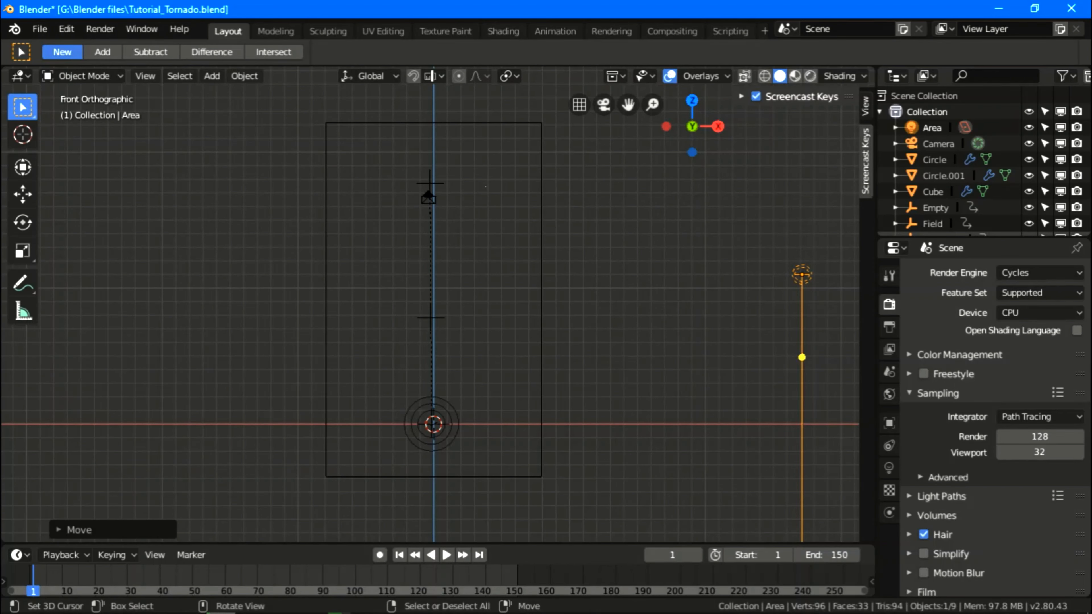
key("g")
key("x")
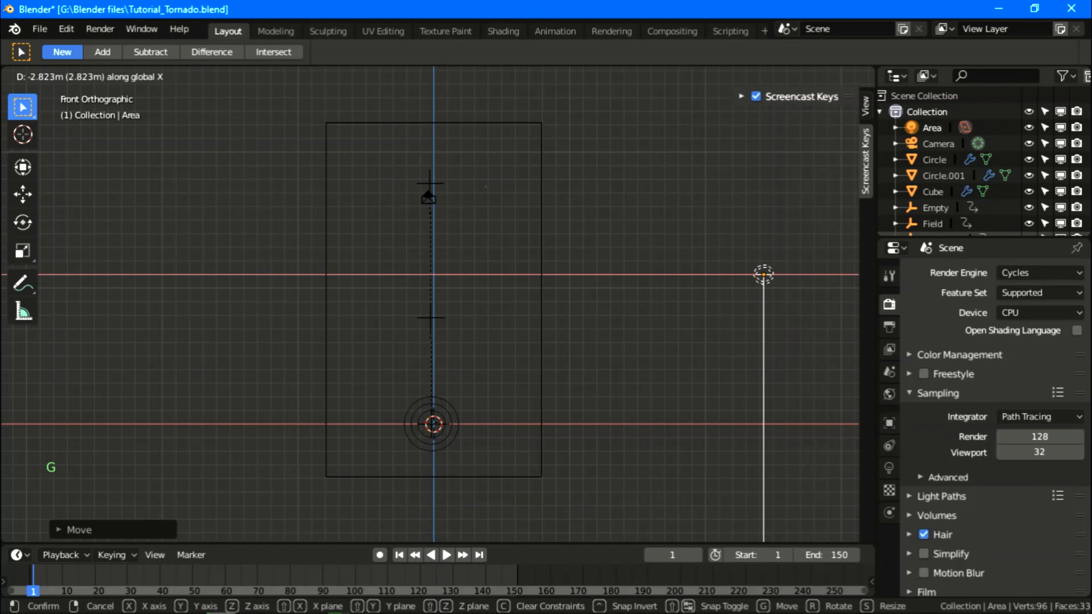
left_click(351, 274)
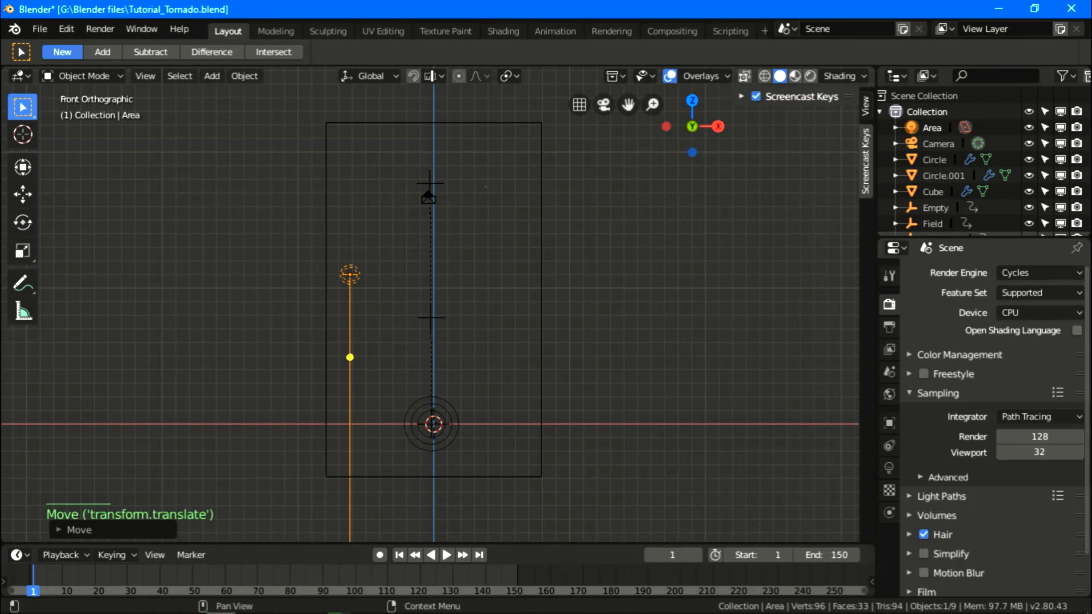
Change the area light's shape to Disk in its light settings
left_click(890, 467)
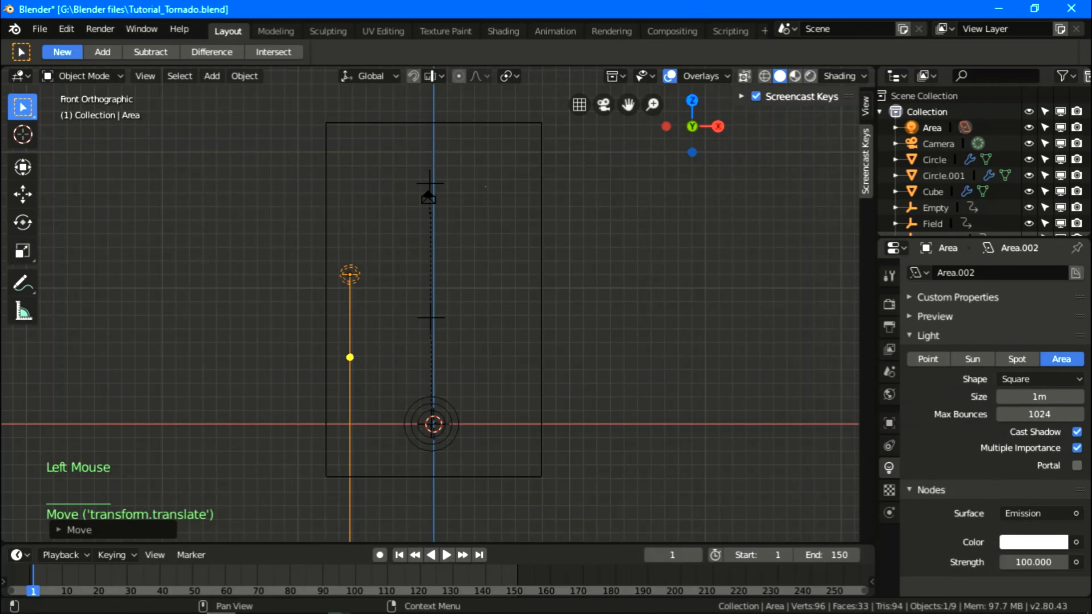
left_click(1041, 379)
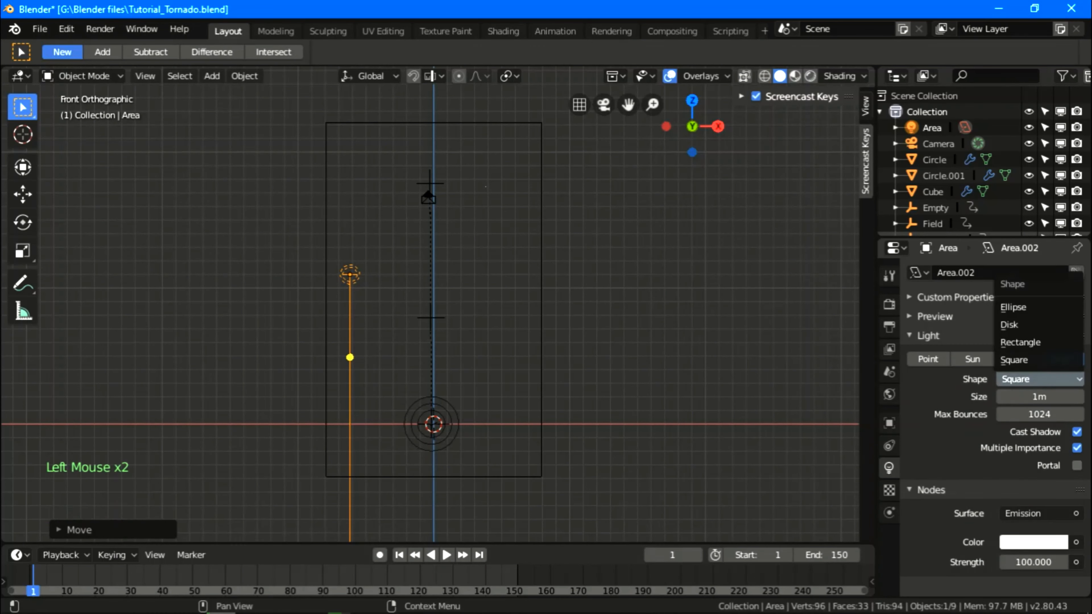
left_click(1015, 325)
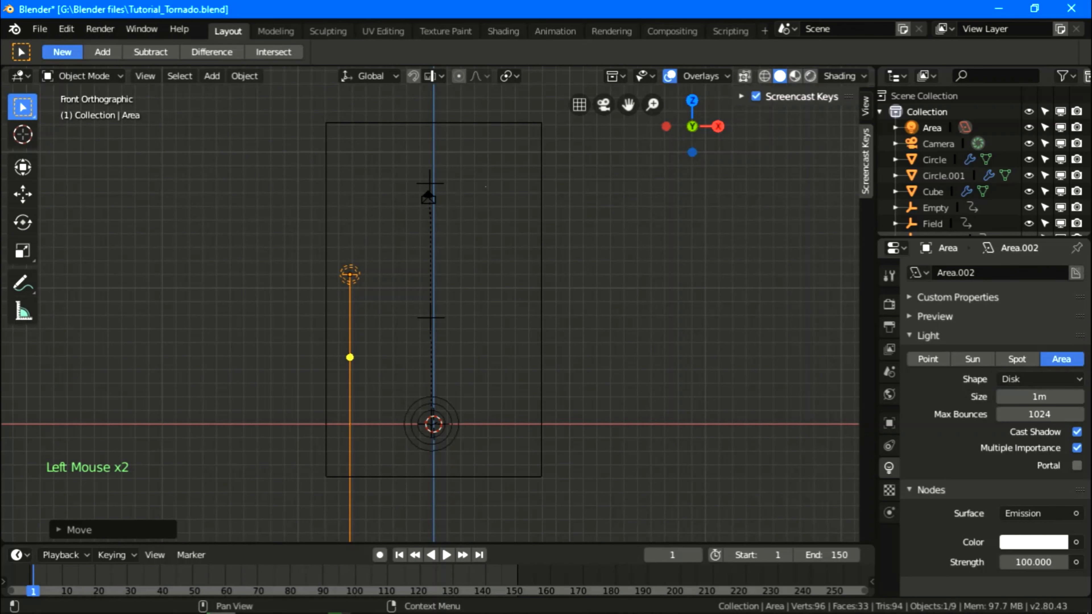
Scale up the disk-shaped area light and tilt it about the global X axis
key("s")
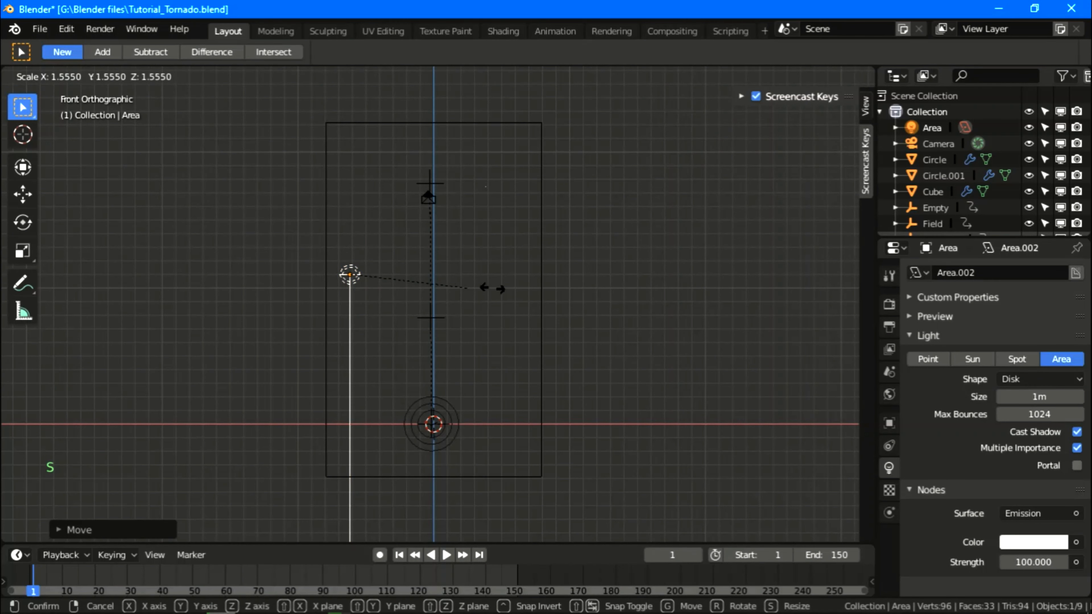
left_click(800, 311)
key("r")
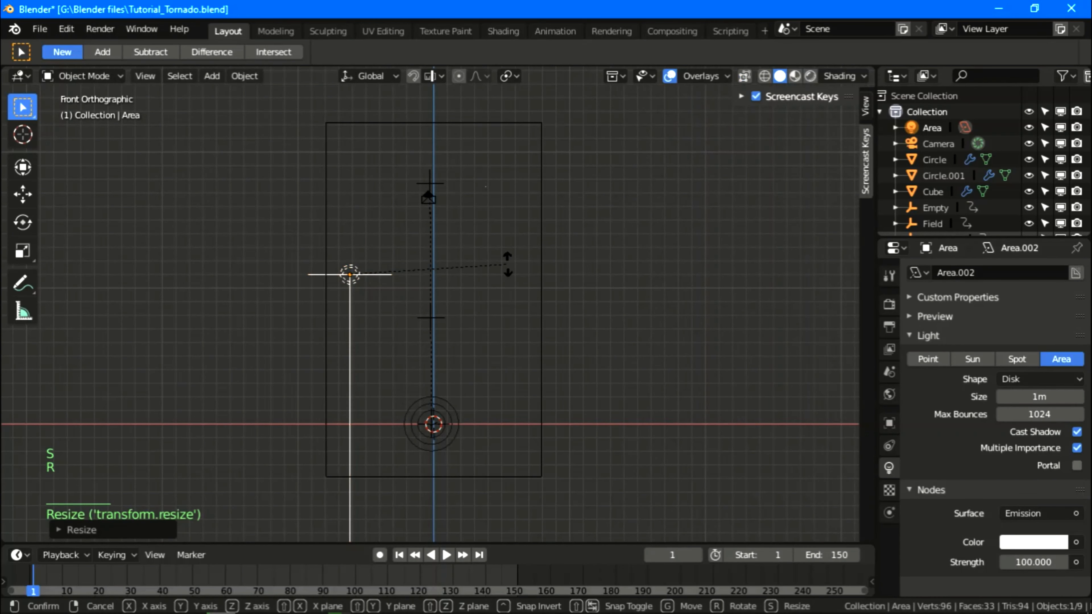
key("x")
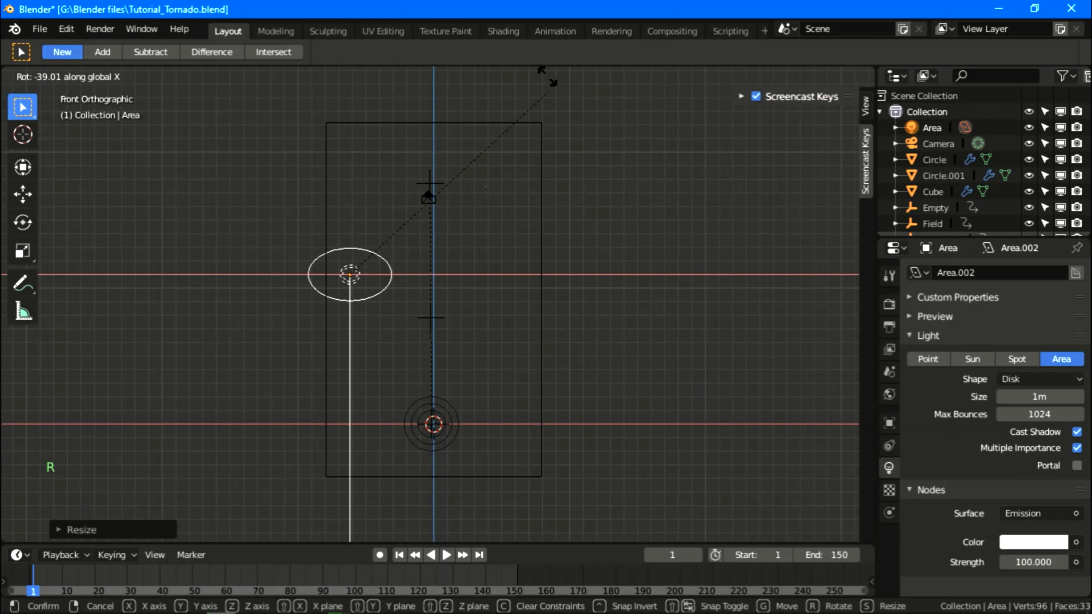
left_click(541, 407)
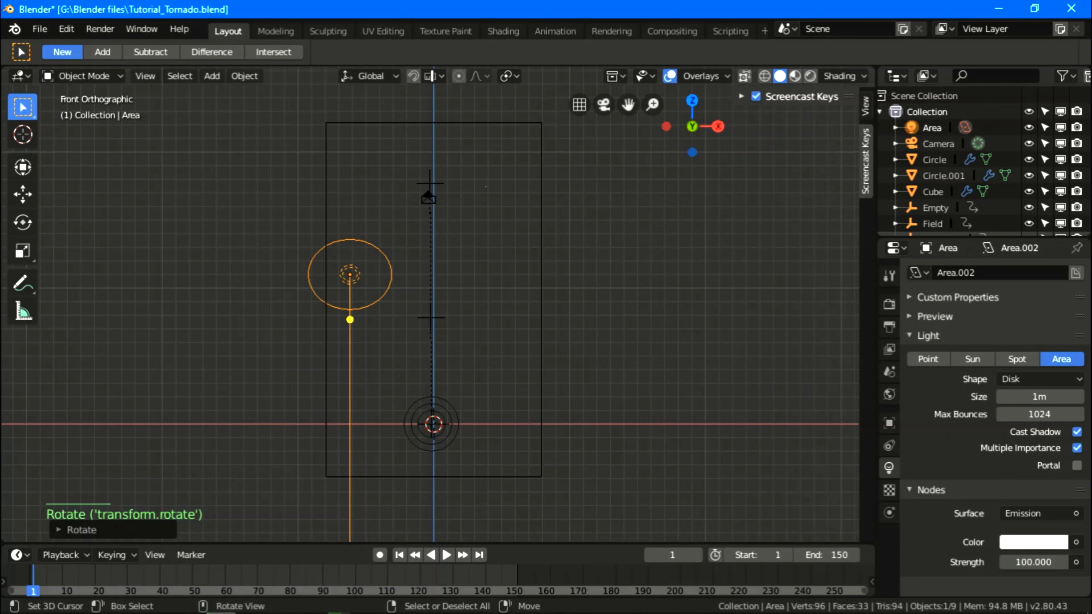
Rotate the disk area light about global Z, and tilt it slightly about global X, so it aims across the domain's base
key("r")
key("z")
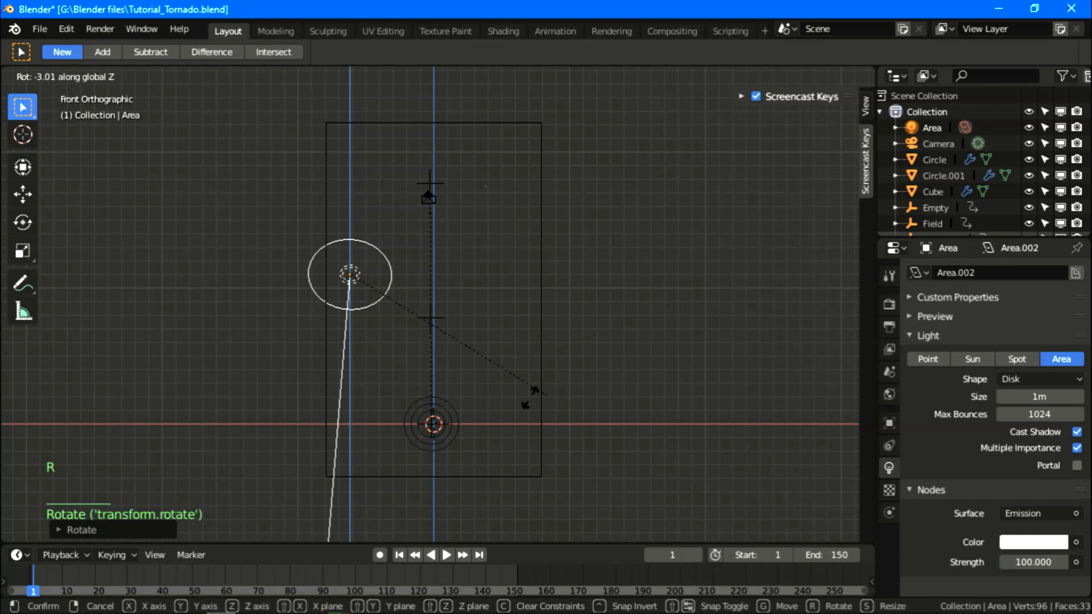
left_click(441, 429)
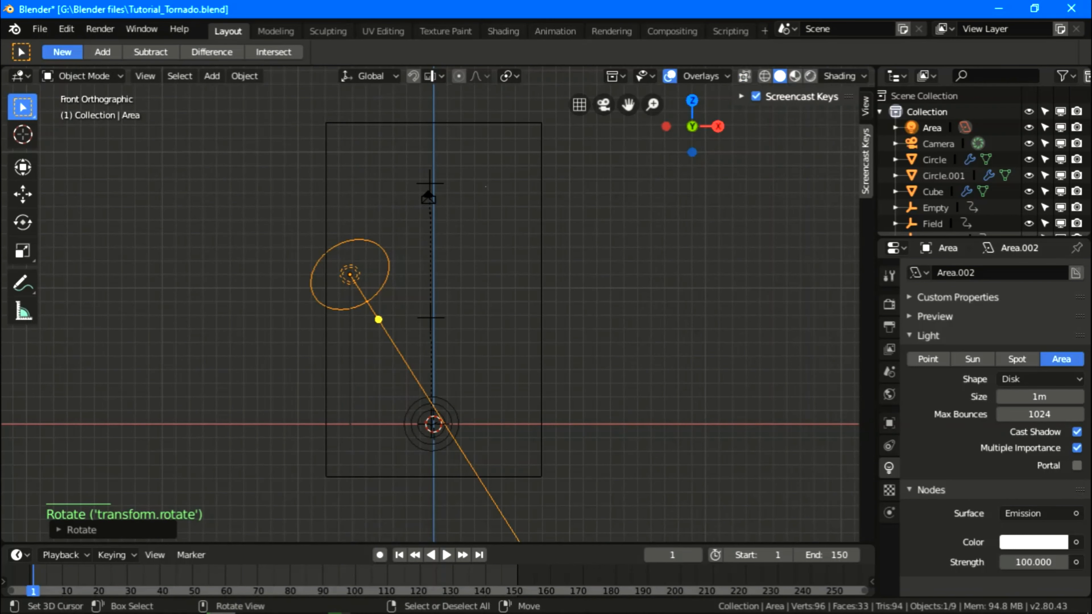
key("r")
key("x")
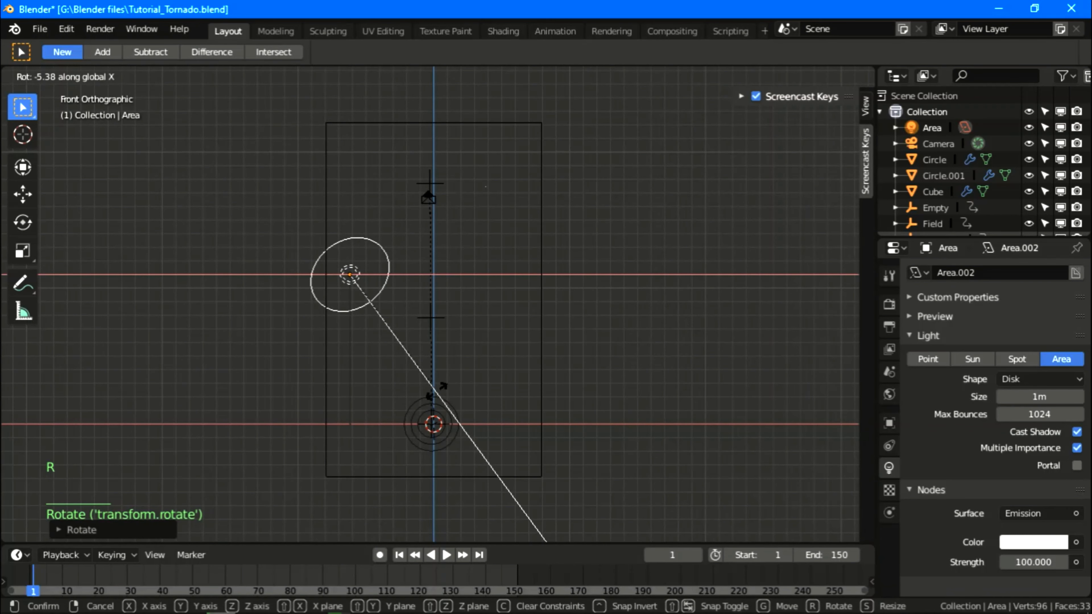
left_click(435, 390)
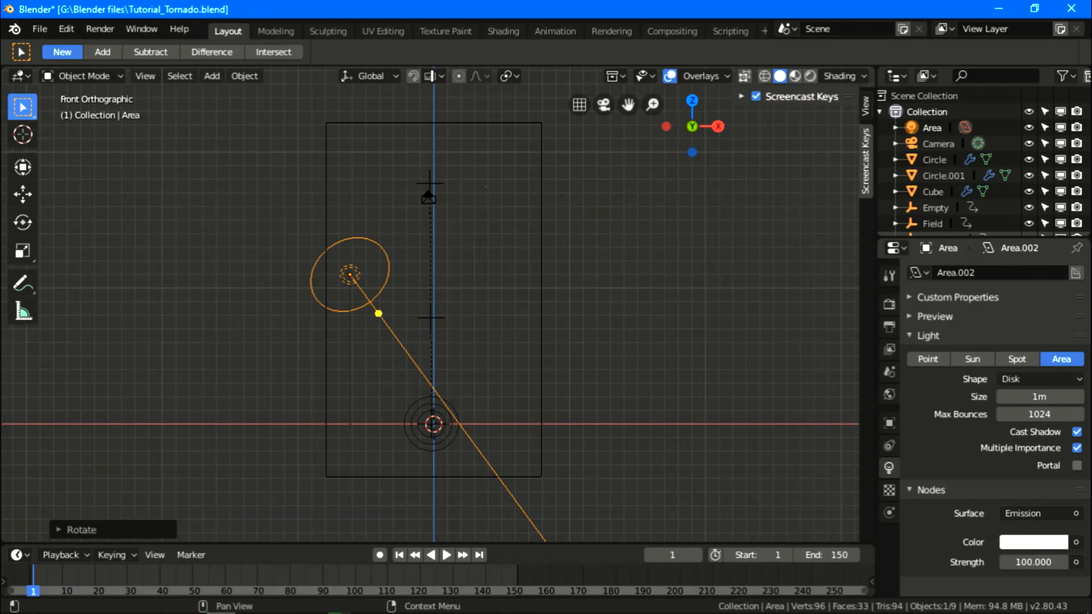
Give the area light an orange emission color (R 1.000, G 0.169, B 0.084) and set its strength to 500
scroll(1041, 514, "down", 3)
left_click(1033, 542)
left_click(1034, 542)
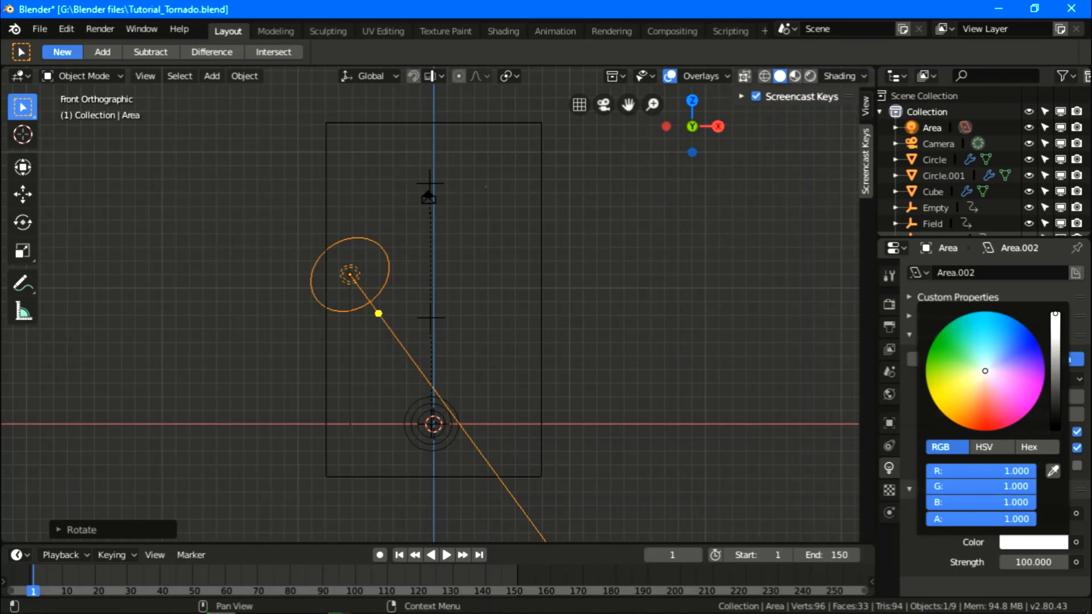
left_click(975, 409)
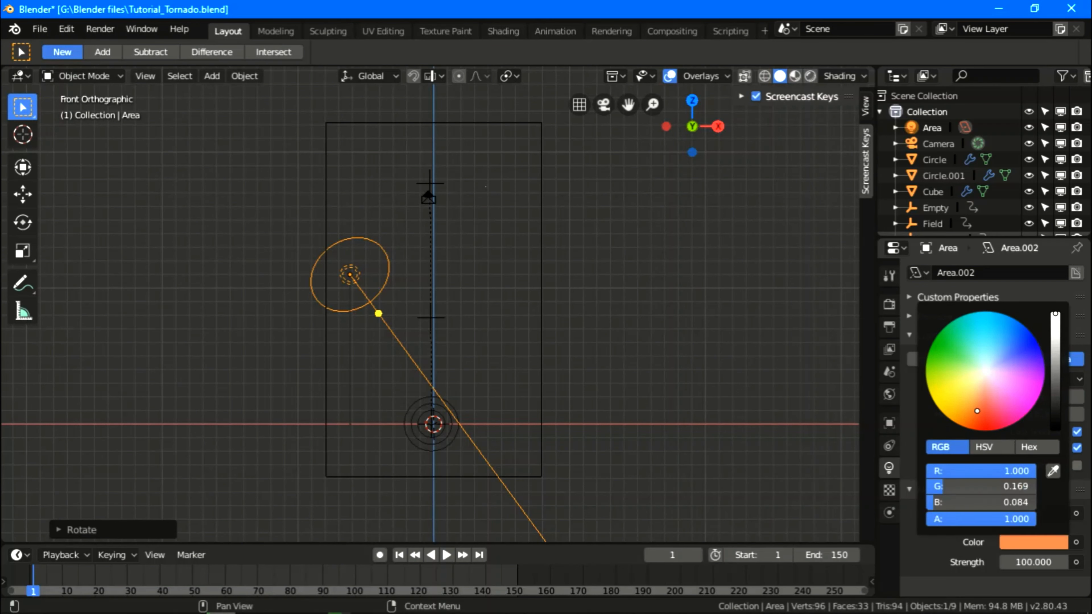
left_click(1034, 562)
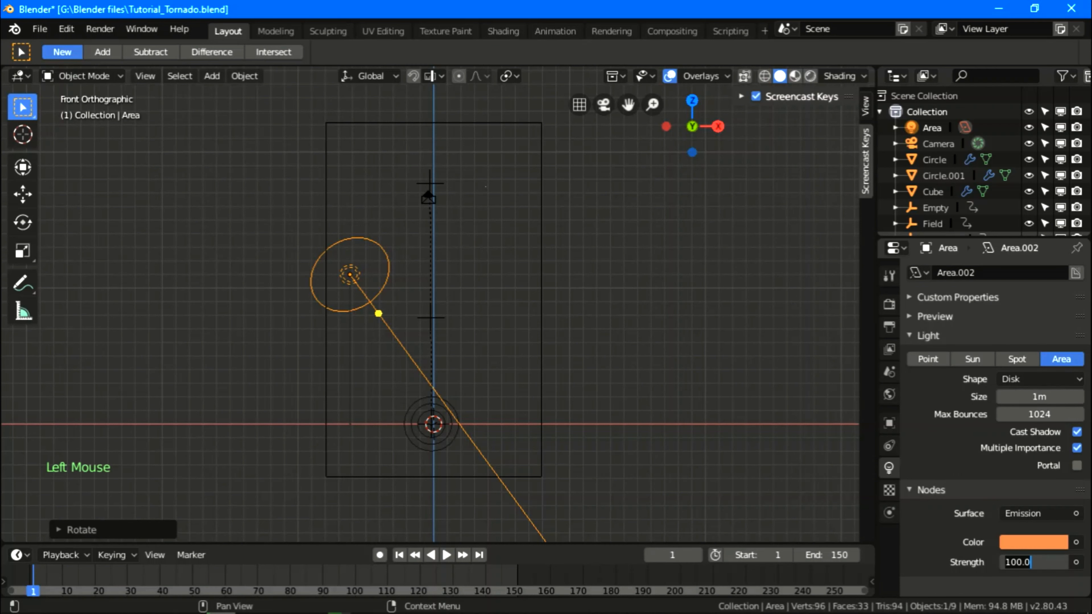
type("500")
key("Return")
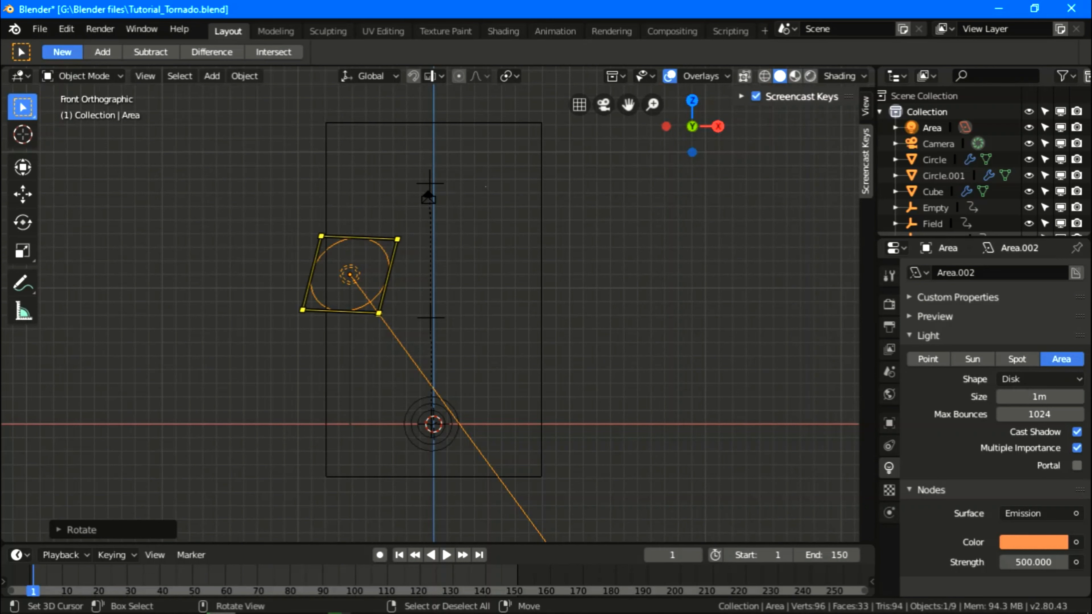
Duplicate the orange light to the domain's positive X side and rotate the copy about global Z to face back toward the center
key("shift+d")
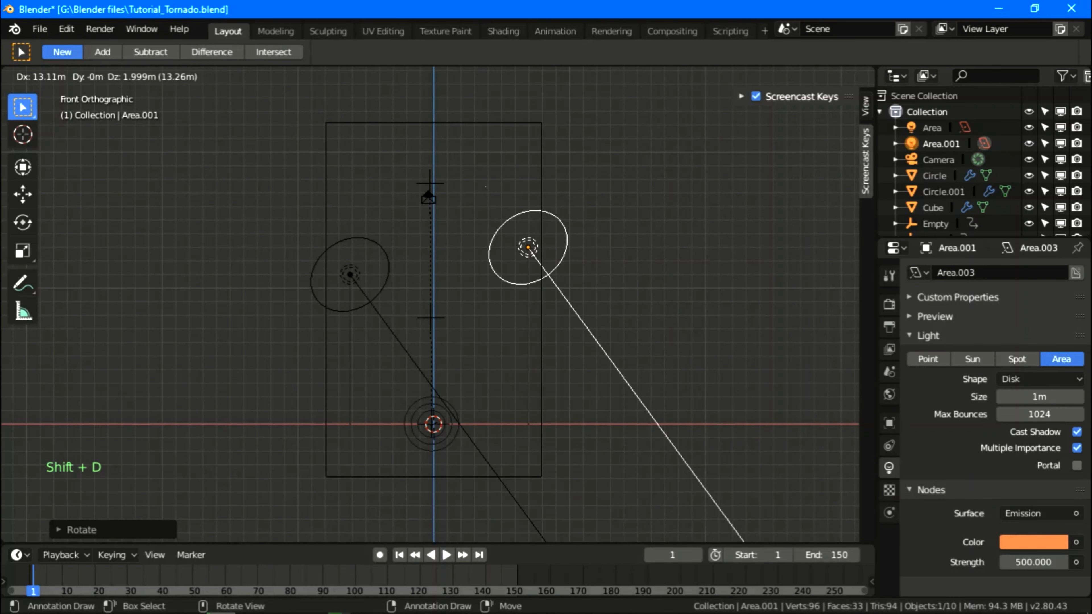
left_click(526, 248)
key("r")
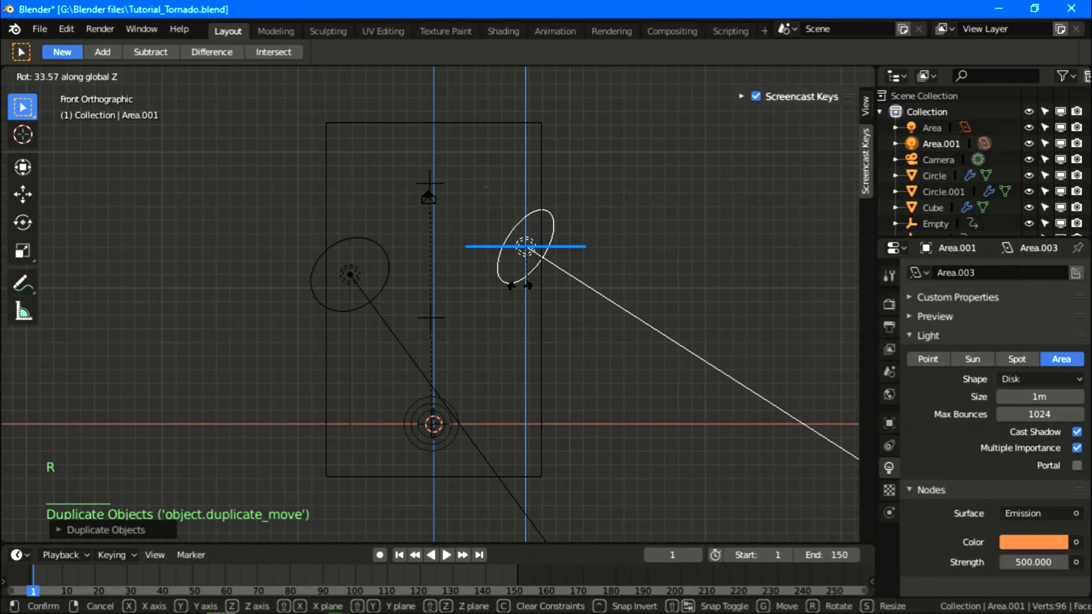
left_click(621, 258)
Change the duplicated light's emission color to a very pale blue-white and set its strength to 600
left_click(1034, 542)
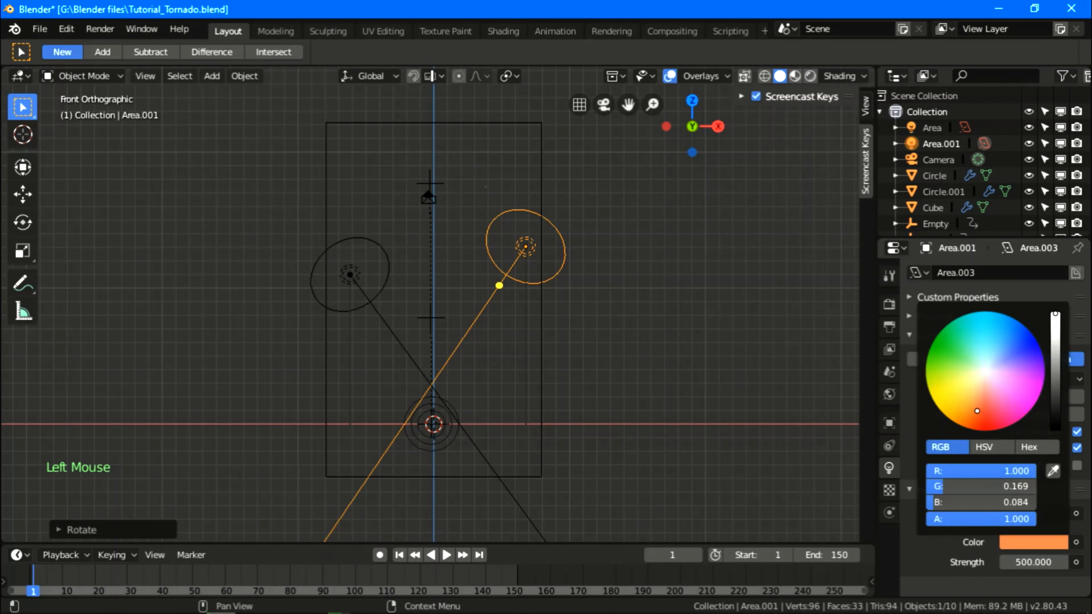
left_click_drag(977, 411, 985, 362)
left_click(1034, 562)
type("5")
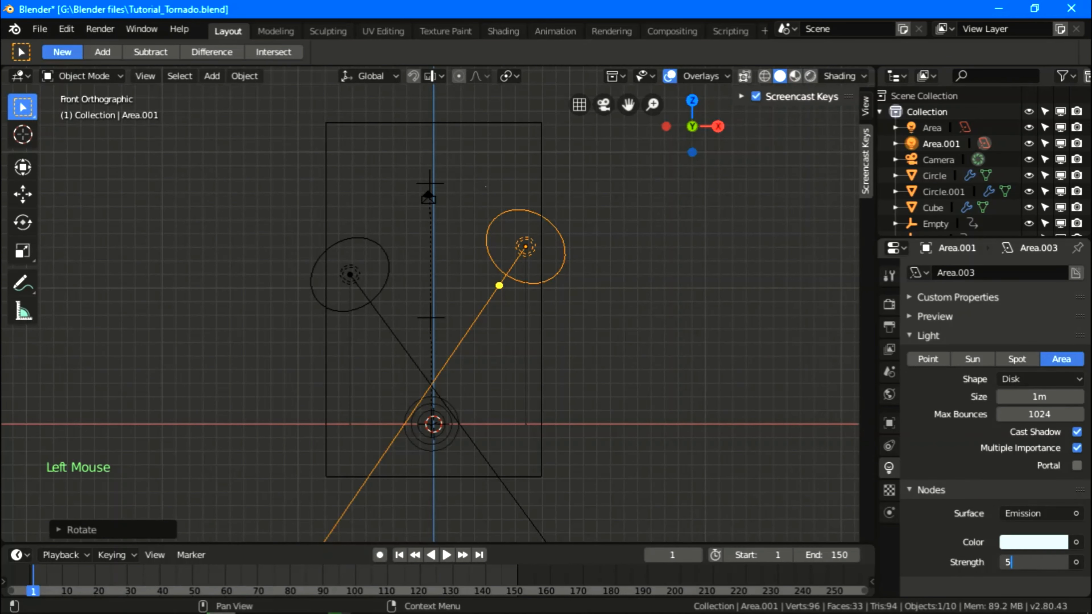
type("00")
key("Return")
scroll(989, 516, "down", 3)
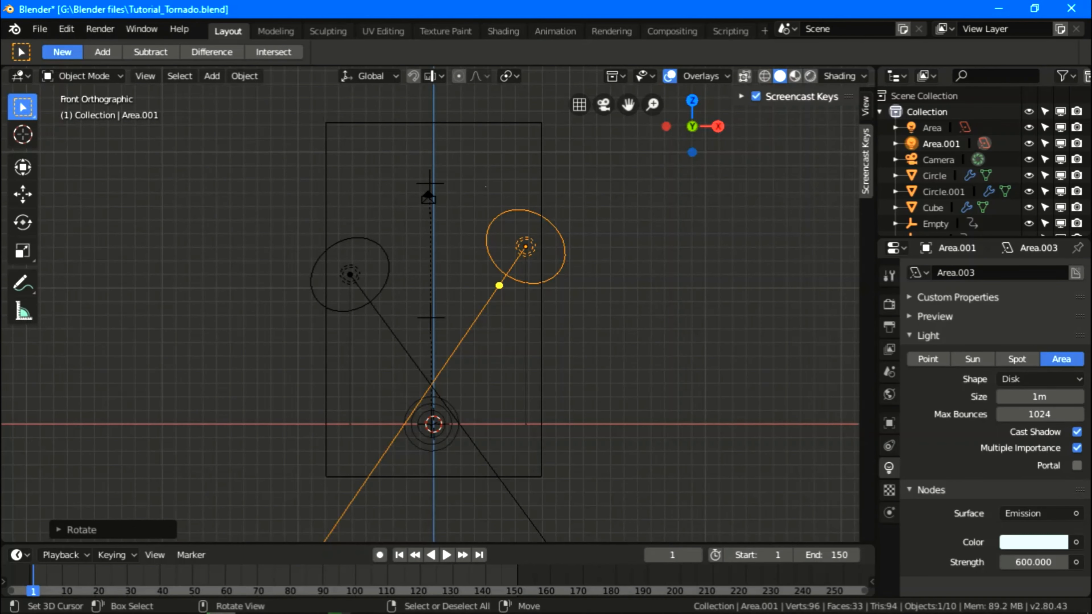
Move the pale duplicated light about 15 m along the global Y axis, outside the domain
middle_click_drag(430, 258, 477, 306)
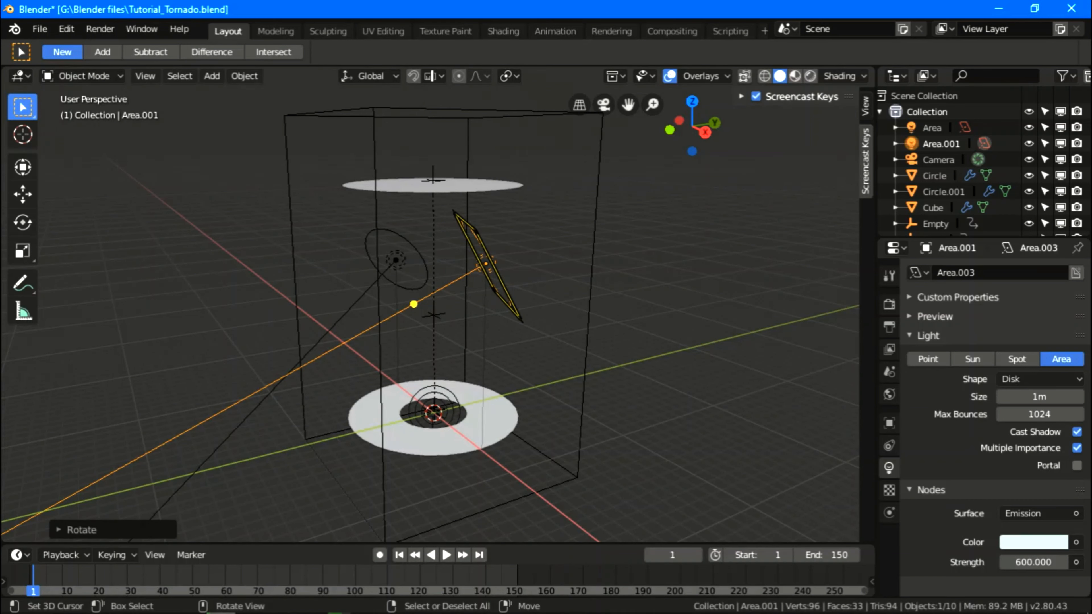
key("g")
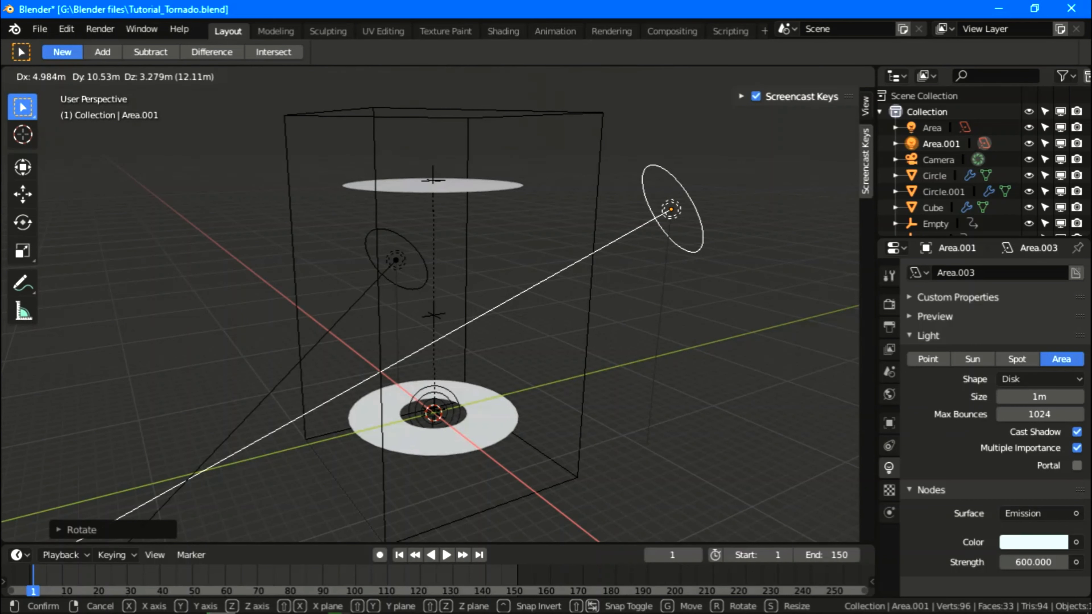
key("y")
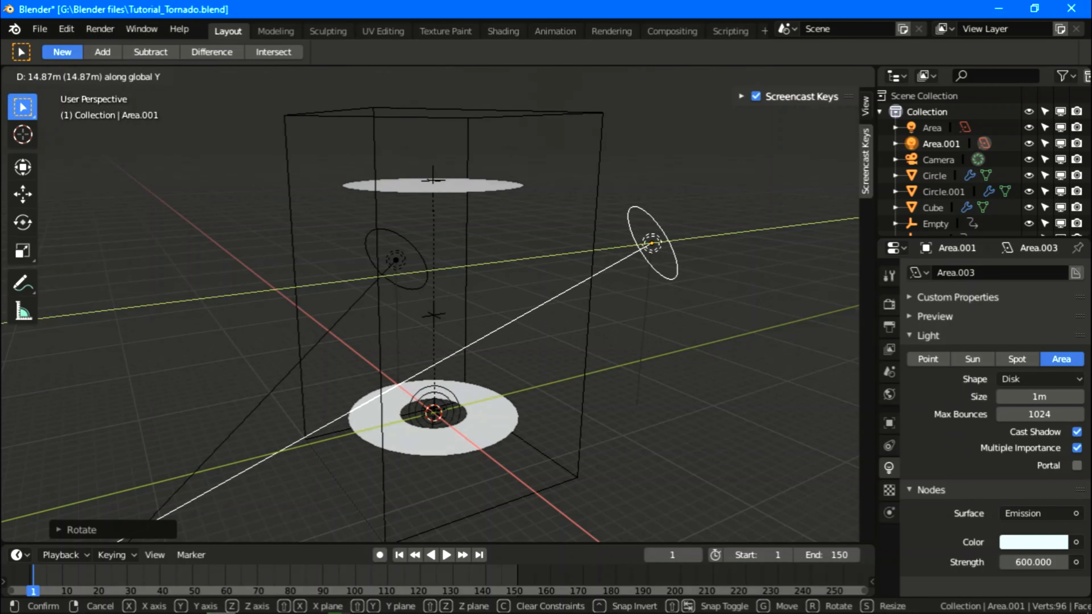
key("Return")
Move the orange area light about 20 m along the global Y axis
right_click(397, 261)
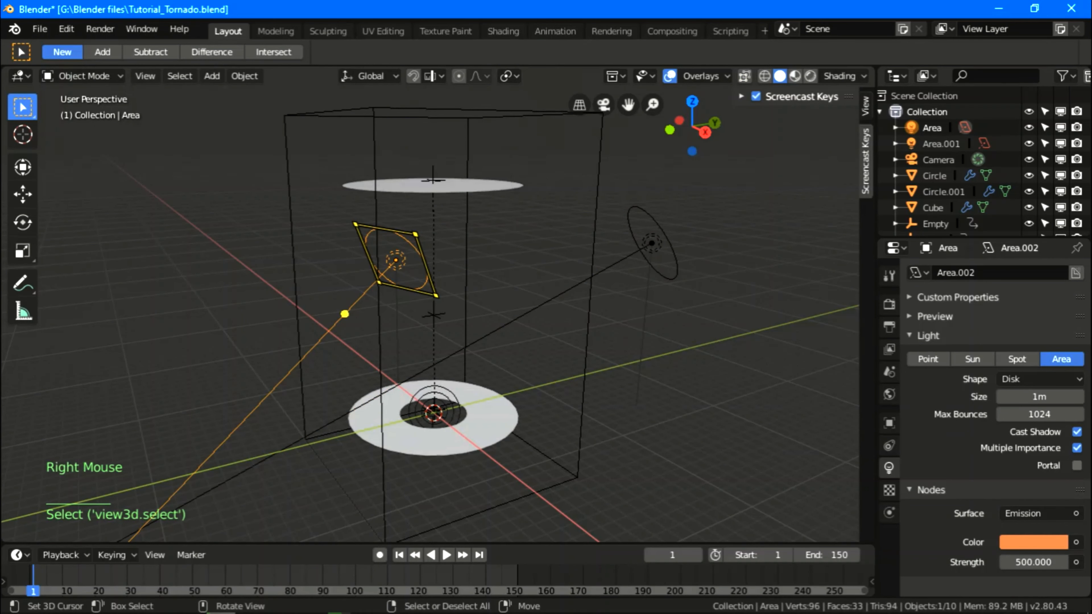
key("g")
key("y")
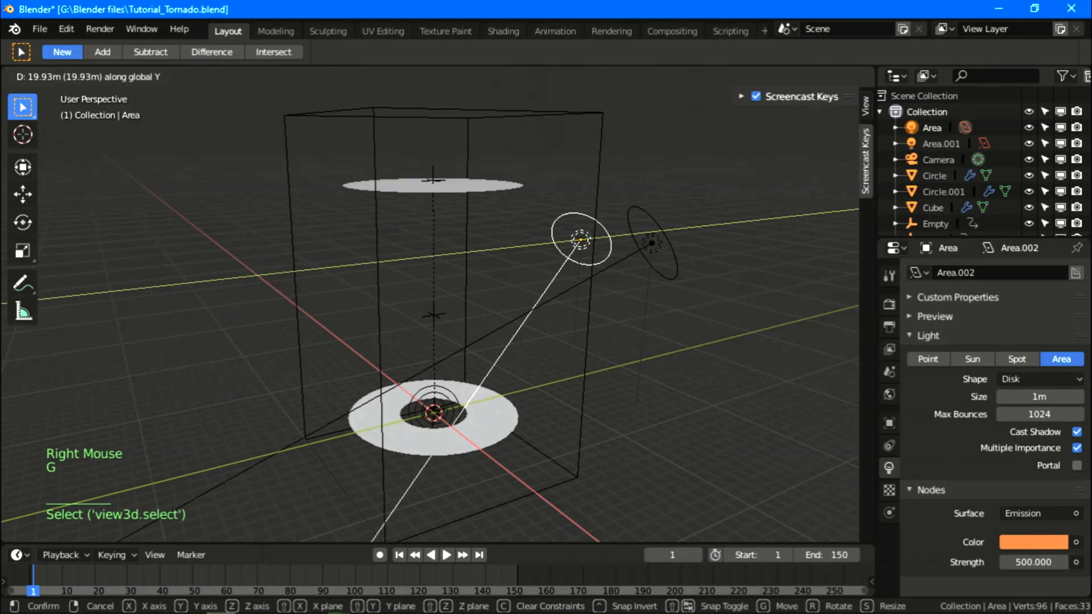
key("Return")
Hide the upper disc and the ground ring emitter circles in the viewport
middle_click_drag(581, 225, 546, 235)
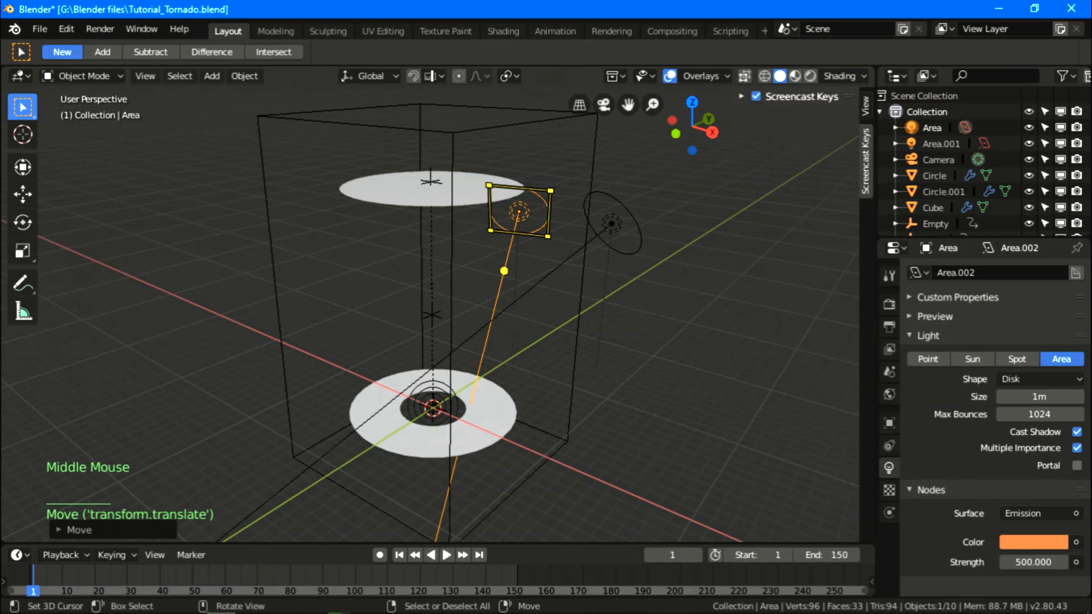
right_click(432, 189)
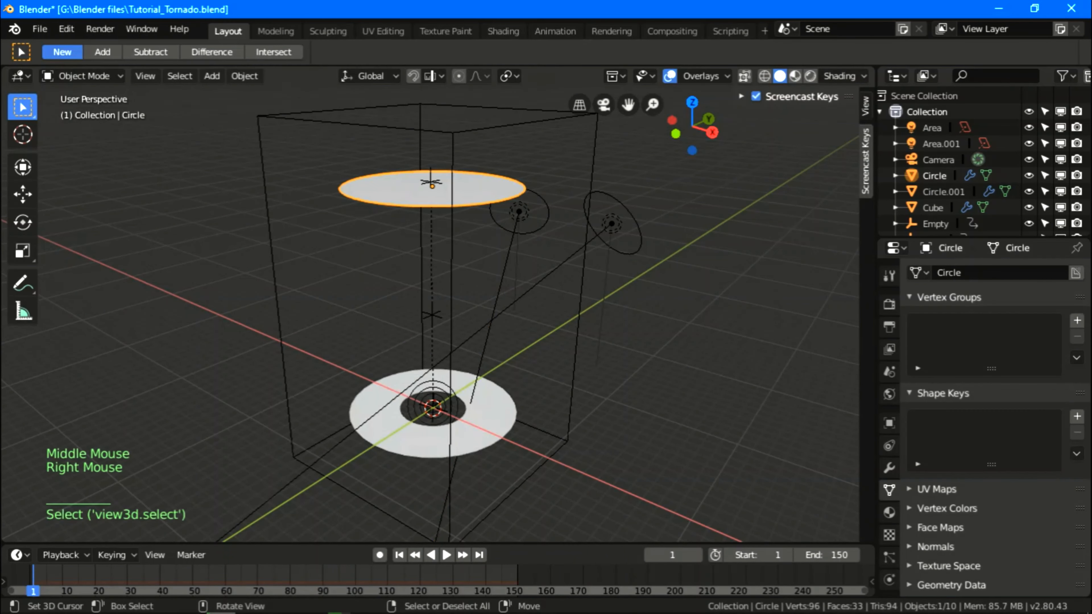
key("h")
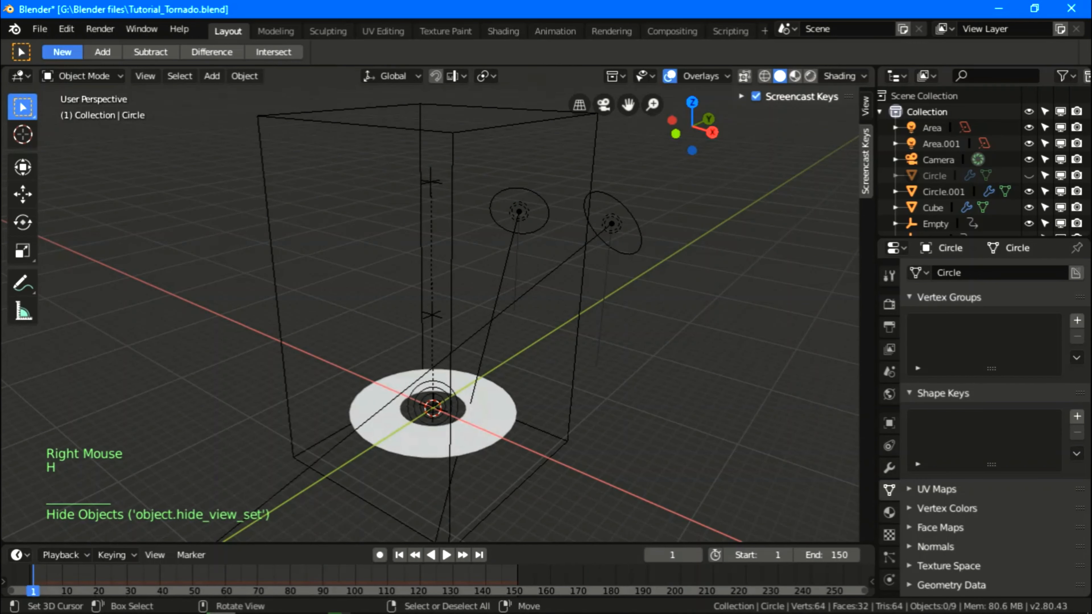
right_click(485, 430)
key("h")
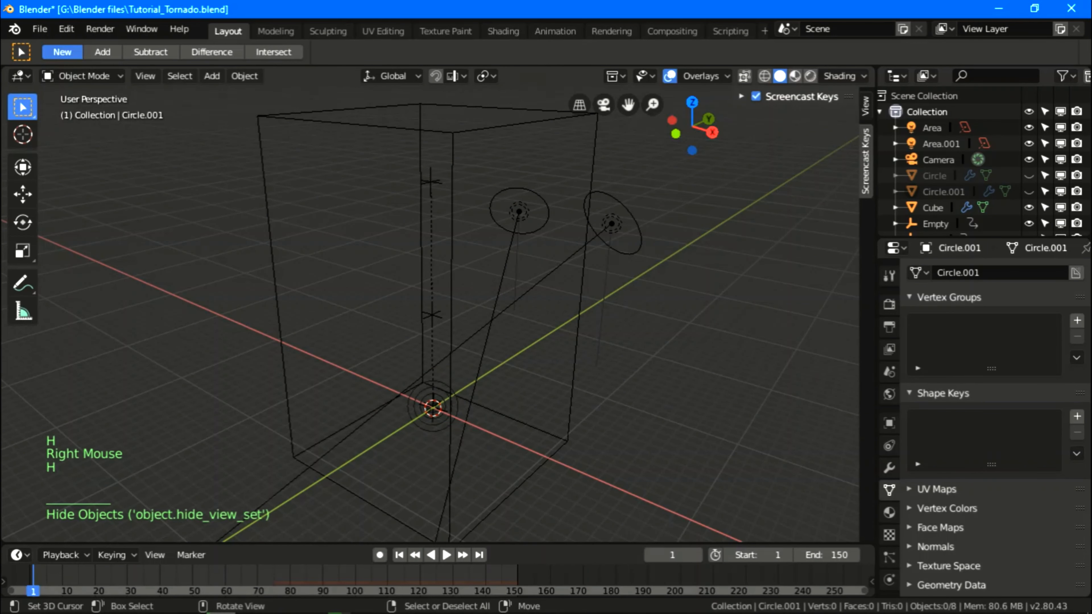
Rotate the pale light and the orange light individually so both beams aim toward the tornado inside the domain
middle_click_drag(430, 301, 538, 305)
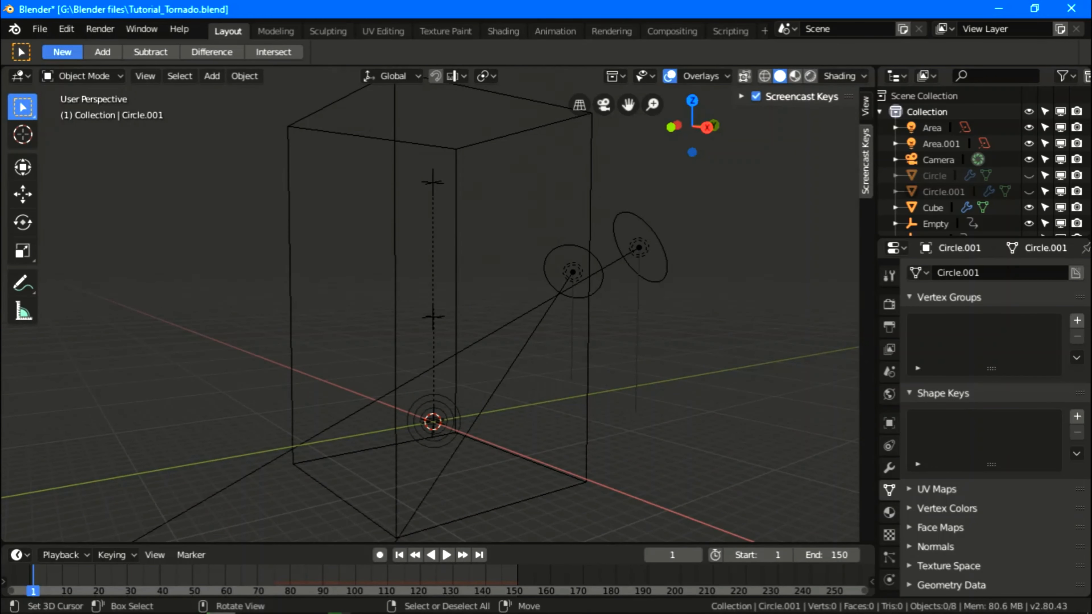
right_click(639, 247)
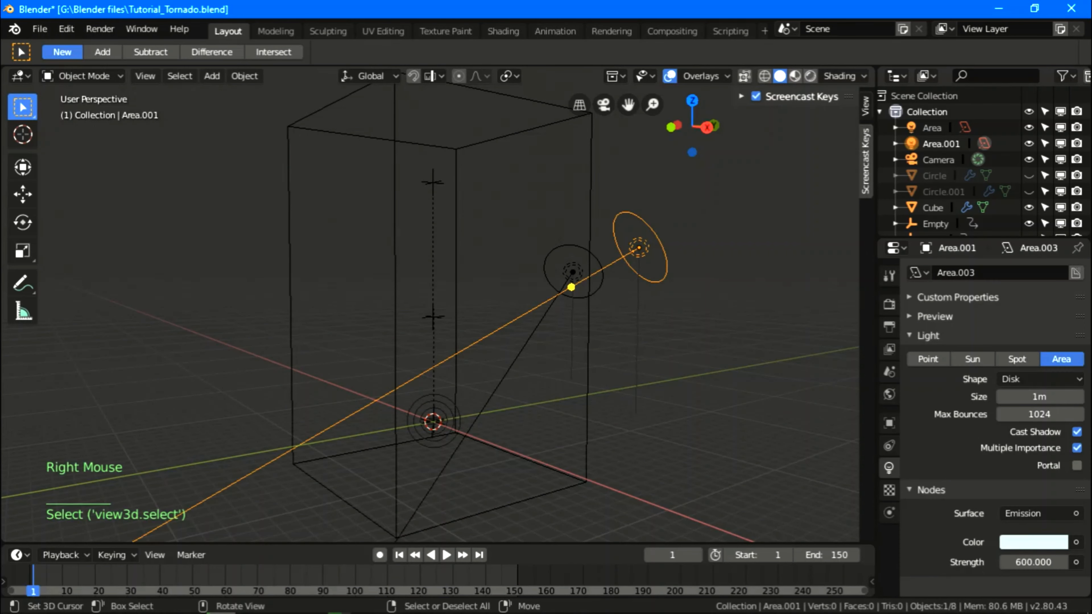
key("r")
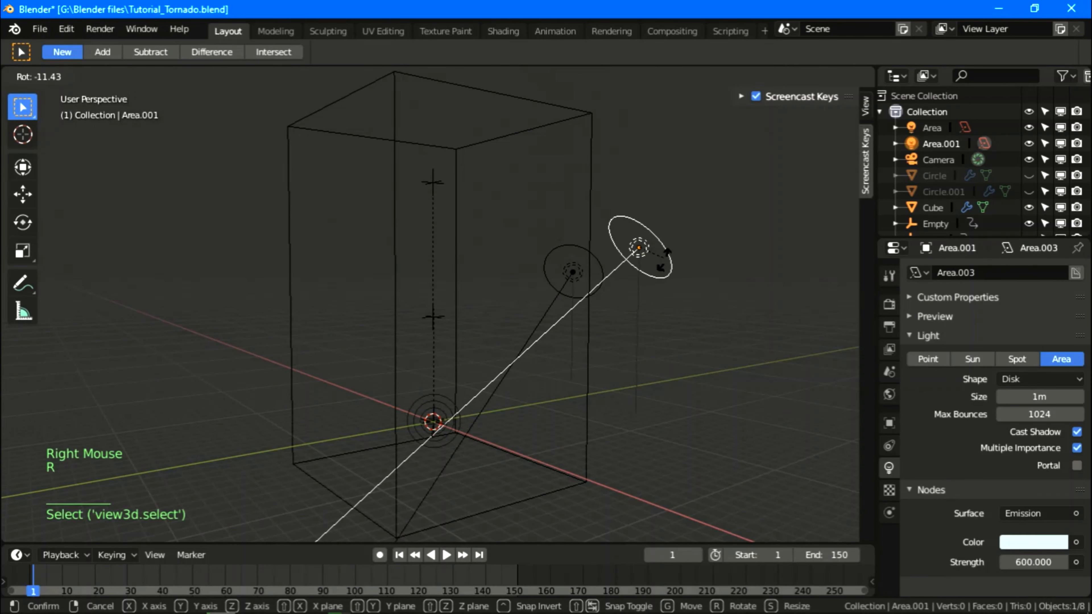
left_click(675, 280)
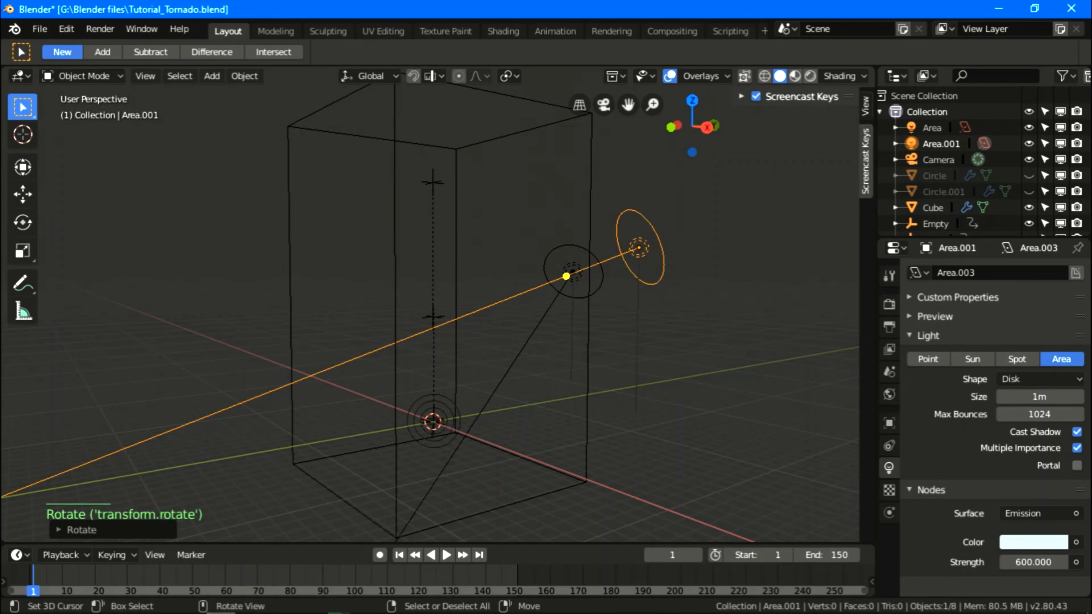
right_click(573, 272)
key("r")
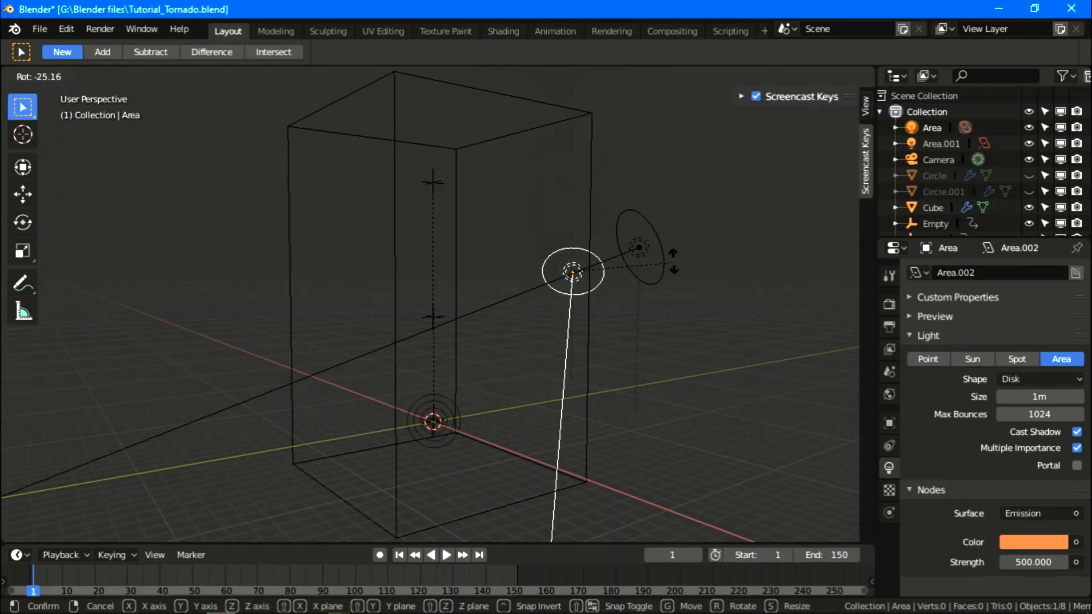
left_click(588, 291)
middle_click_drag(588, 290, 600, 327)
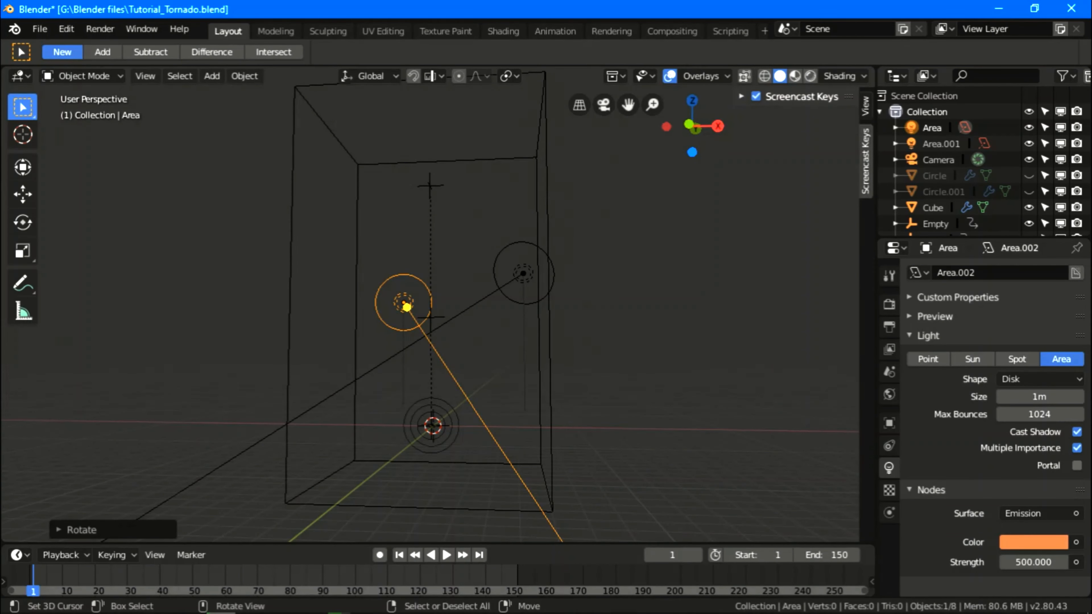
Split the 3D viewport, turn the new area into a Shader Editor without its sidebar, and select the smoke domain cube for shading
left_click_drag(4, 71, 494, 129)
key("n")
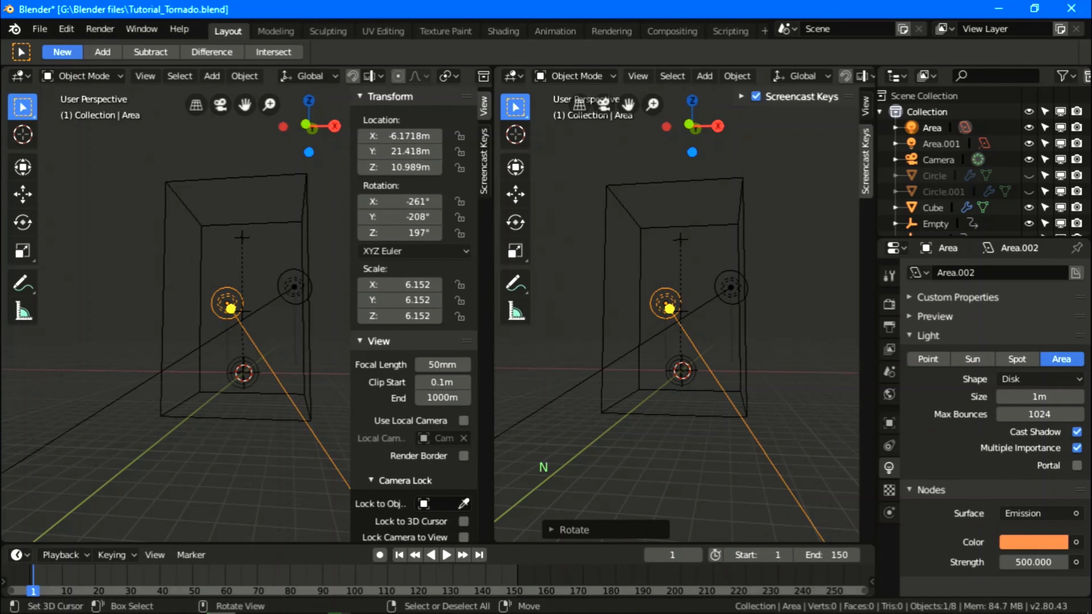
left_click(19, 76)
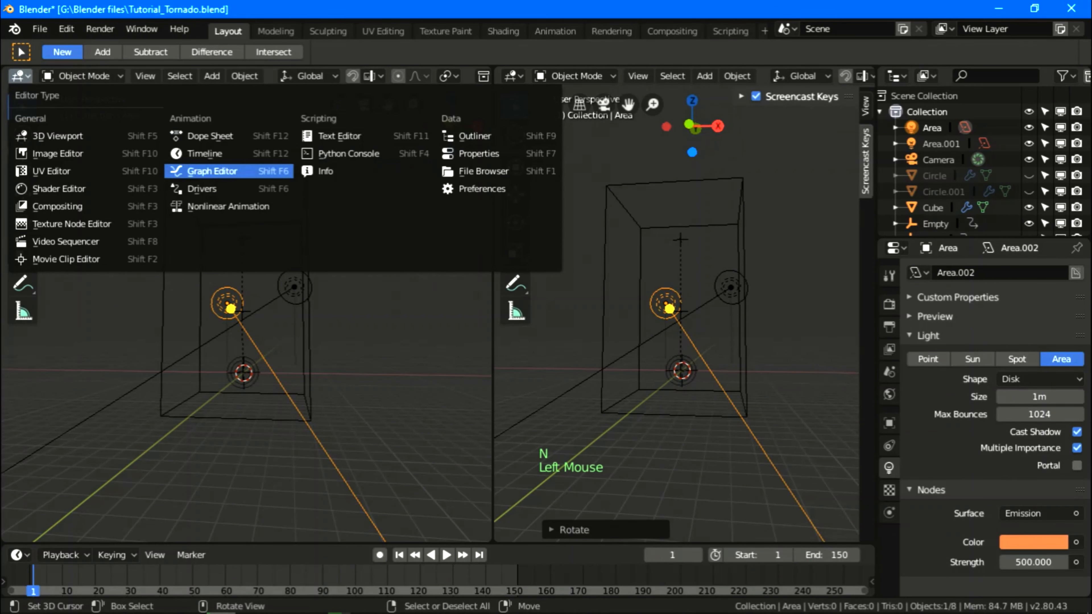
left_click(212, 171)
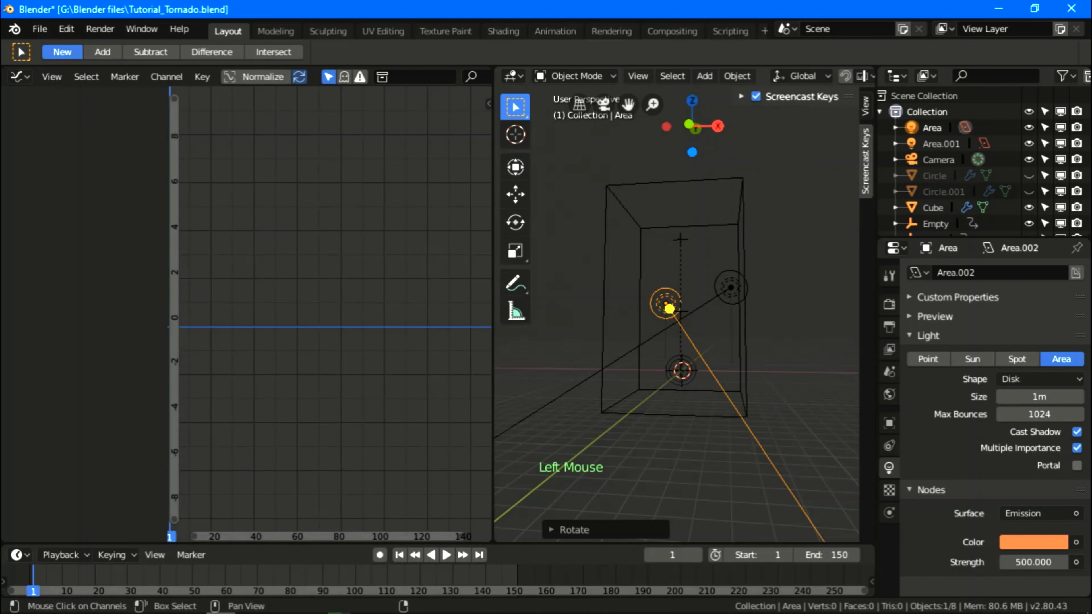
left_click(19, 76)
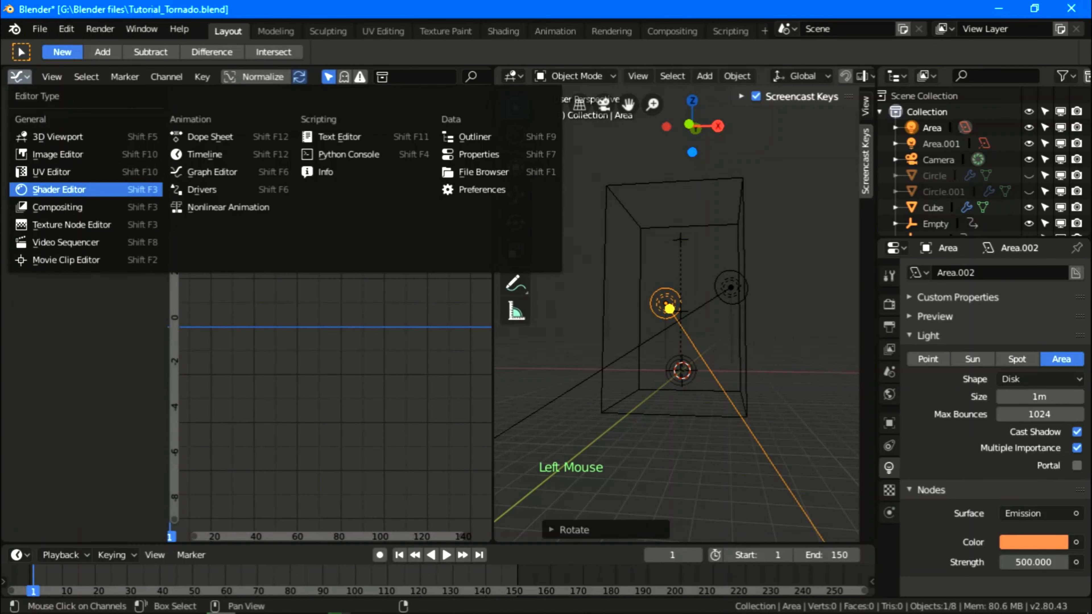
left_click(59, 189)
scroll(174, 314, "up", 11)
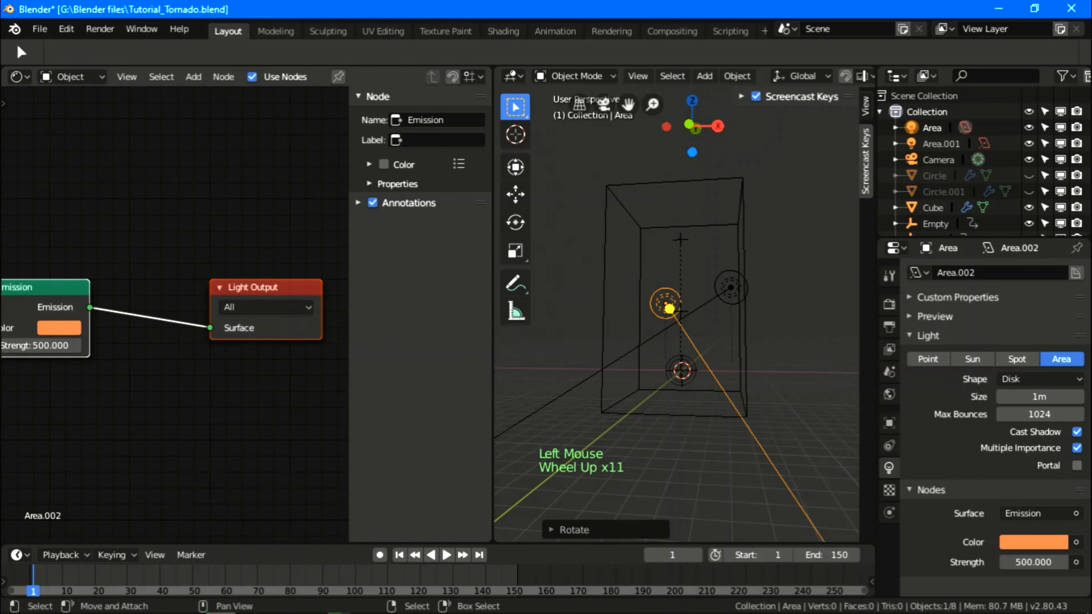
right_click(605, 301)
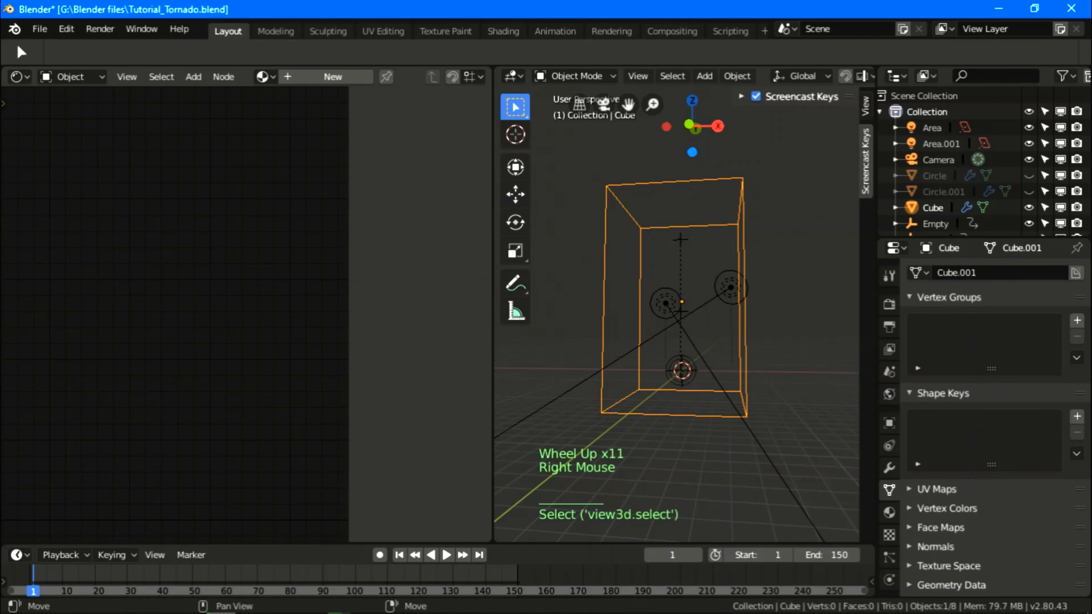
key("n")
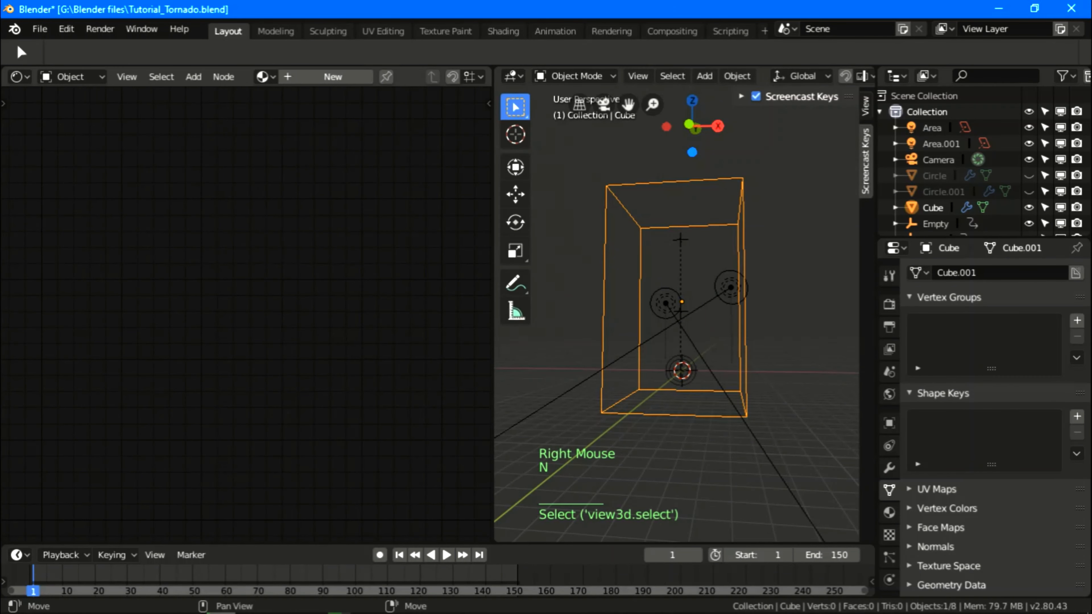
Create a new material for the smoke domain cube and delete its Principled BSDF node
left_click(333, 76)
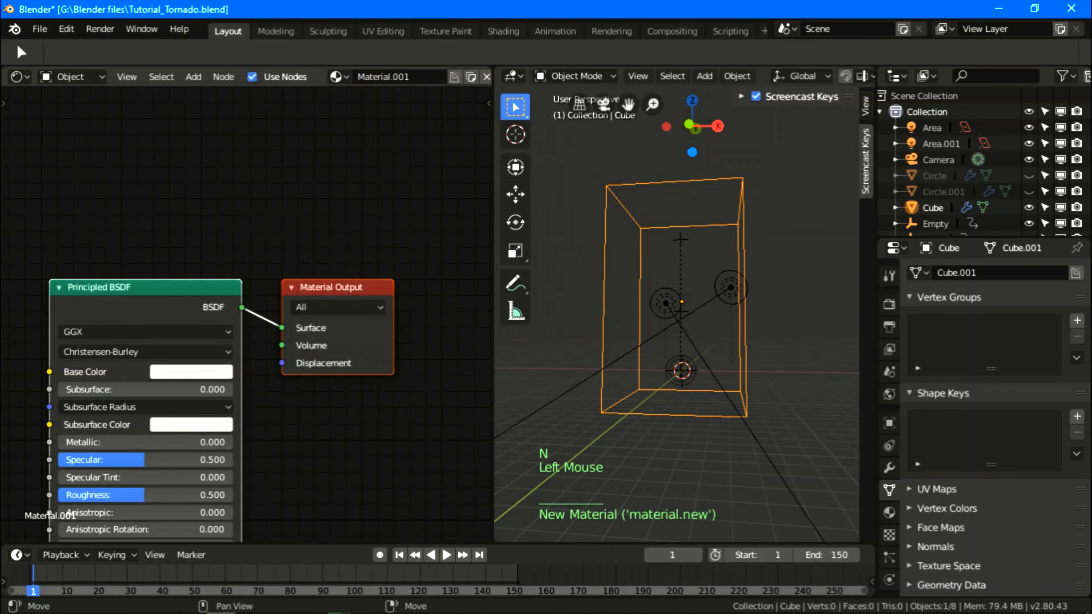
middle_click_drag(258, 267, 302, 216)
left_click(191, 236)
left_click(191, 236)
left_click(191, 236)
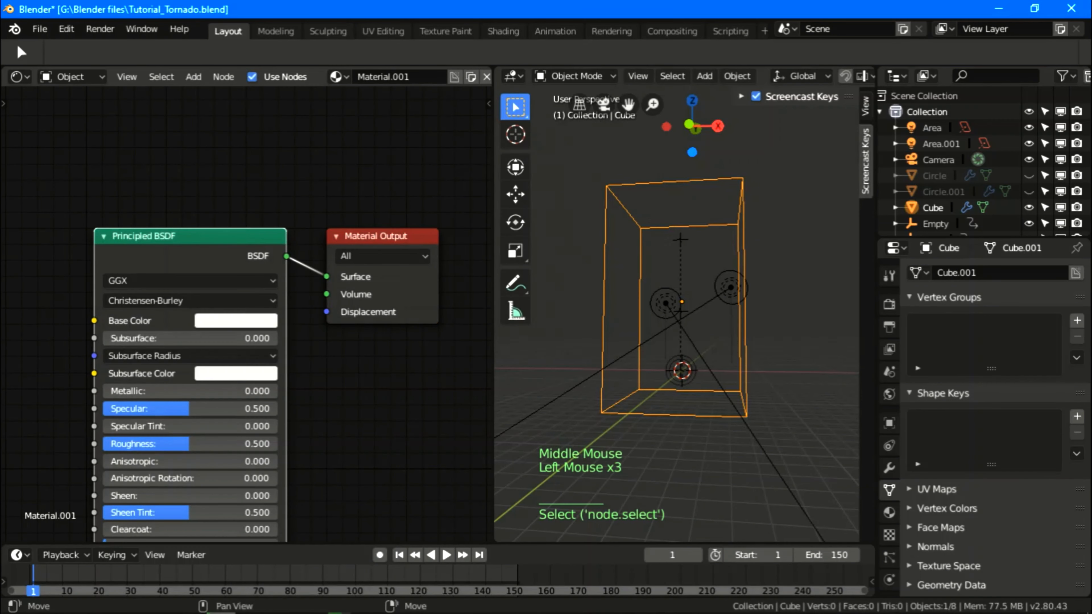
key("Delete")
Add a Principled Volume node beside the Material Output and connect its Volume output to the Volume input
key("shift+a")
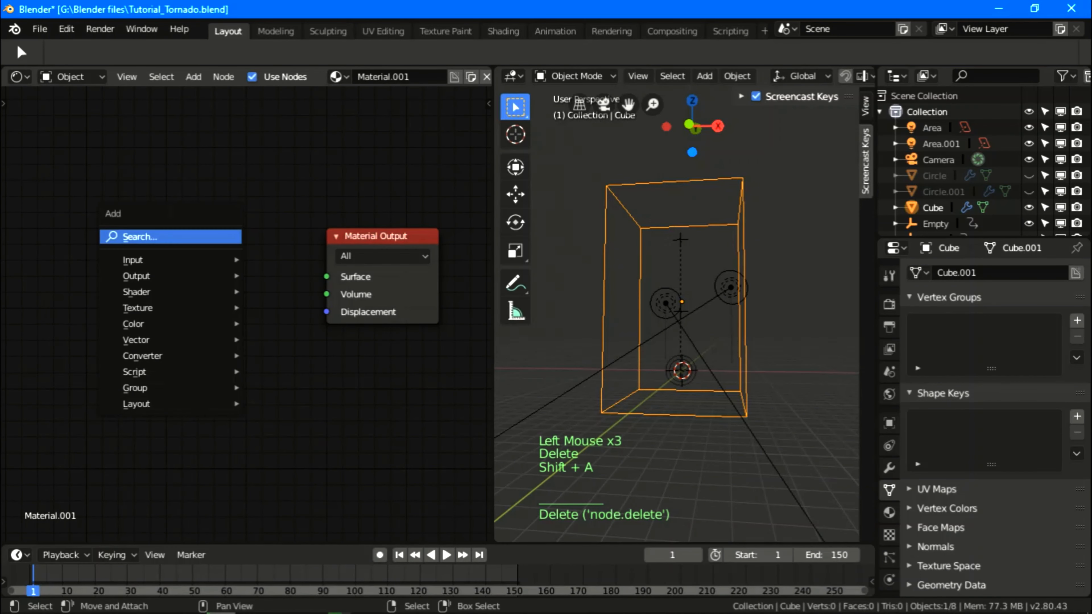
mouse_move(172, 307)
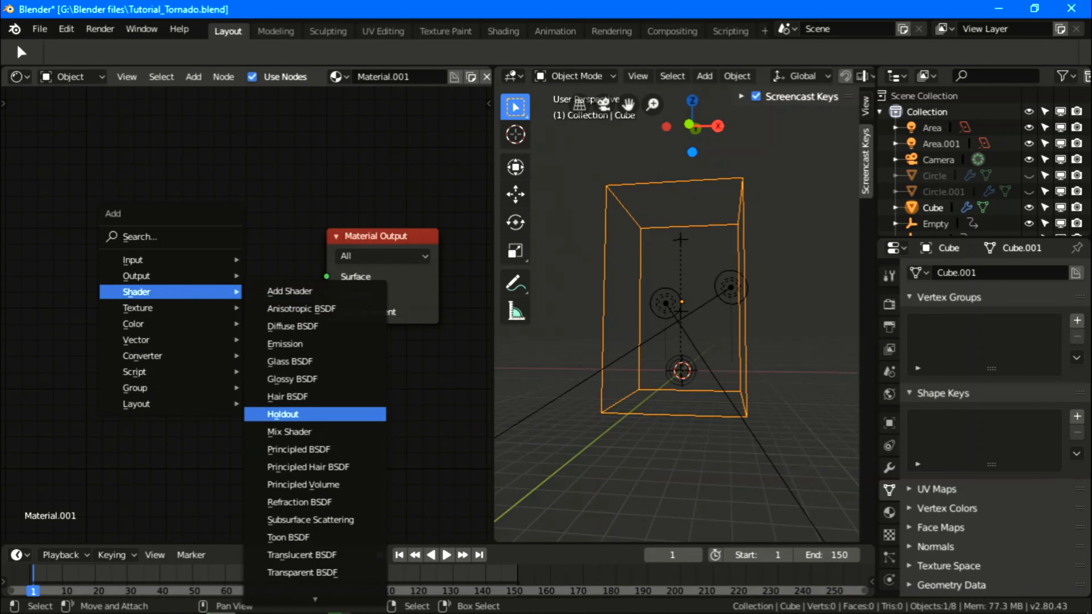
left_click(303, 485)
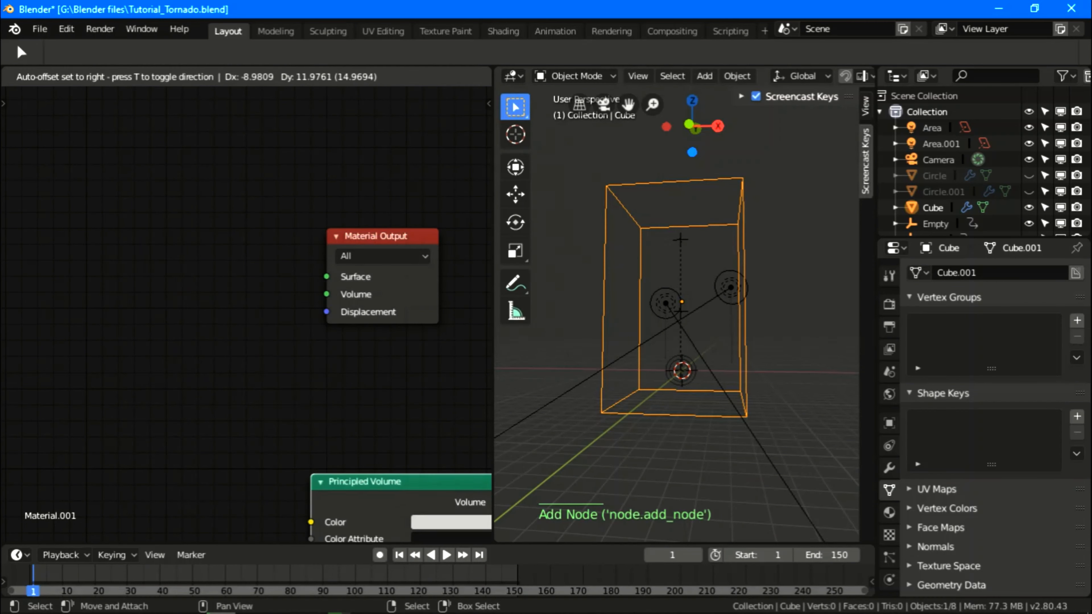
left_click(69, 170)
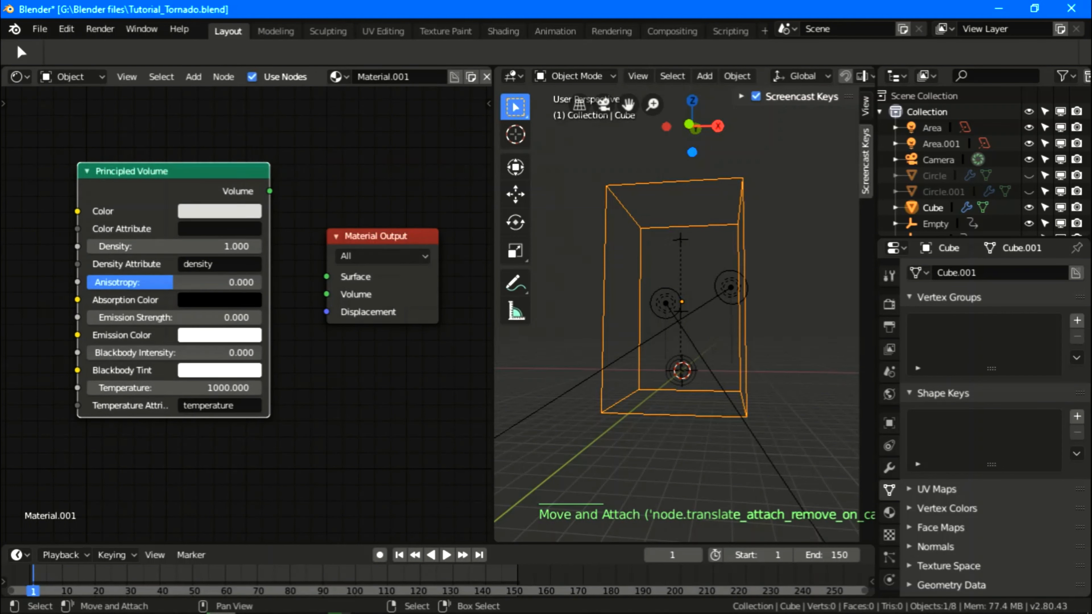
left_click_drag(269, 191, 327, 294)
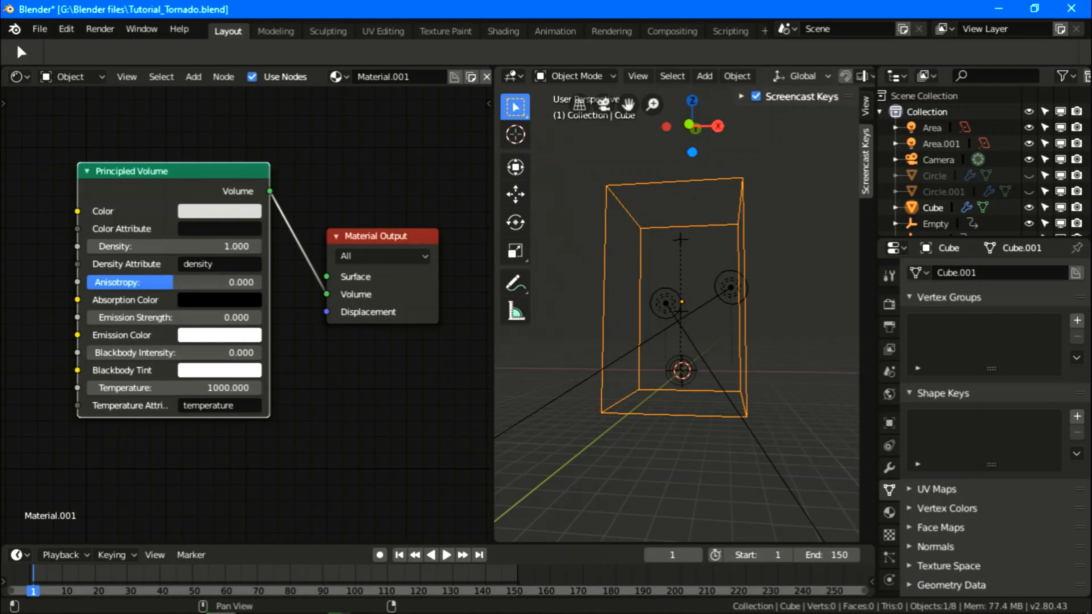
Display the 3D viewport in rendered shading to preview the smoke domain
scroll(688, 75, "down", 4)
scroll(684, 76, "down", 7)
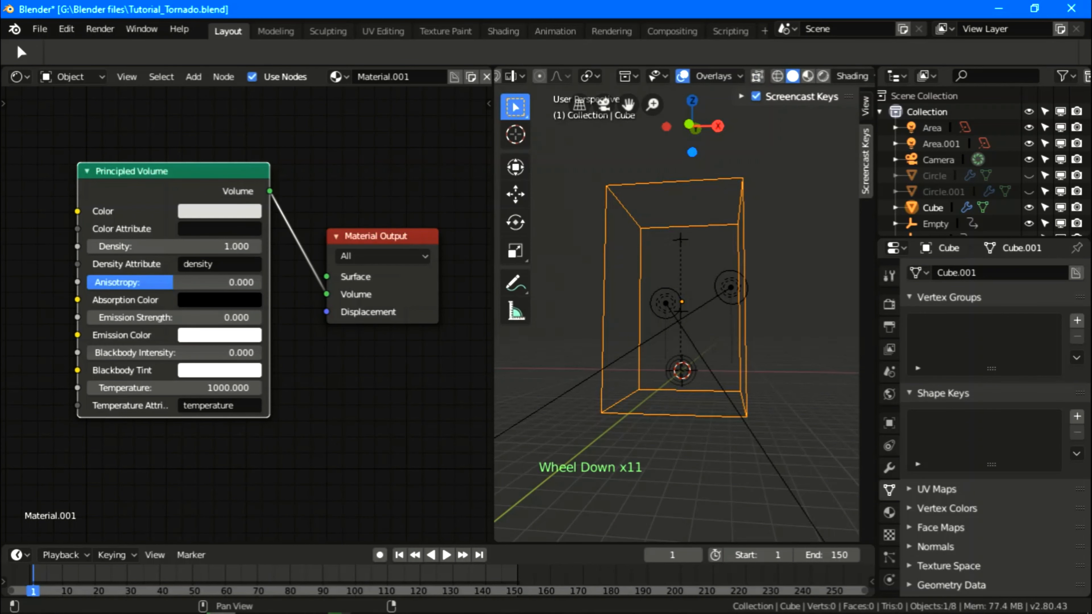
scroll(684, 75, "up", 2)
scroll(684, 76, "down", 1)
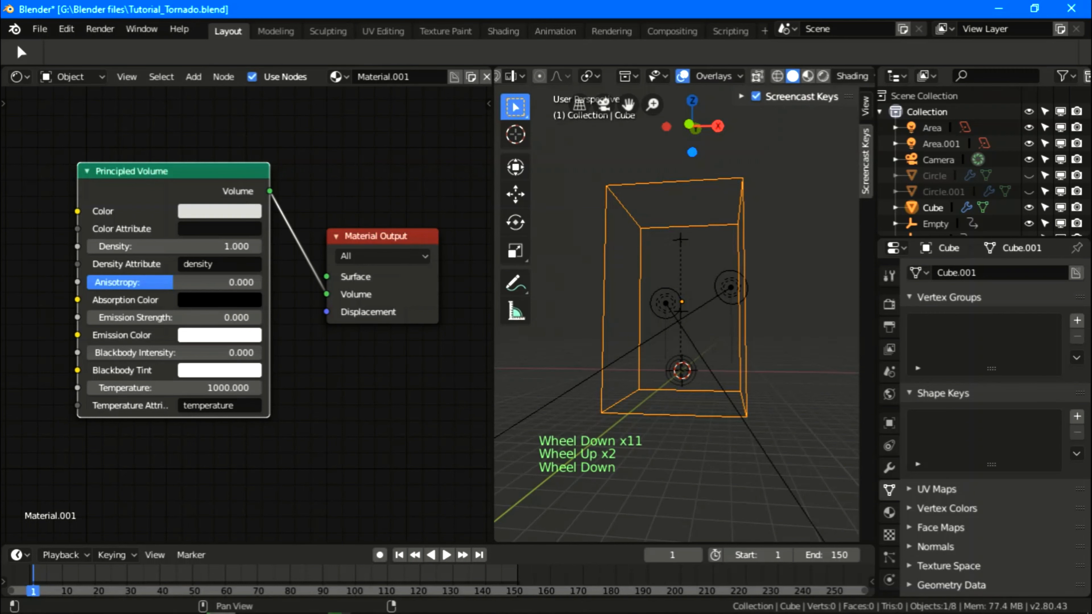
middle_click(684, 76)
middle_click(684, 75)
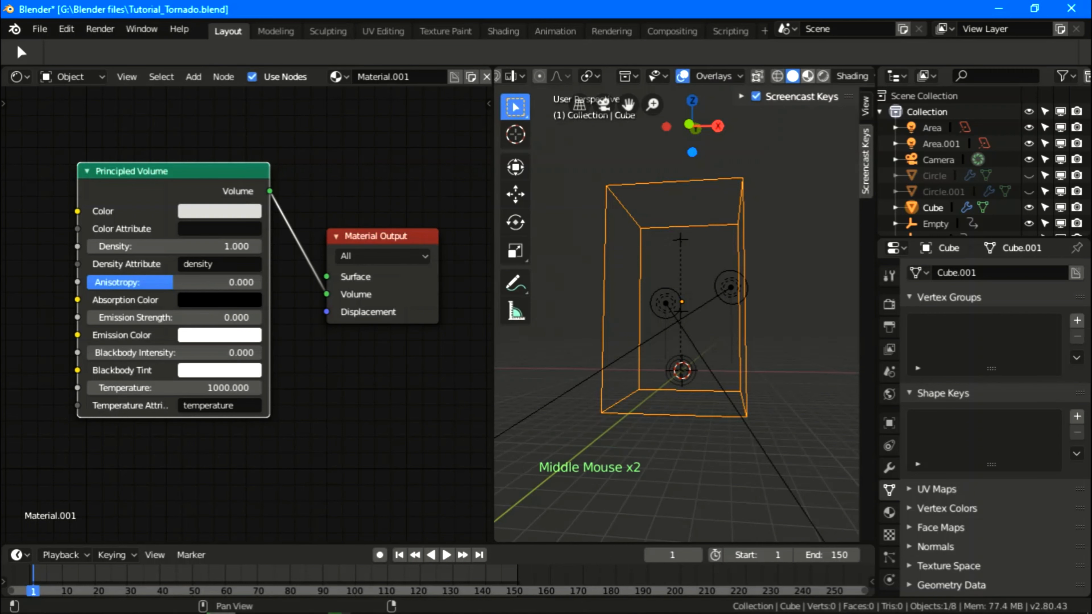
right_click(684, 76)
scroll(684, 76, "down", 1)
middle_click(684, 76)
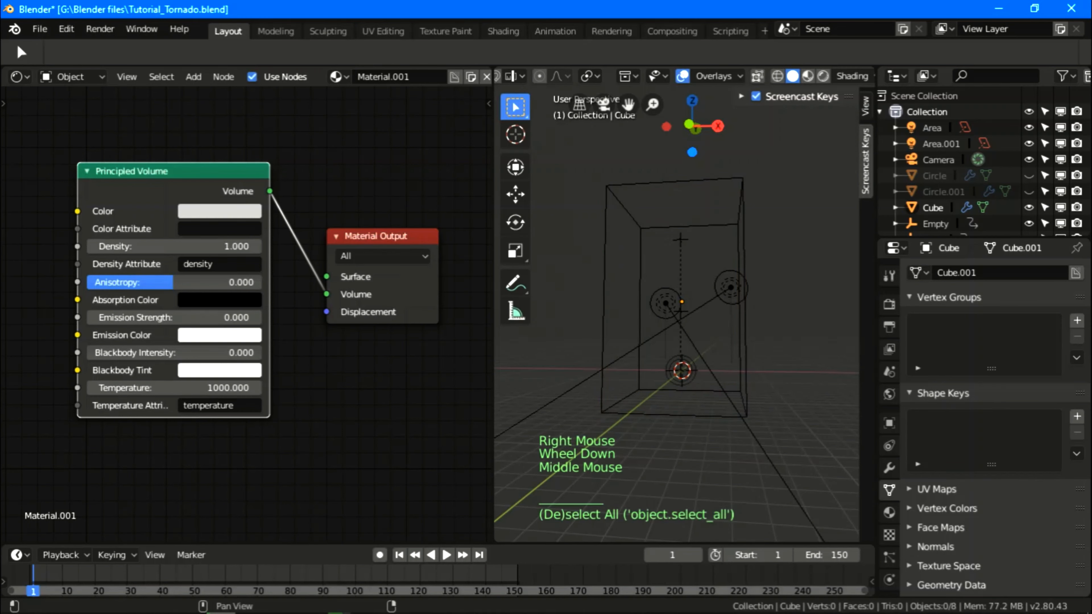
mouse_move(684, 297)
middle_mouse_down()
mouse_move(643, 340)
mouse_move(671, 355)
mouse_move(672, 314)
middle_mouse_up()
scroll(683, 76, "up", 3)
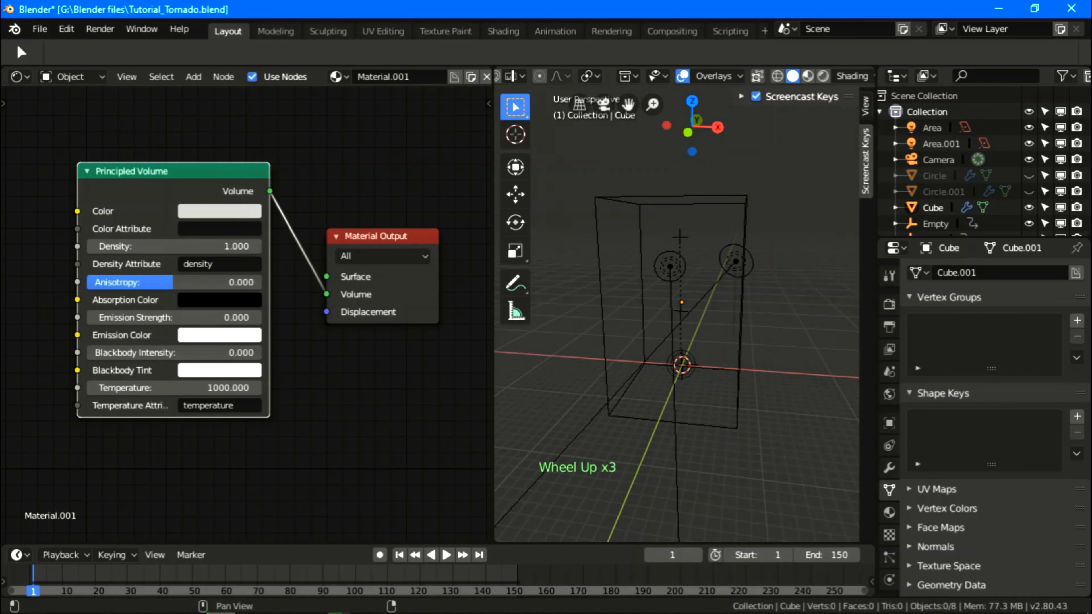
middle_click(684, 76)
scroll(684, 76, "down", 6)
scroll(684, 75, "up", 4)
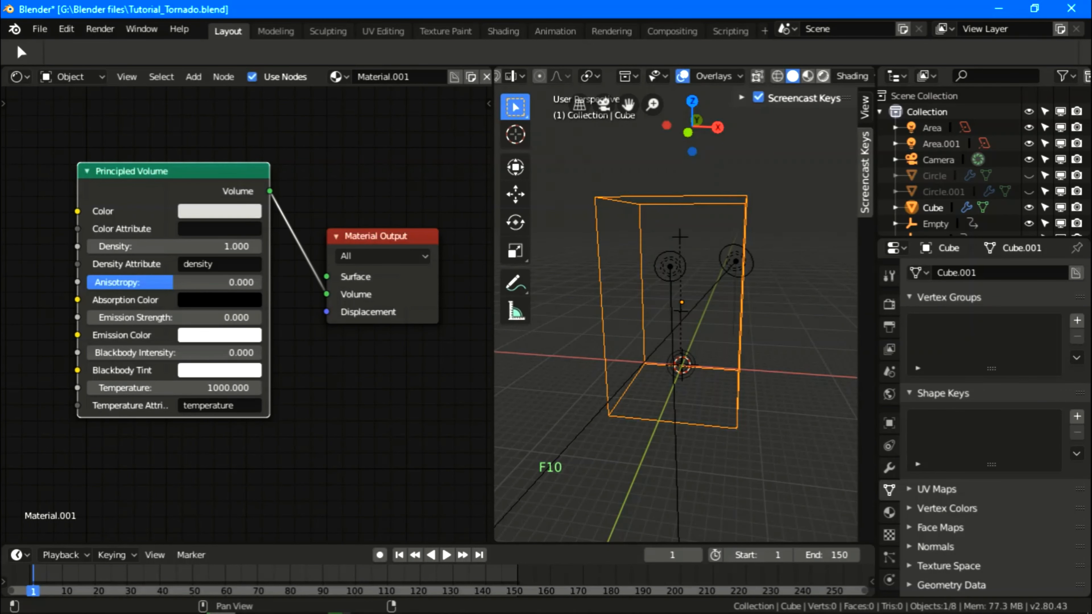
left_click(823, 76)
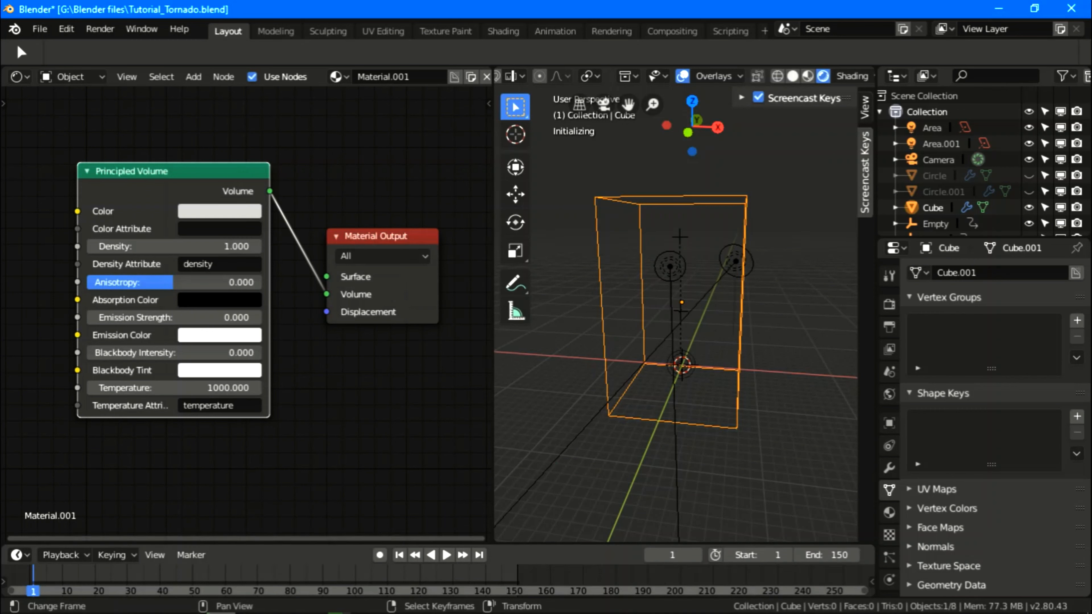
Go to frame 104 in the timeline and pause the viewport's rendered preview
right_click(301, 576)
left_click(368, 577)
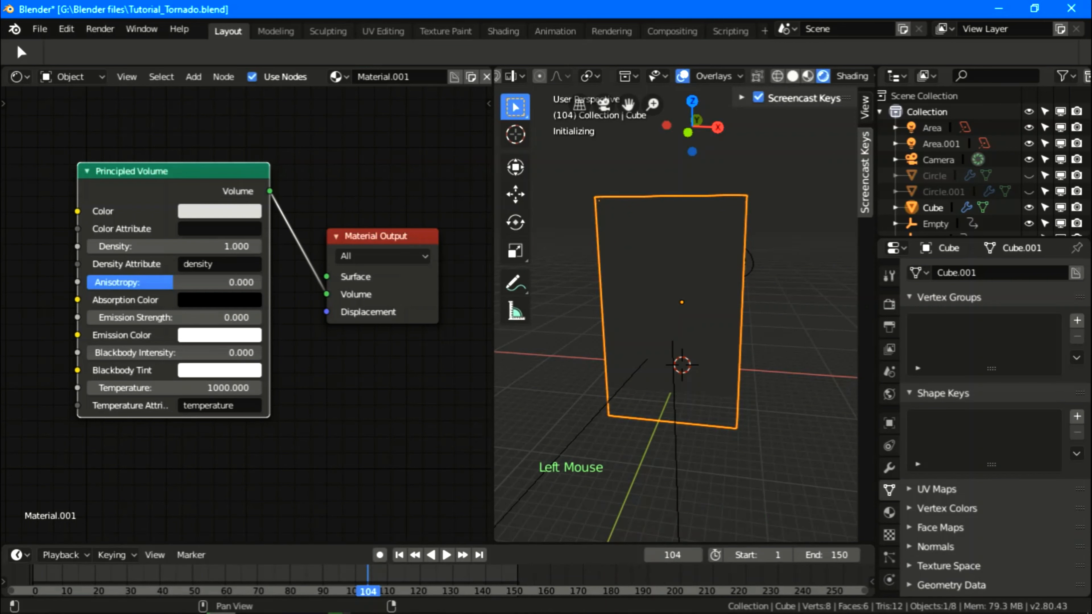
scroll(688, 76, "down", 4)
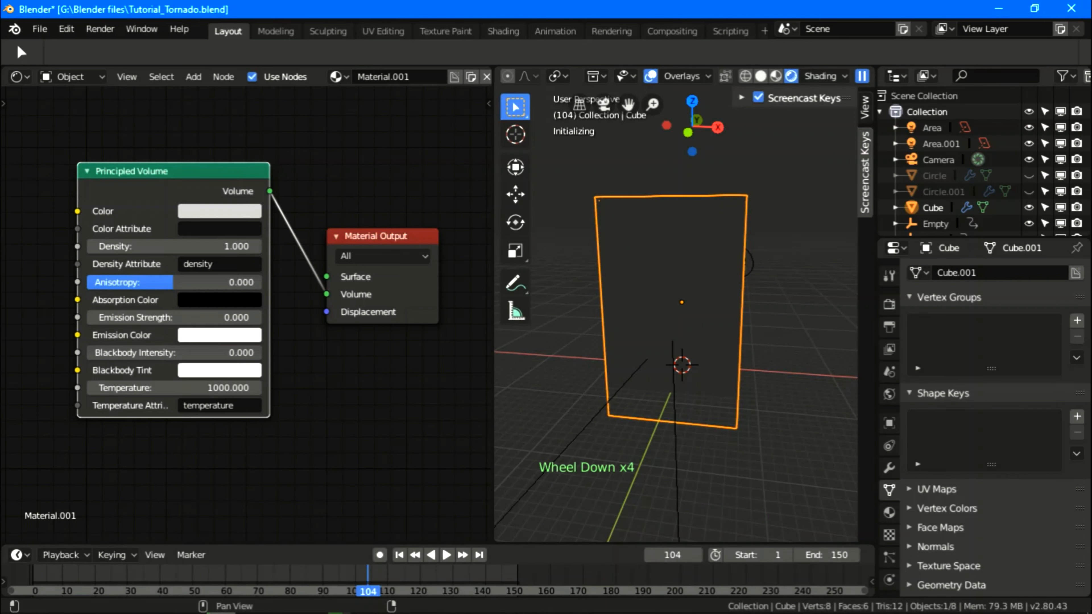
left_click(862, 76)
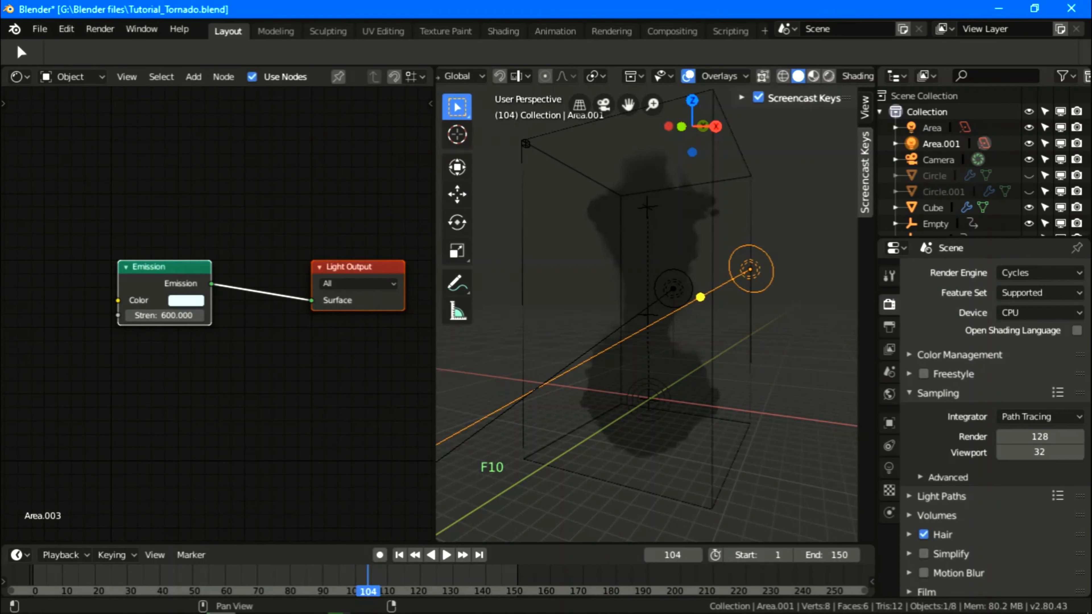
Set the emission strength of the pale area light to 6000
left_click(889, 467)
scroll(889, 468, "down", 1)
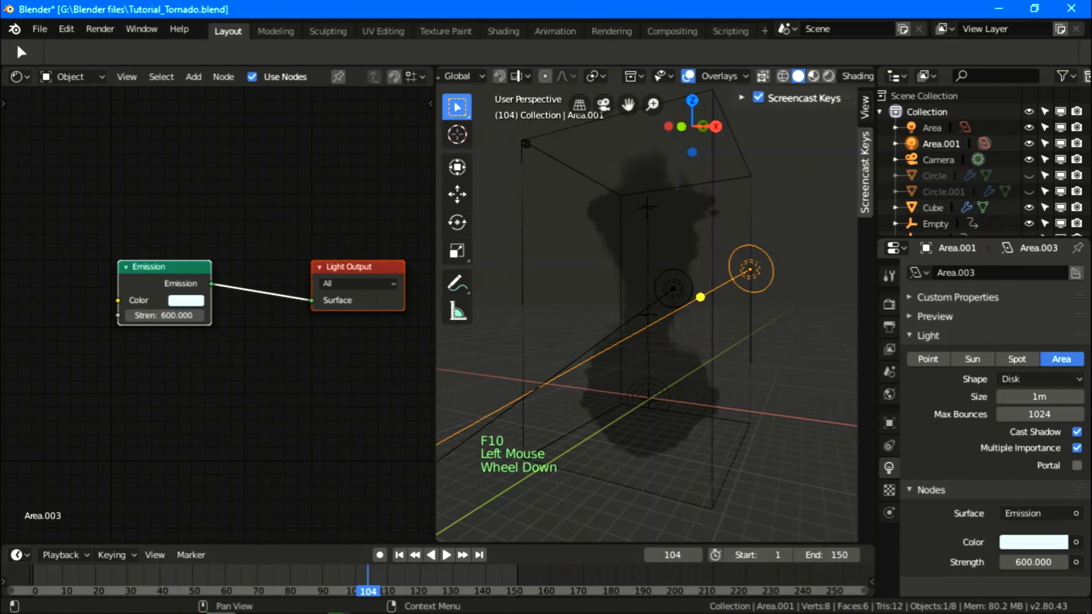
scroll(993, 452, "down", 2)
left_click(1033, 562)
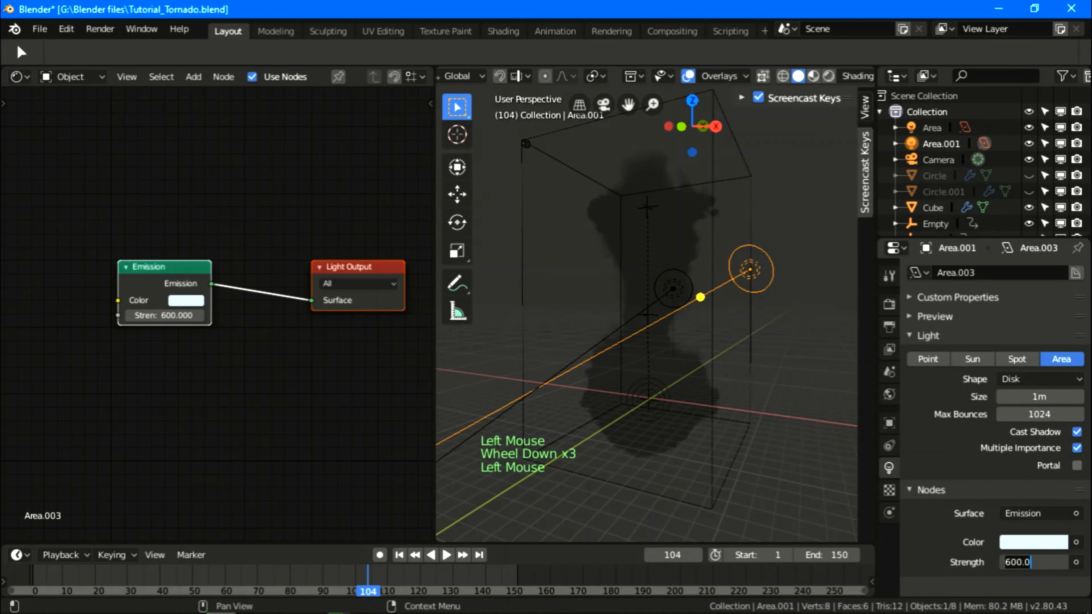
type("6000")
key("Return")
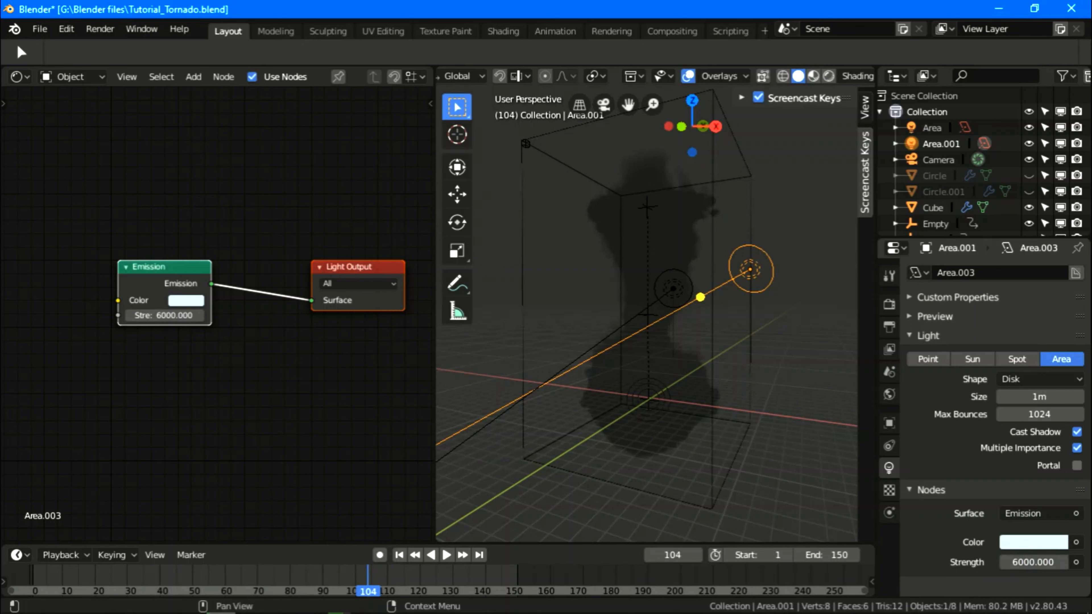
Set the orange area light's emission strength to 5000 and preview it in rendered shading before returning to solid
right_click(673, 288)
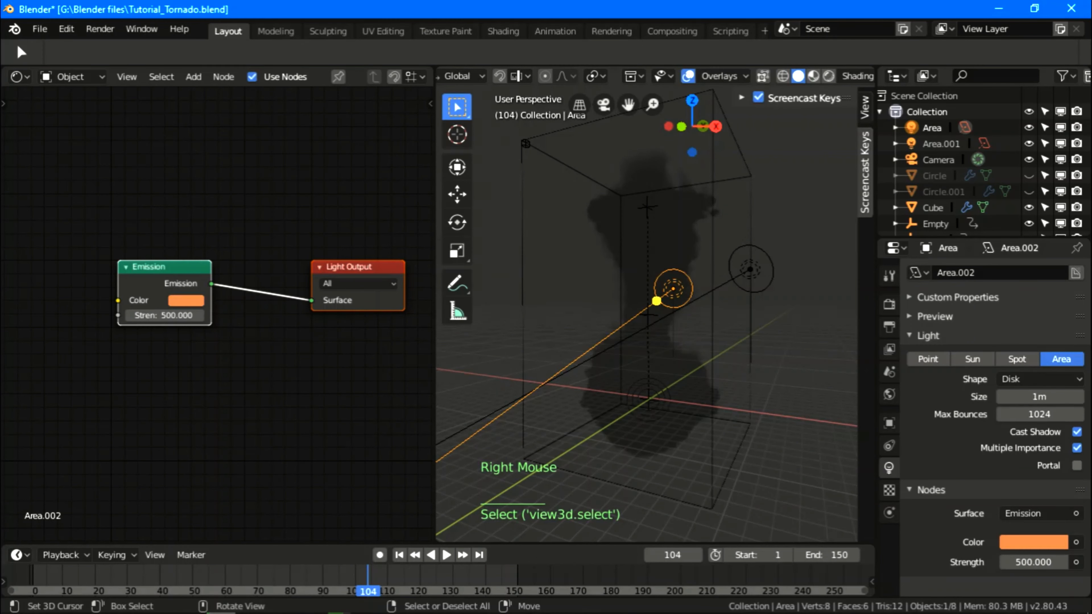
left_click(1033, 563)
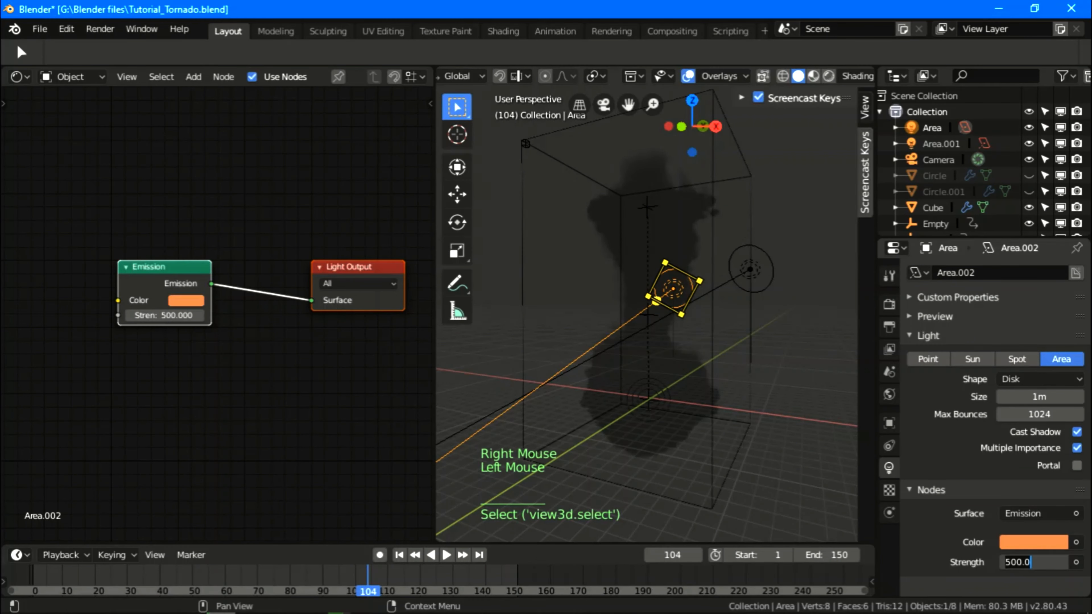
type("5000")
key("Return")
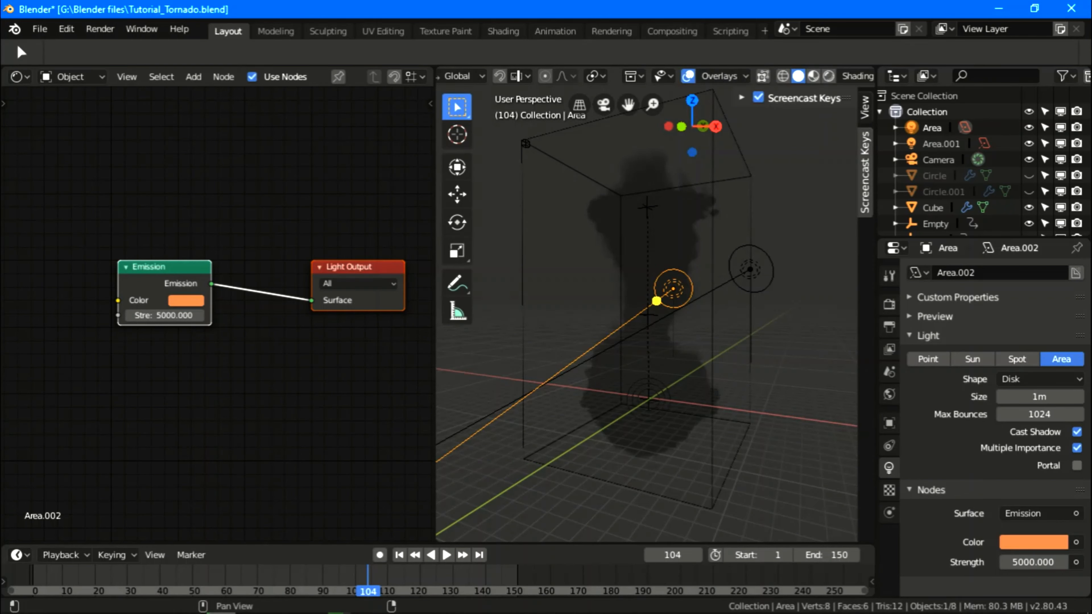
left_click(829, 76)
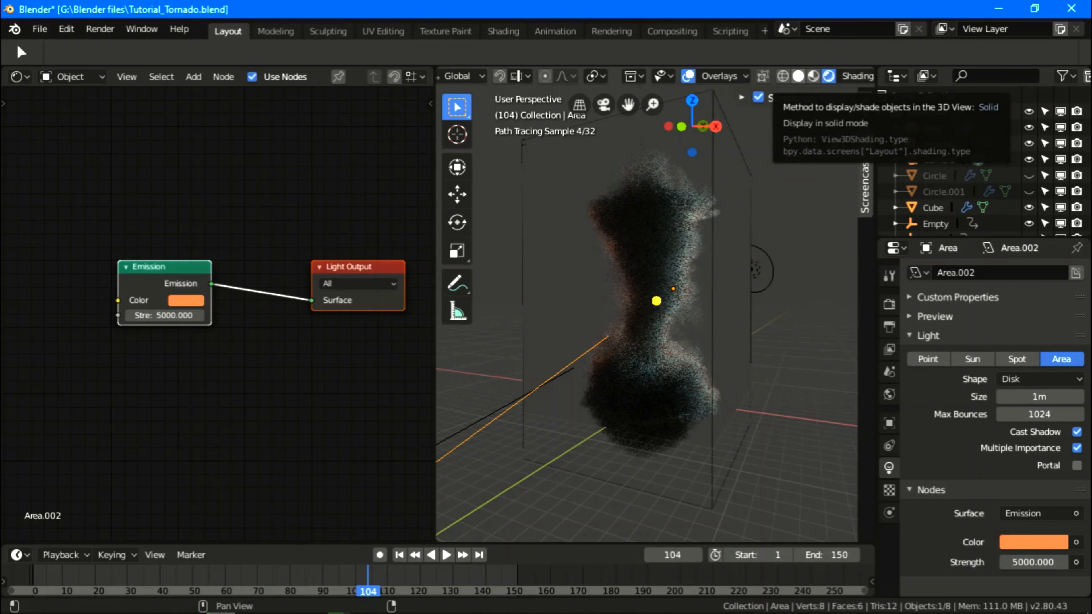
left_click(798, 76)
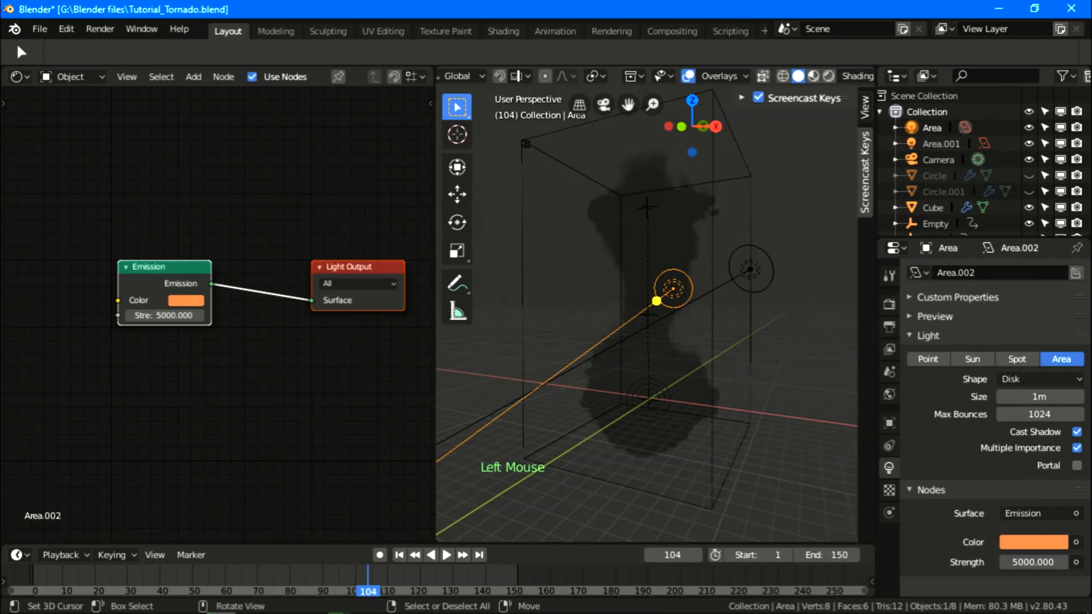
Select the smoke domain cube and darken the world background color to near black
right_click(523, 258)
middle_click_drag(185, 304, 323, 307)
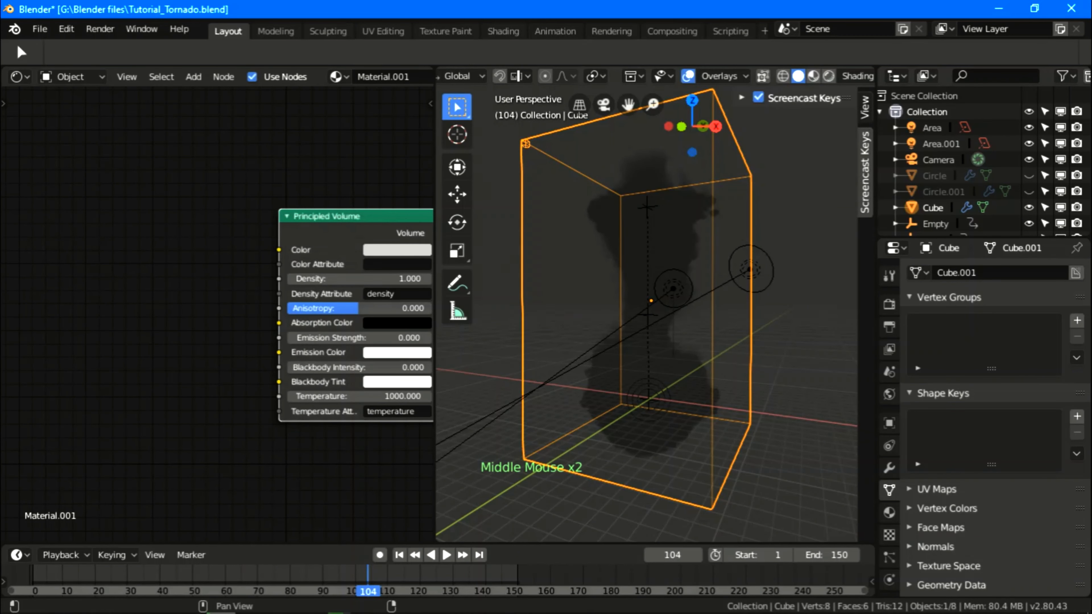
left_click(889, 372)
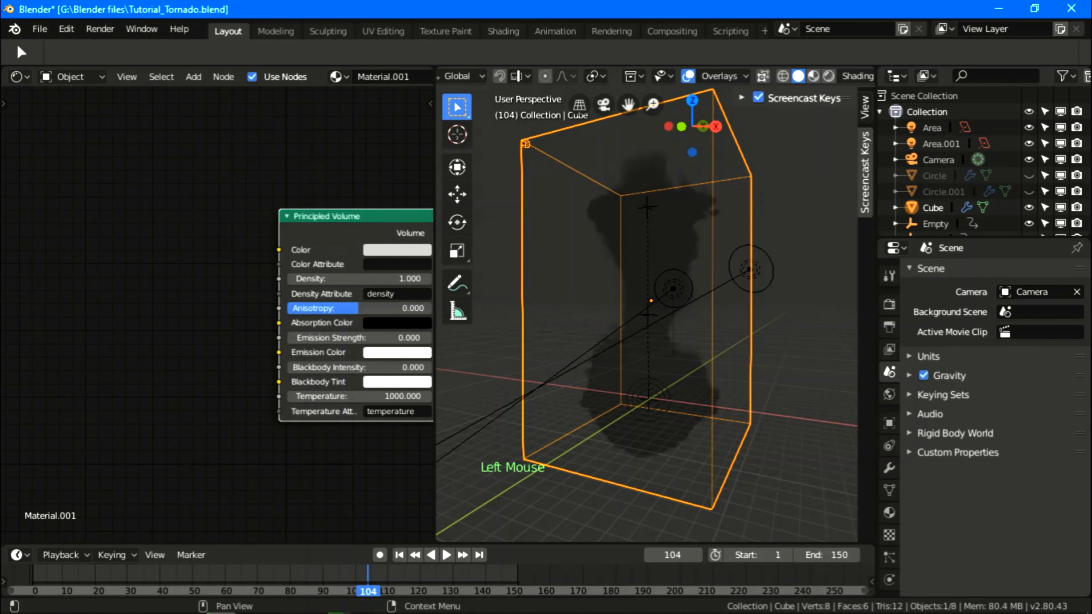
left_click(889, 395)
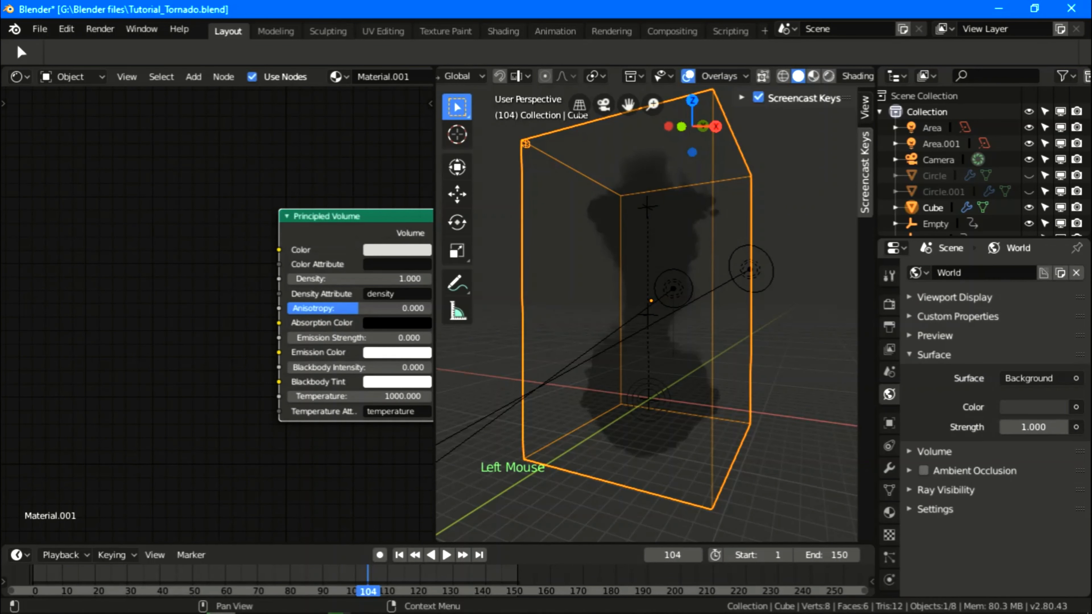
left_click(1034, 407)
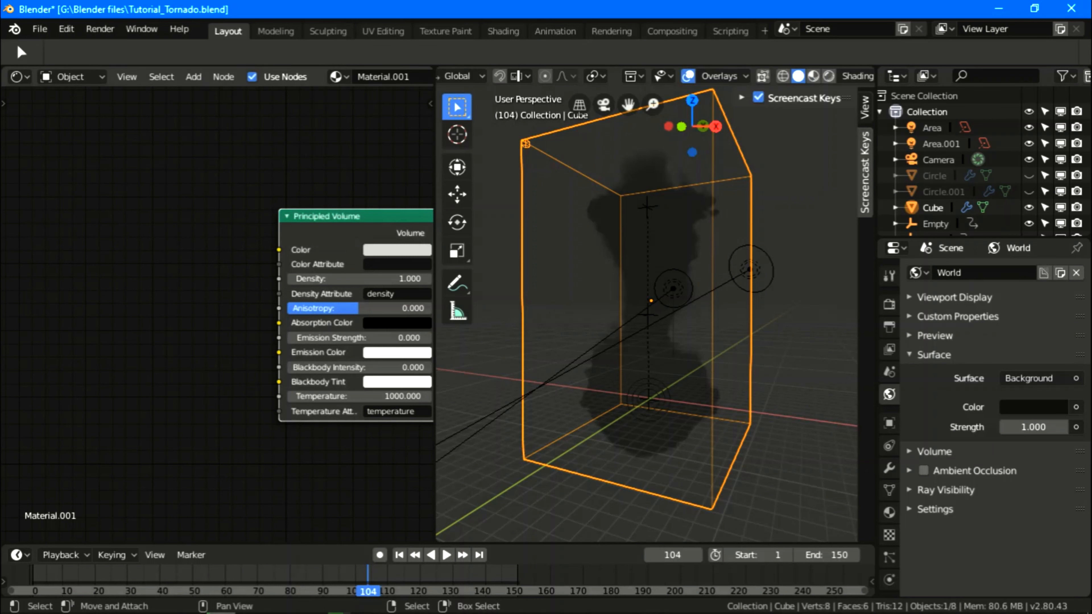
Add a Texture Coordinate node to the domain material and place it to the left of the Principled Volume node
key("shift+a")
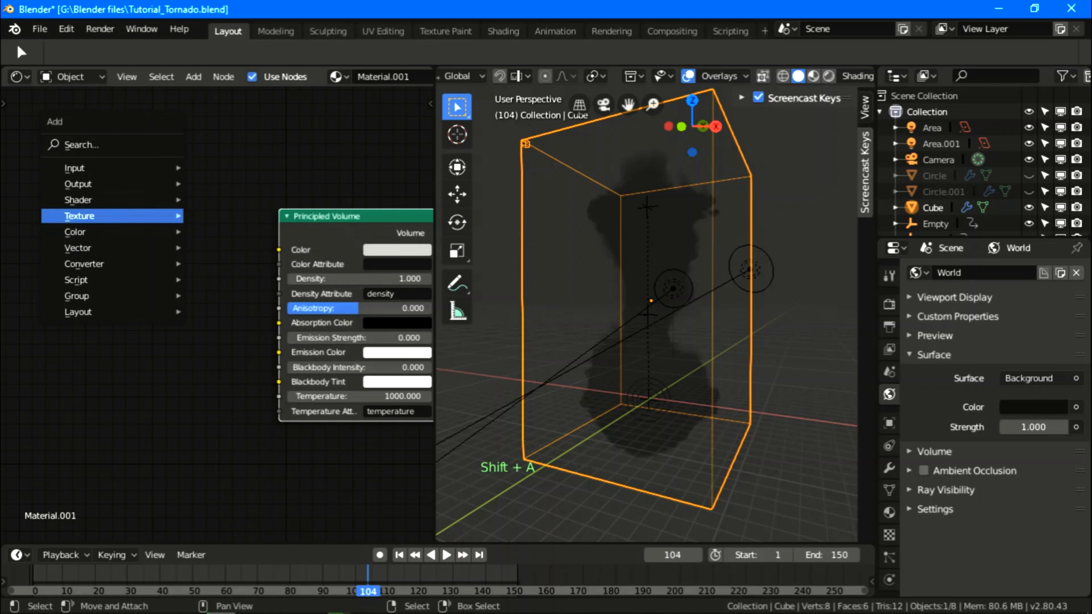
mouse_move(107, 216)
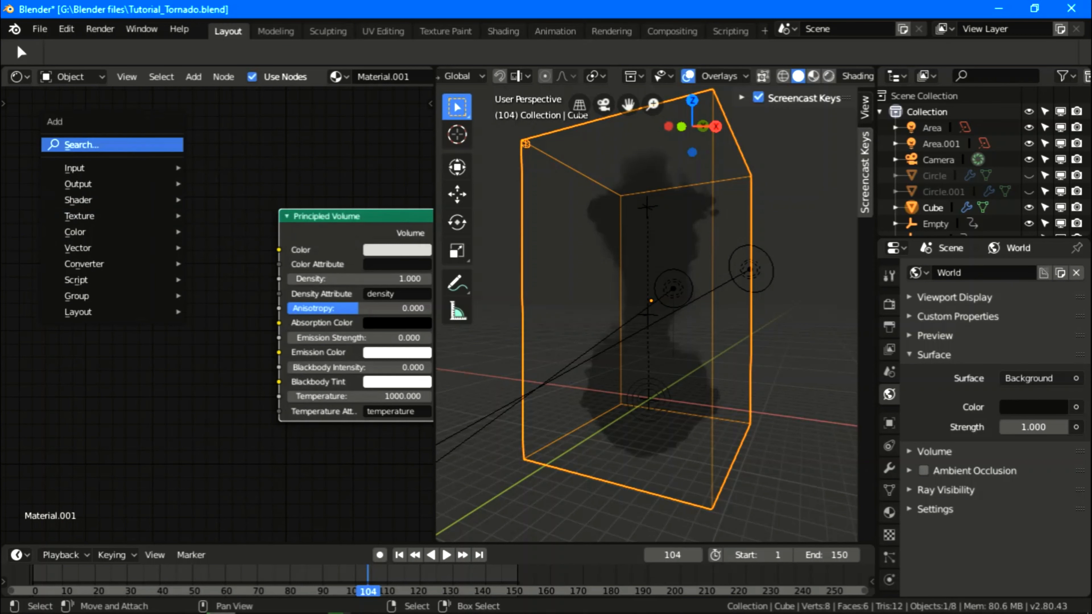
left_click(81, 144)
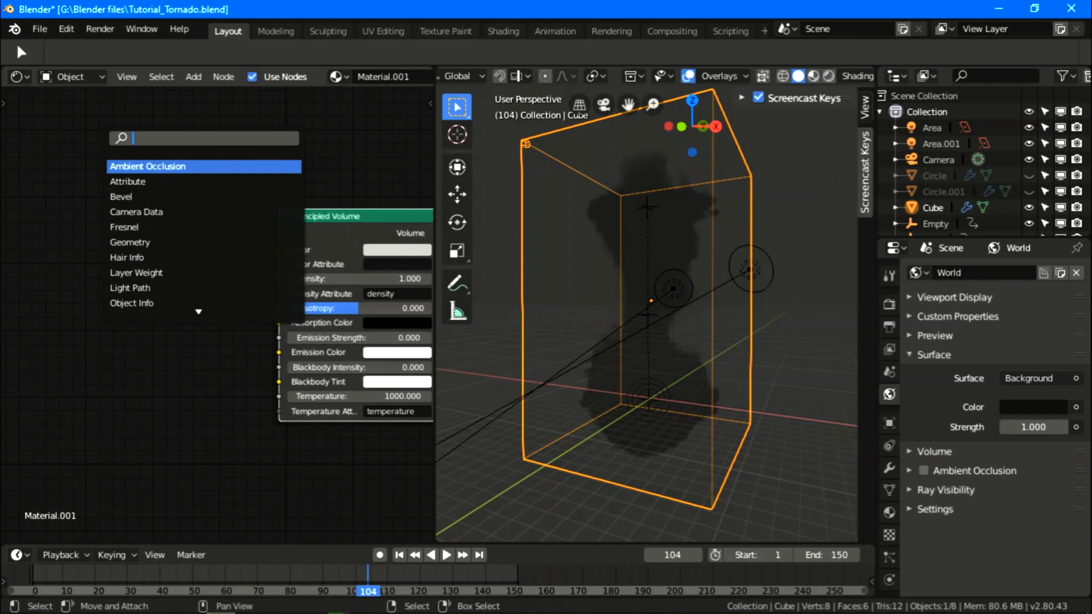
type("text")
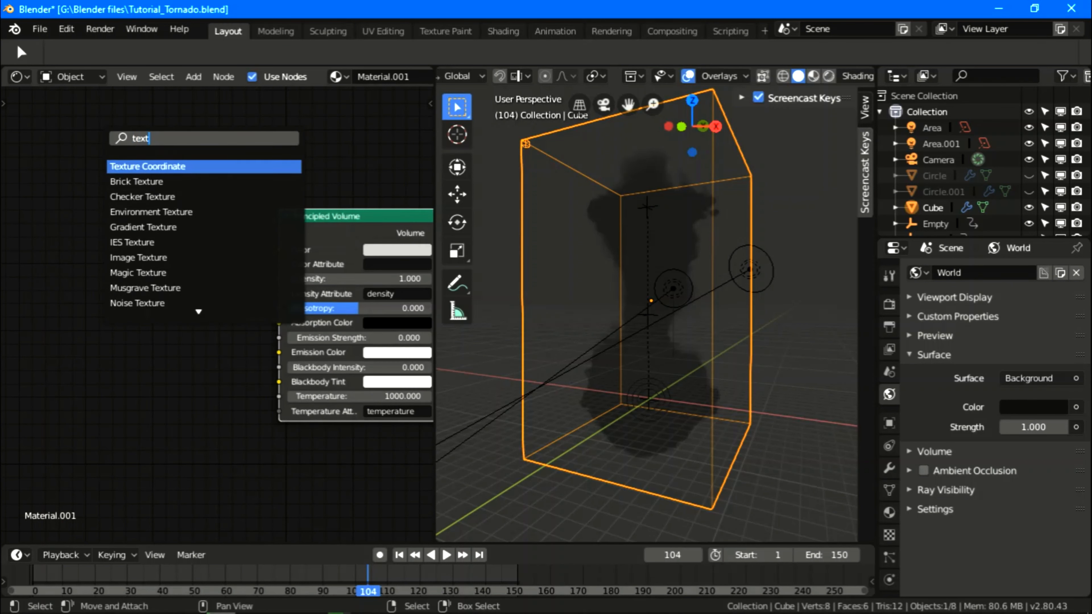
key("Return")
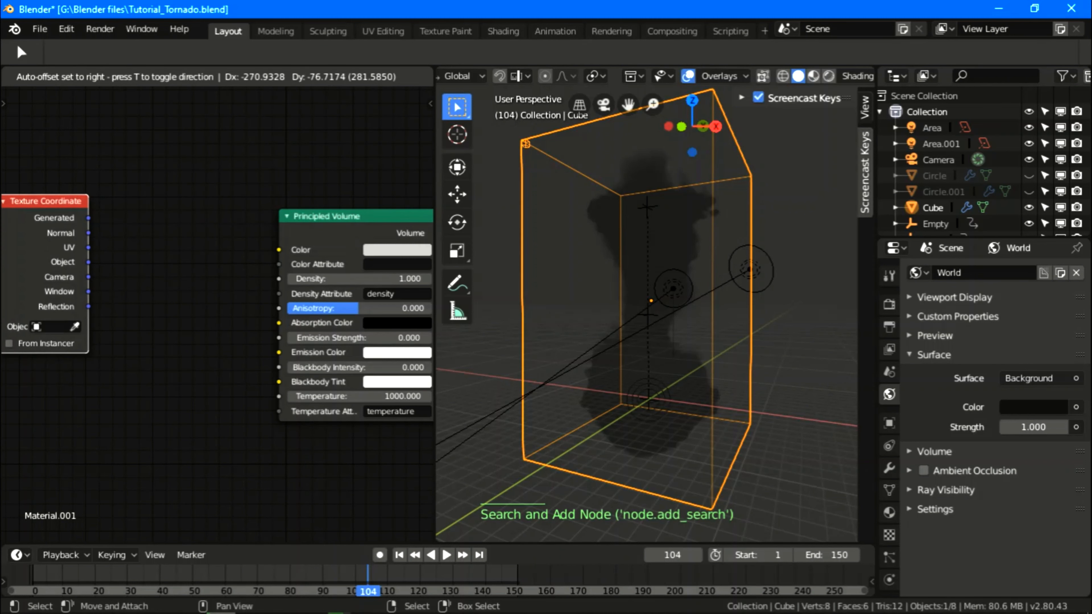
left_click(21, 205)
scroll(215, 280, "down", 3)
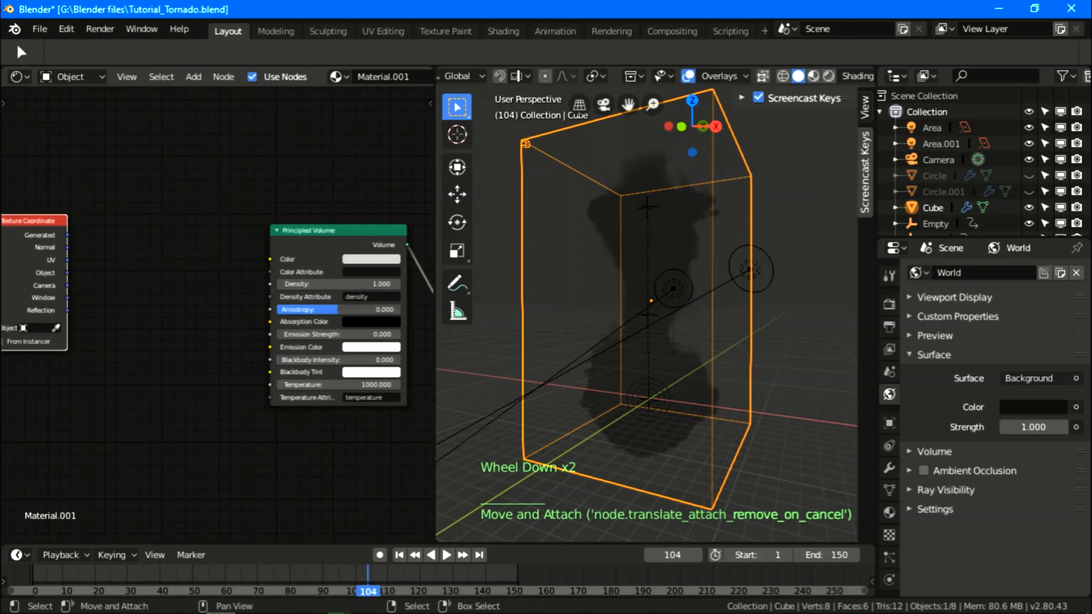
Add a Mapping node between the Texture Coordinate and Principled Volume nodes, shifting the Texture Coordinate node to make room
middle_click_drag(215, 280, 303, 314)
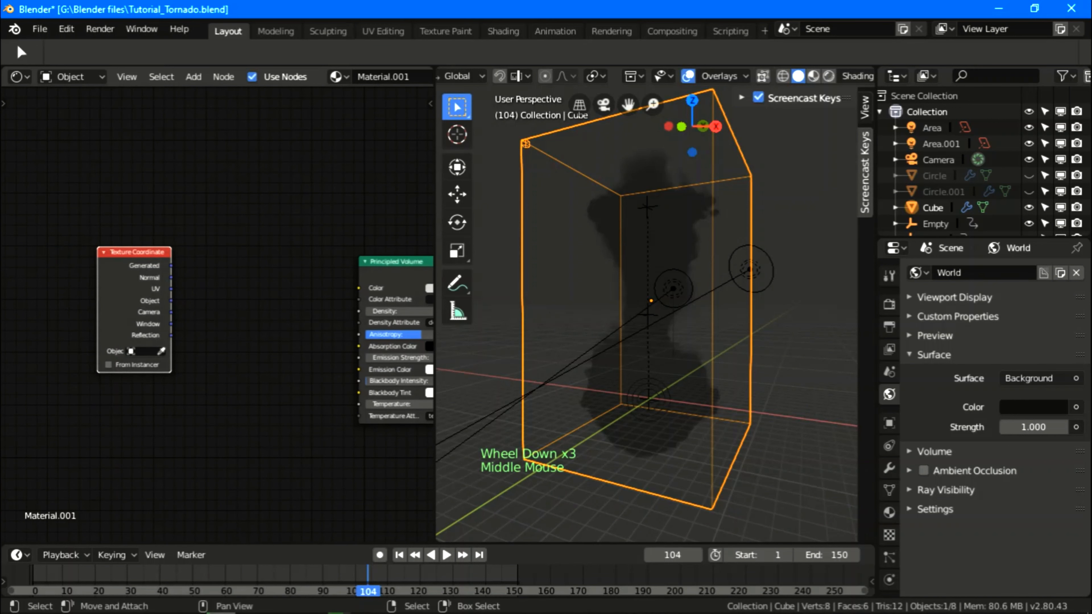
key("g")
key("Return")
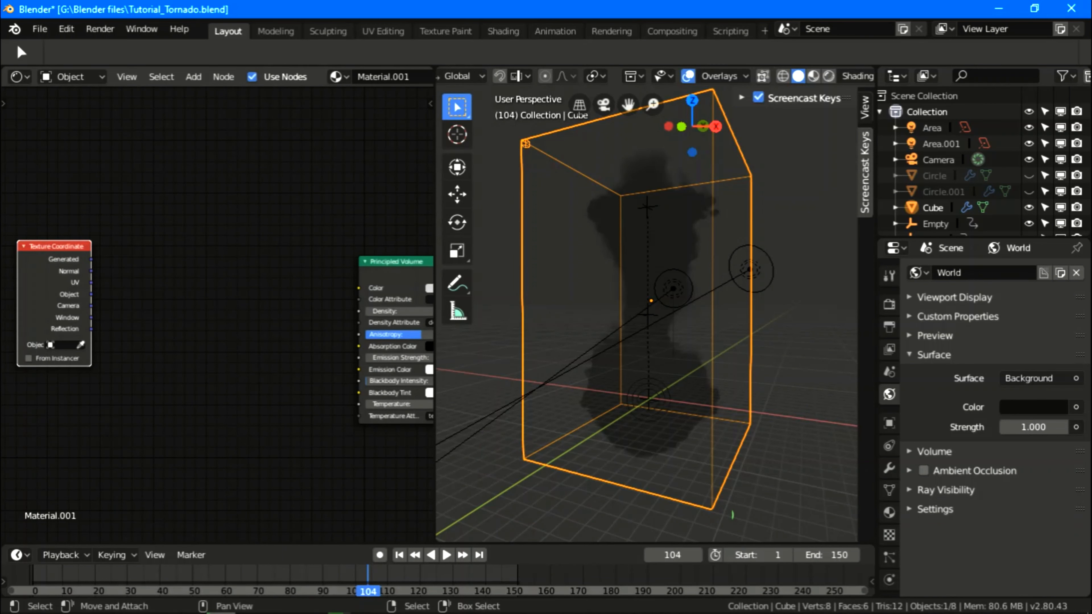
key("shift+a")
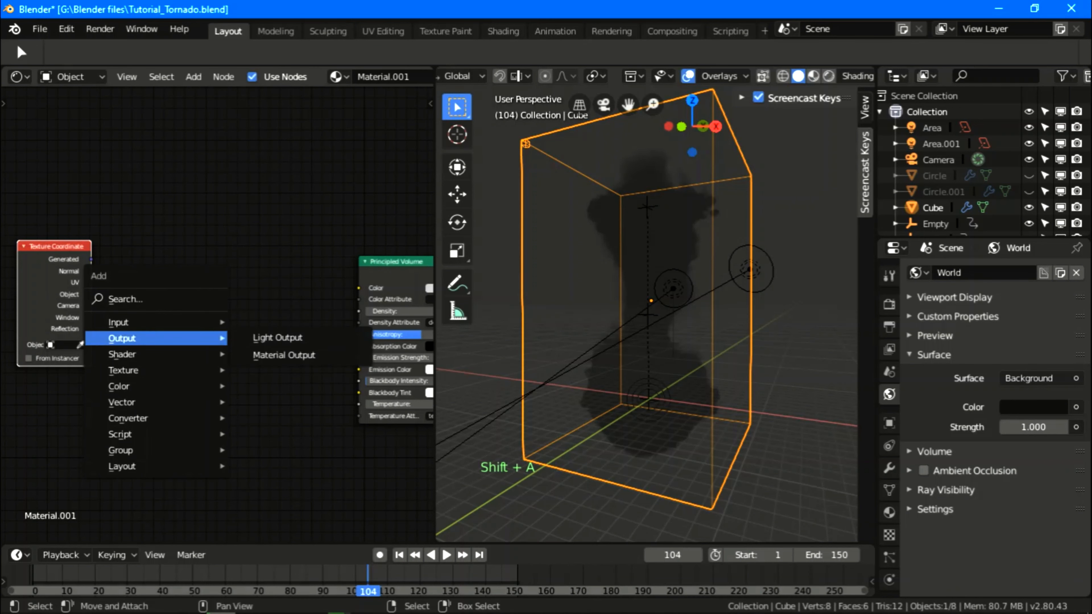
left_click(184, 300)
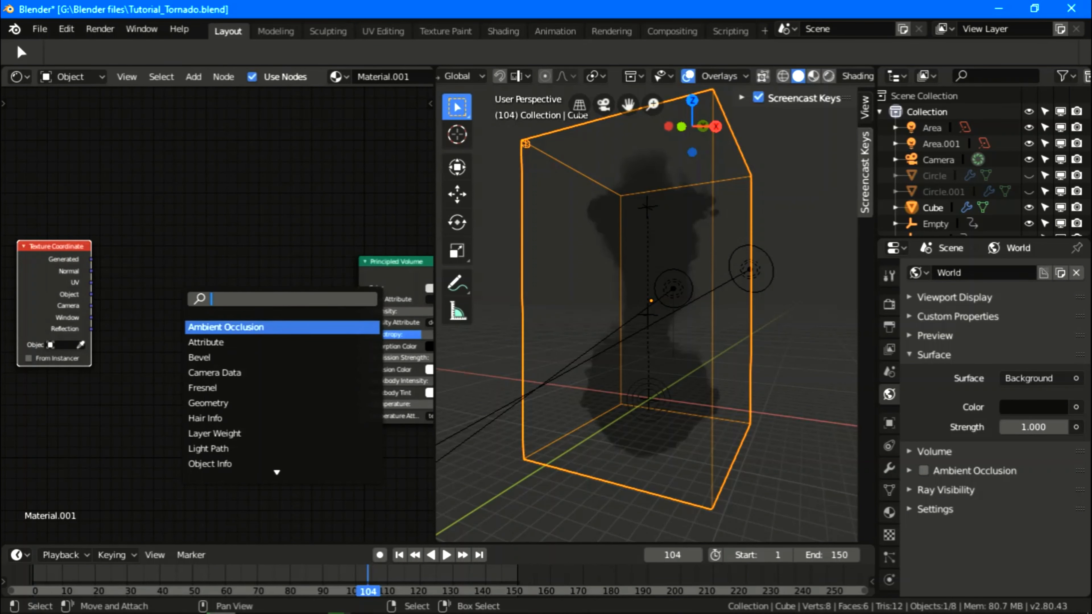
type("mapp")
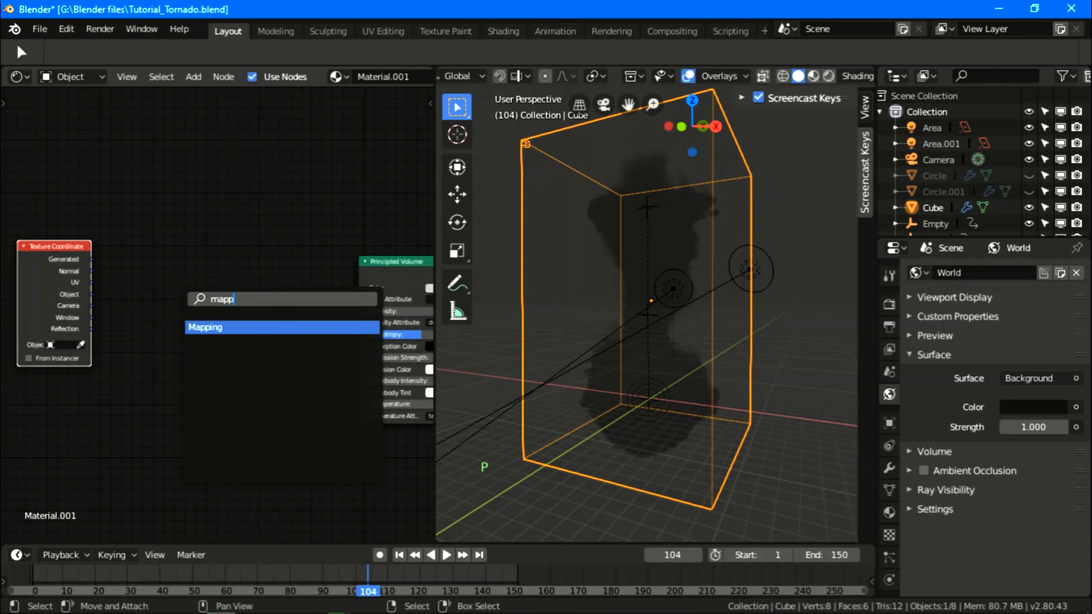
key("Return")
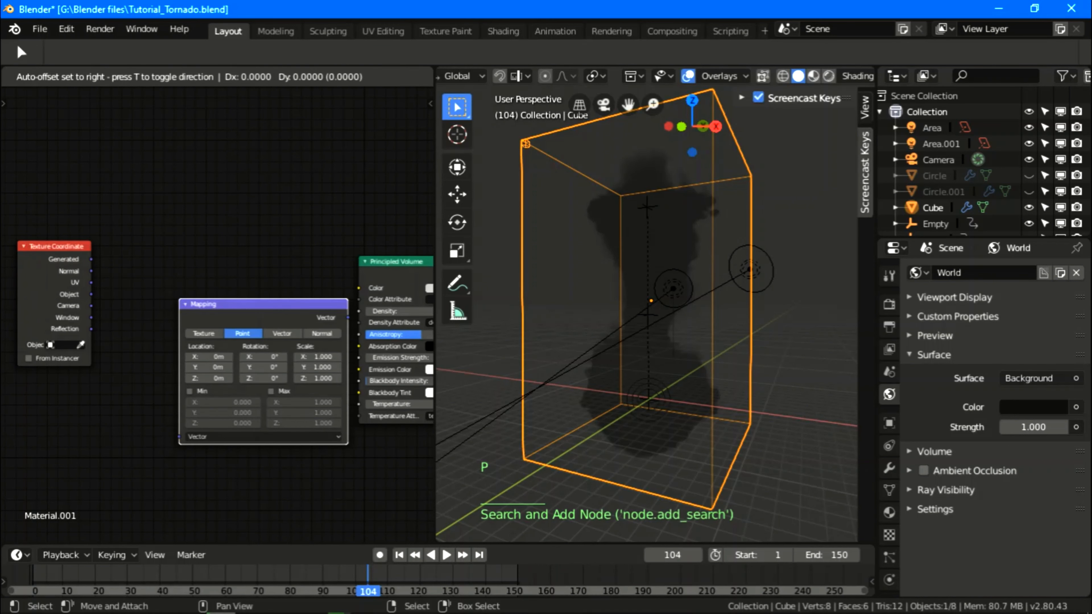
left_click(258, 301)
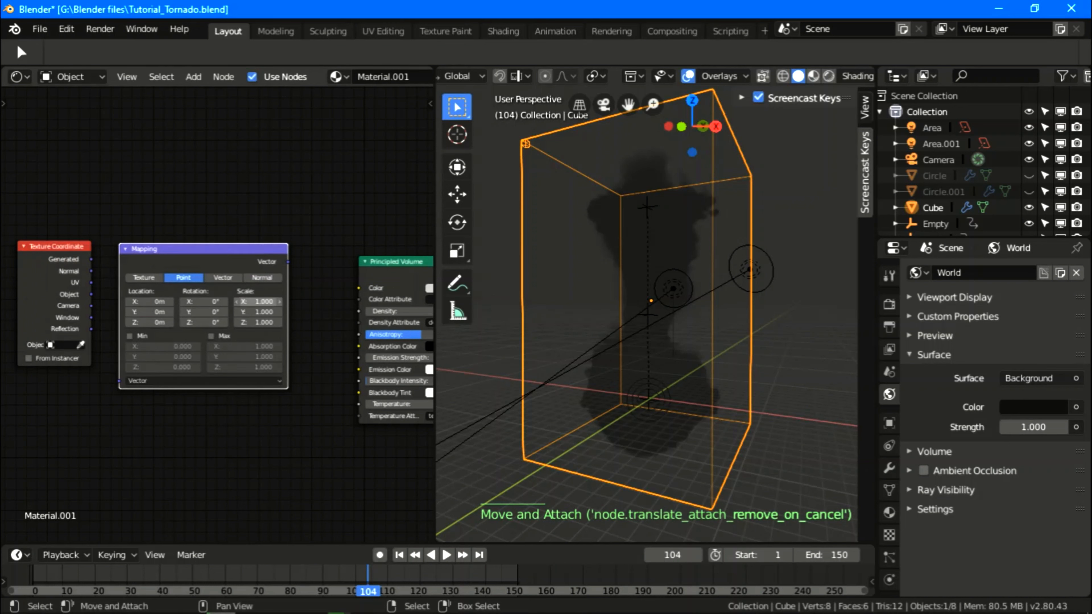
Add a ColorRamp node and arrange it beside the Principled Volume node, with the Mapping node moved up above it
key("shift+a")
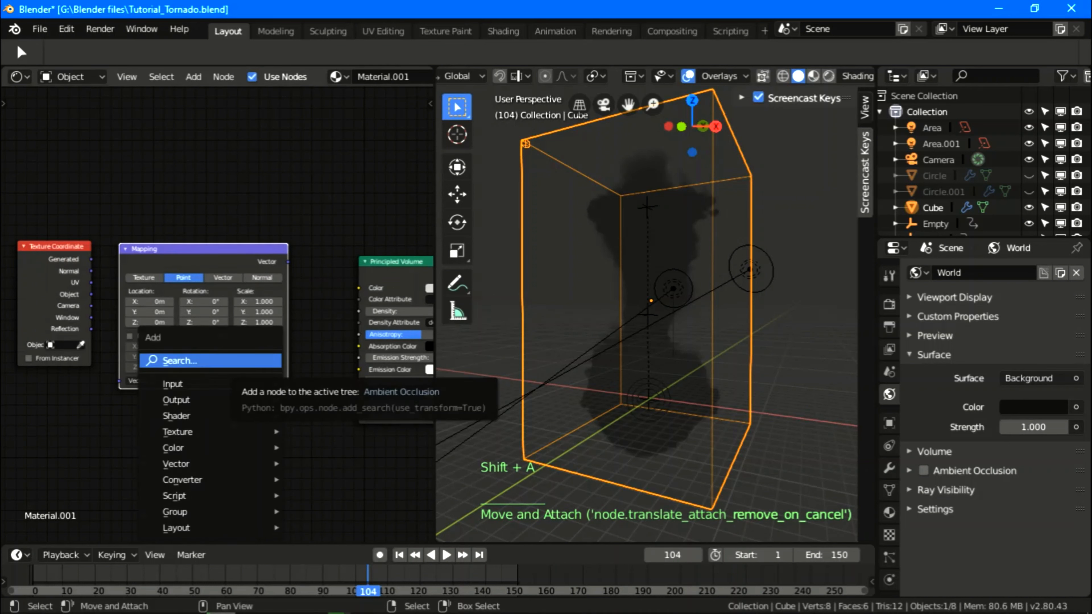
key("Return")
type("ca")
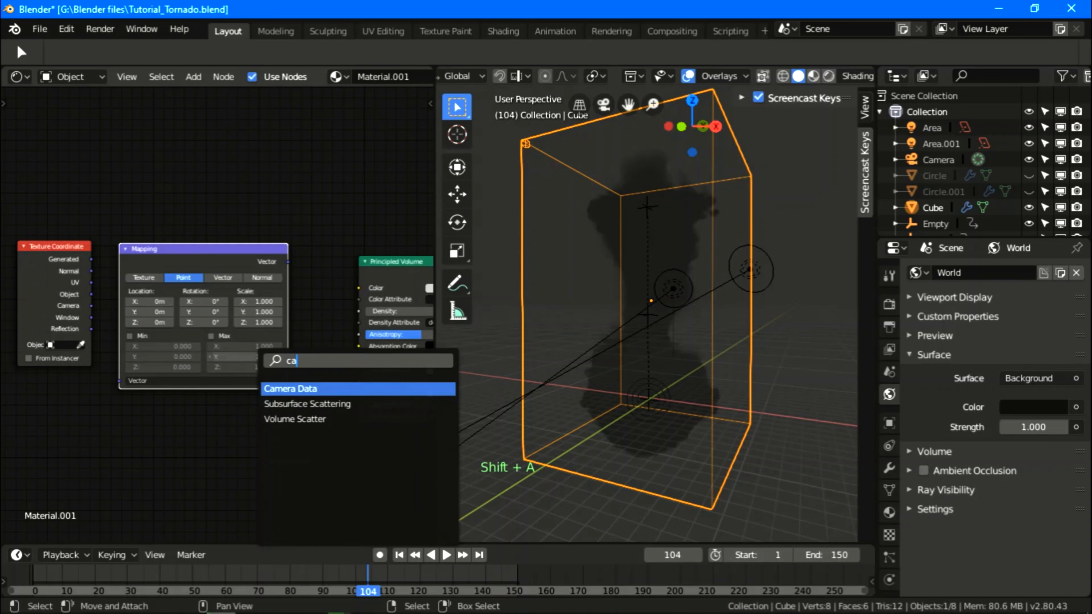
key("BackSpace")
type("olo")
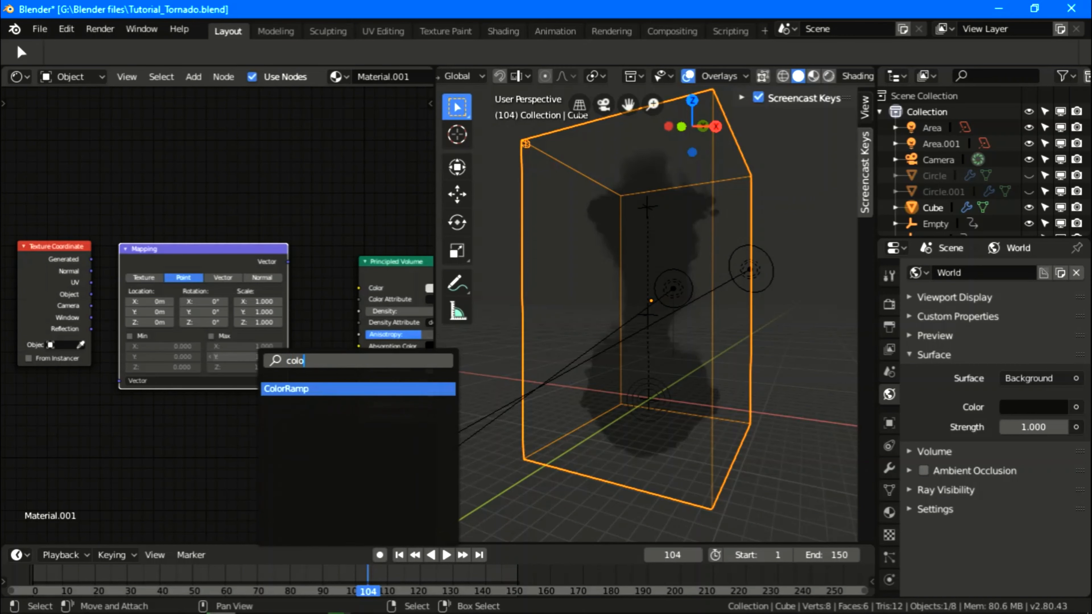
key("Return")
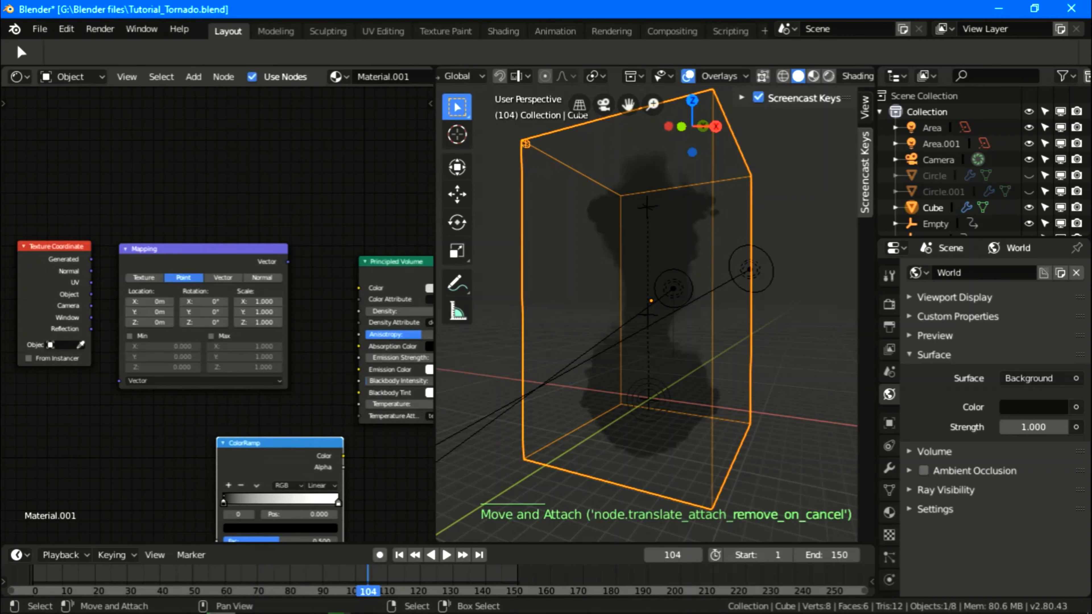
left_click_drag(202, 249, 172, 157)
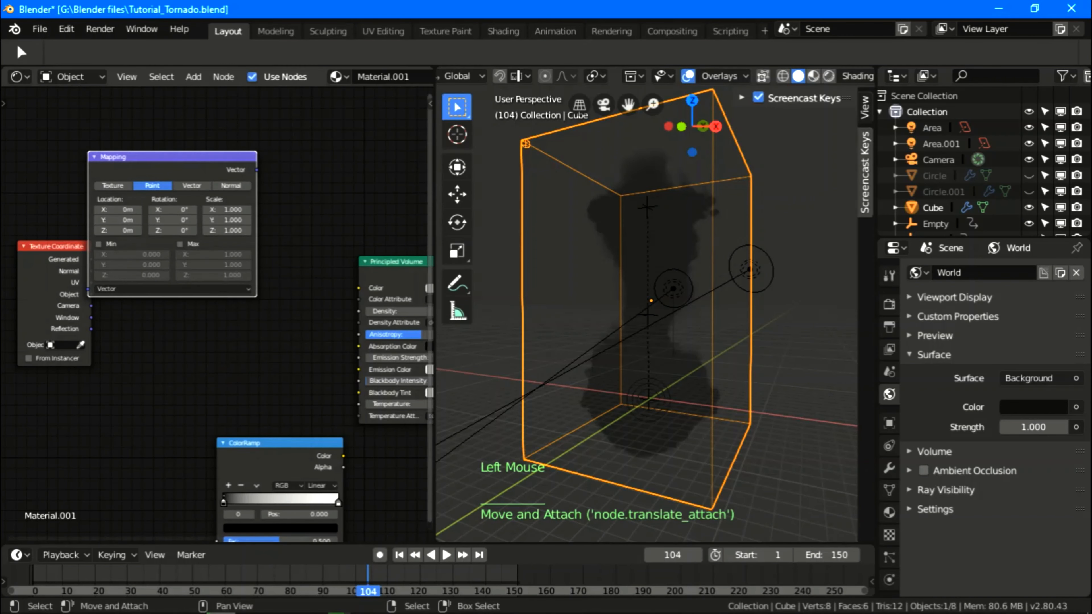
left_click_drag(279, 442, 275, 314)
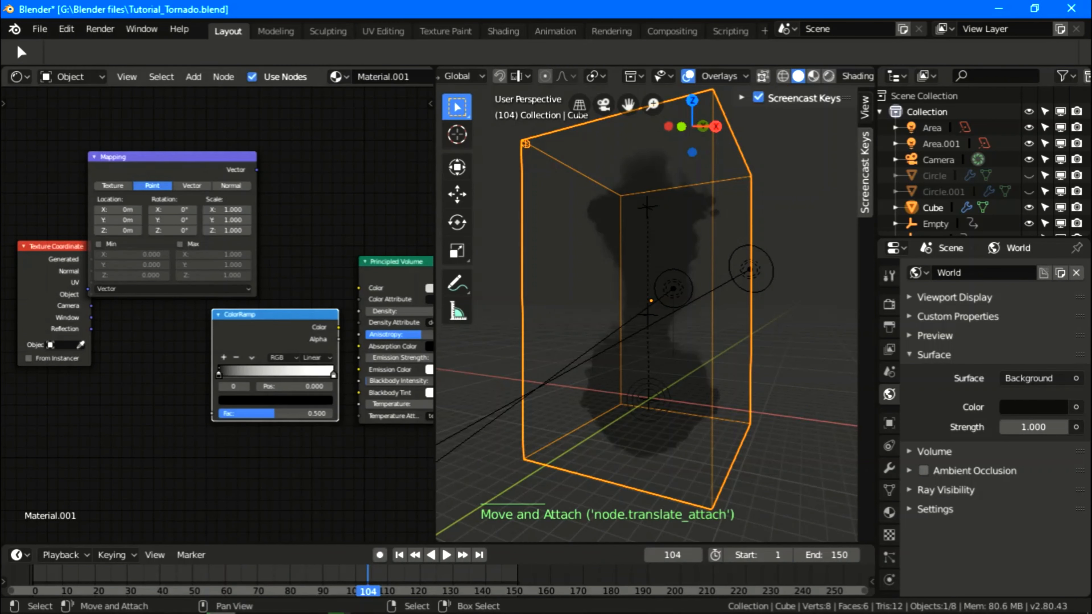
Link Texture Coordinate Generated to the Mapping Vector, the Mapping output to the ColorRamp Fac, and the ColorRamp Color to the Principled Volume Color
left_click_drag(339, 327, 359, 288)
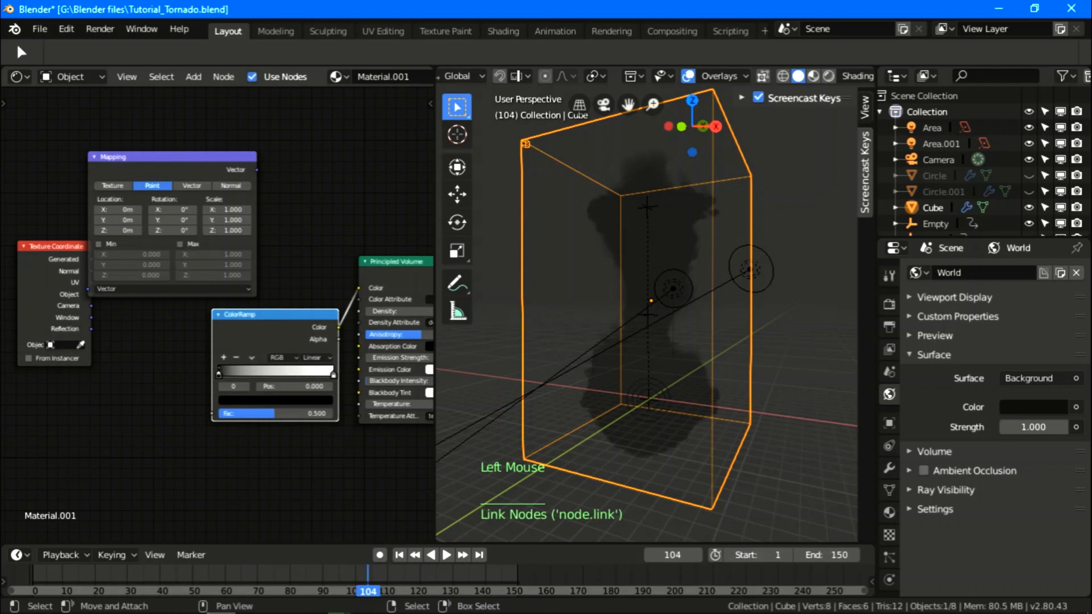
left_click_drag(257, 170, 212, 413)
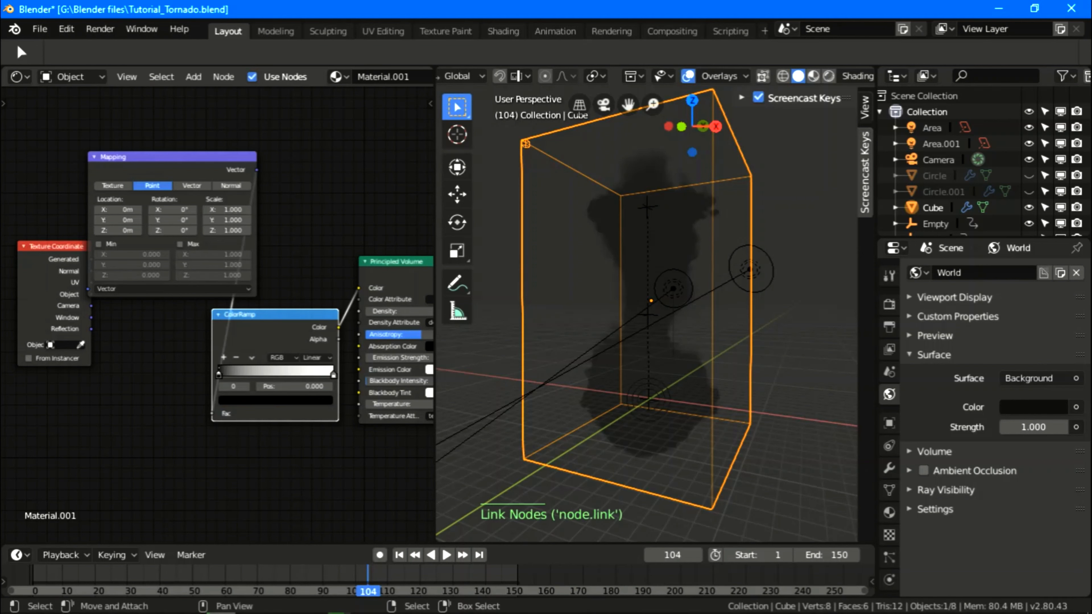
left_click_drag(51, 275, 30, 261)
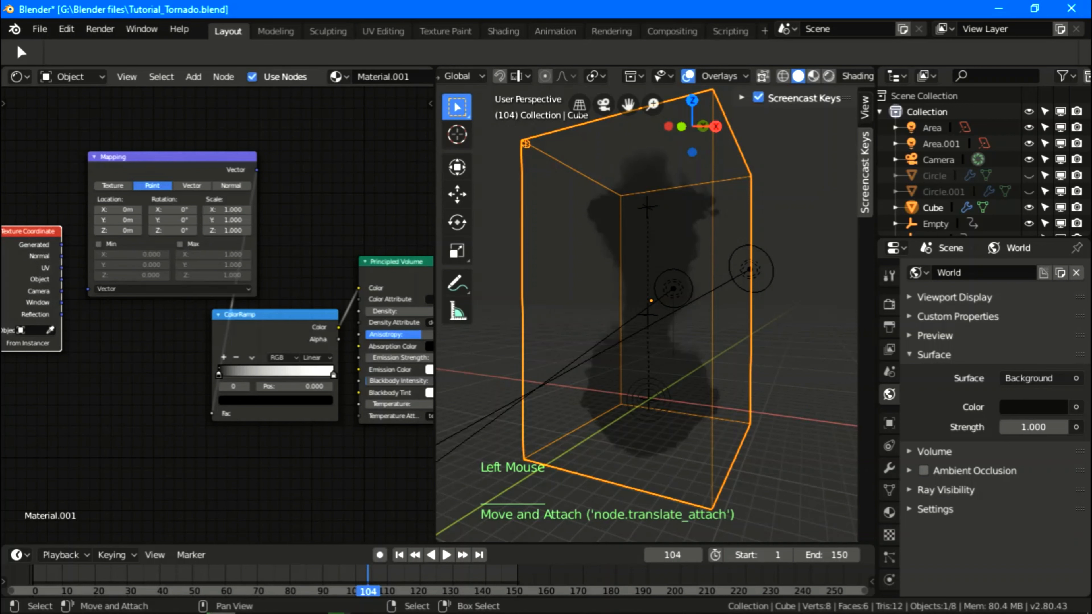
left_click_drag(61, 244, 88, 289)
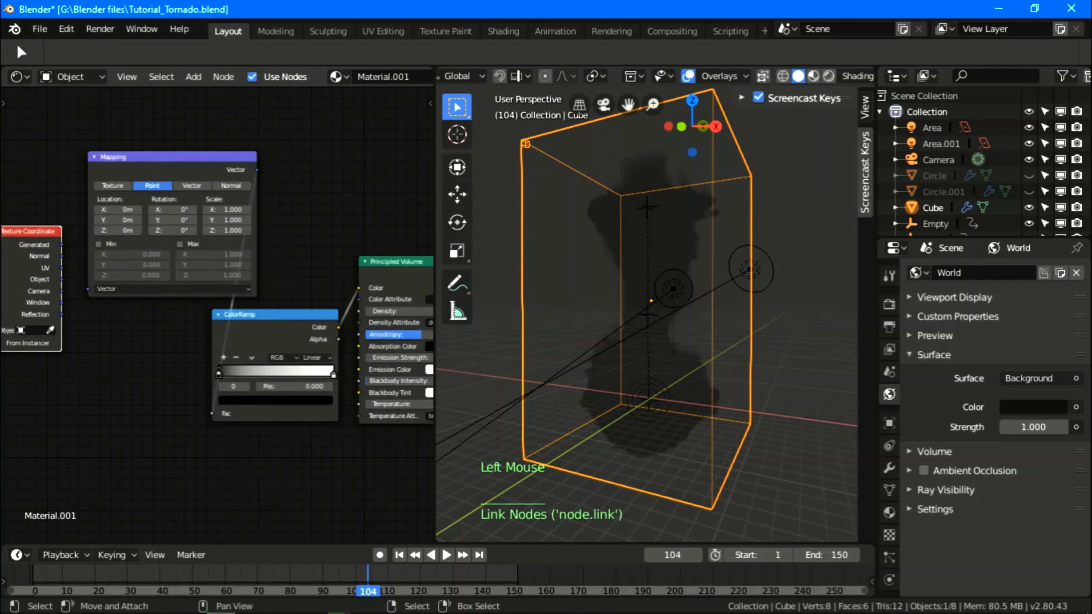
left_click_drag(61, 244, 89, 289)
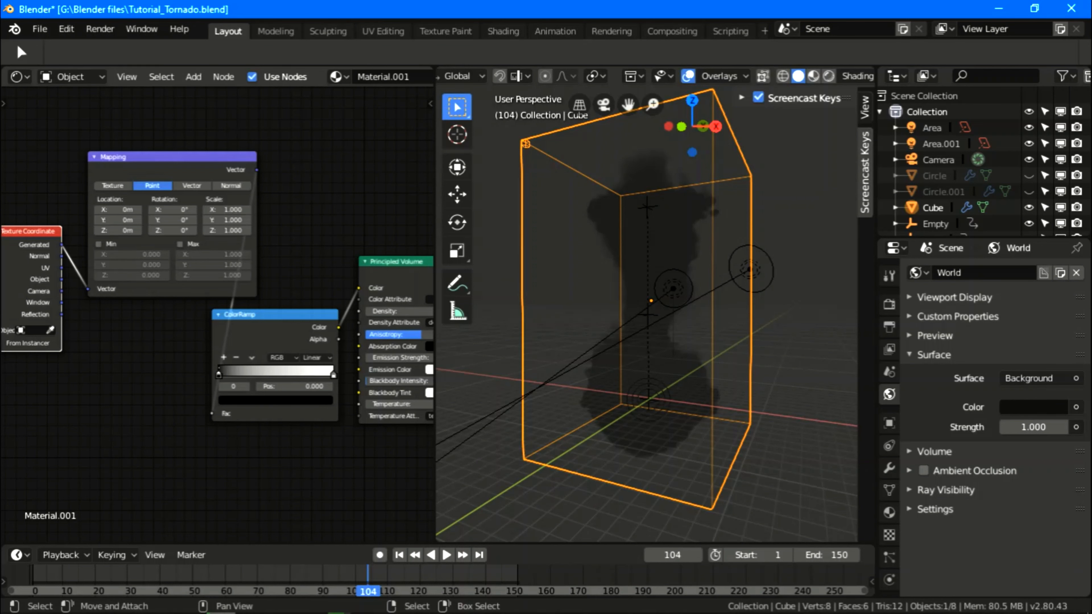
Add a middle color stop at 0.500 to the ColorRamp and color the end stop at 1.000 saturated red
left_click(142, 365)
left_click(224, 358)
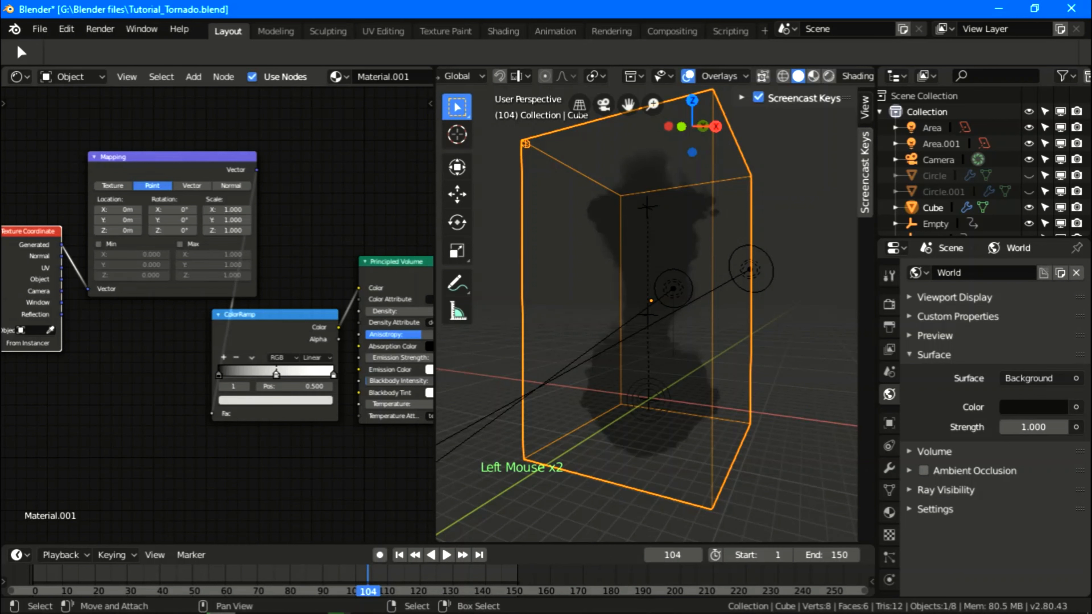
left_click(334, 375)
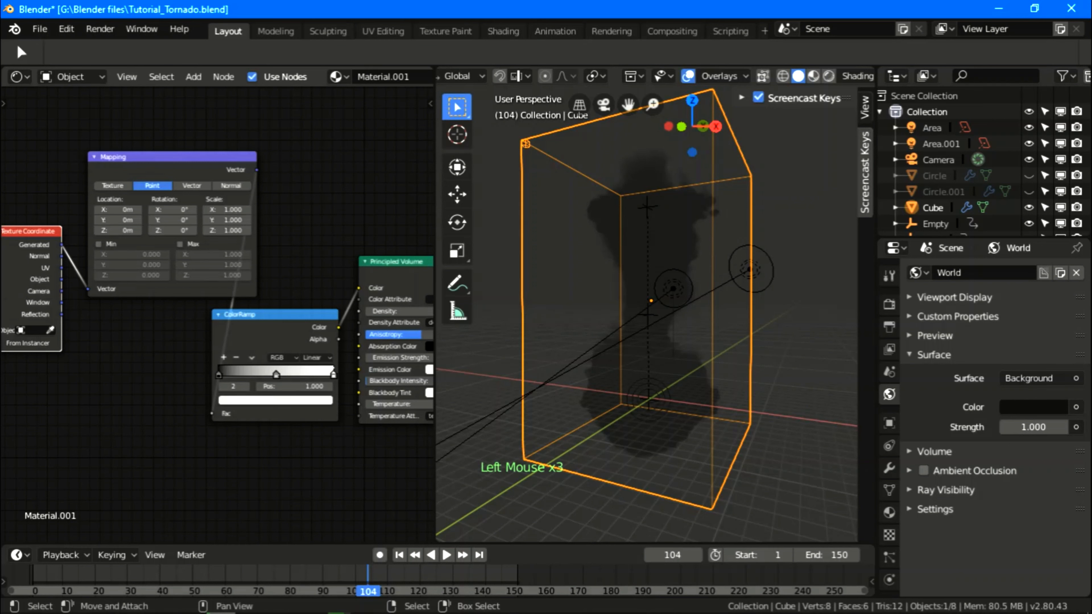
left_click(275, 400)
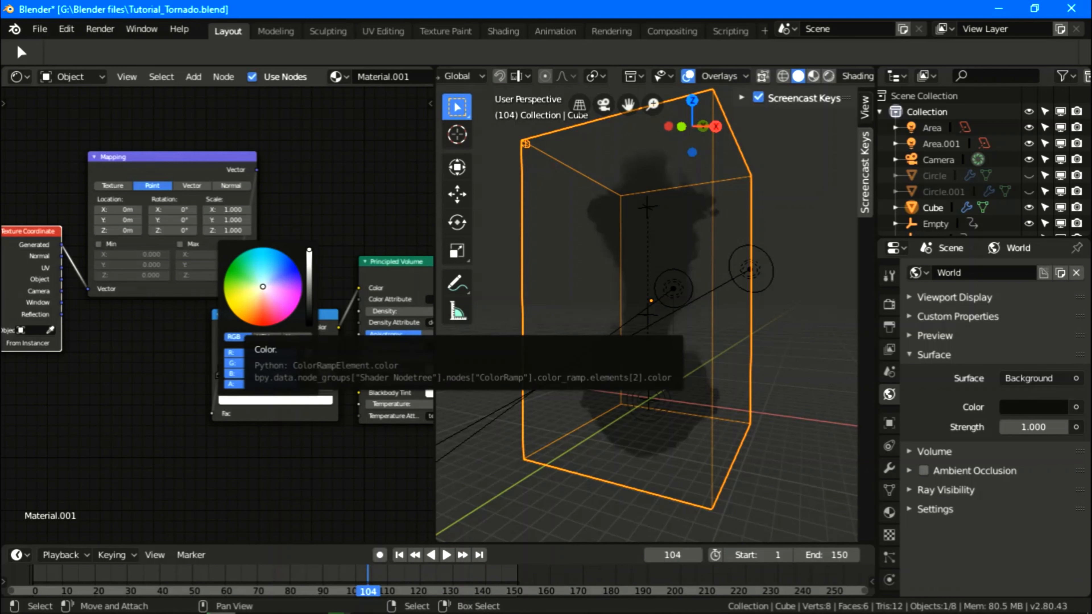
left_click(269, 315)
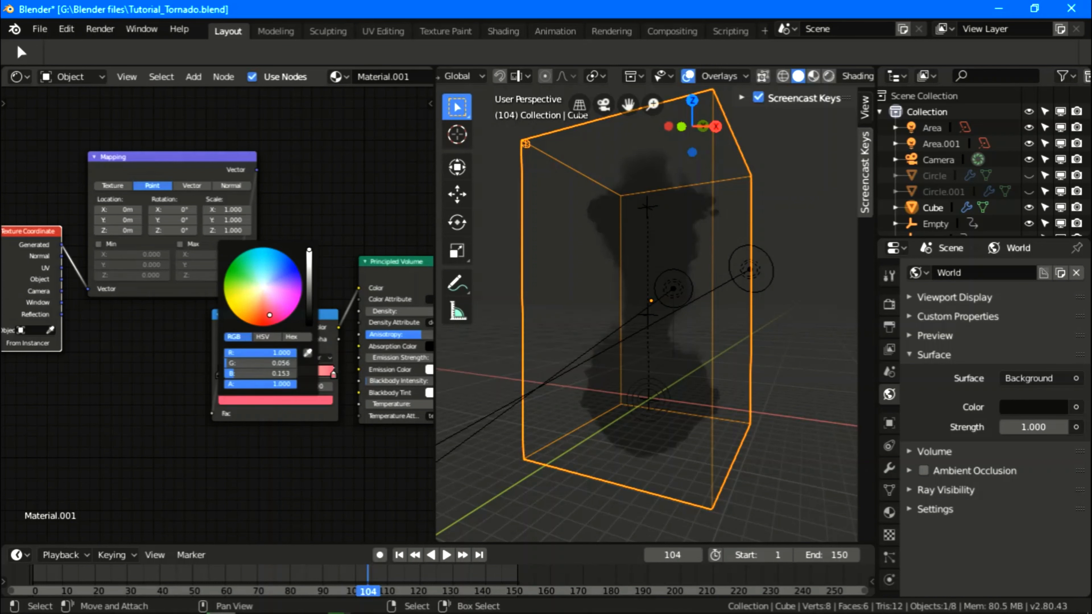
left_click(260, 320)
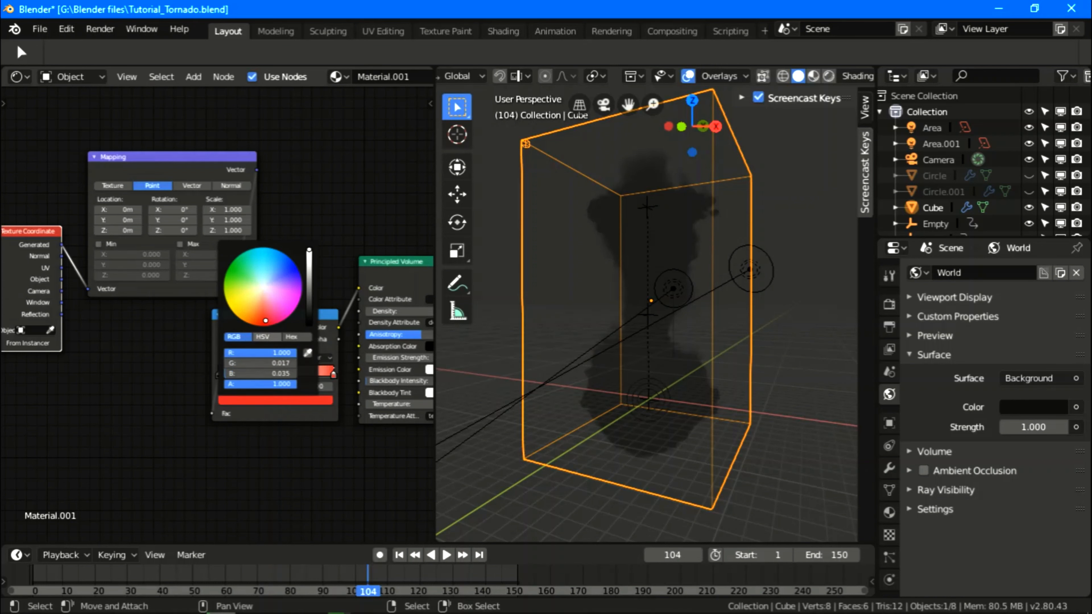
left_click(267, 408)
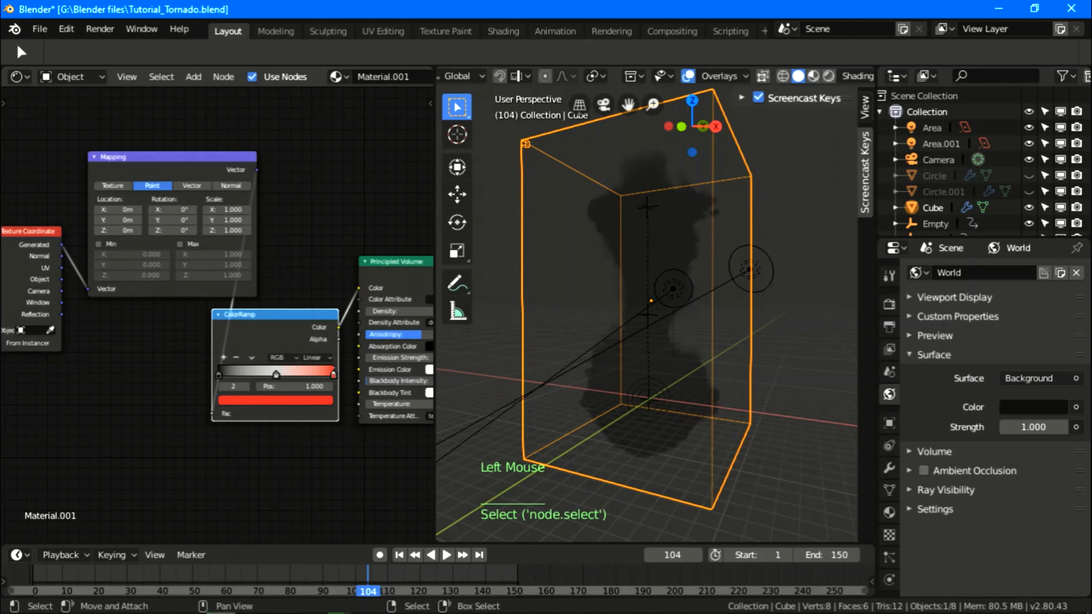
left_click(267, 401)
left_click(260, 321)
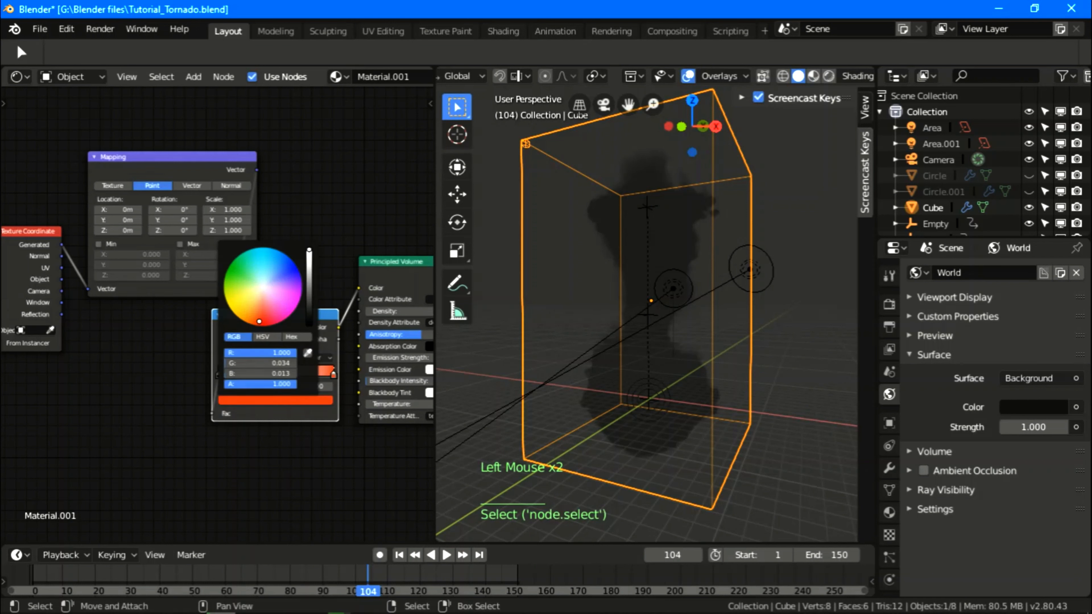
left_click(267, 401)
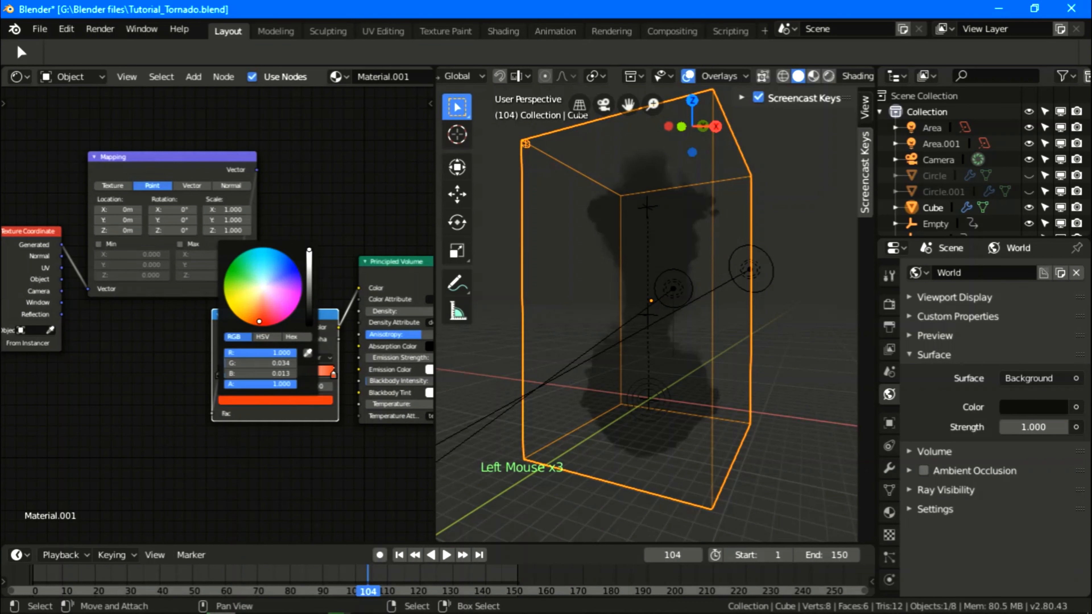
left_click_drag(259, 322, 263, 324)
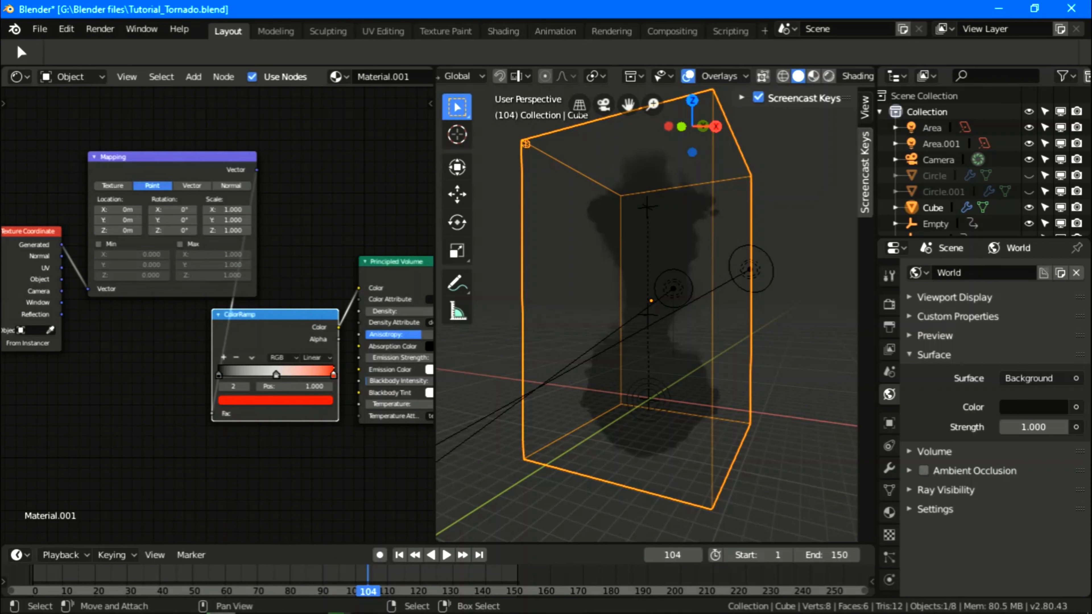
Color the ColorRamp's middle stop orange
left_click(276, 374)
left_click(272, 400)
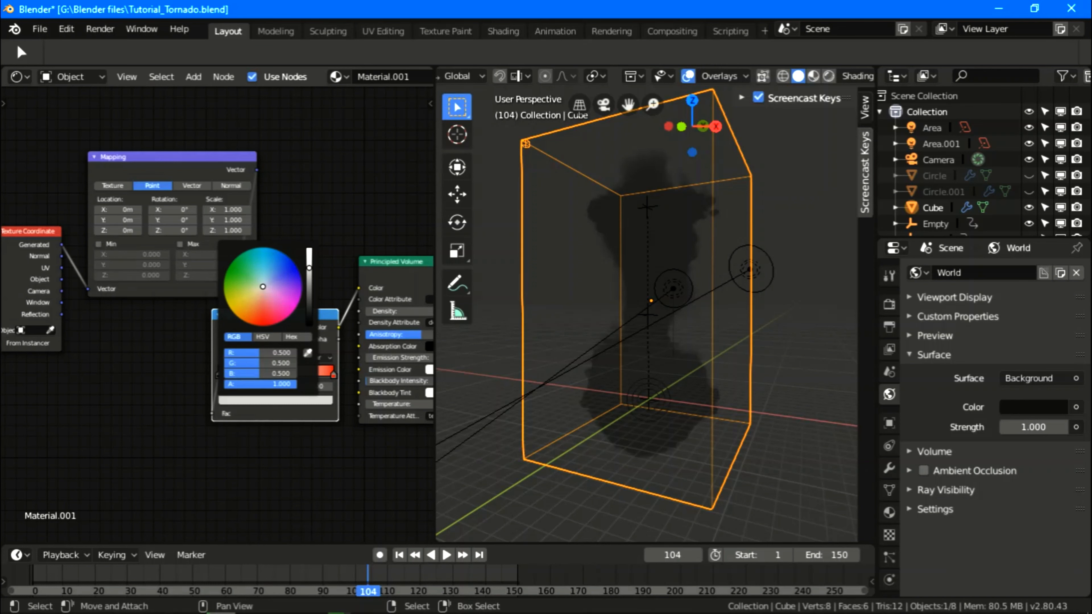
left_click(258, 313)
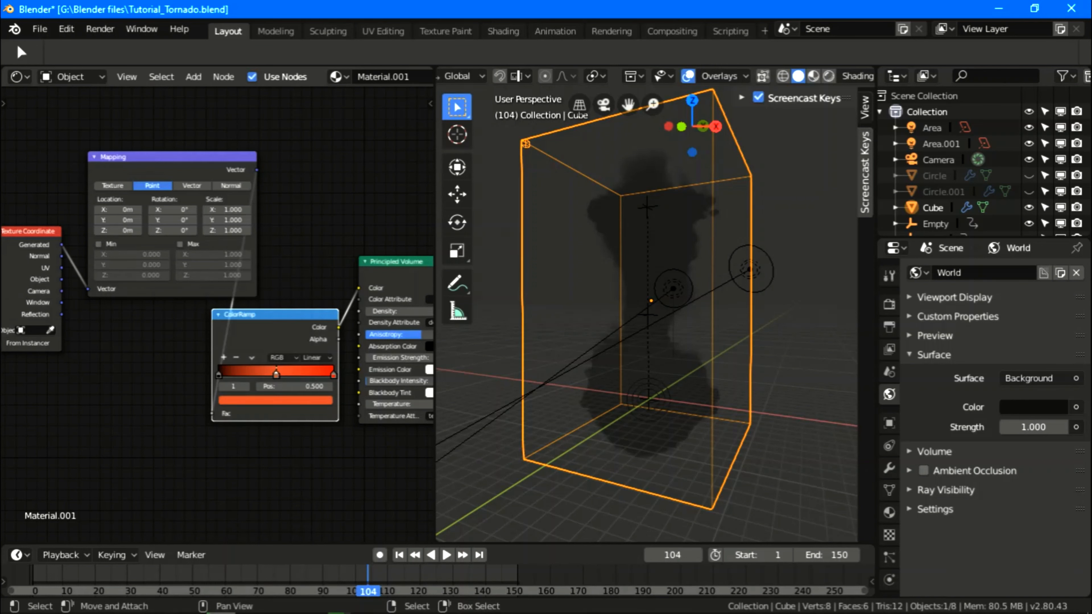
Brighten the ColorRamp's first stop from black to full value and color it saturated blue
left_click(218, 375)
left_click(276, 401)
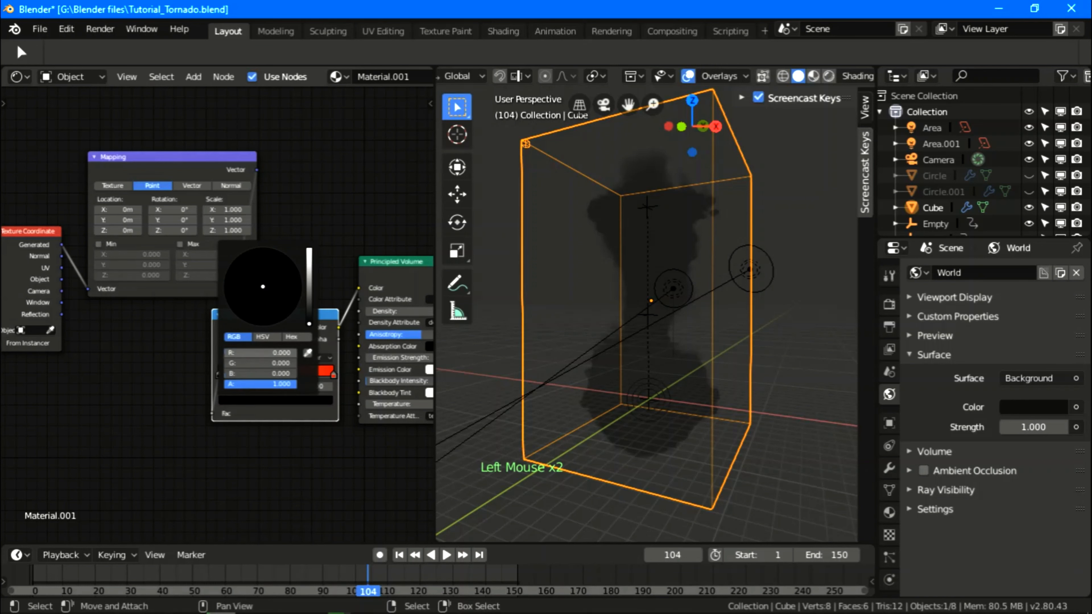
left_click_drag(309, 324, 309, 250)
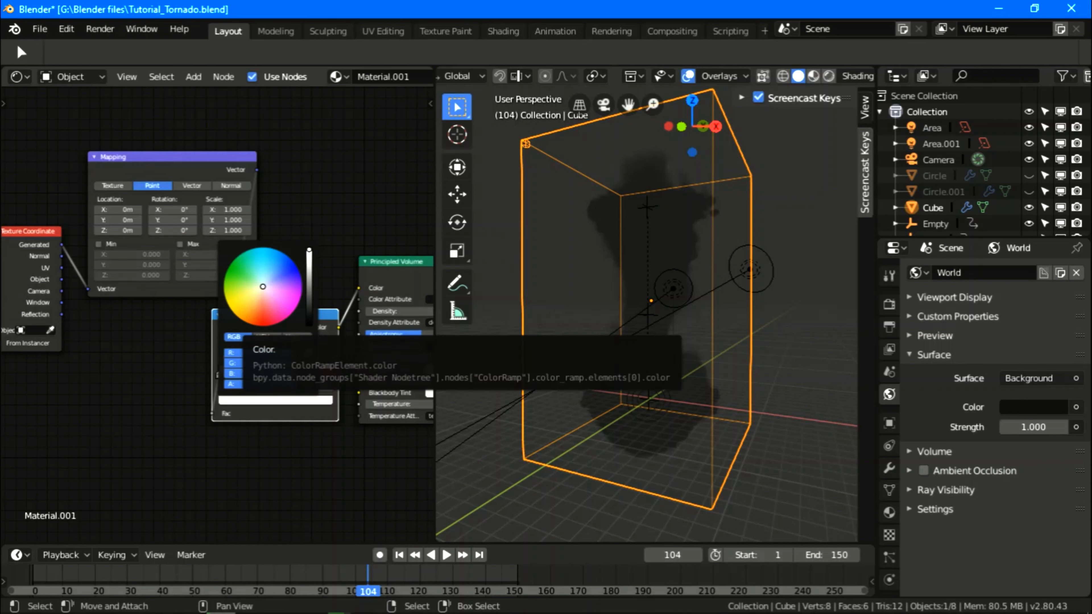
left_click(280, 273)
left_click_drag(280, 273, 288, 268)
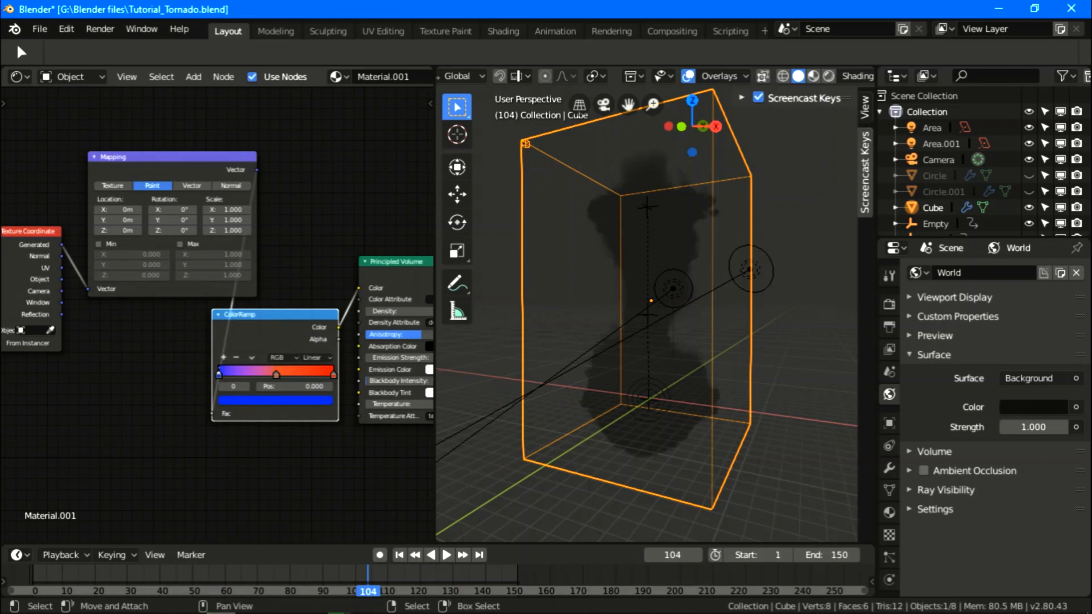
Move the blue stop to about 0.395 and the red stop to about 0.591, and switch the viewport to rendered shading
left_click_drag(219, 375, 264, 375)
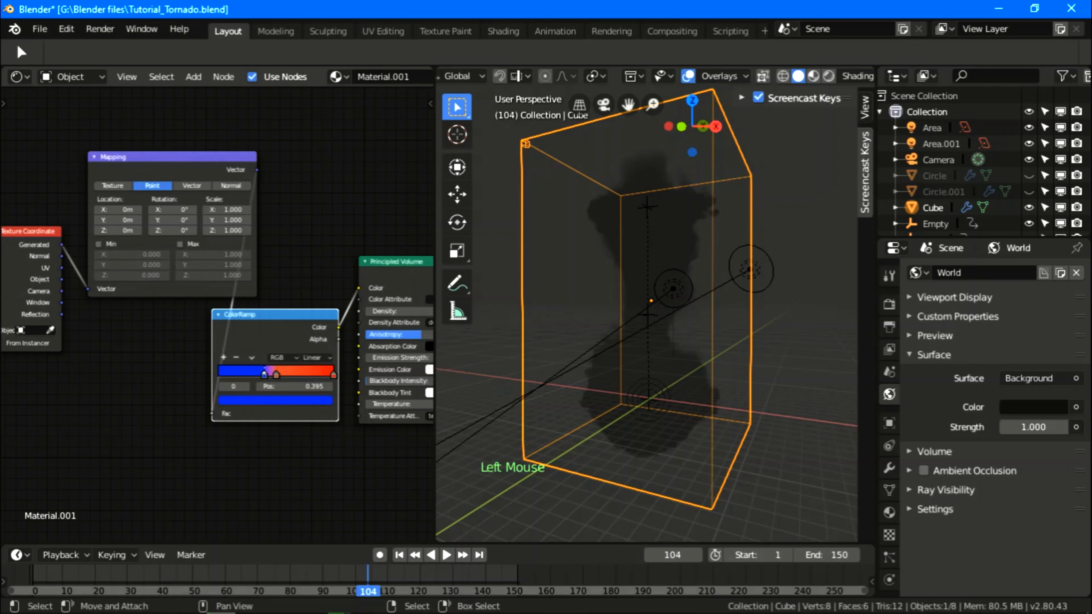
left_click(333, 374)
left_click_drag(334, 374, 286, 375)
left_click(828, 76)
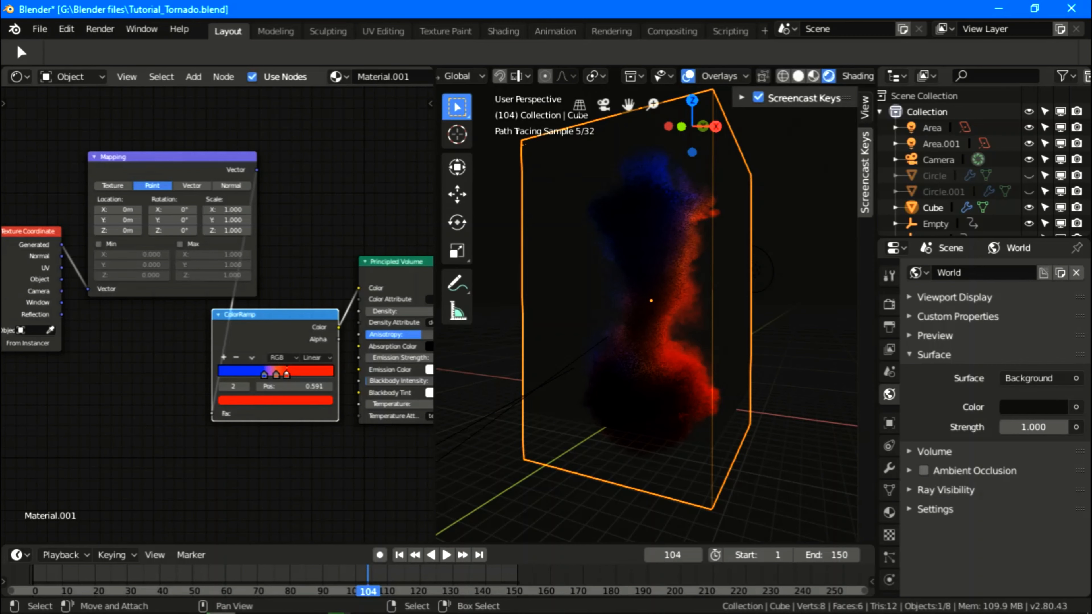
Try shifting the Mapping node's Z location to about 1.1 m and enter 1 for it
scroll(217, 315, "up", 2)
left_click_drag(101, 216, 129, 216)
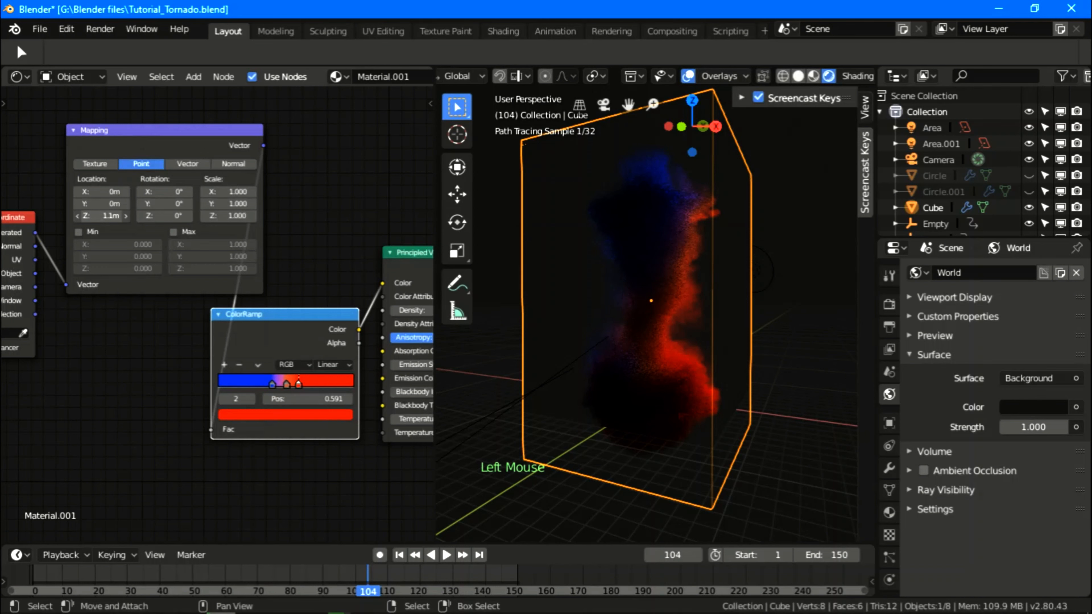
left_click(102, 215)
type("1")
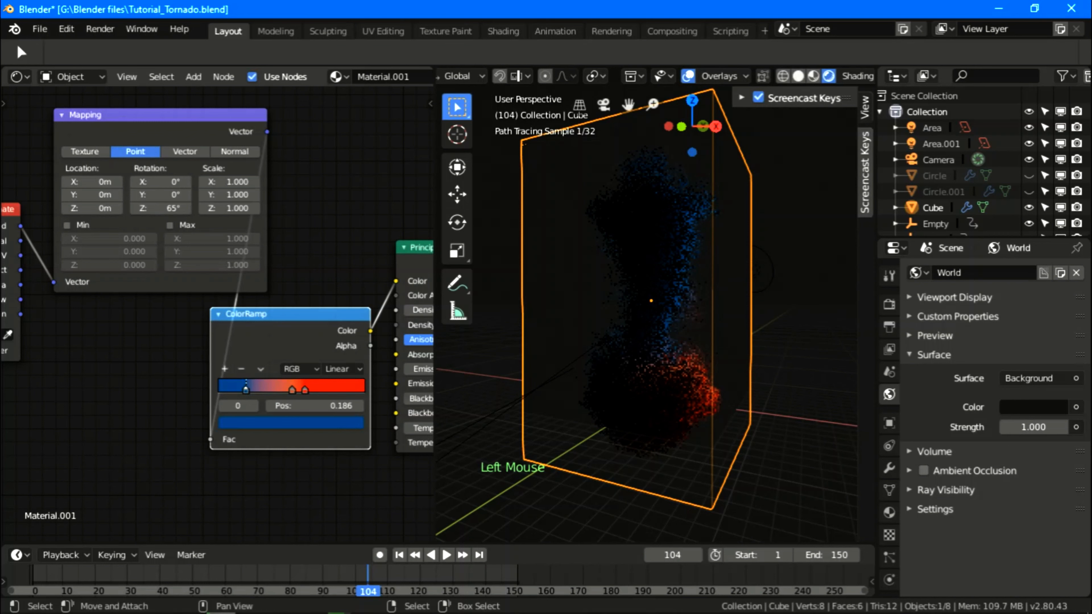
Spread the ColorRamp stops by nudging the blue stop outward, the orange stop slightly toward red, and the red stop to about 0.764
left_click_drag(246, 390, 244, 390)
left_click_drag(293, 390, 297, 390)
left_click_drag(305, 390, 331, 391)
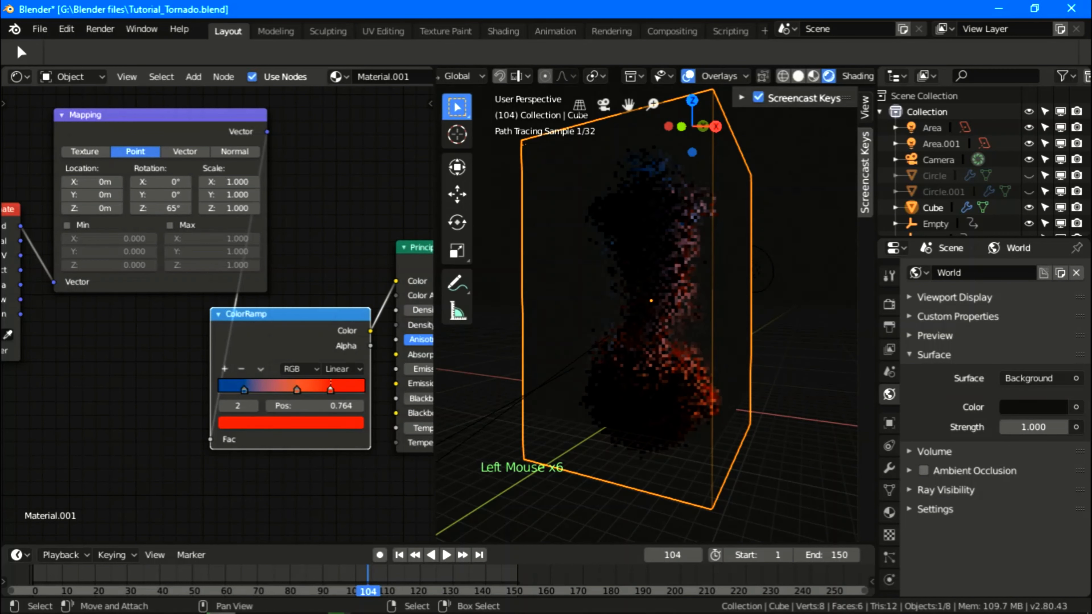